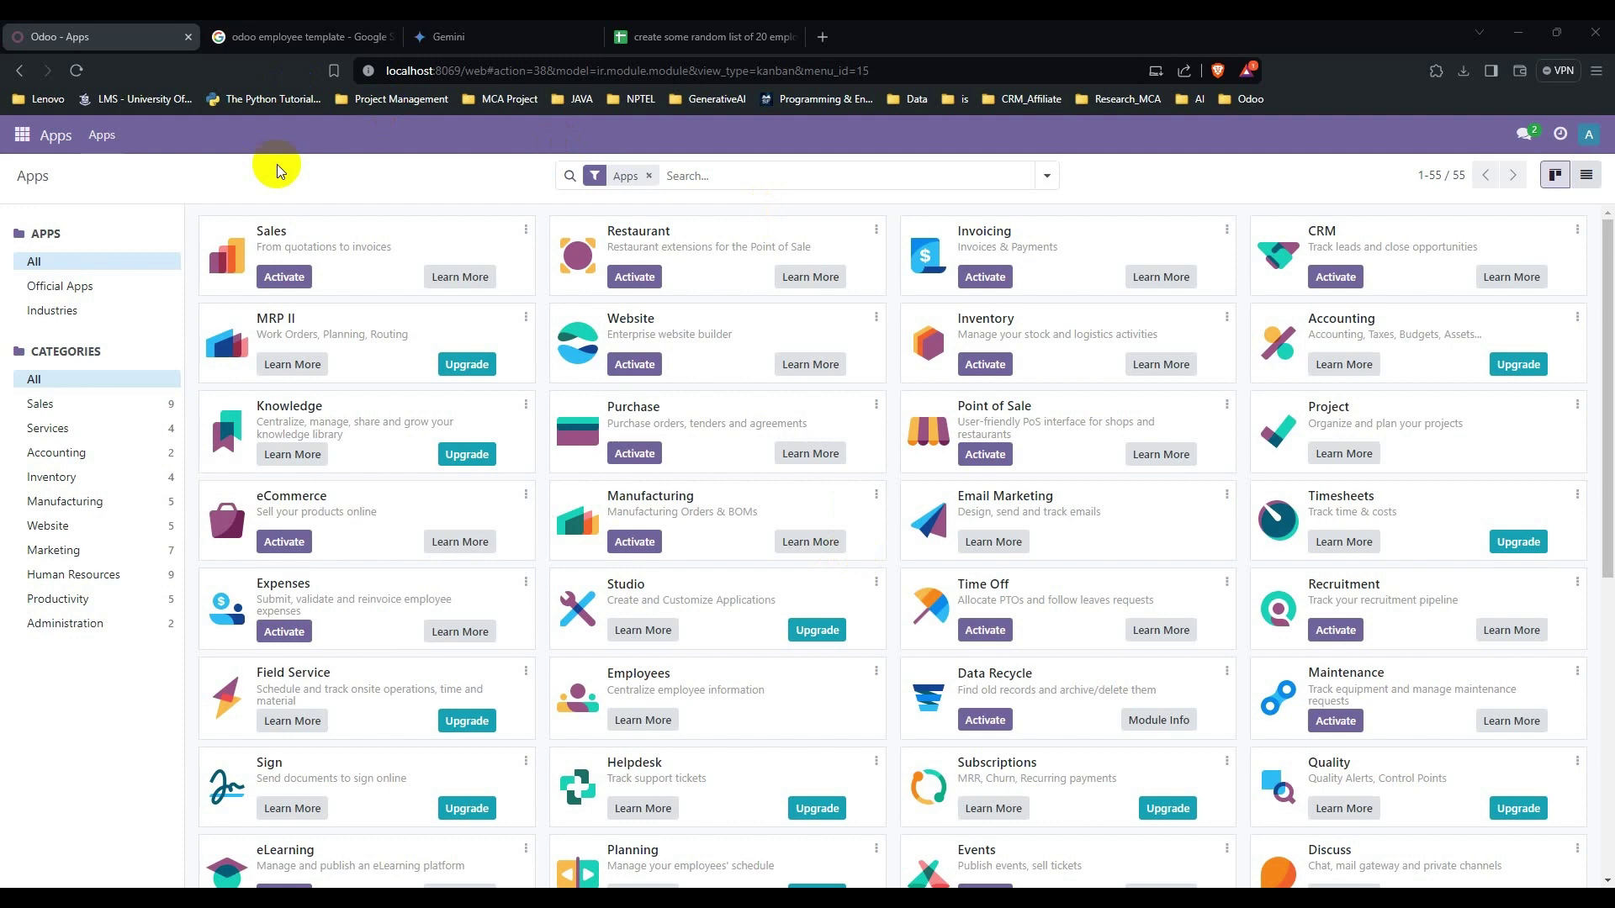
Launch the Employees app from the apps grid to see all 28 employee cards.
click(22, 134)
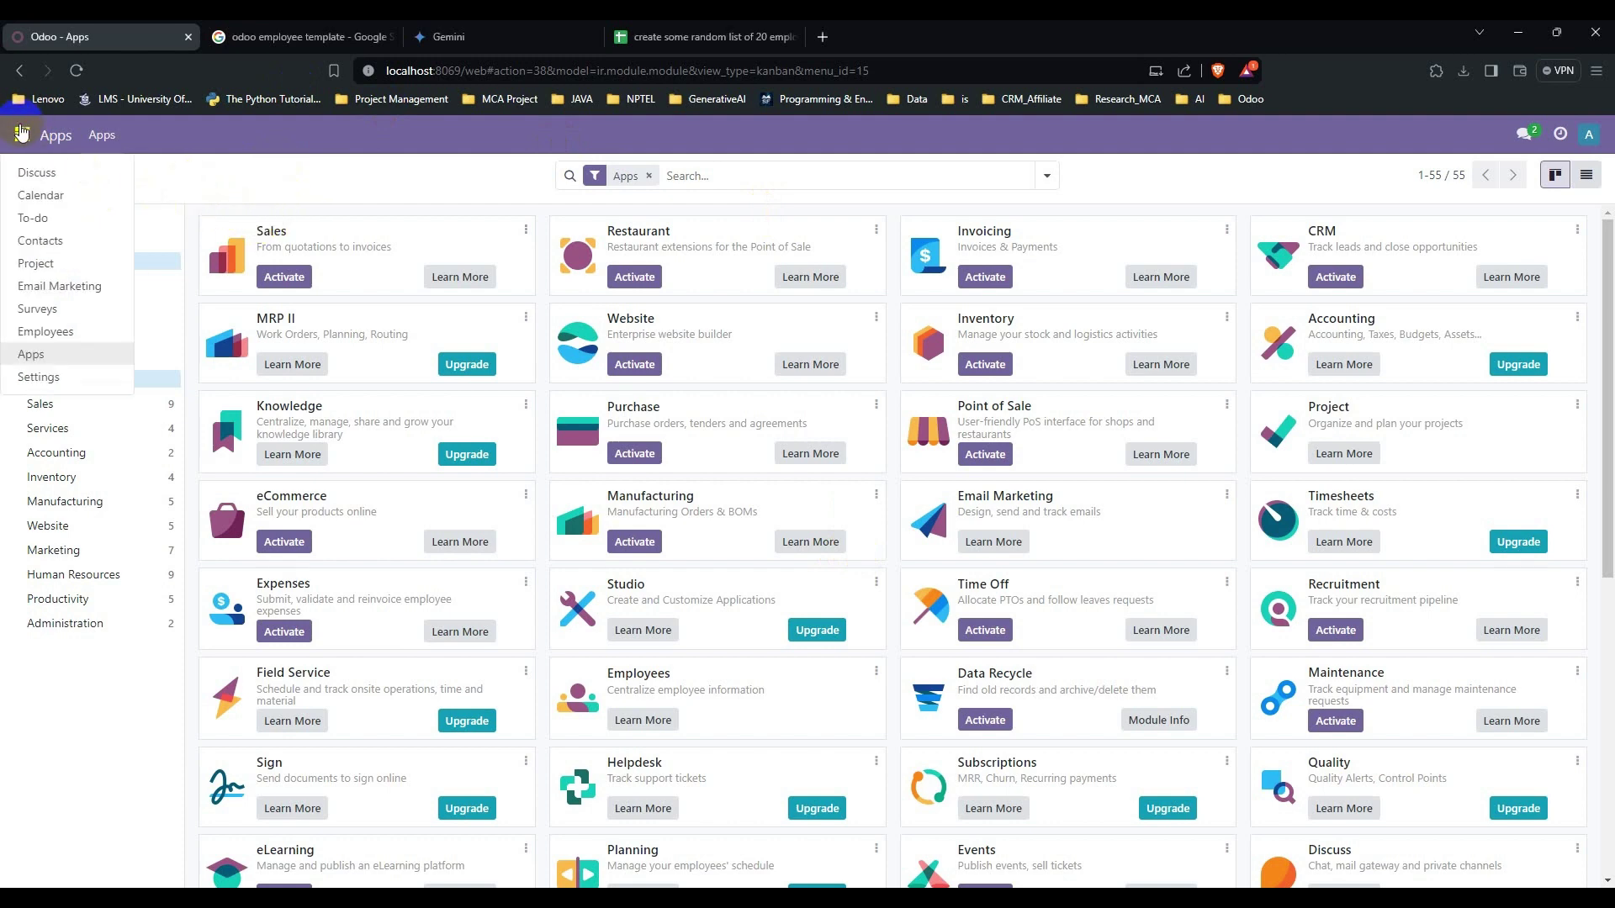
click(47, 333)
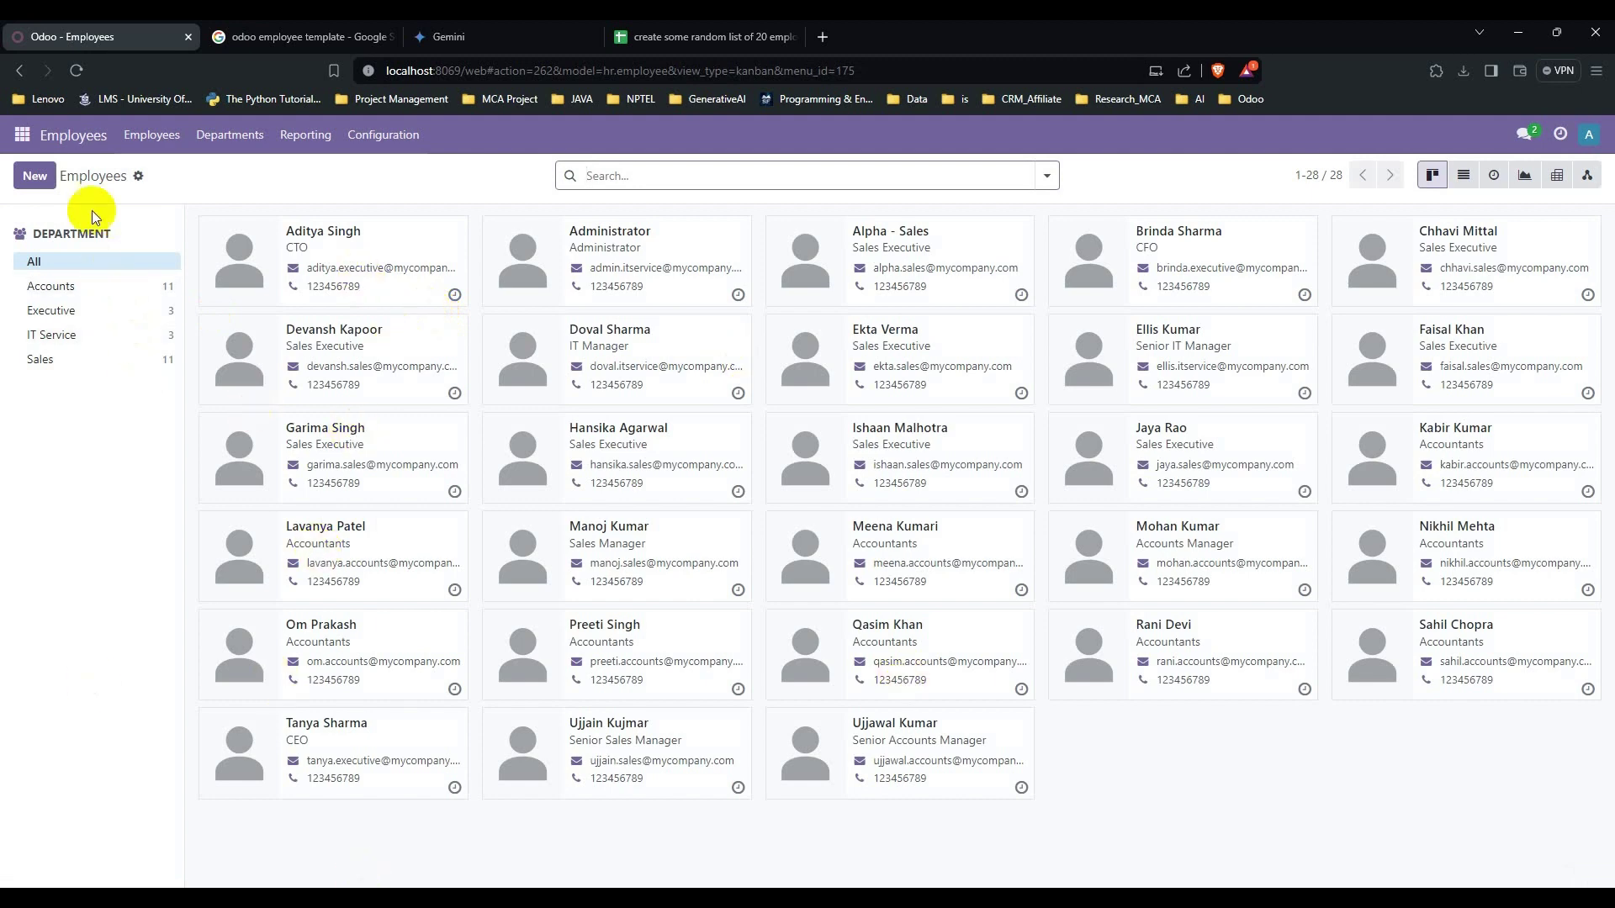
click(152, 136)
click(150, 172)
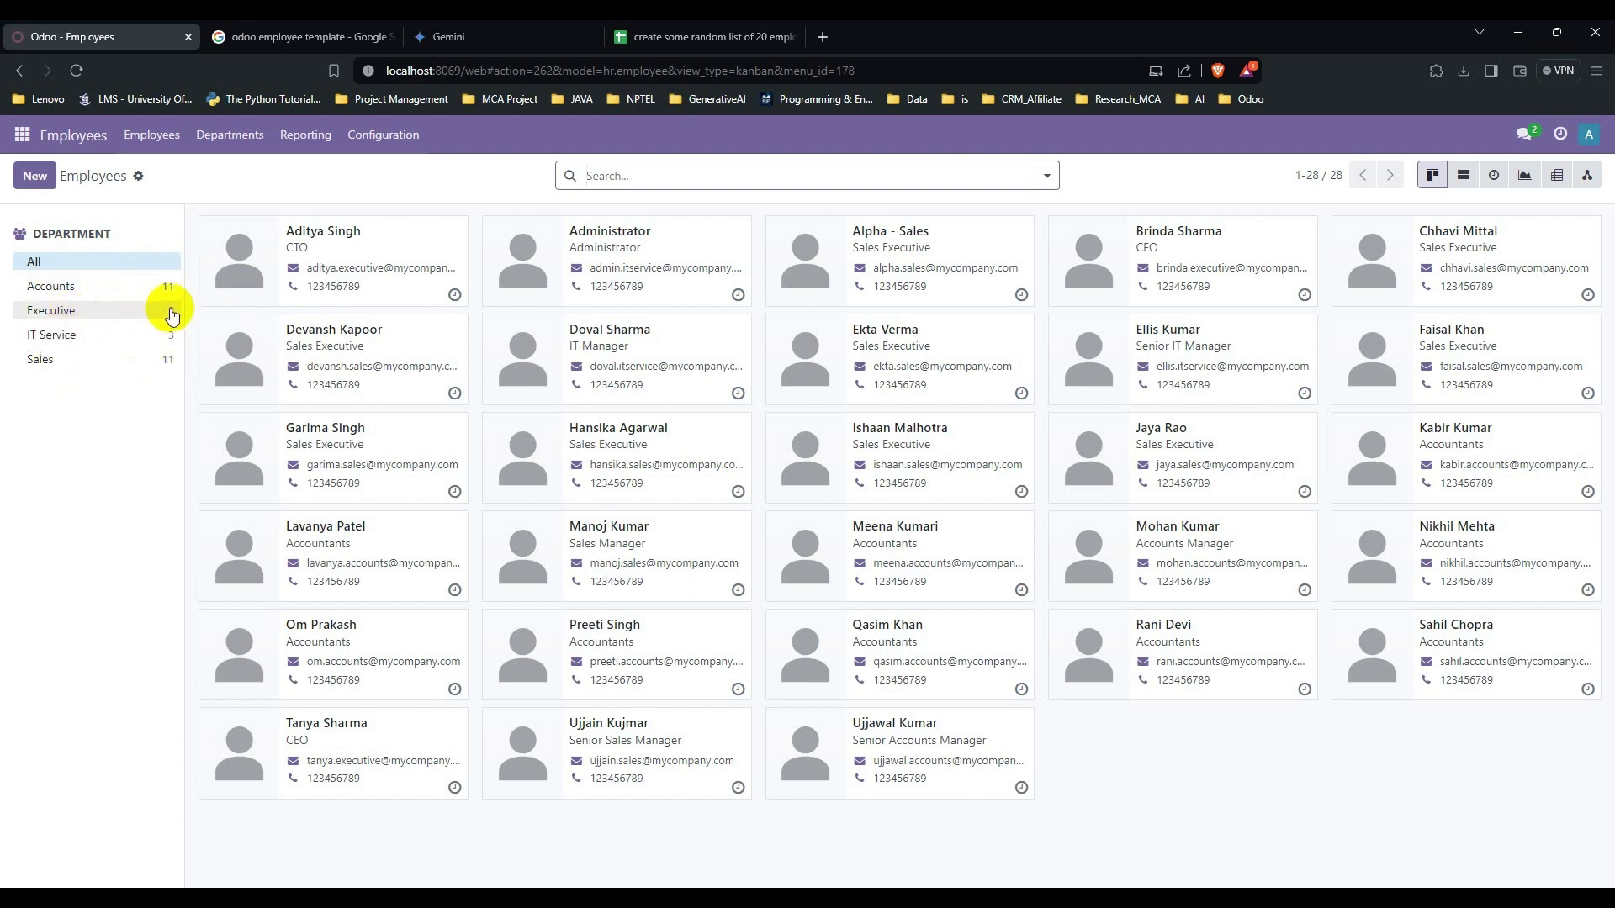
click(107, 310)
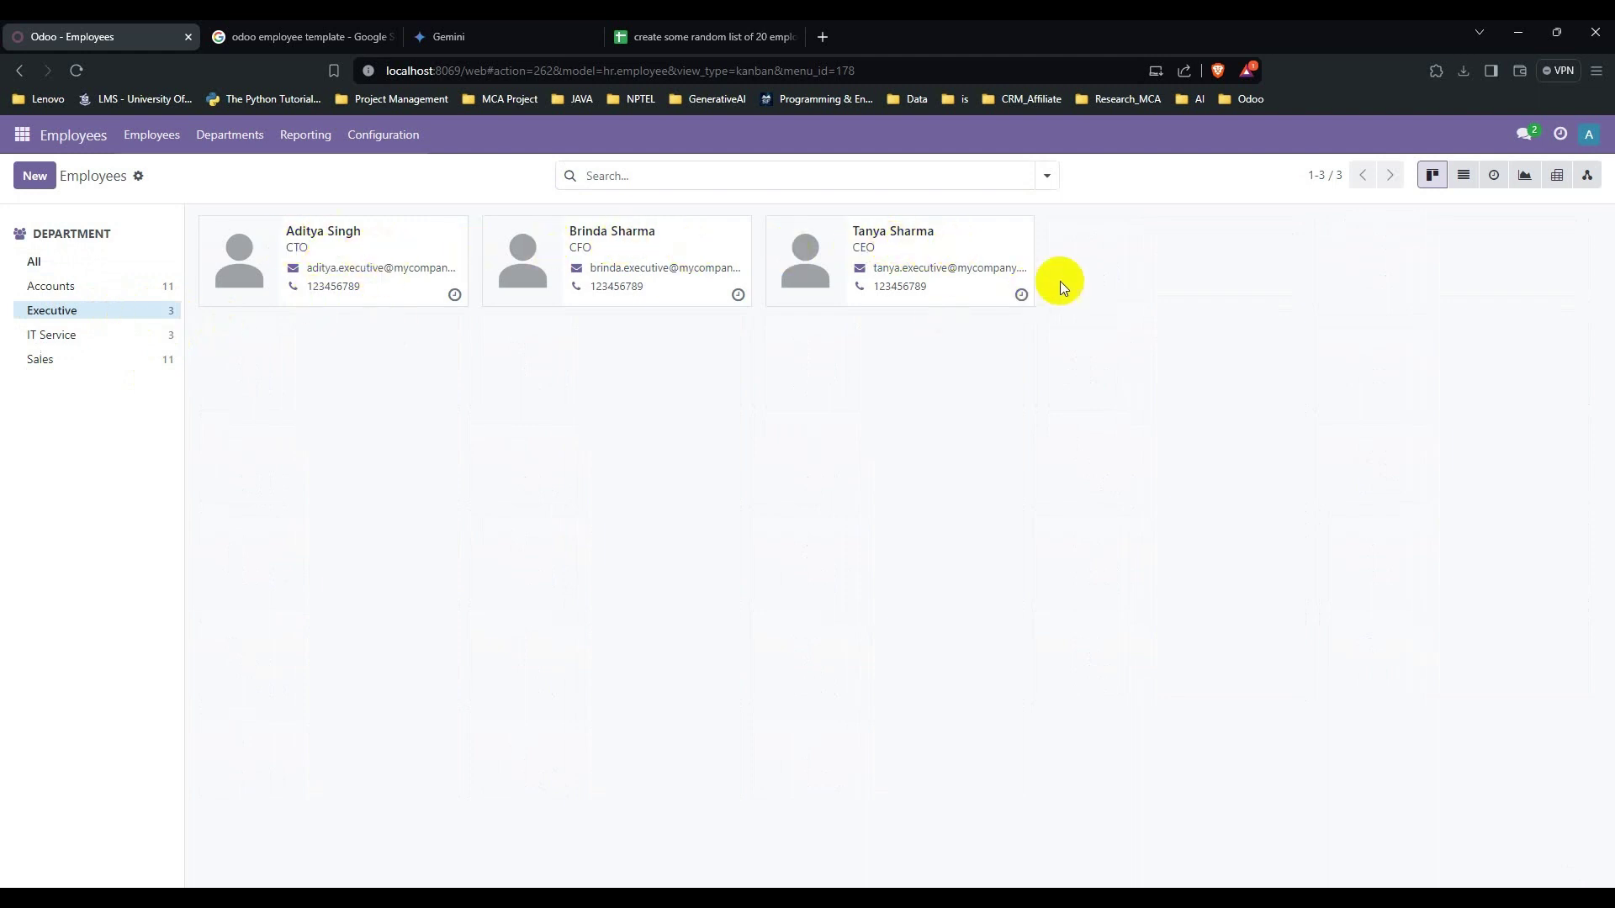
click(78, 337)
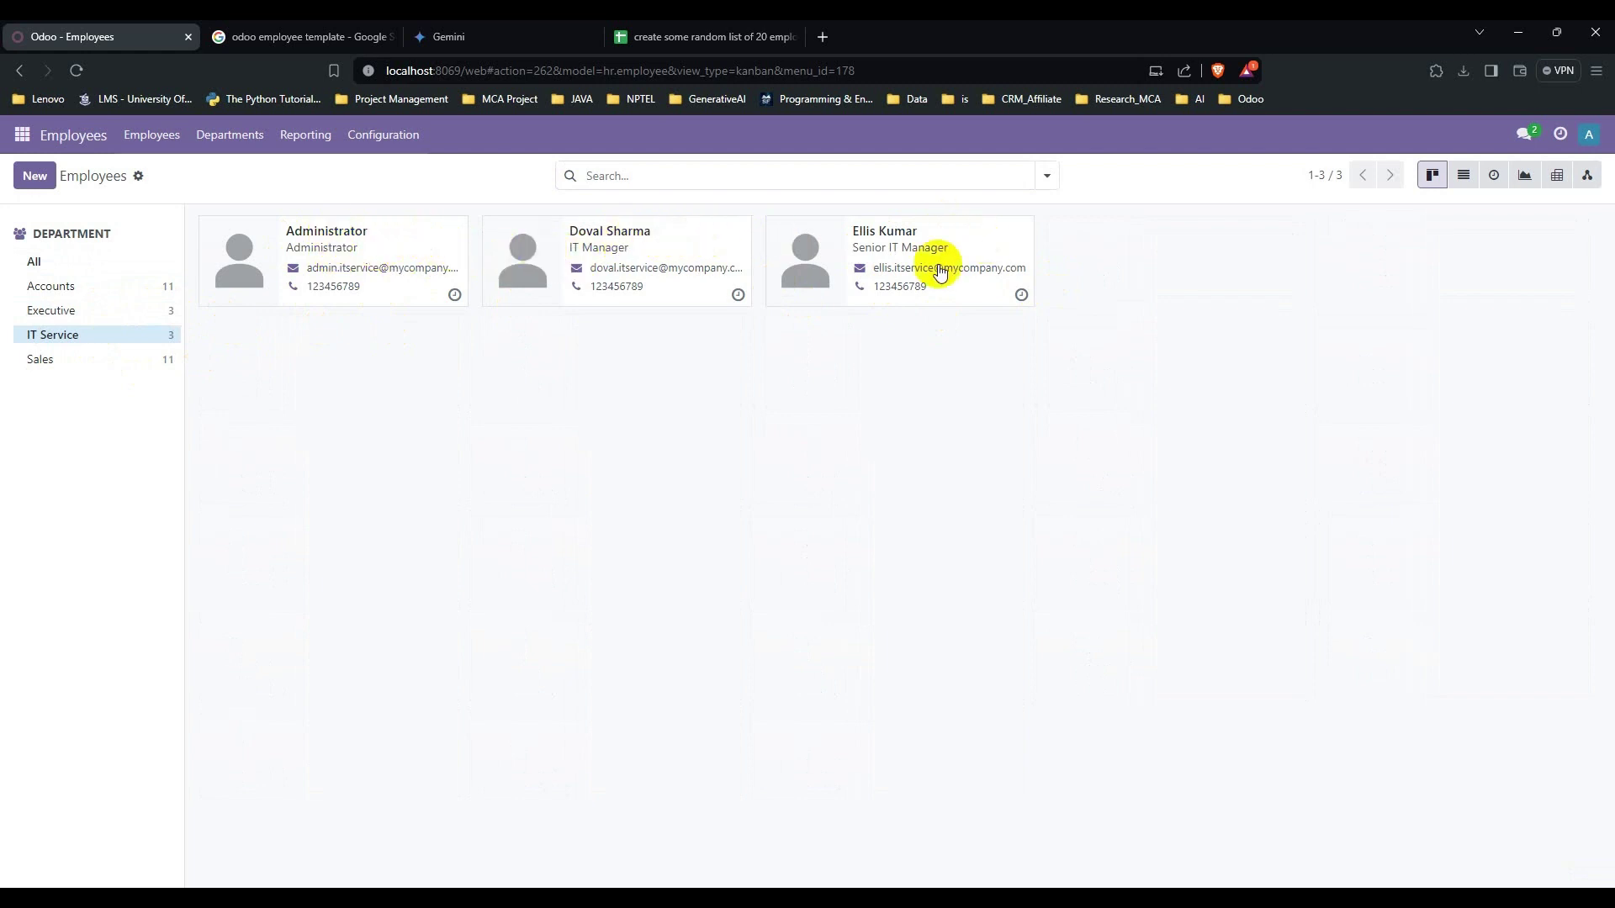
click(55, 358)
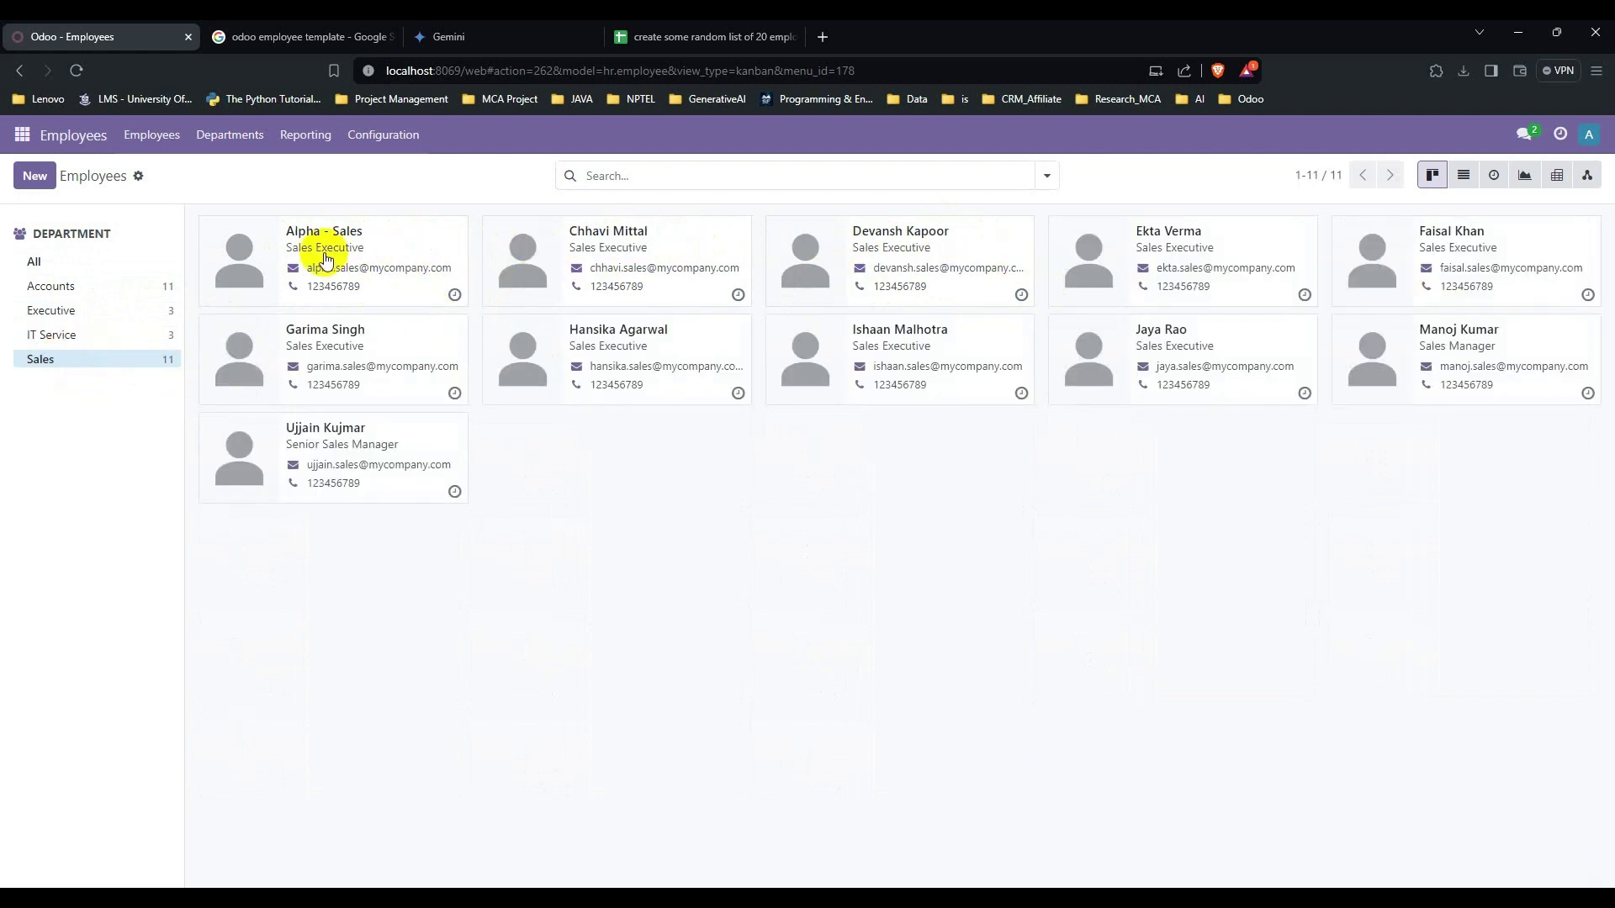
click(156, 288)
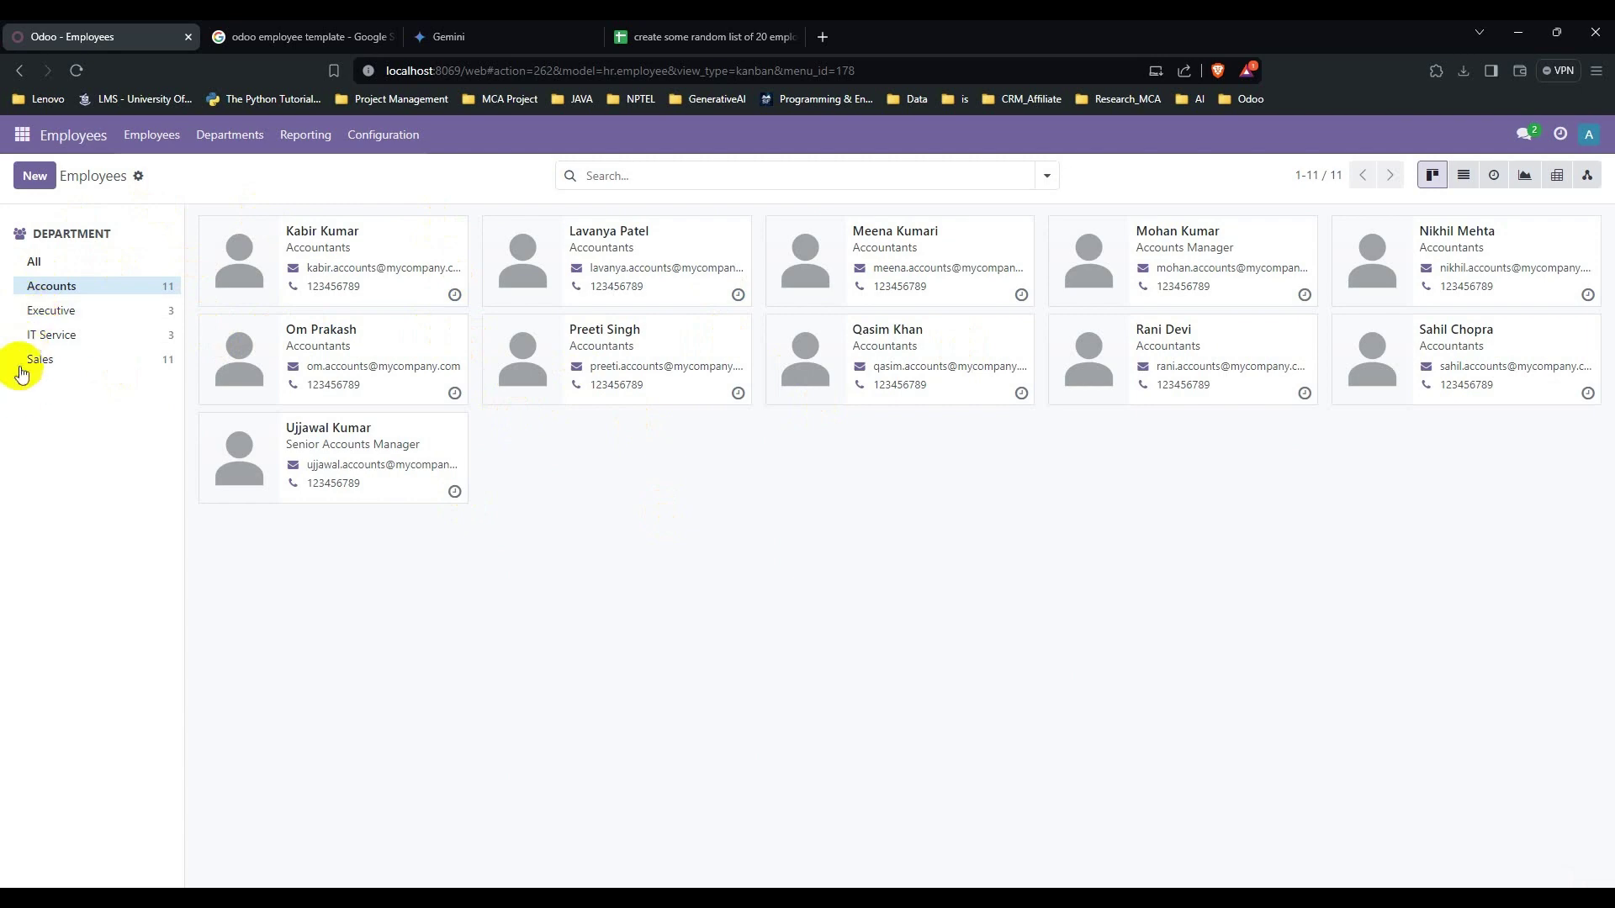
click(49, 263)
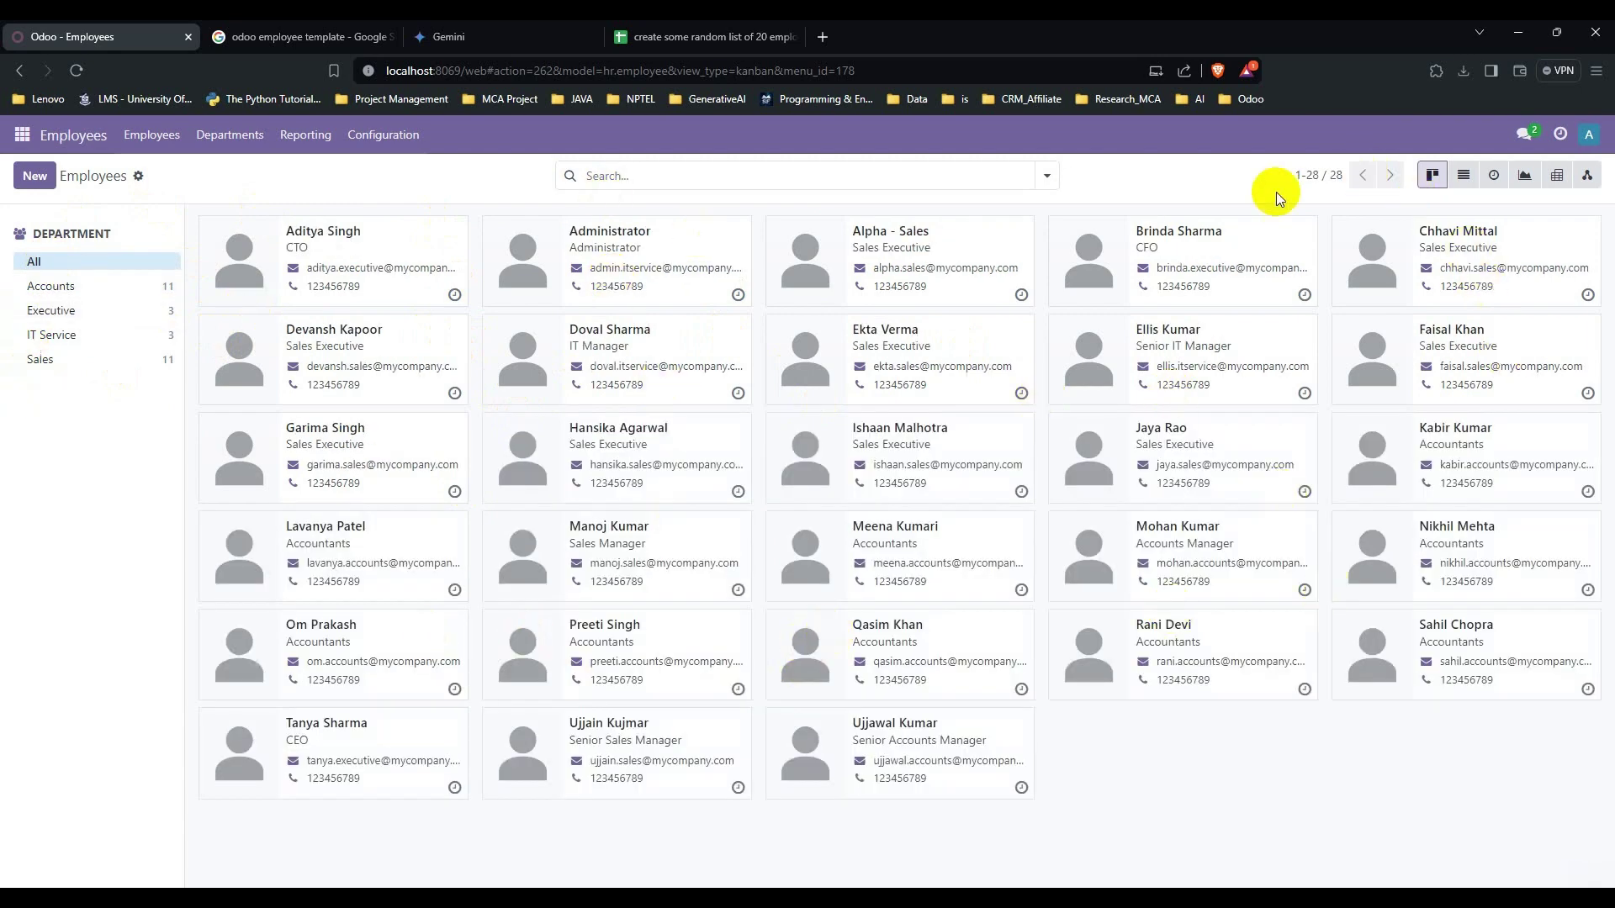
Show the employees in List, Activity, Graph and Pivot views in turn.
click(1464, 173)
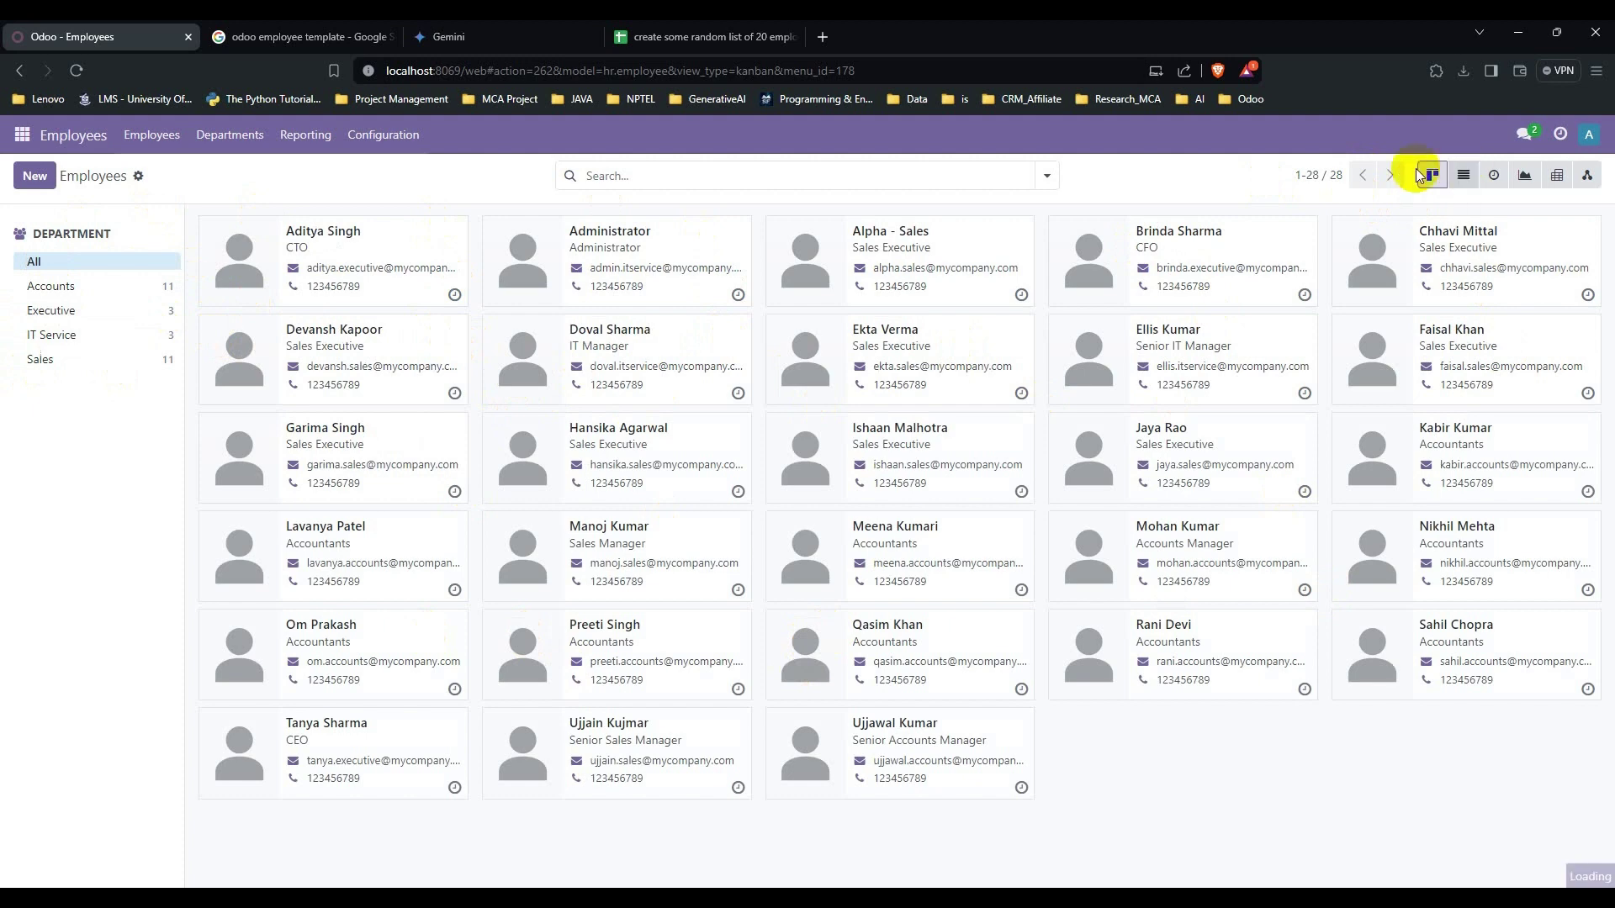
scroll(827, 416, down, 3)
scroll(827, 415, down, 2)
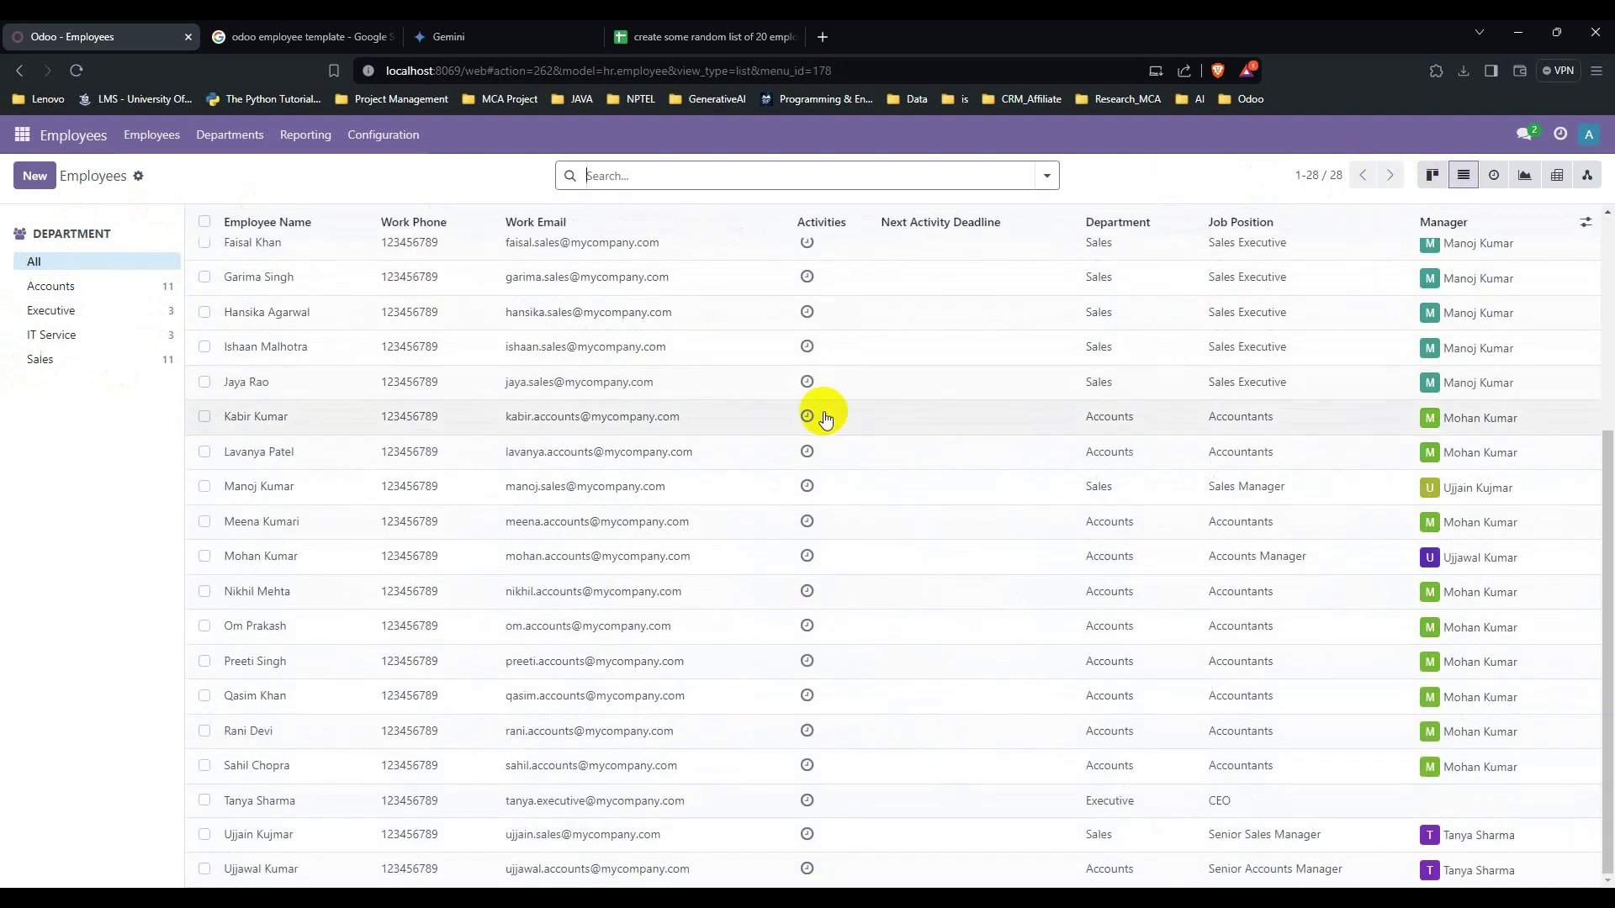
scroll(826, 415, up, 5)
click(1494, 175)
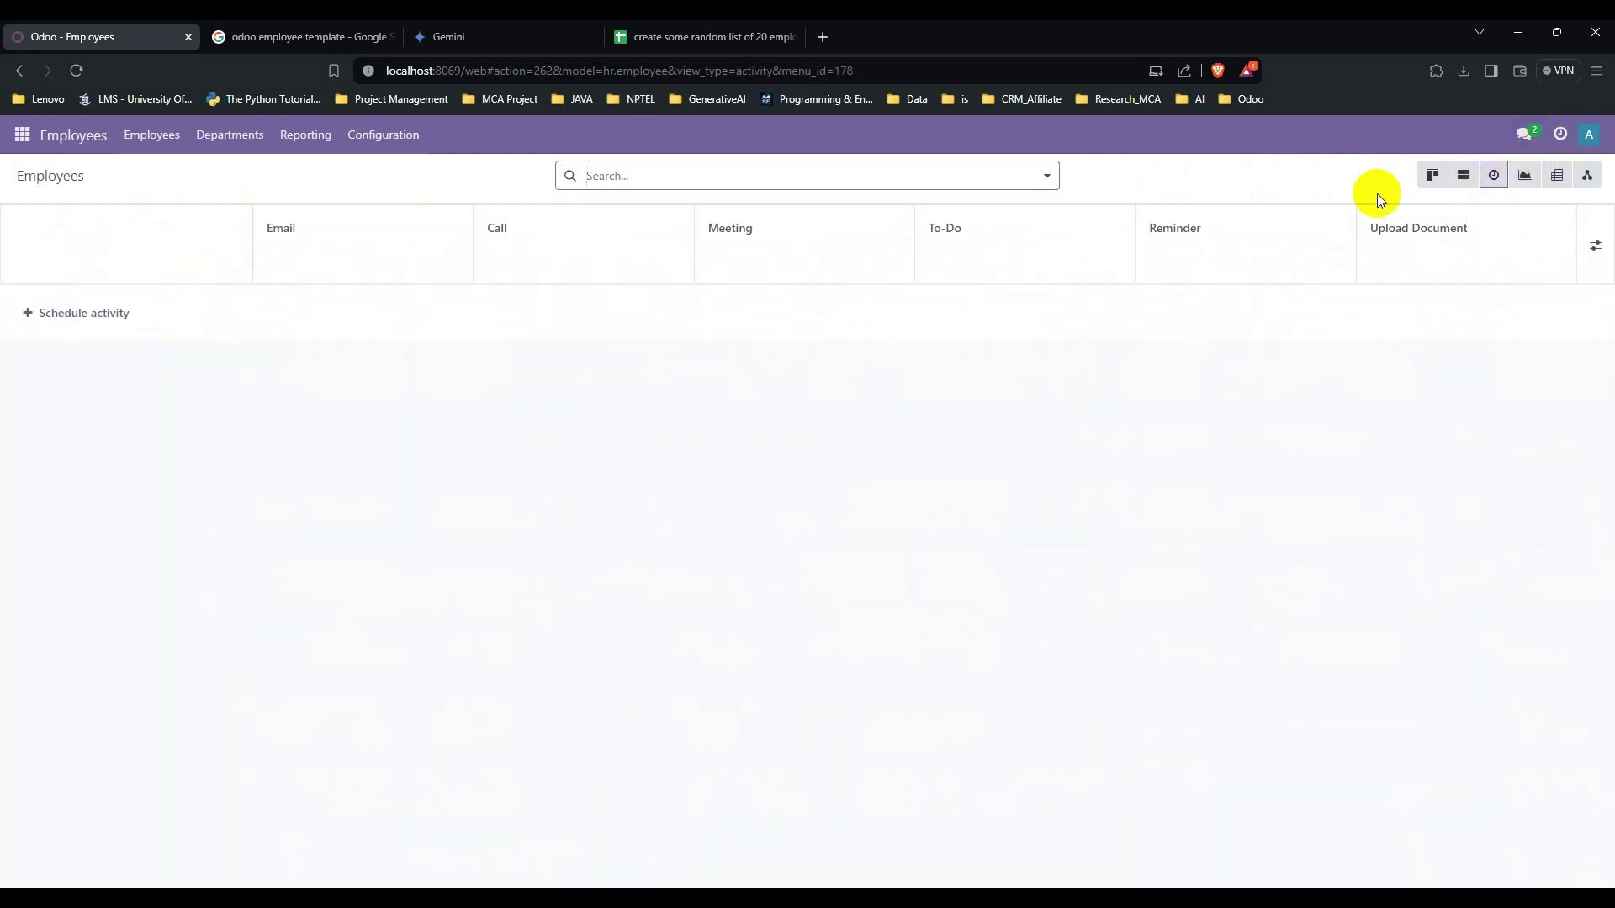
click(1539, 175)
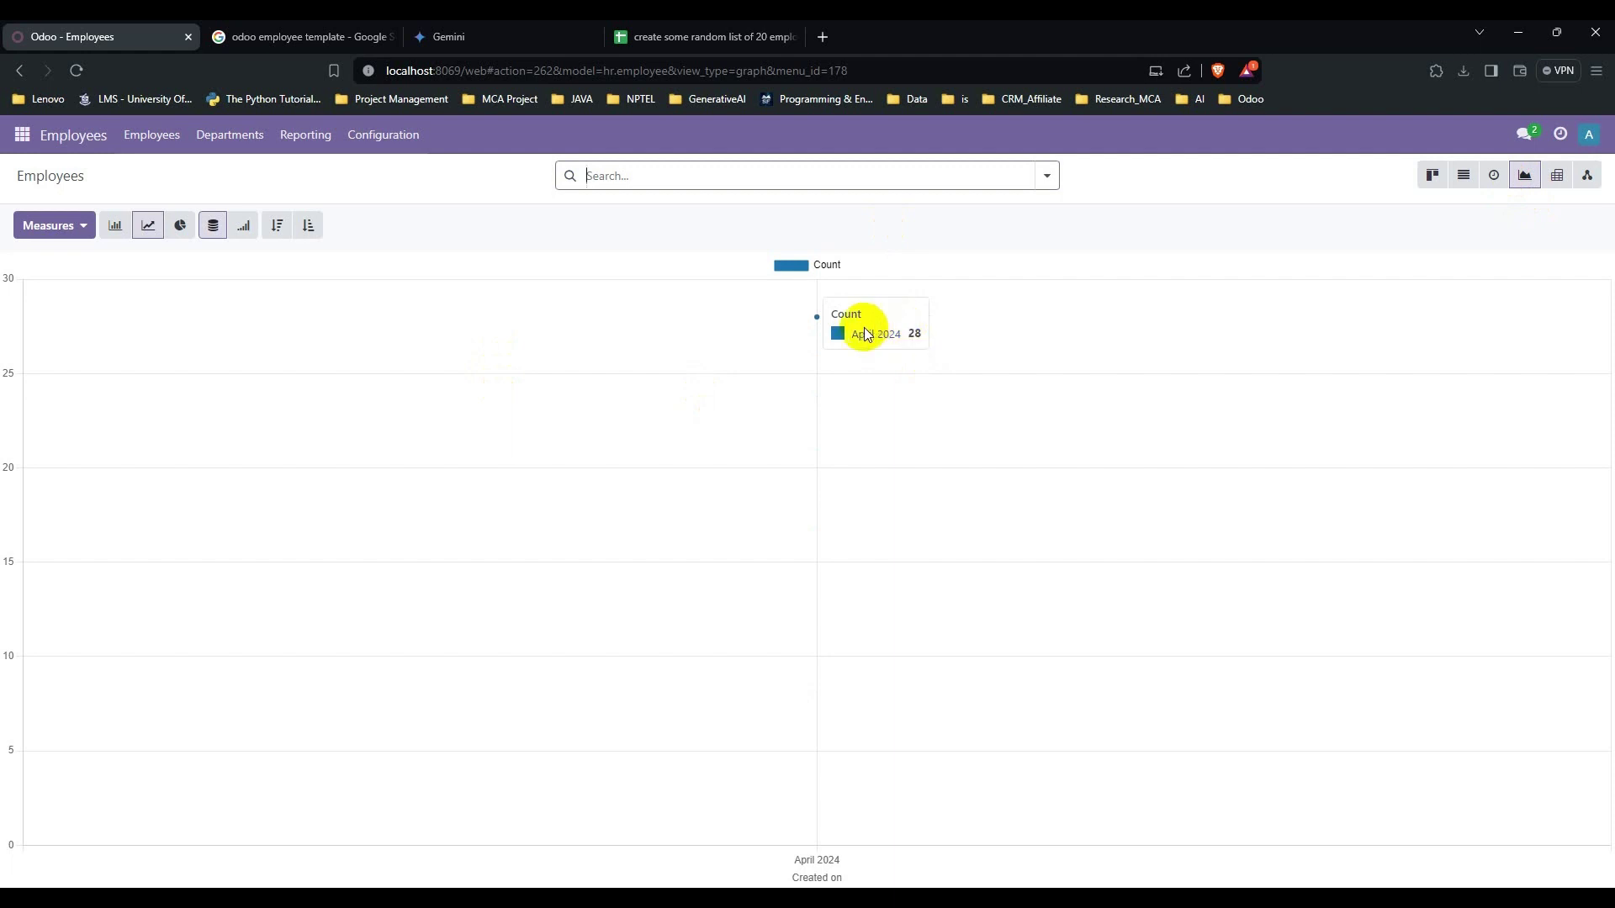
click(1557, 175)
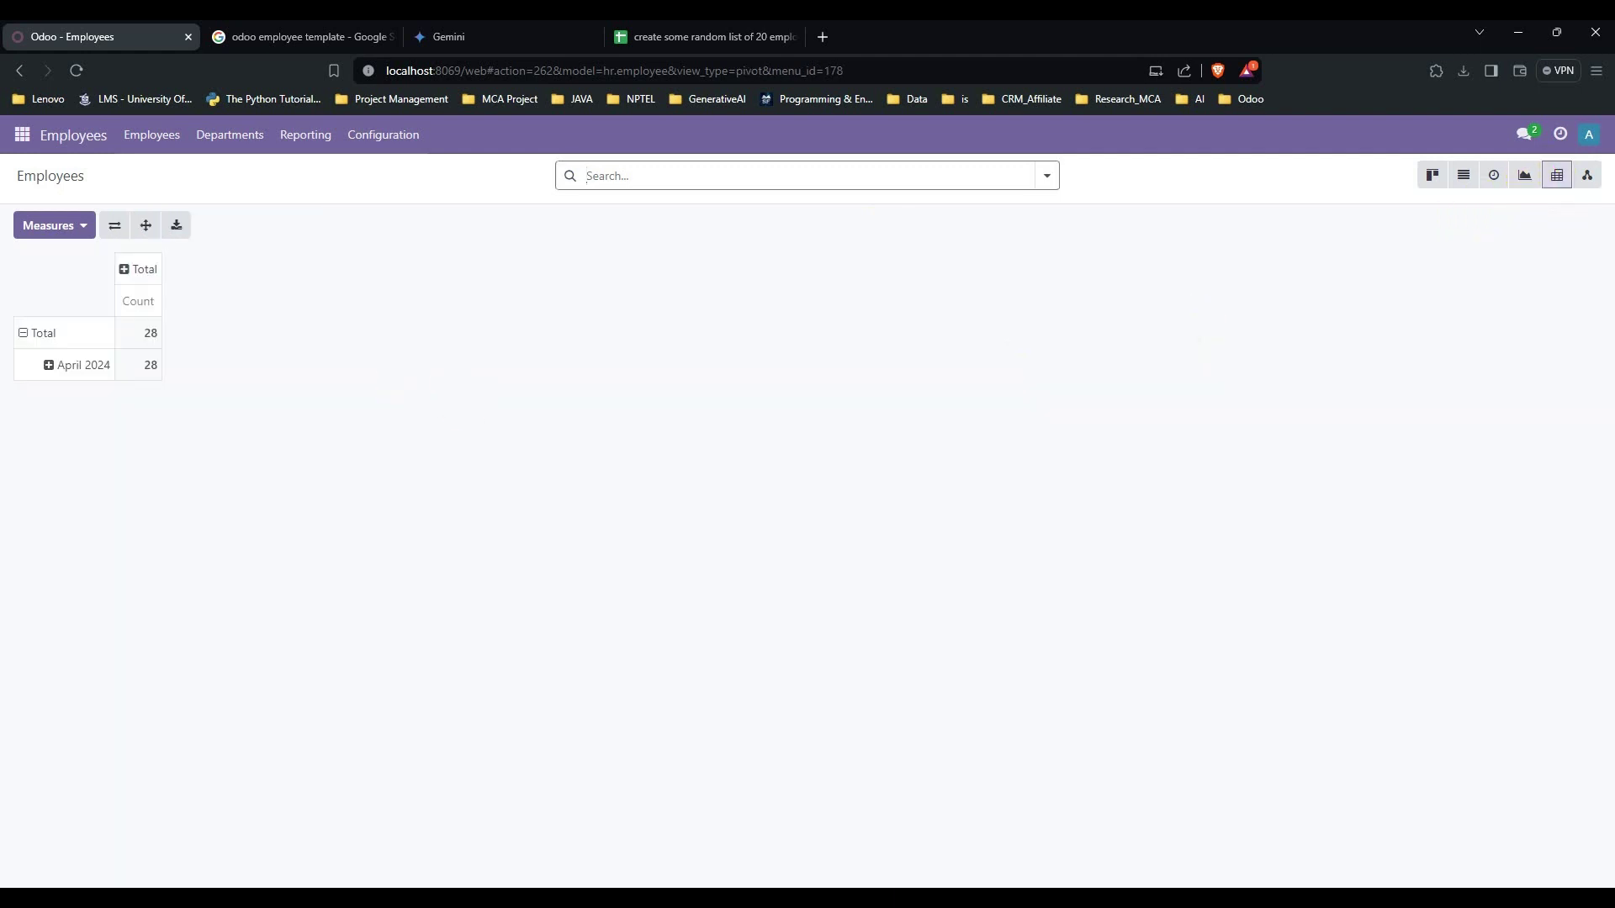
Drill into the April 2024 pivot count and open the CTO's employee record.
click(133, 367)
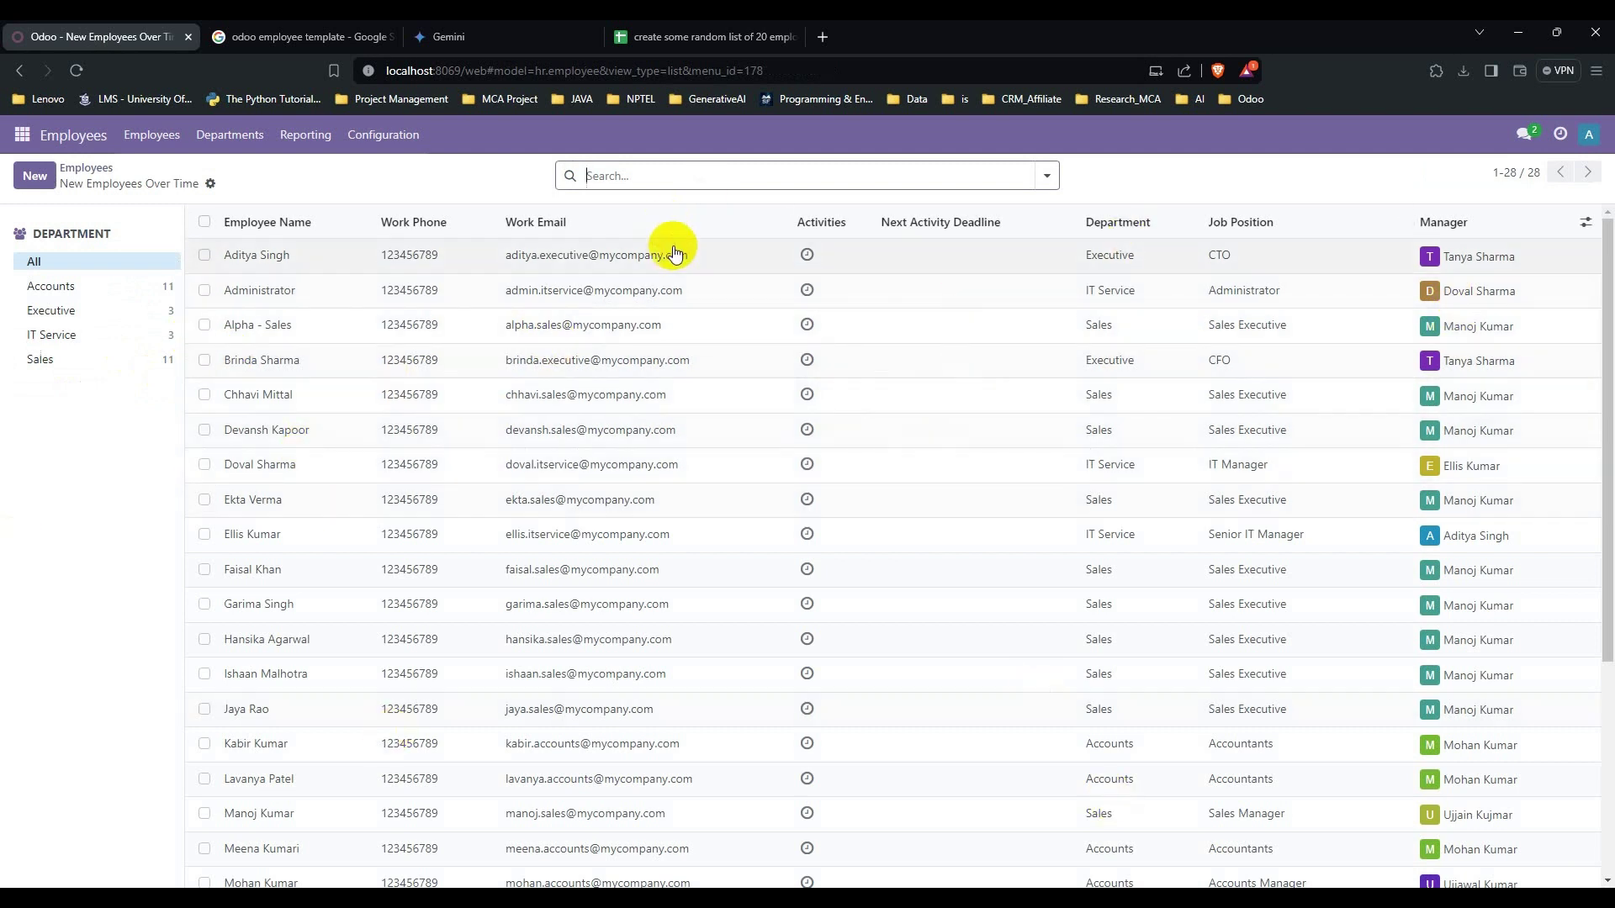
click(627, 168)
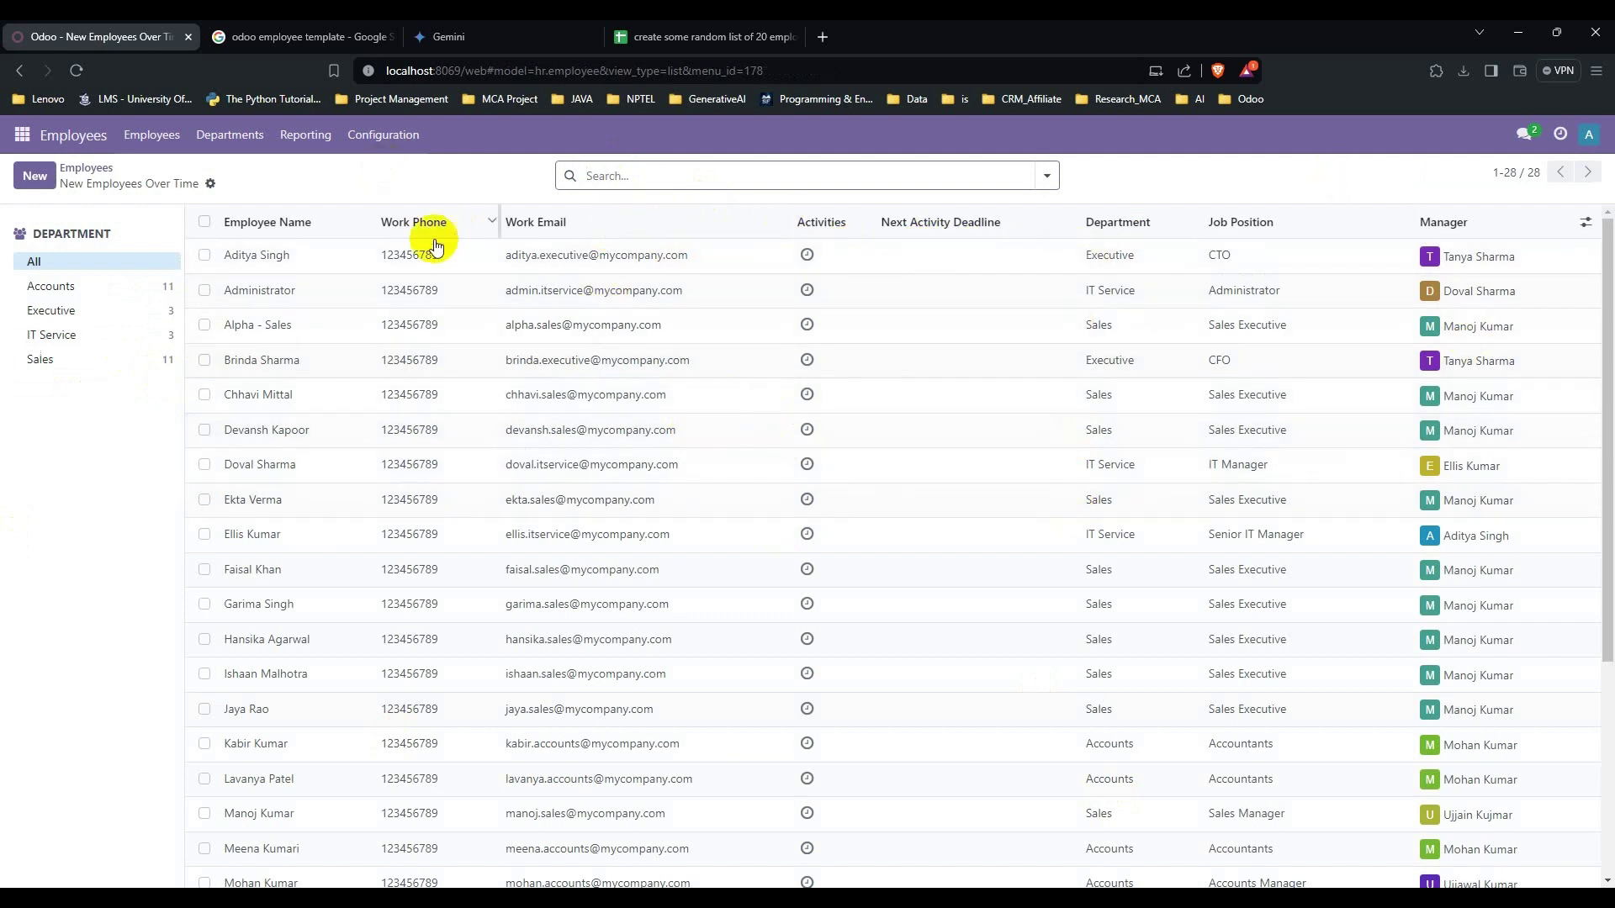
click(261, 254)
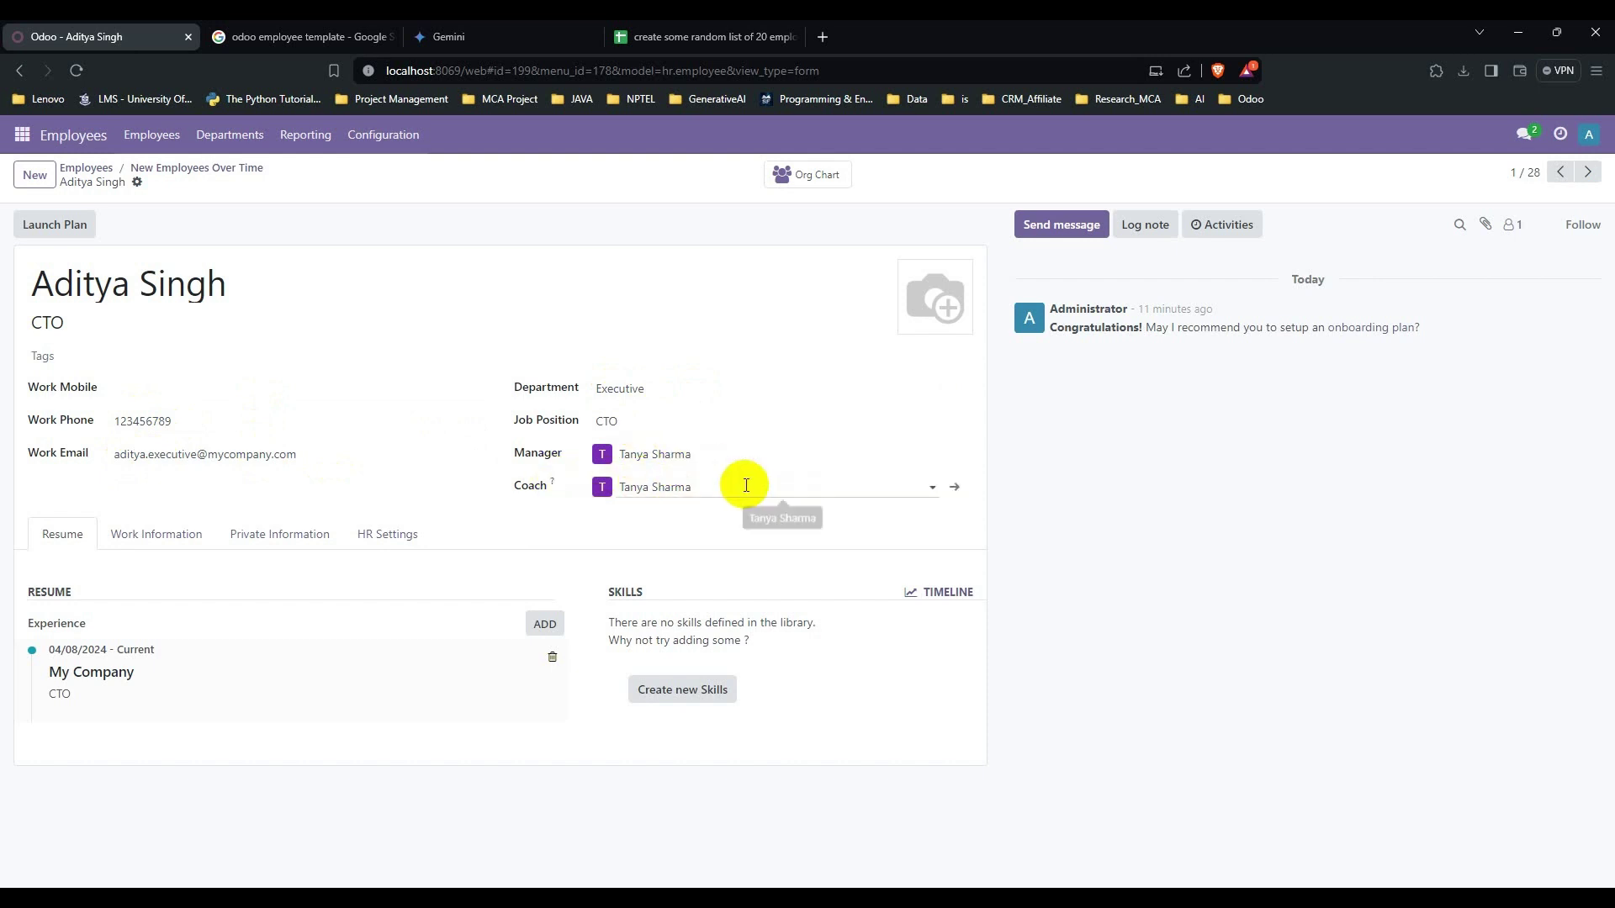
Review the CTO's Private Information, HR Settings, Resume and Work Information, then view the full Org Chart.
click(166, 535)
click(282, 545)
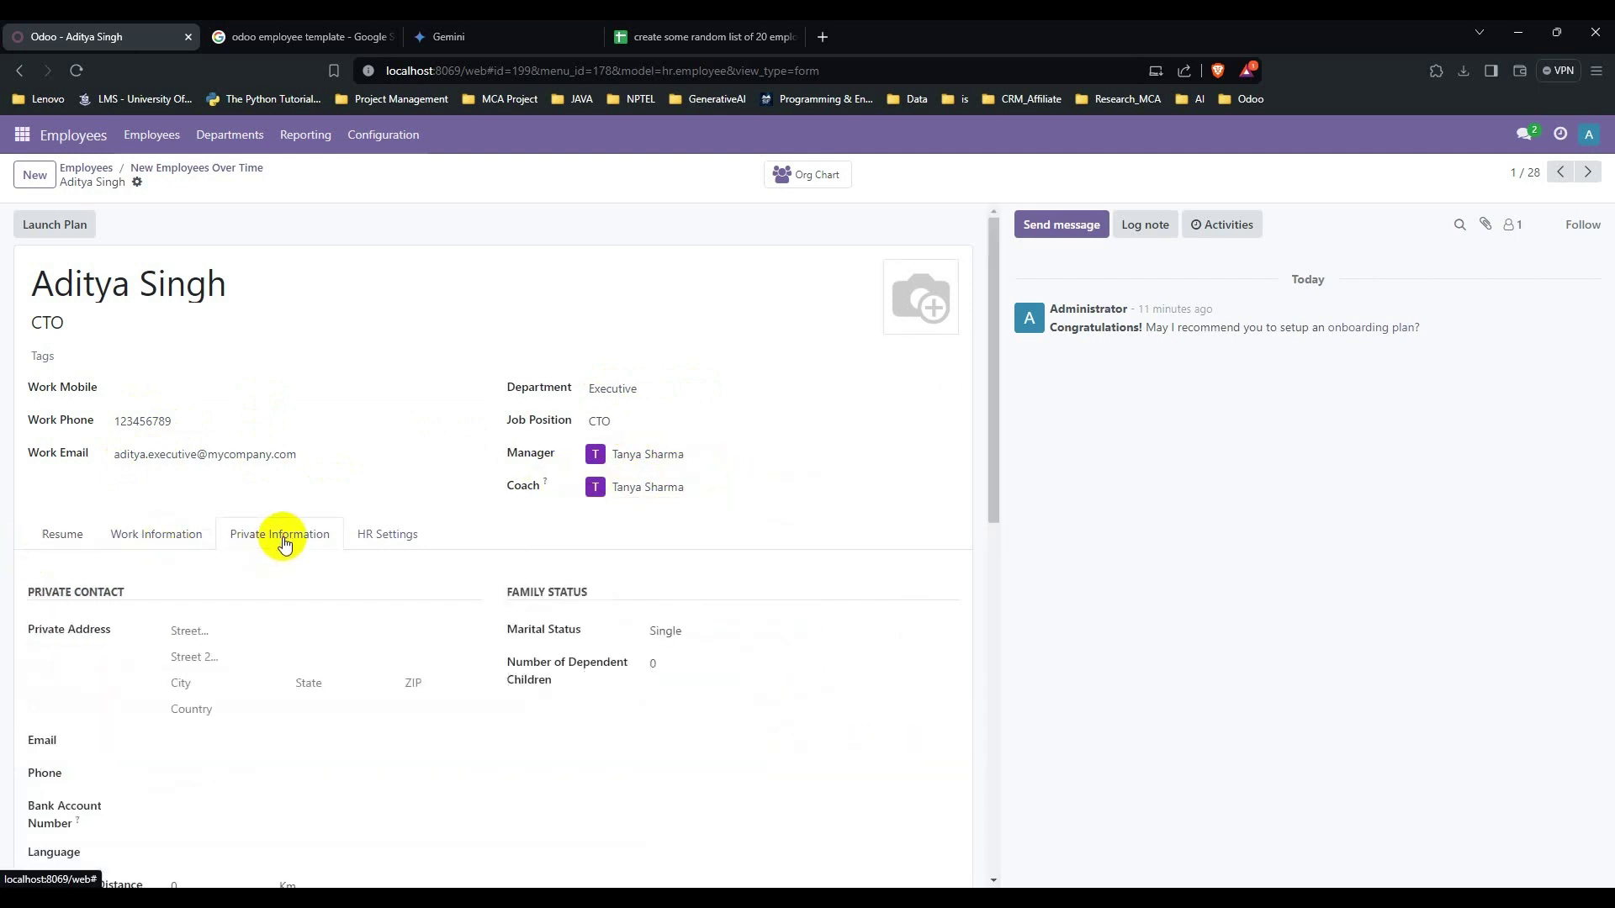
click(402, 550)
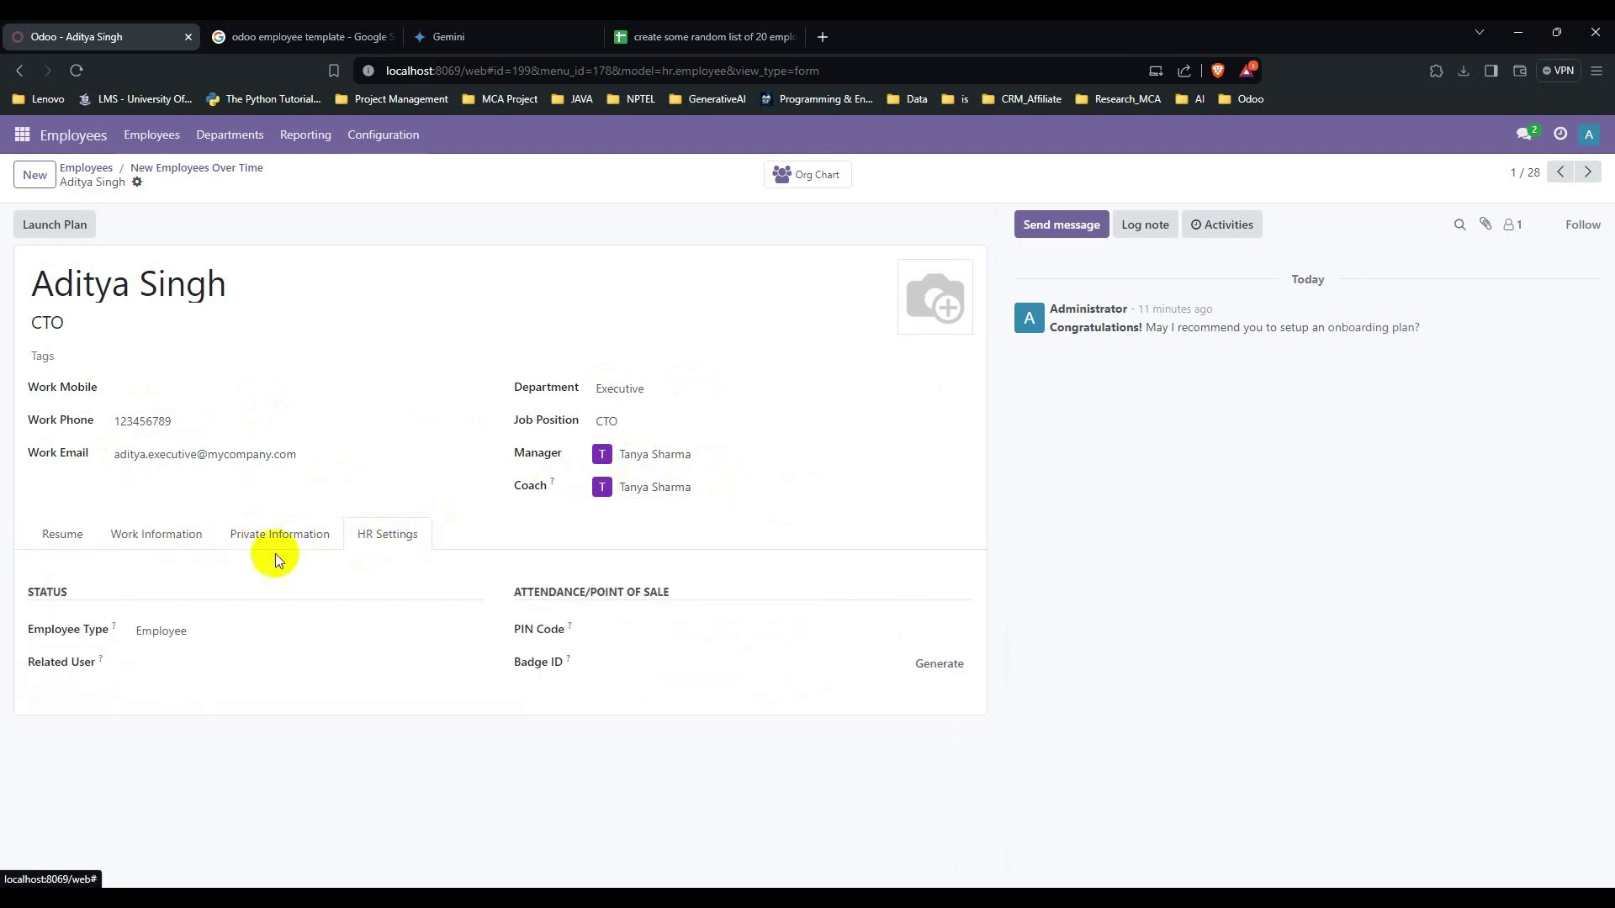
click(72, 539)
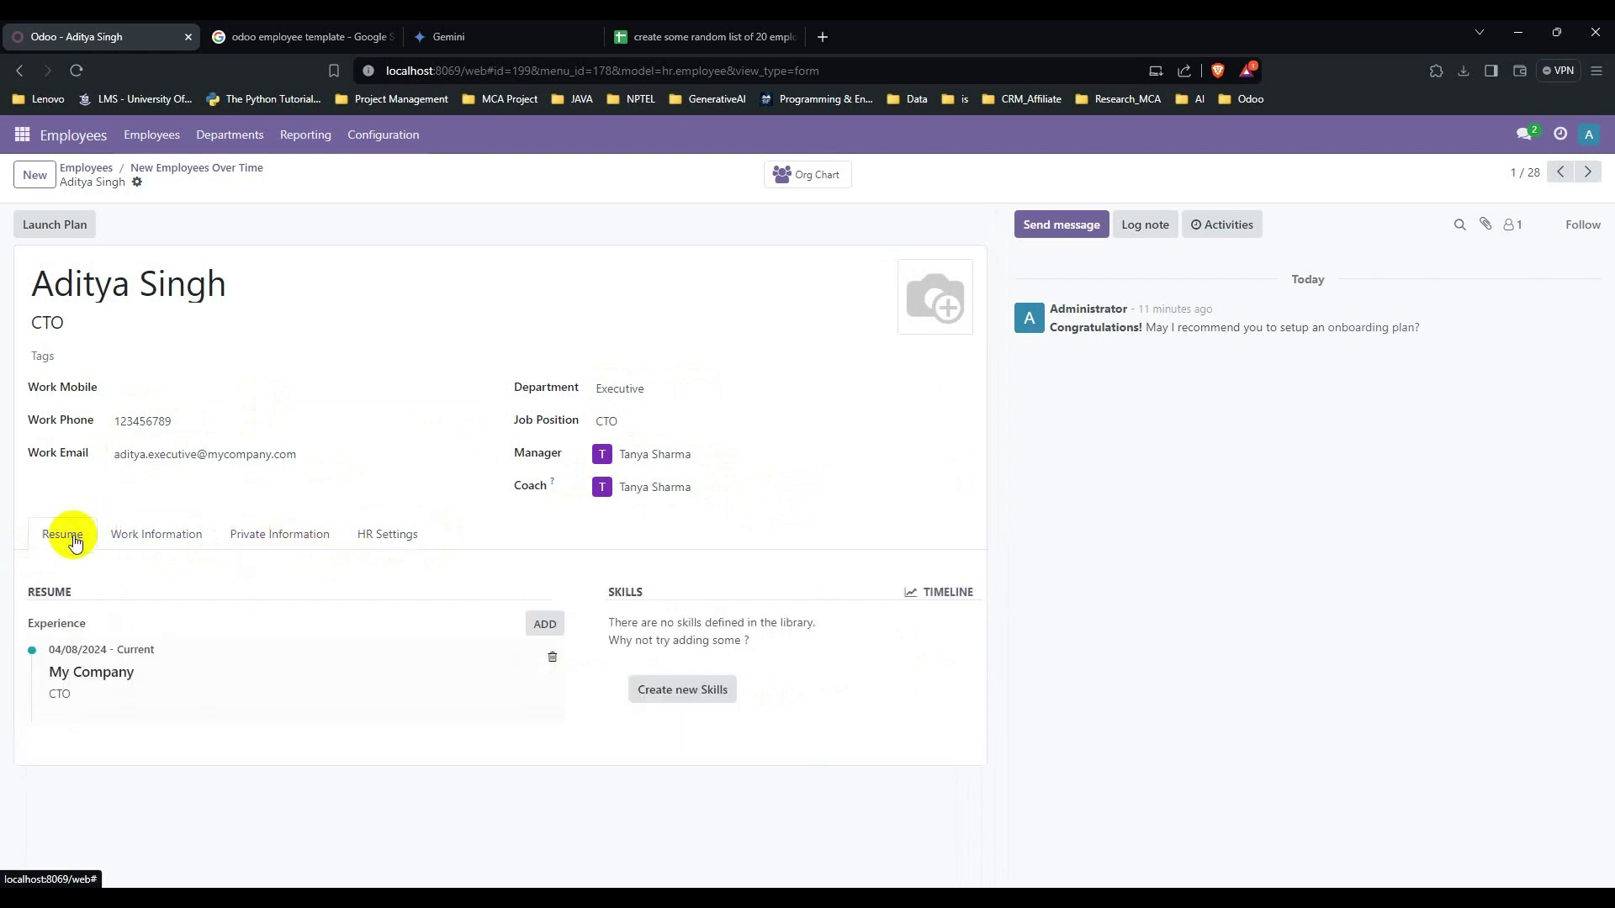
click(133, 545)
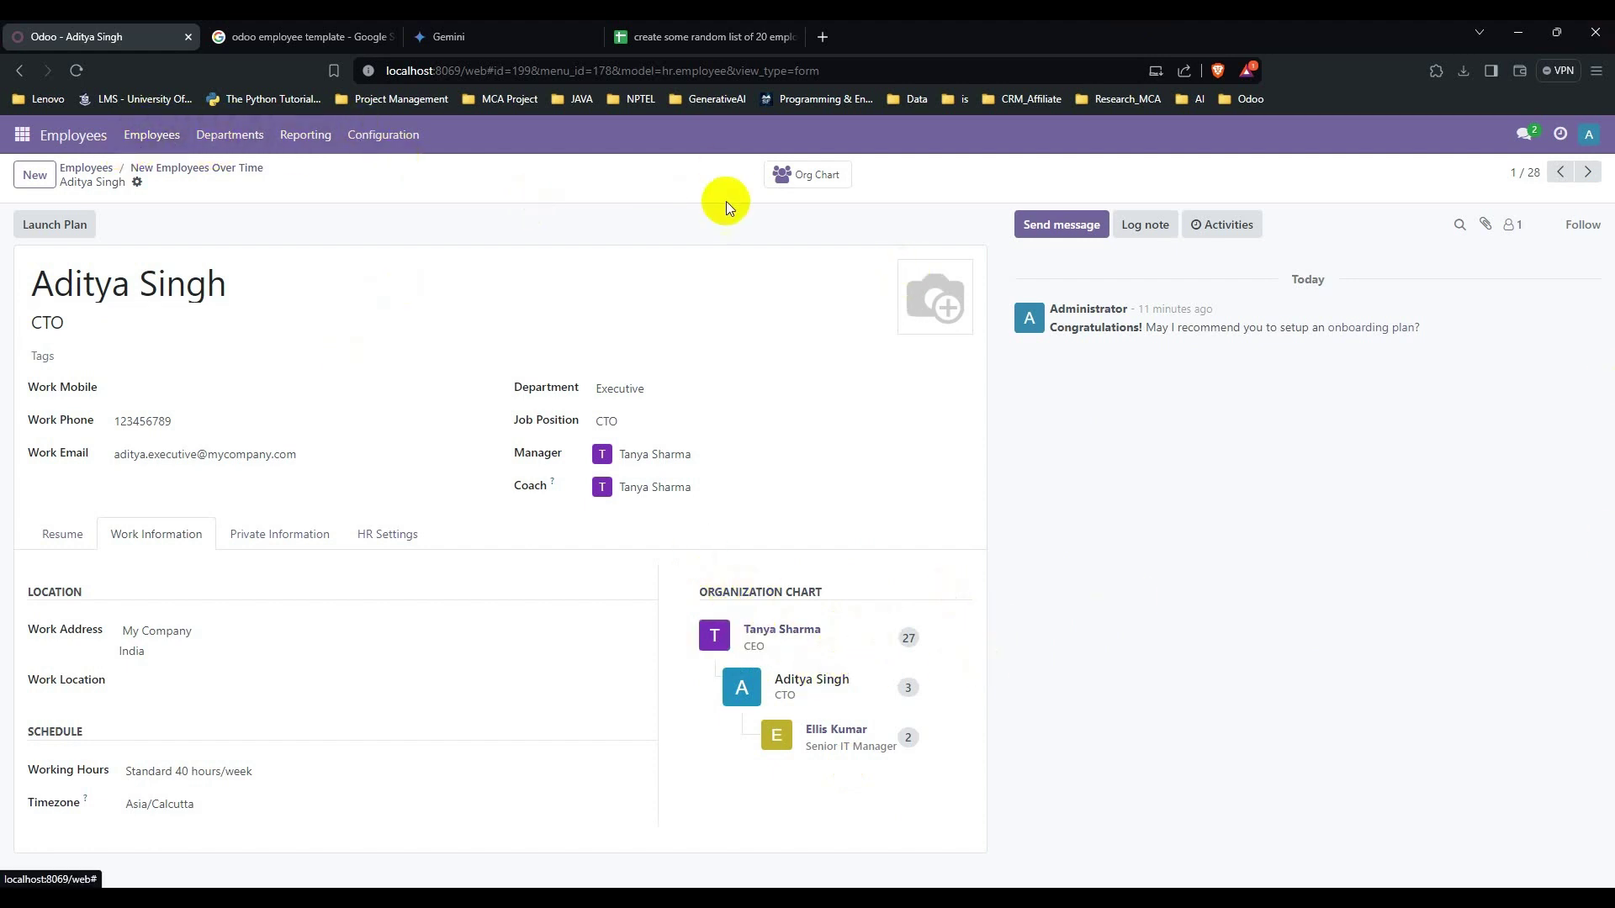
click(809, 174)
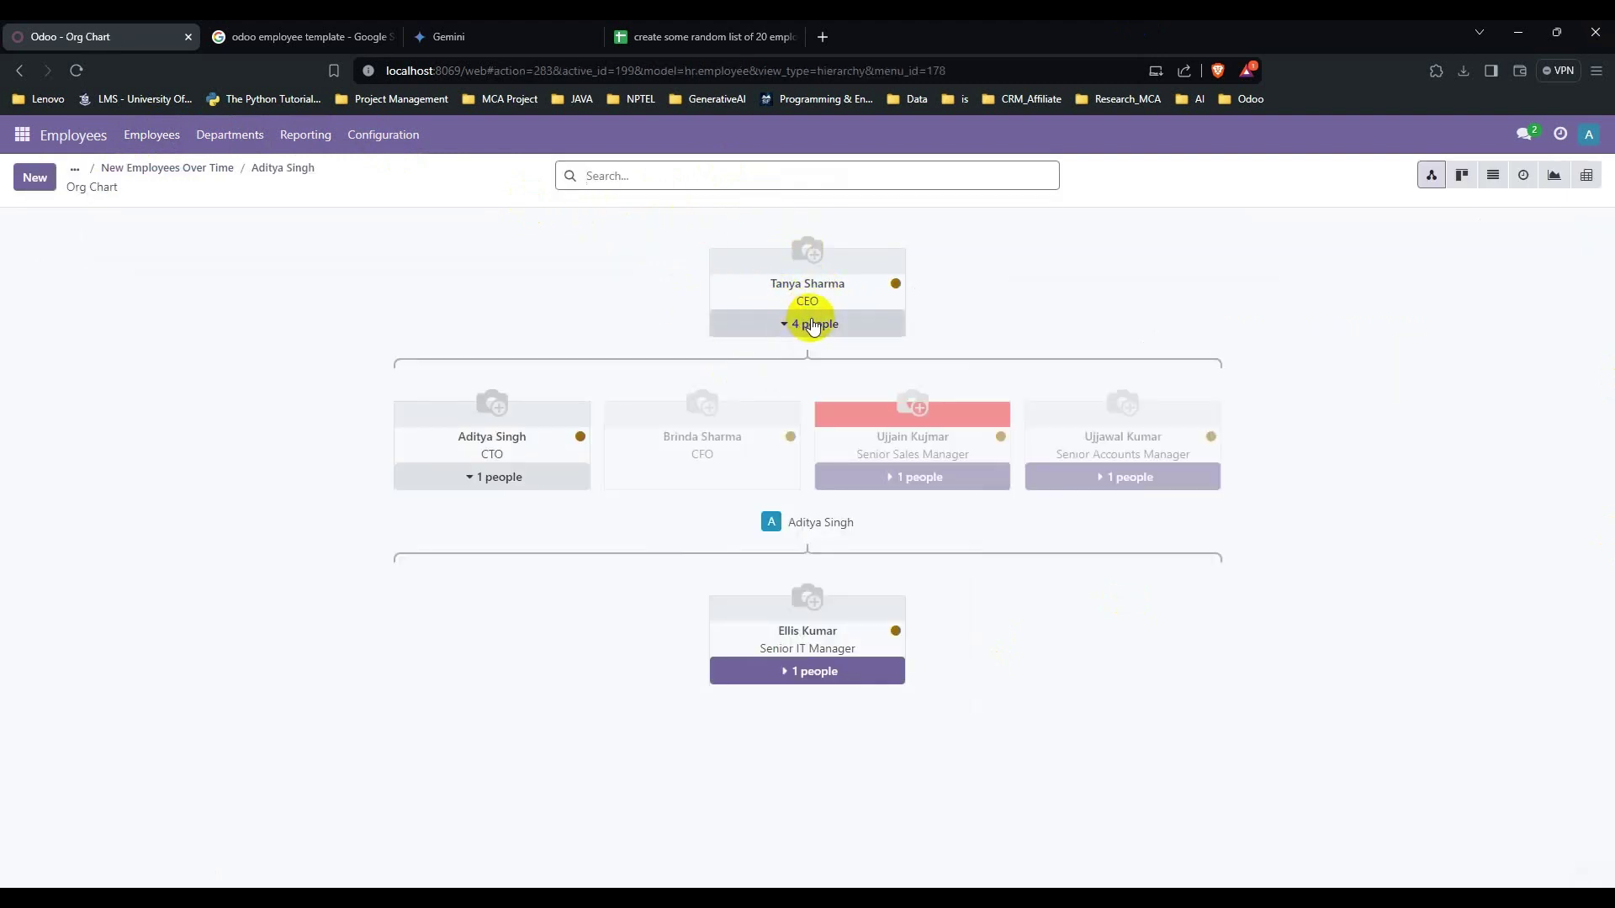
click(813, 327)
click(811, 325)
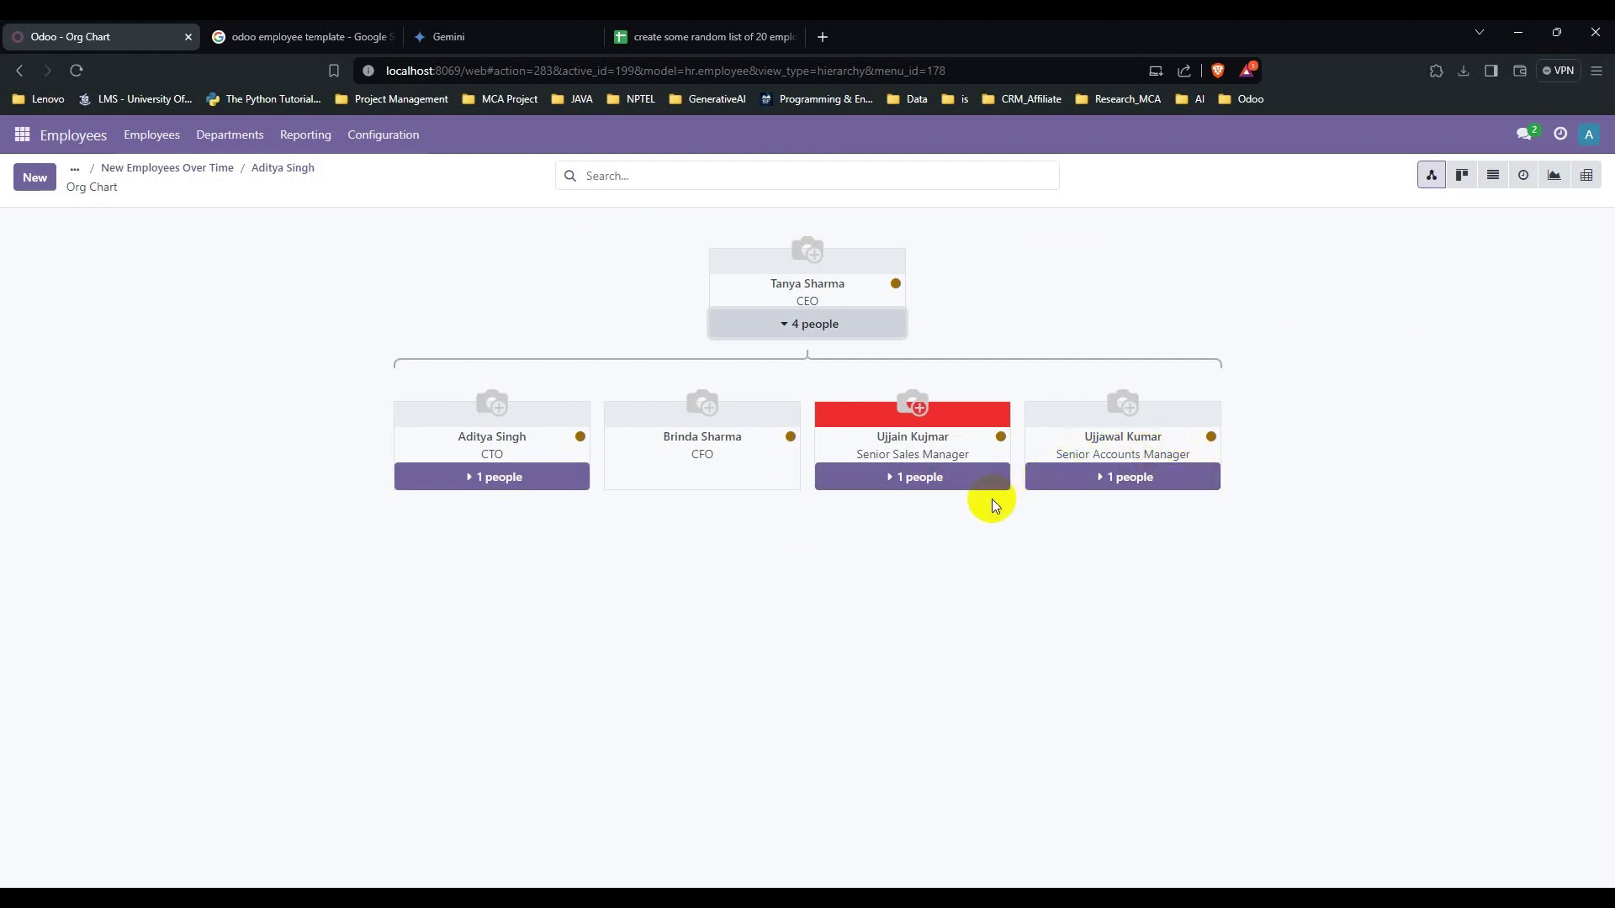
click(515, 482)
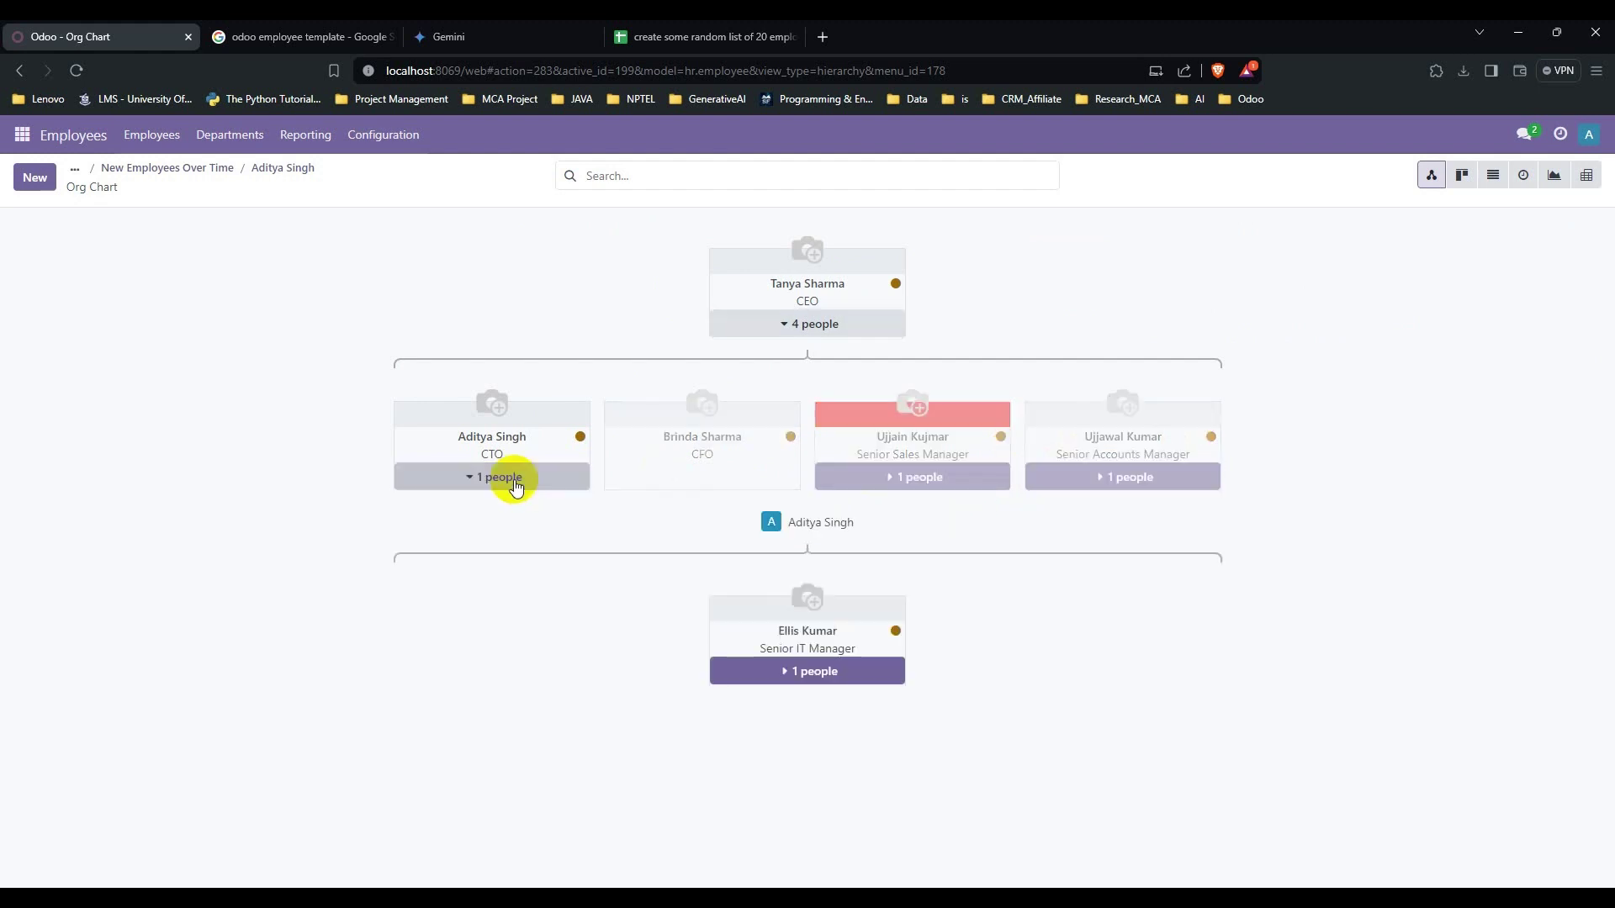
click(792, 673)
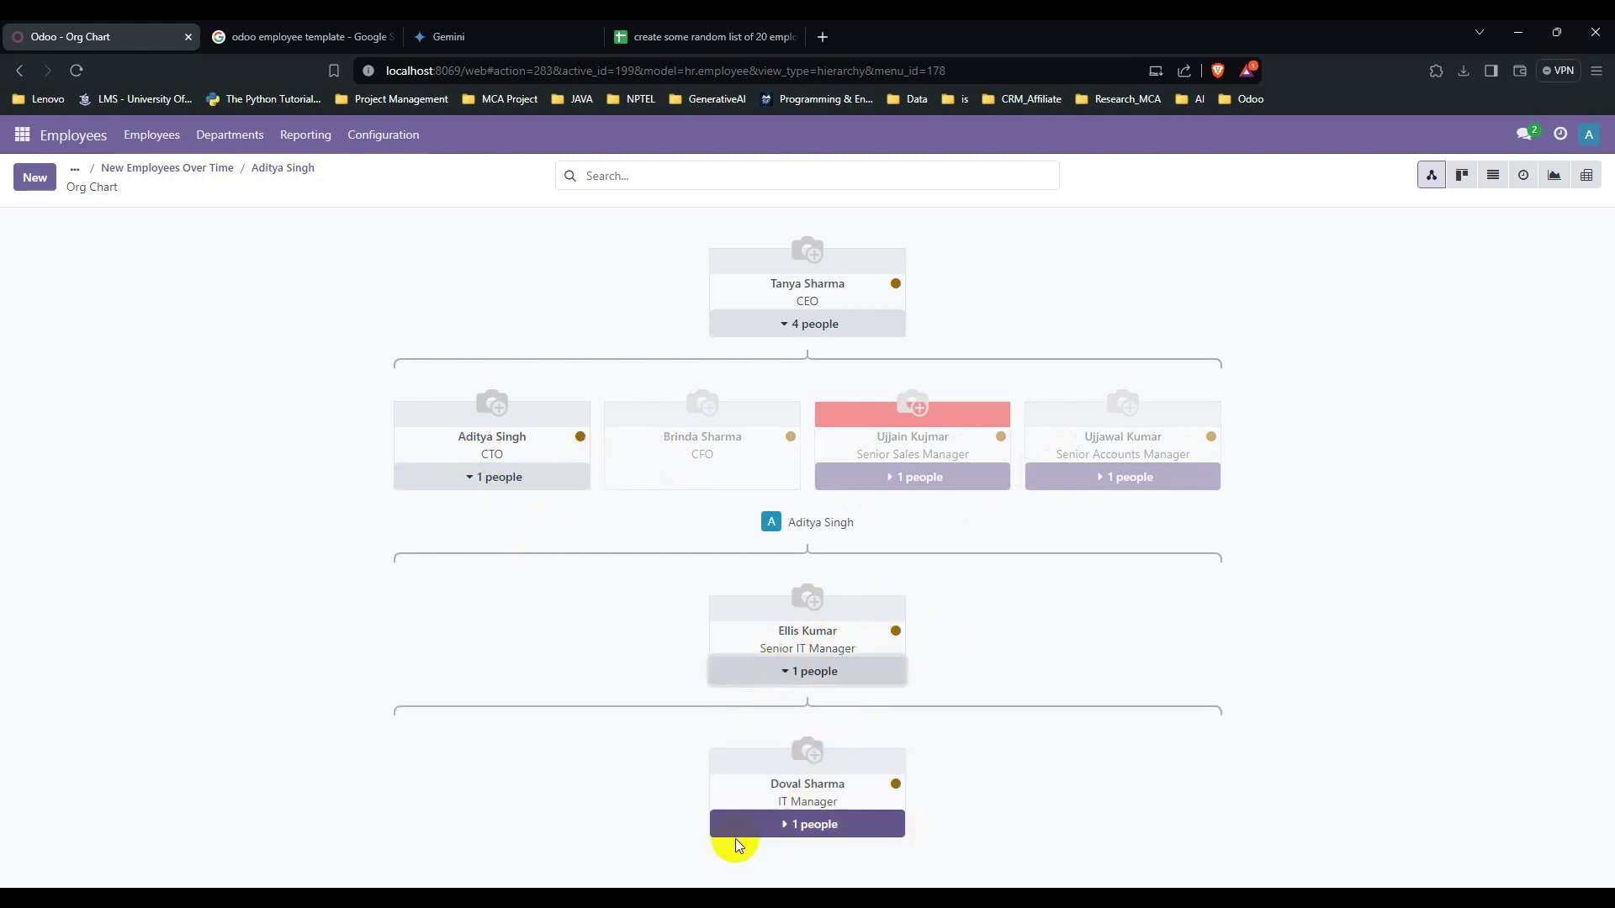
click(812, 822)
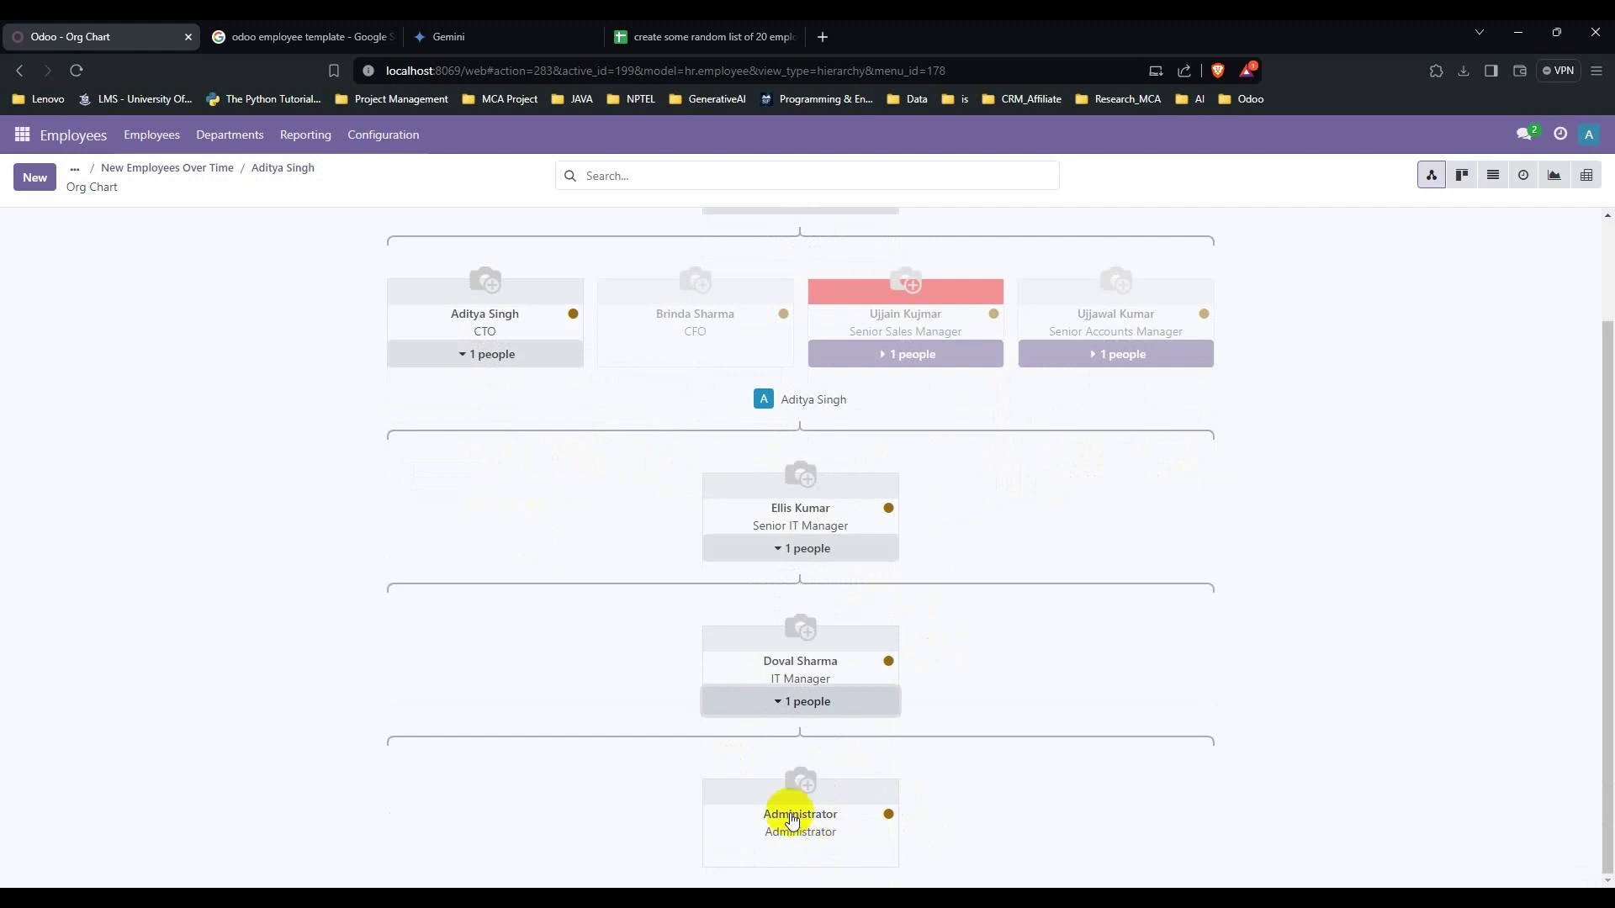
scroll(853, 820, up, 2)
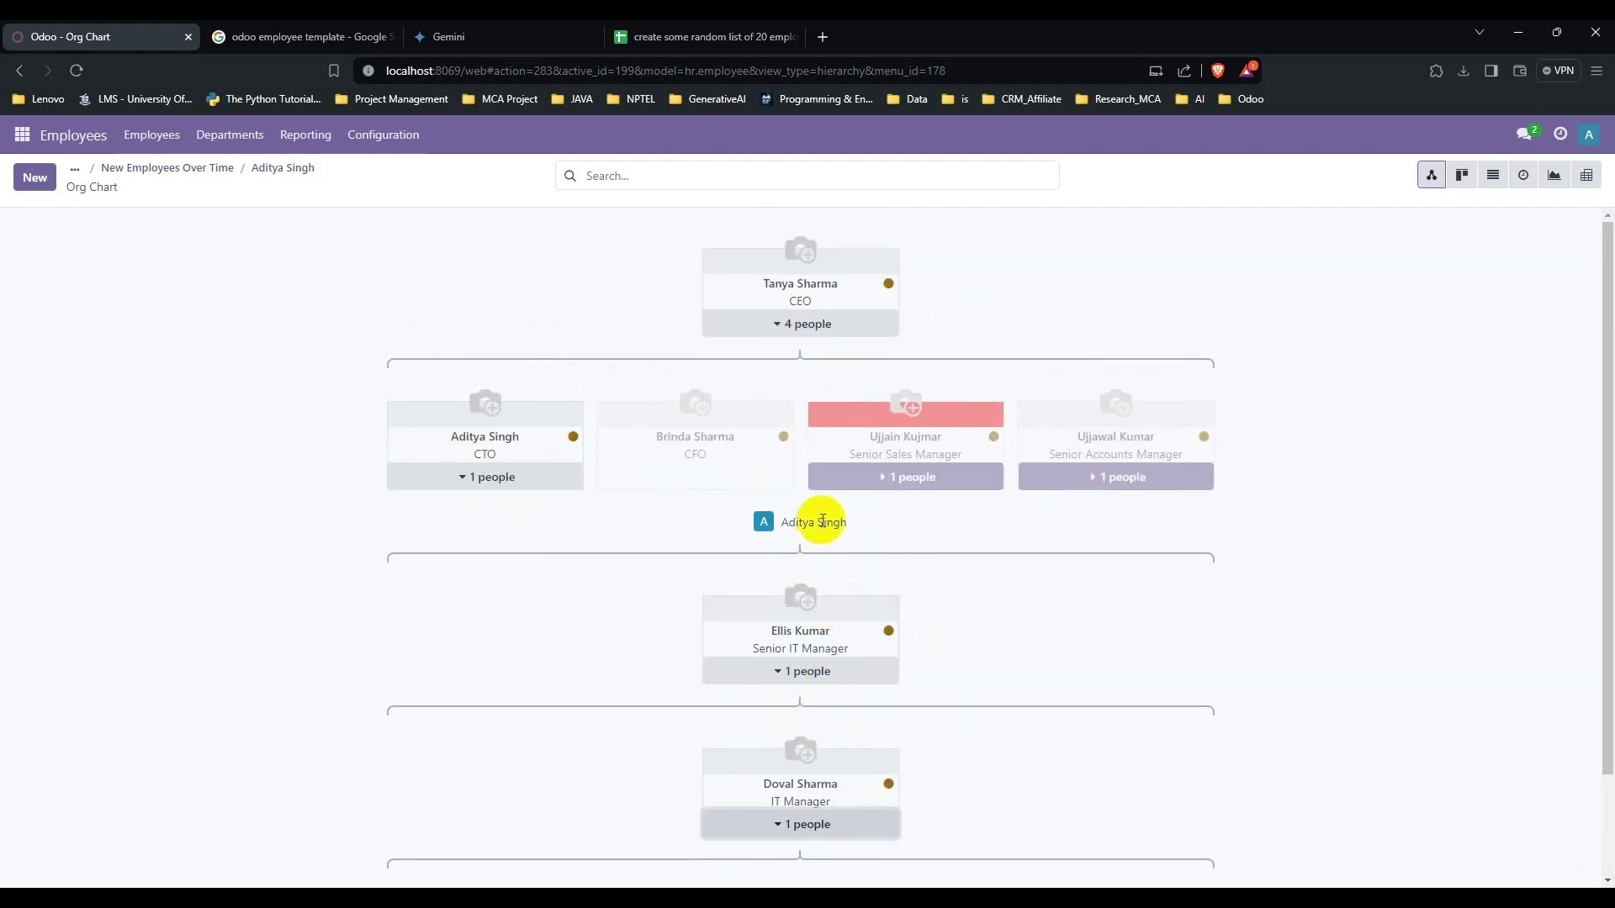
click(924, 478)
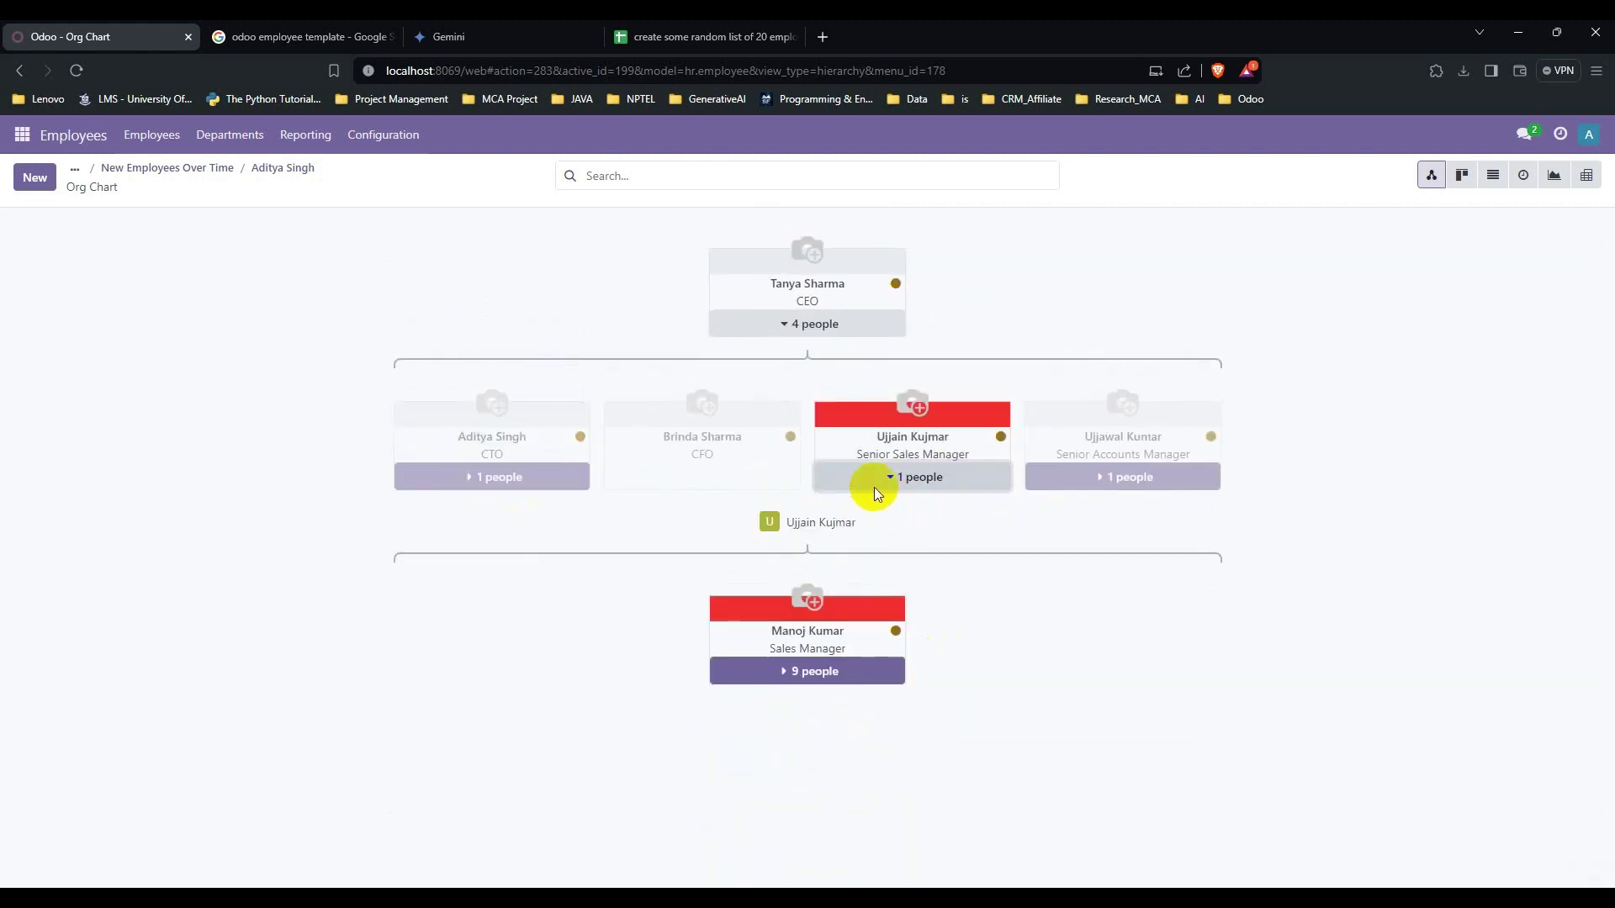
click(793, 671)
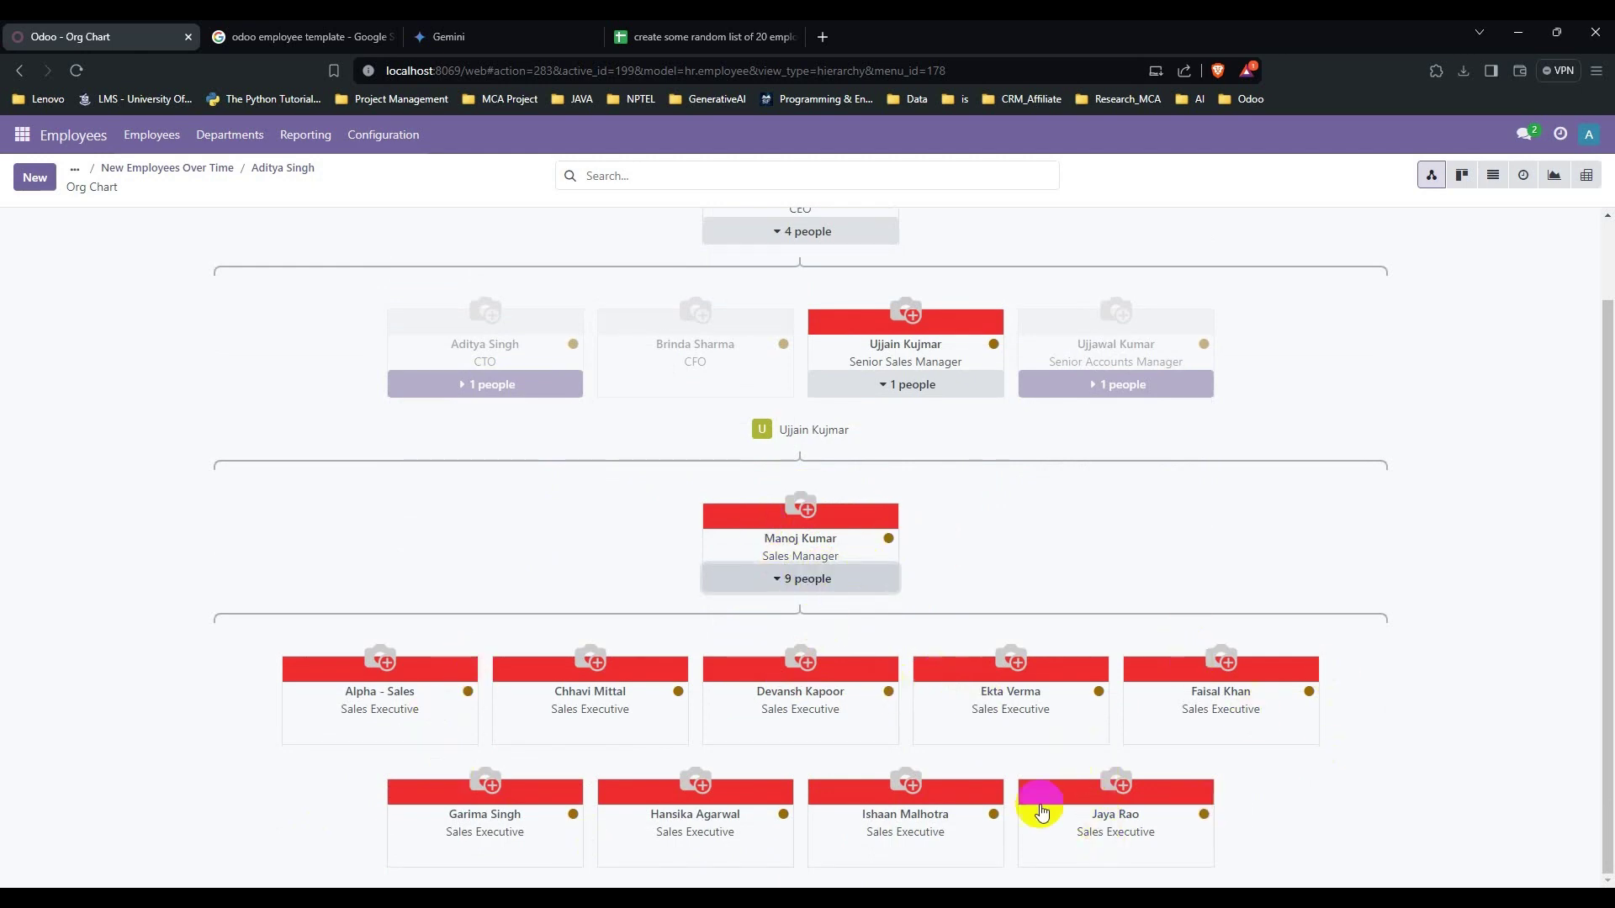
scroll(1200, 696, up, 1)
click(1107, 470)
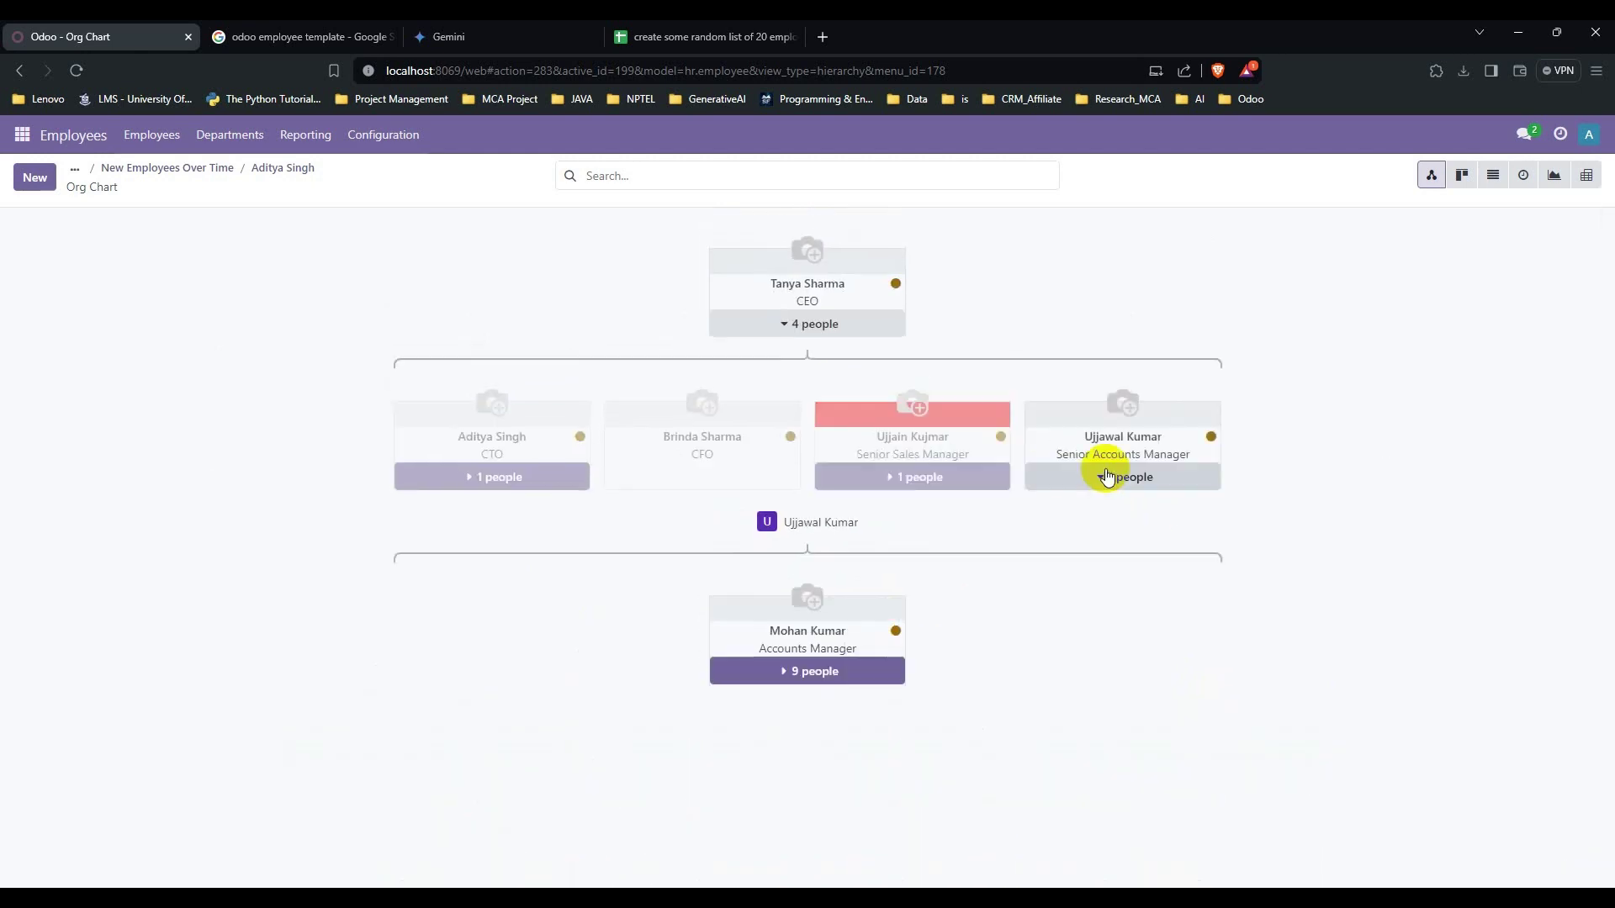
click(788, 673)
scroll(786, 668, down, 1)
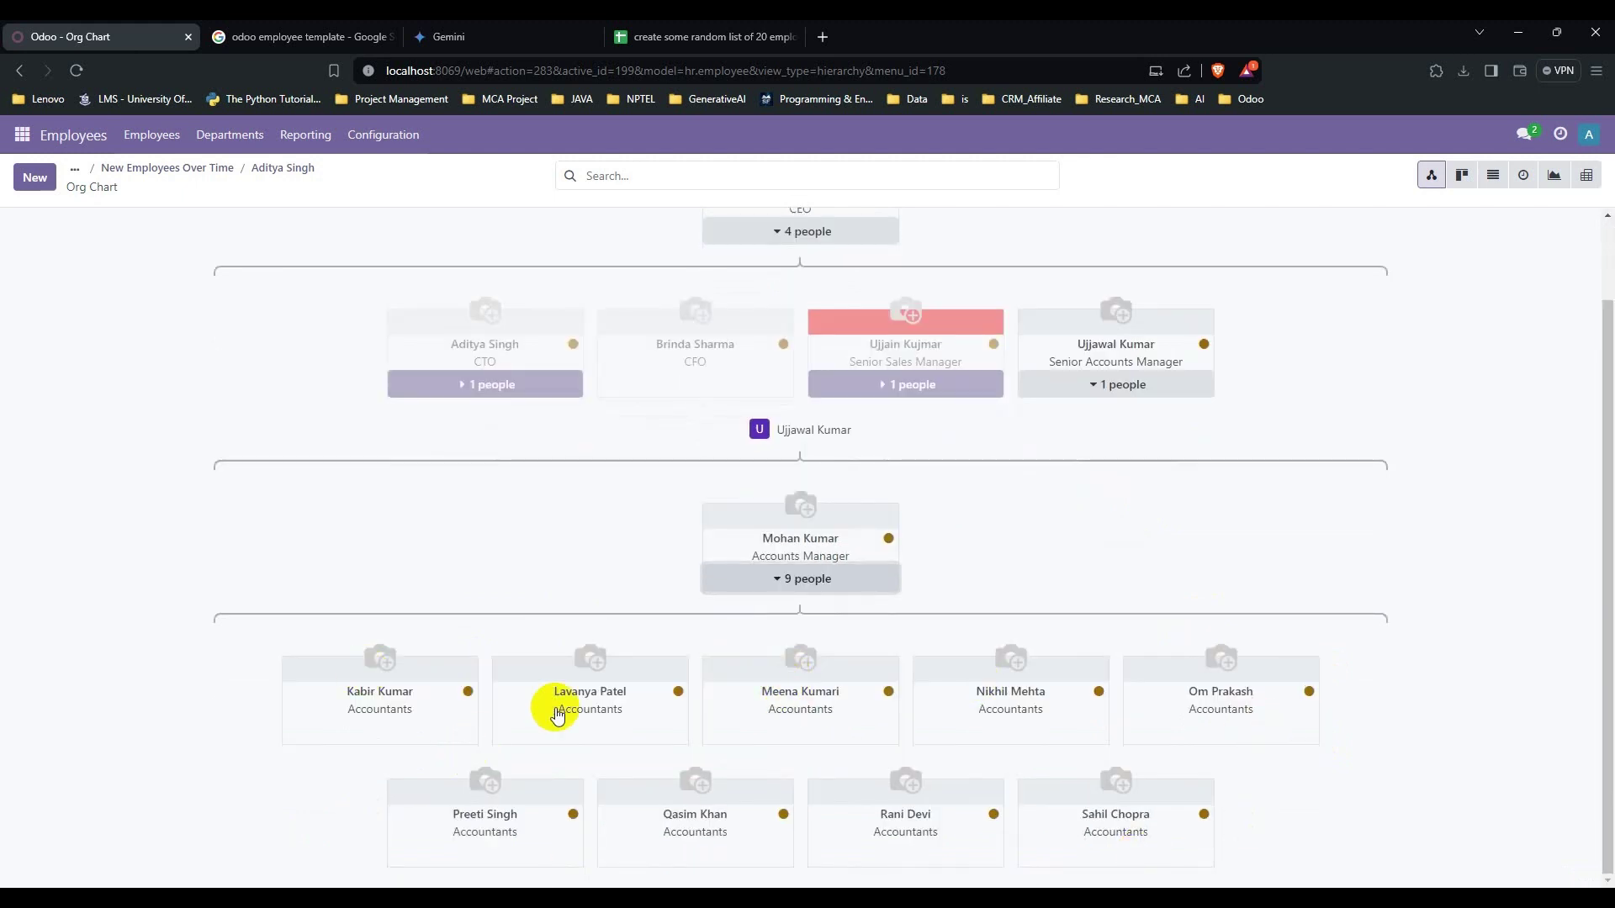
scroll(1118, 748, up, 1)
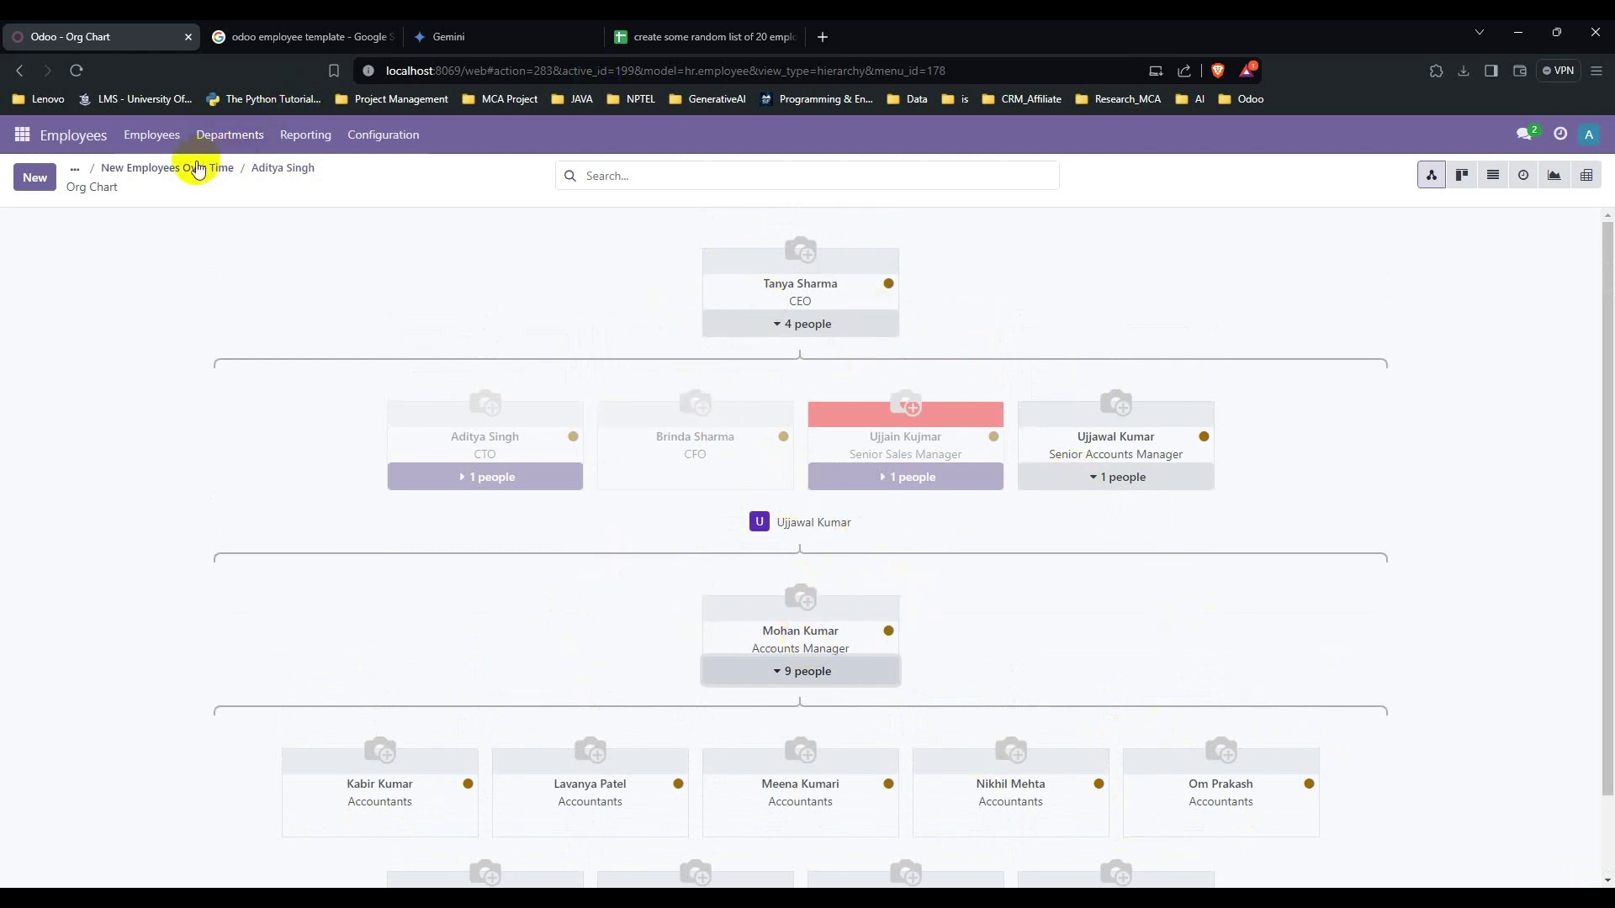
Show the employee directory in List view, select all 28 employees and bring up Actions.
click(152, 139)
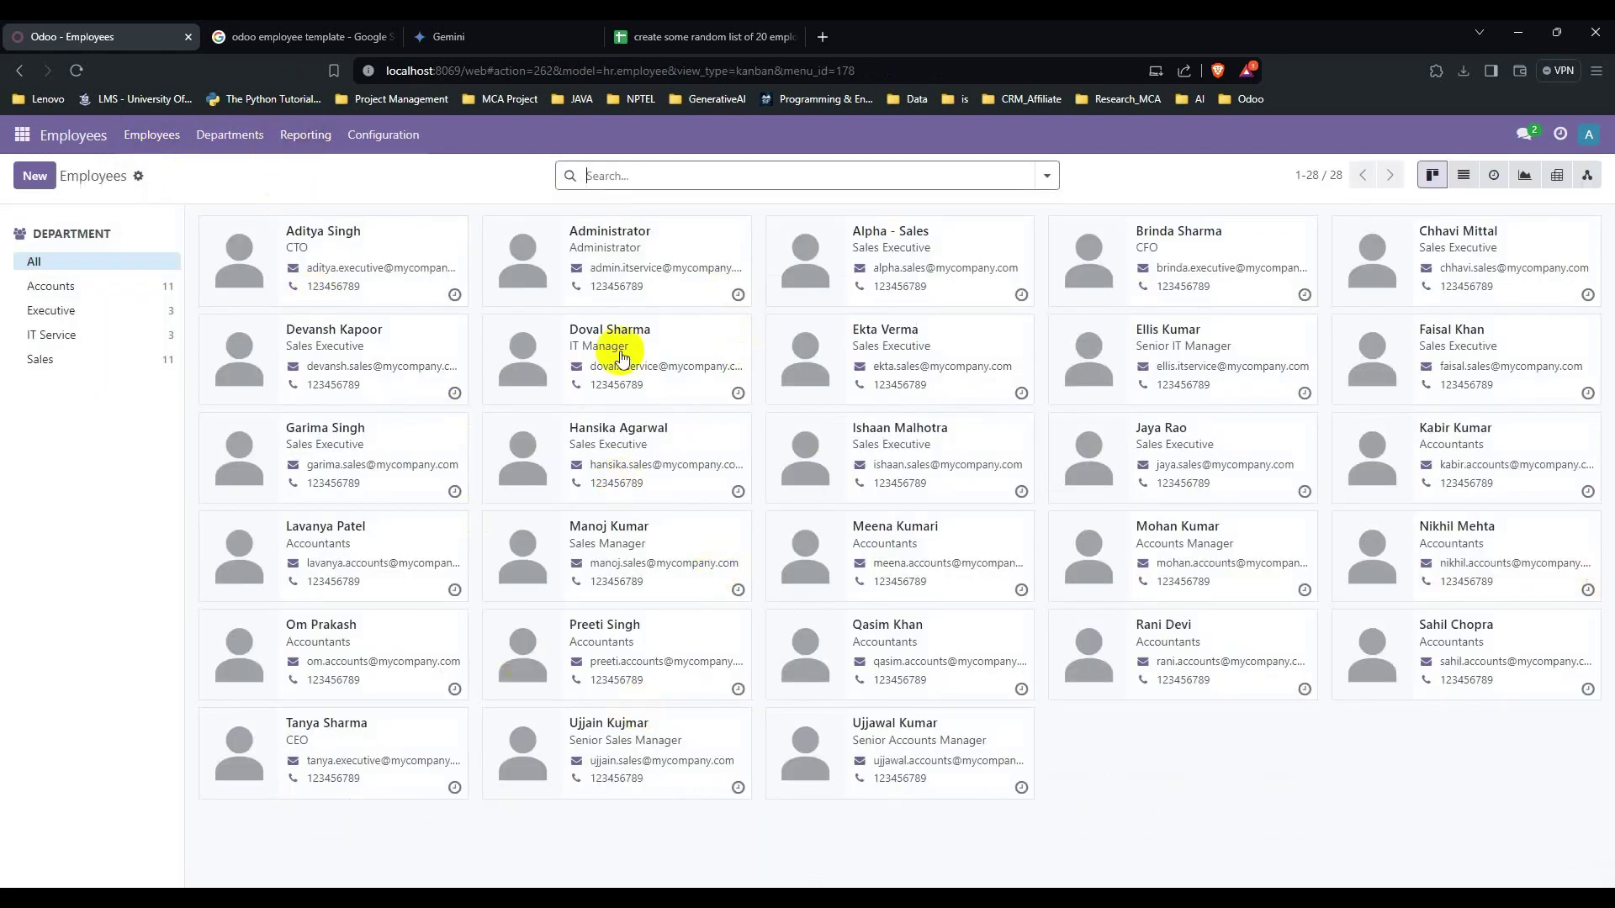
click(138, 179)
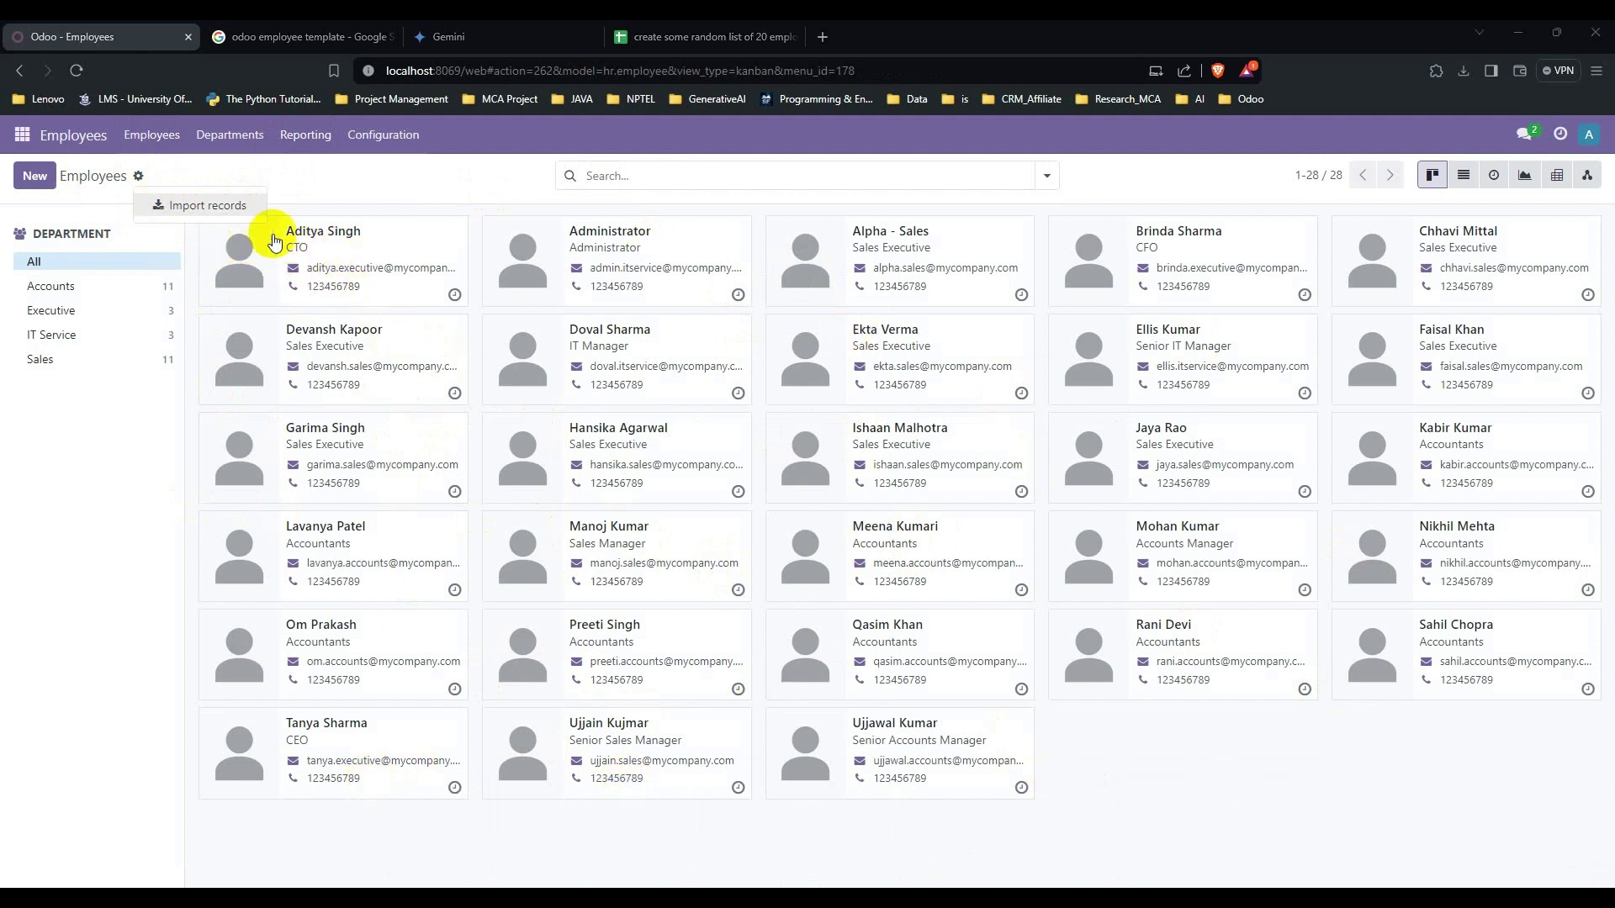
click(1467, 182)
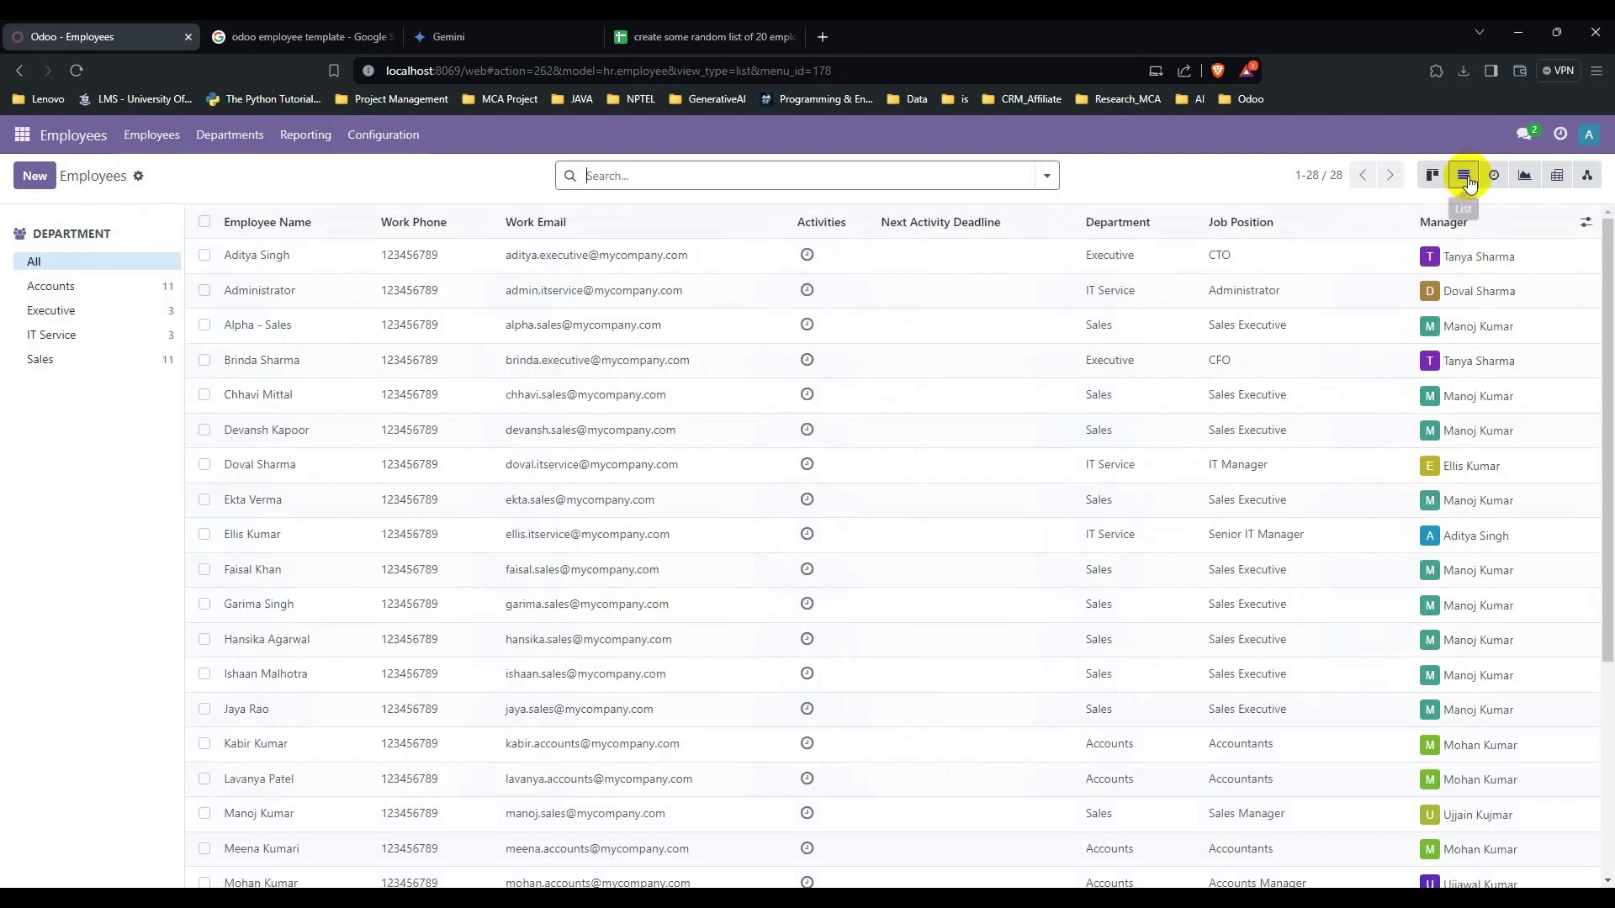
click(203, 221)
scroll(289, 440, down, 2)
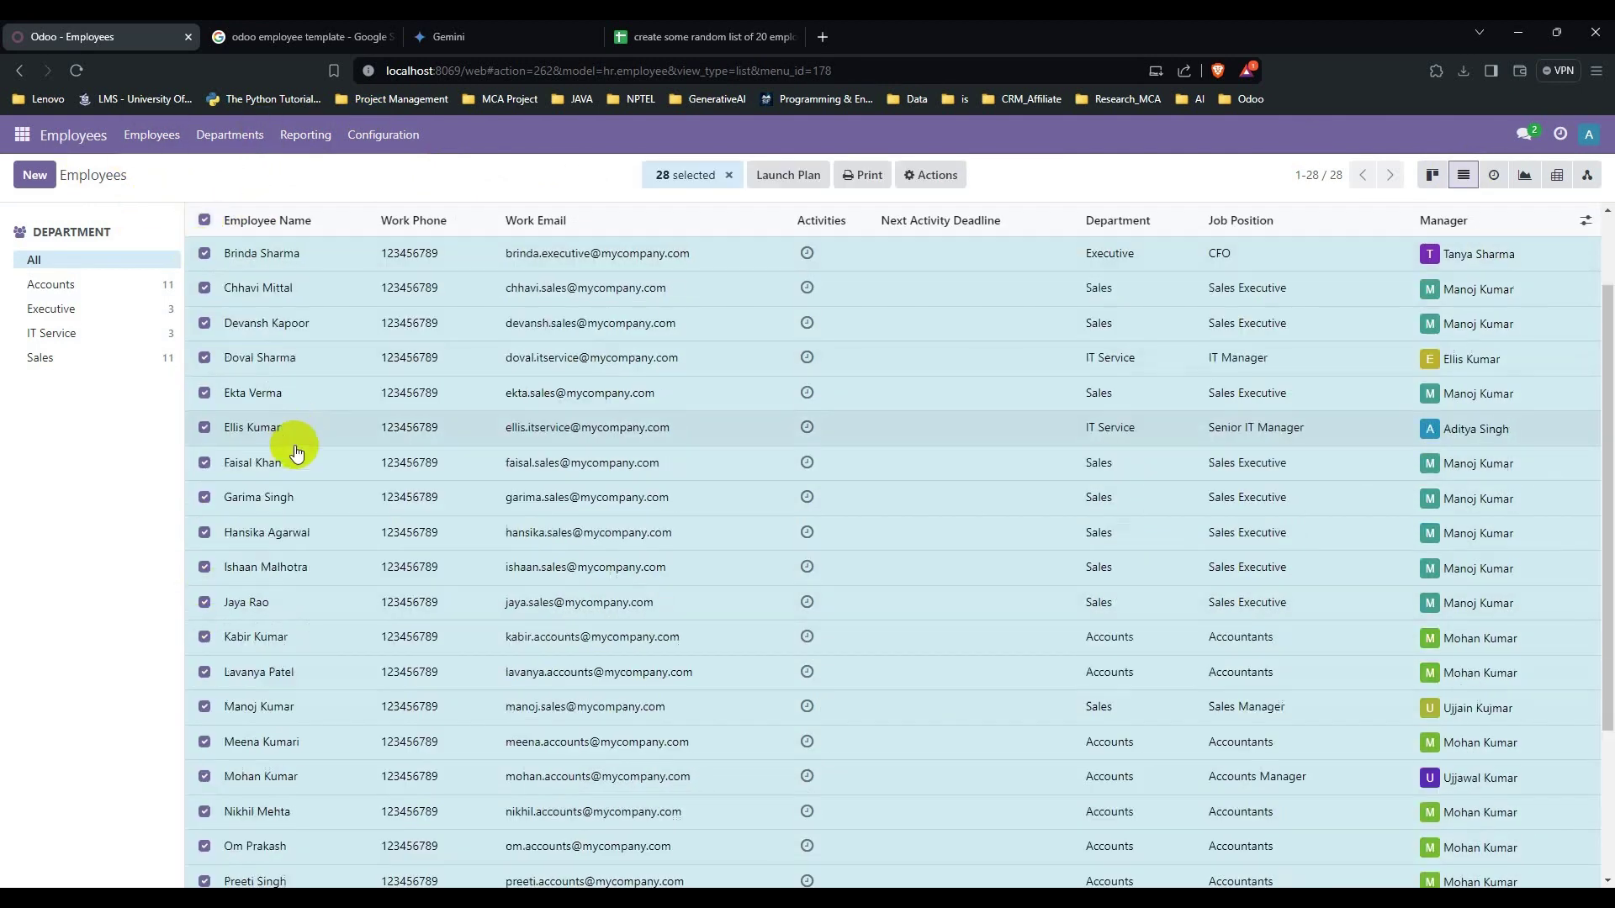
scroll(317, 512, down, 2)
scroll(911, 420, up, 4)
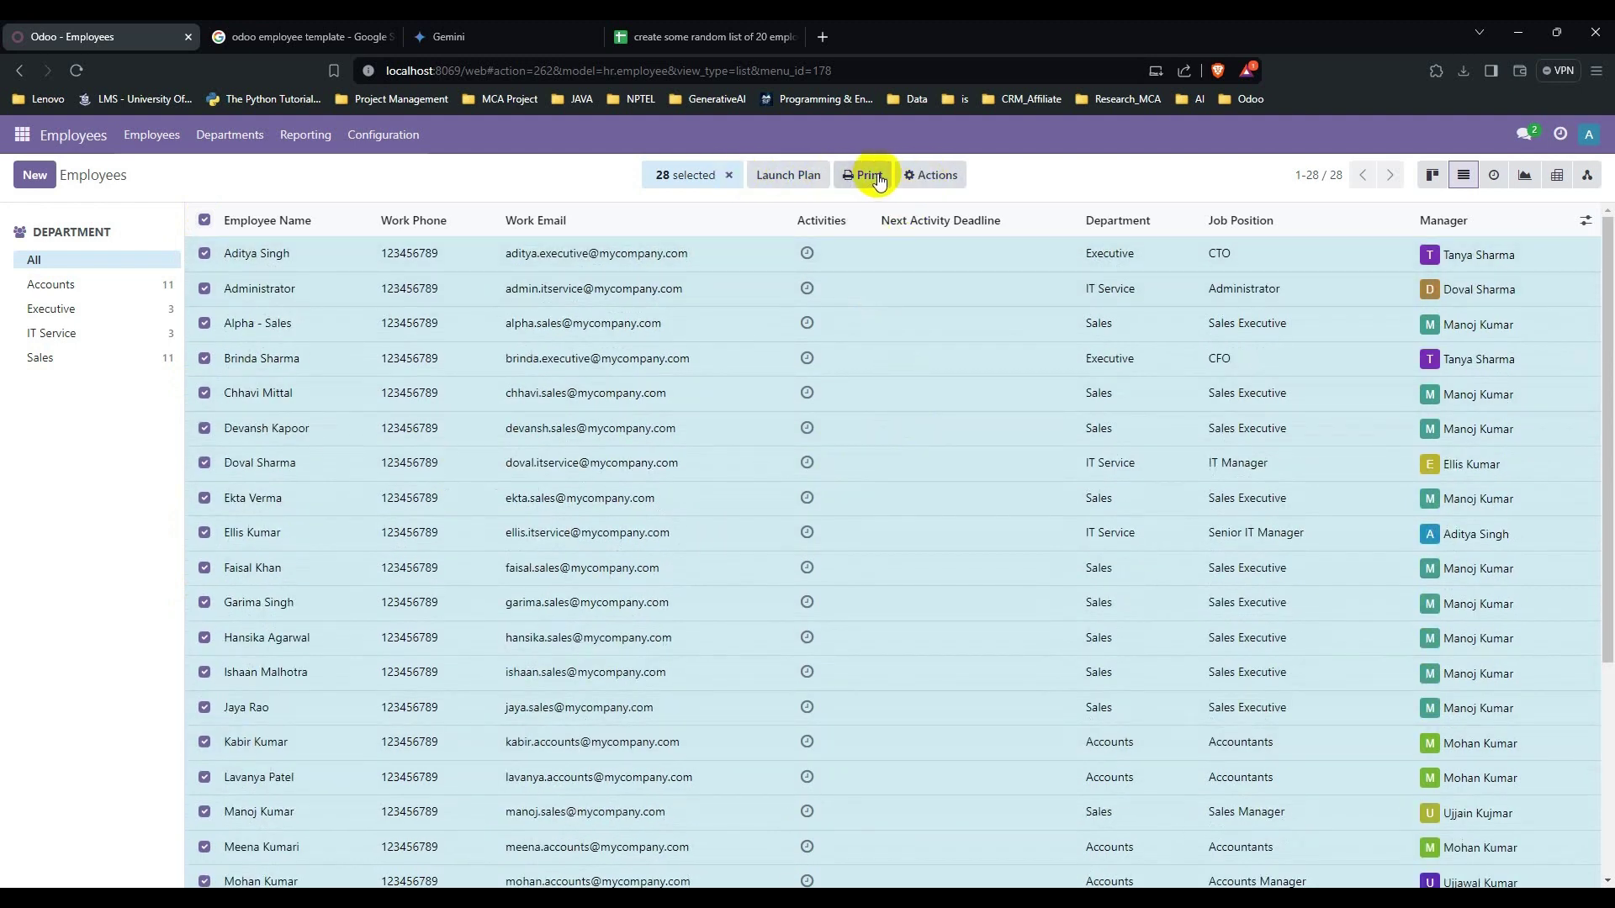
click(936, 179)
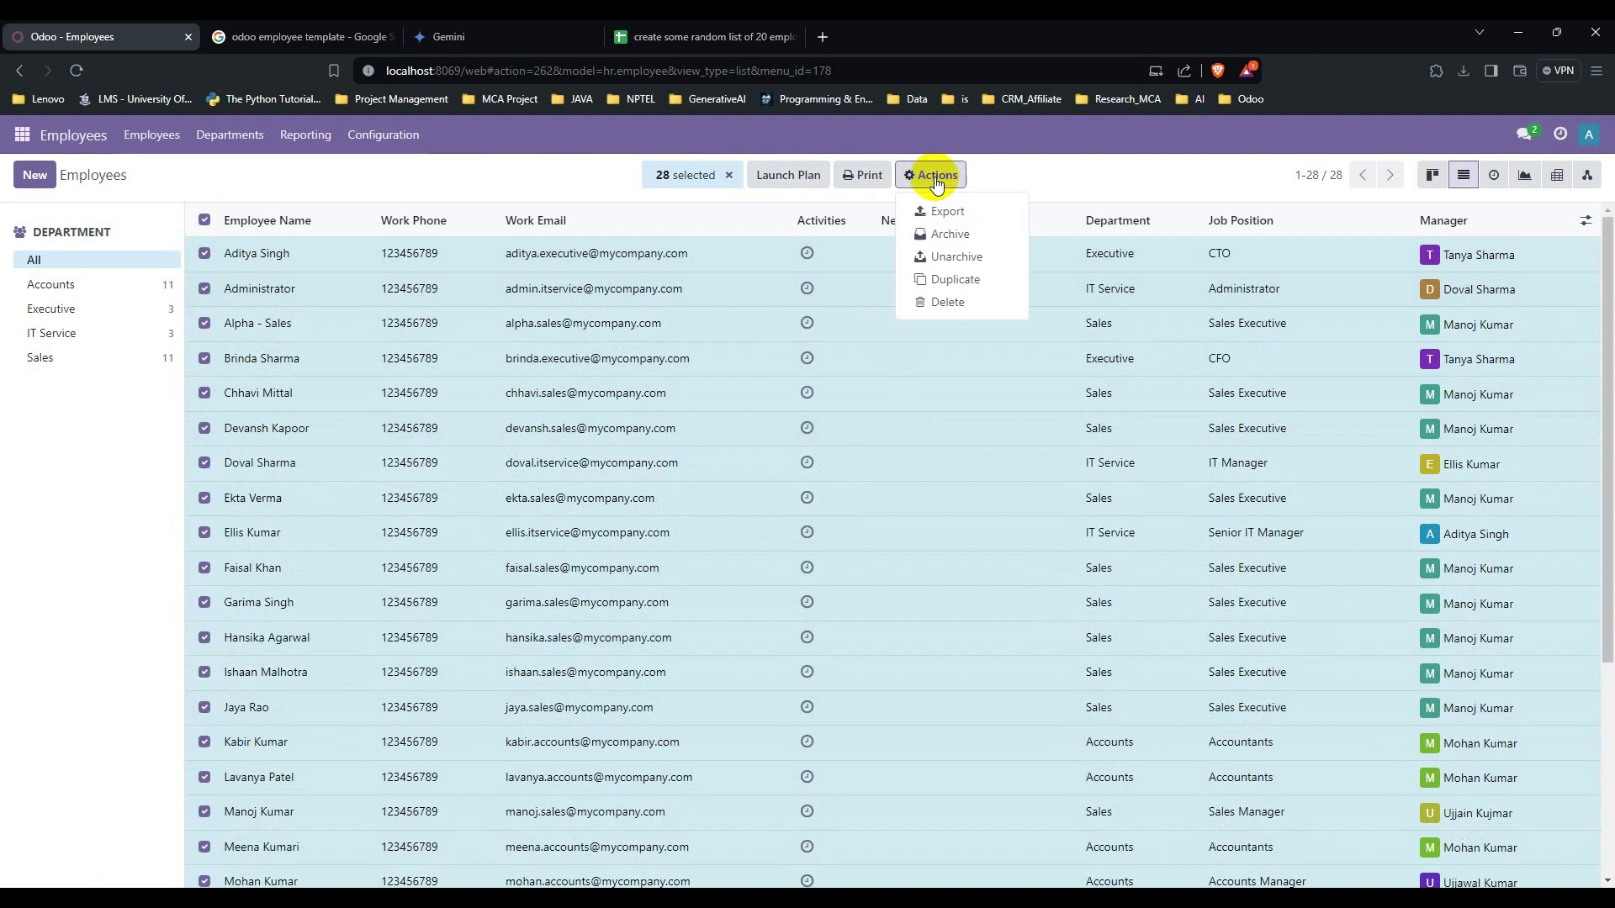
Export the selected employees as XLSX with the default fields, reaching the Save As prompt.
click(964, 216)
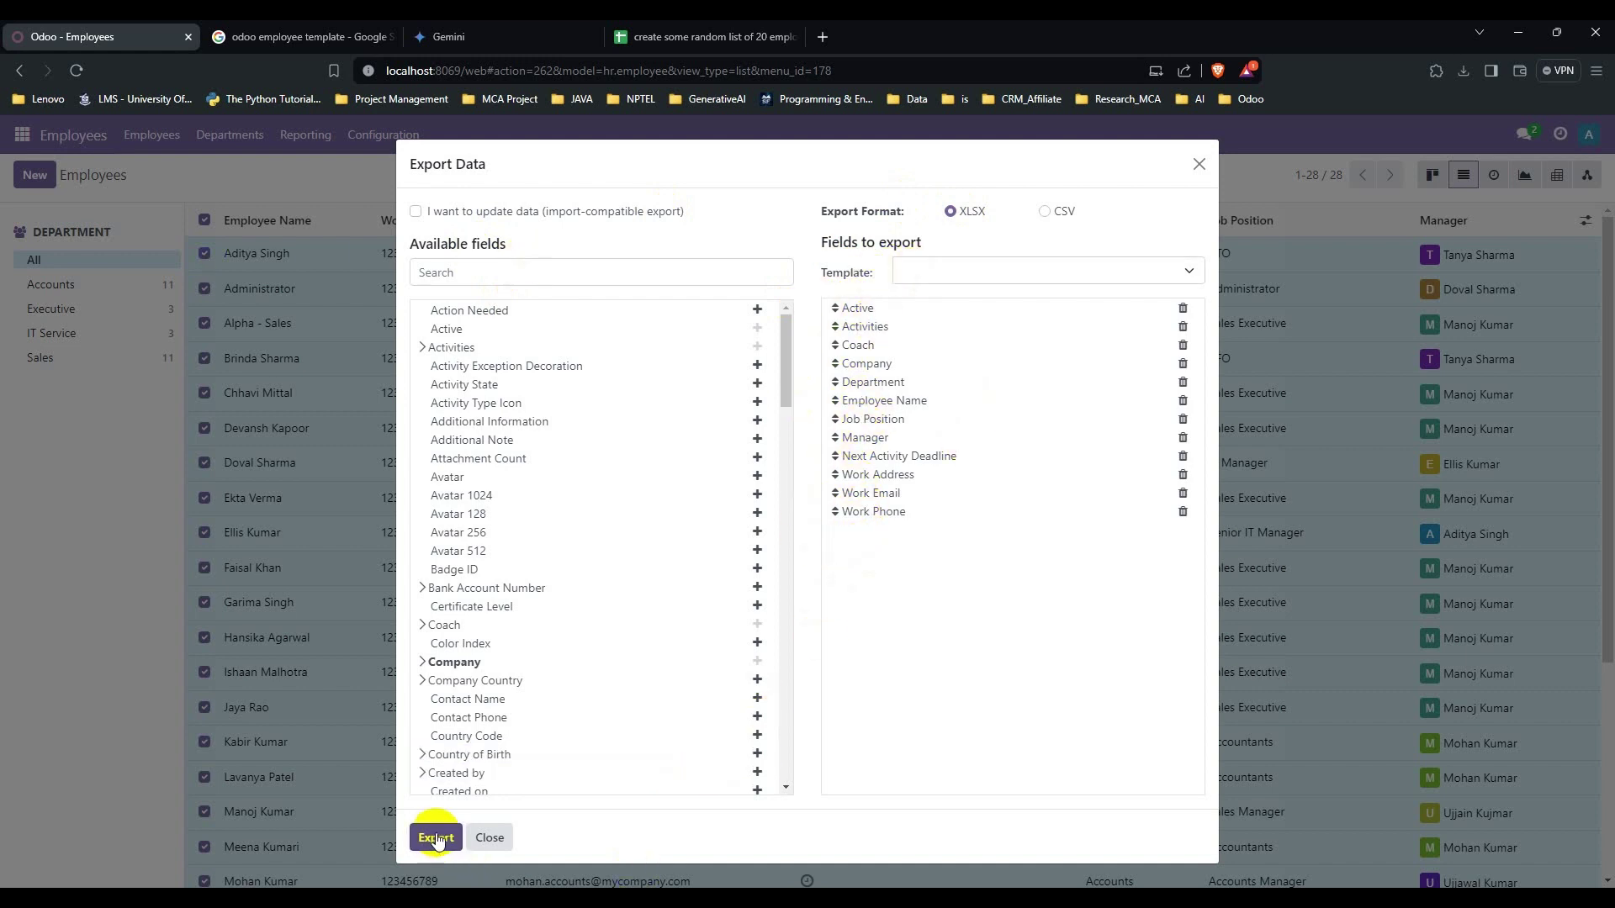
scroll(462, 411, down, 5)
scroll(461, 422, down, 5)
scroll(455, 504, down, 5)
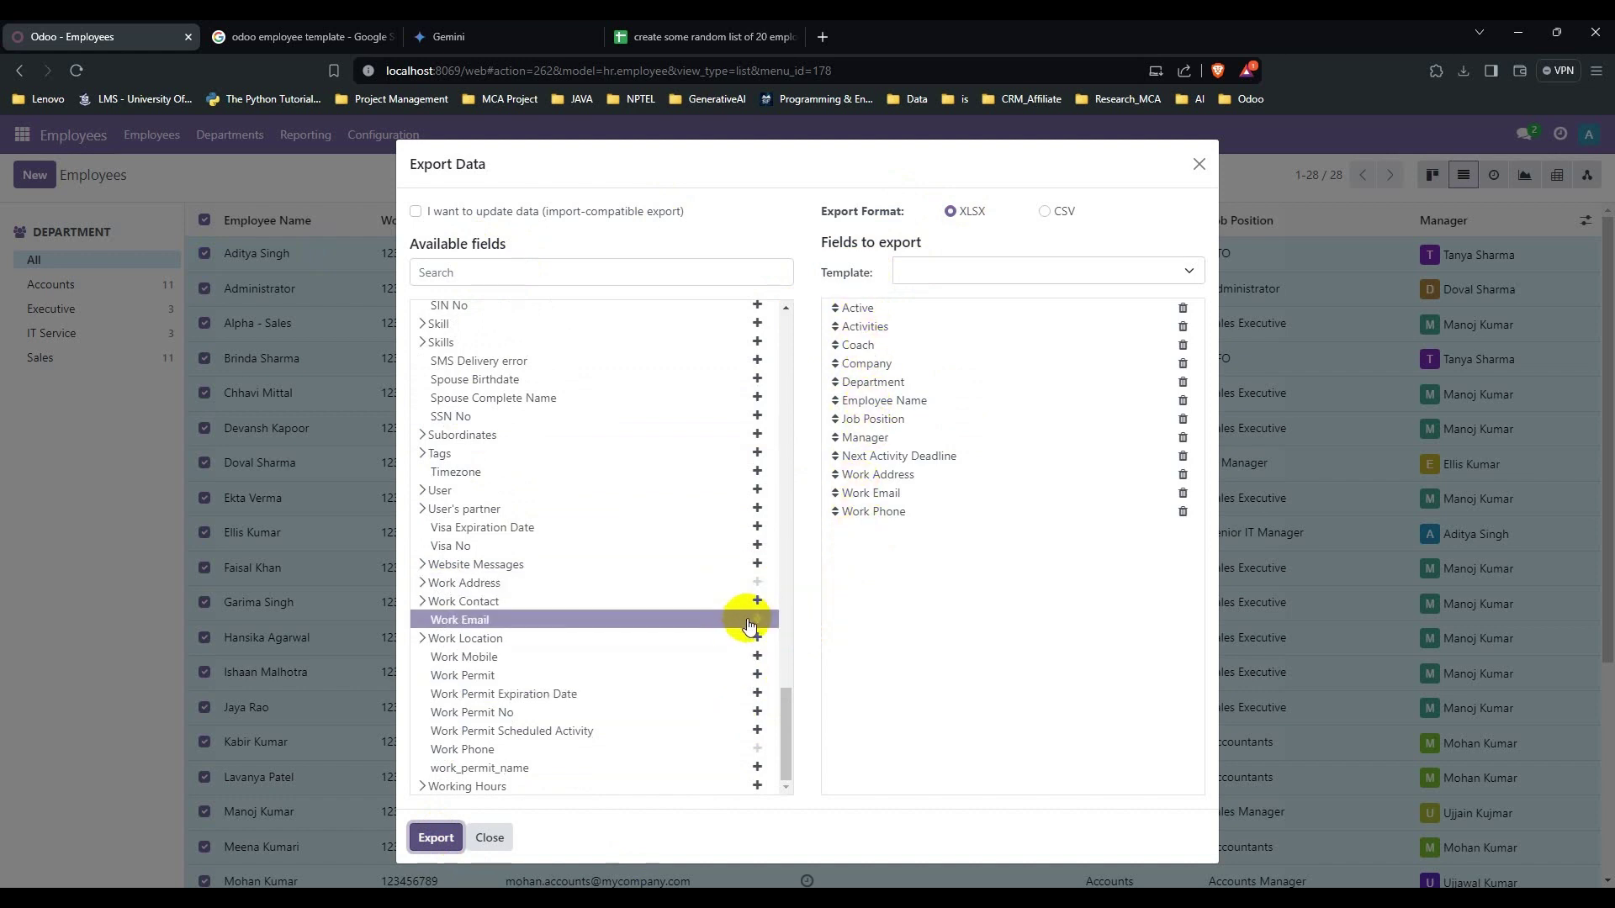
click(423, 838)
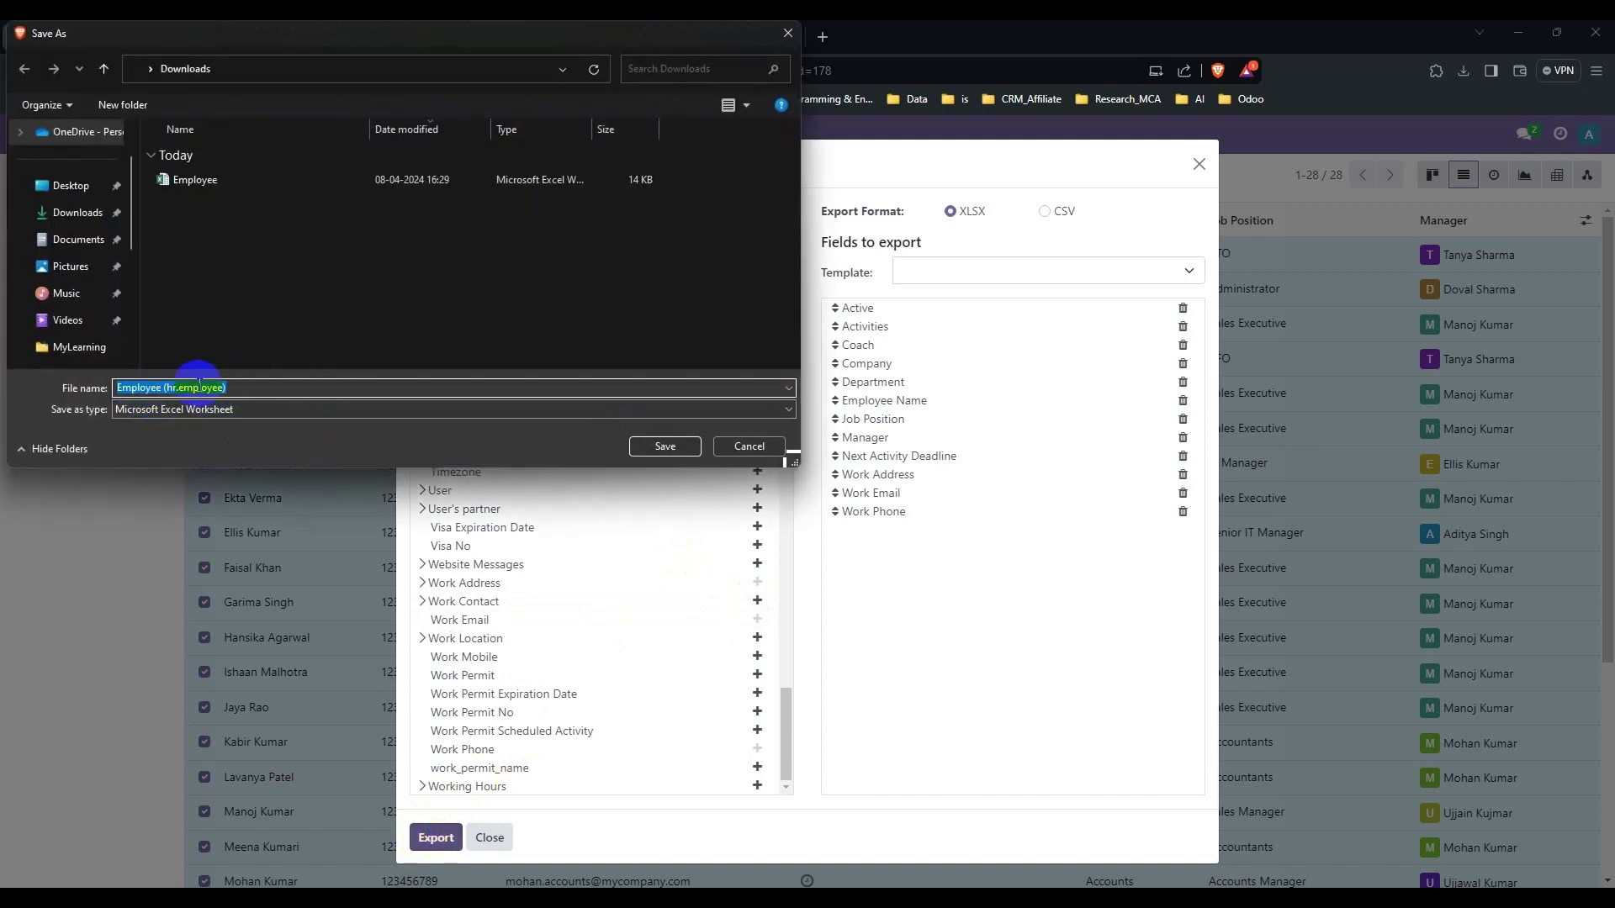
Save Employee (hr.employee).xlsx to Downloads and open it from File Explorer.
click(671, 447)
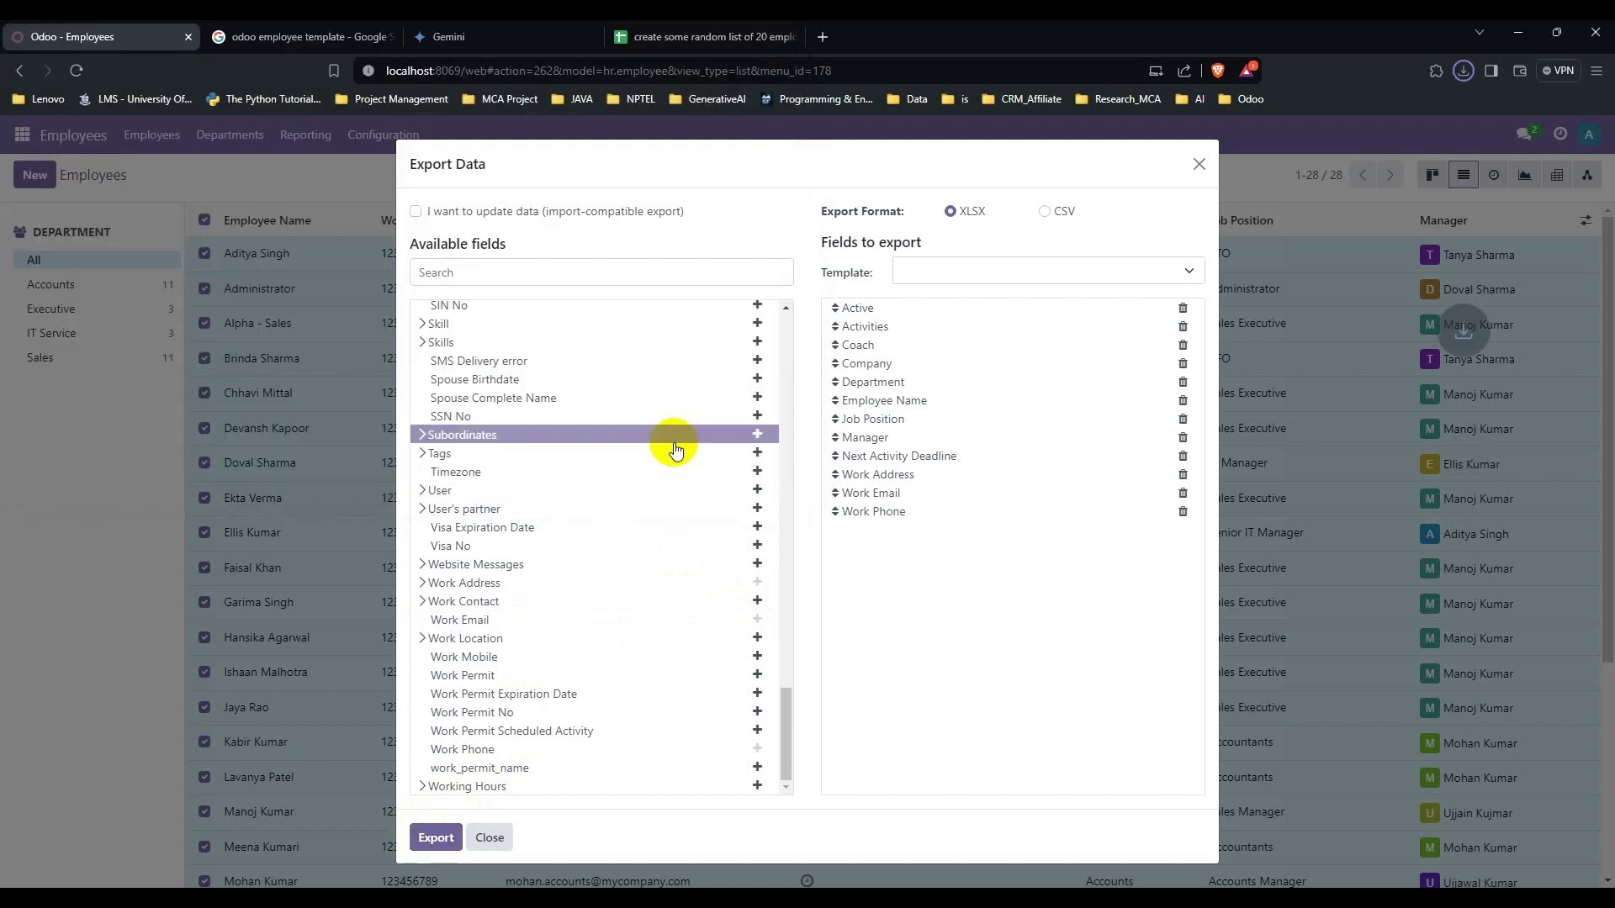
click(1461, 70)
click(1416, 138)
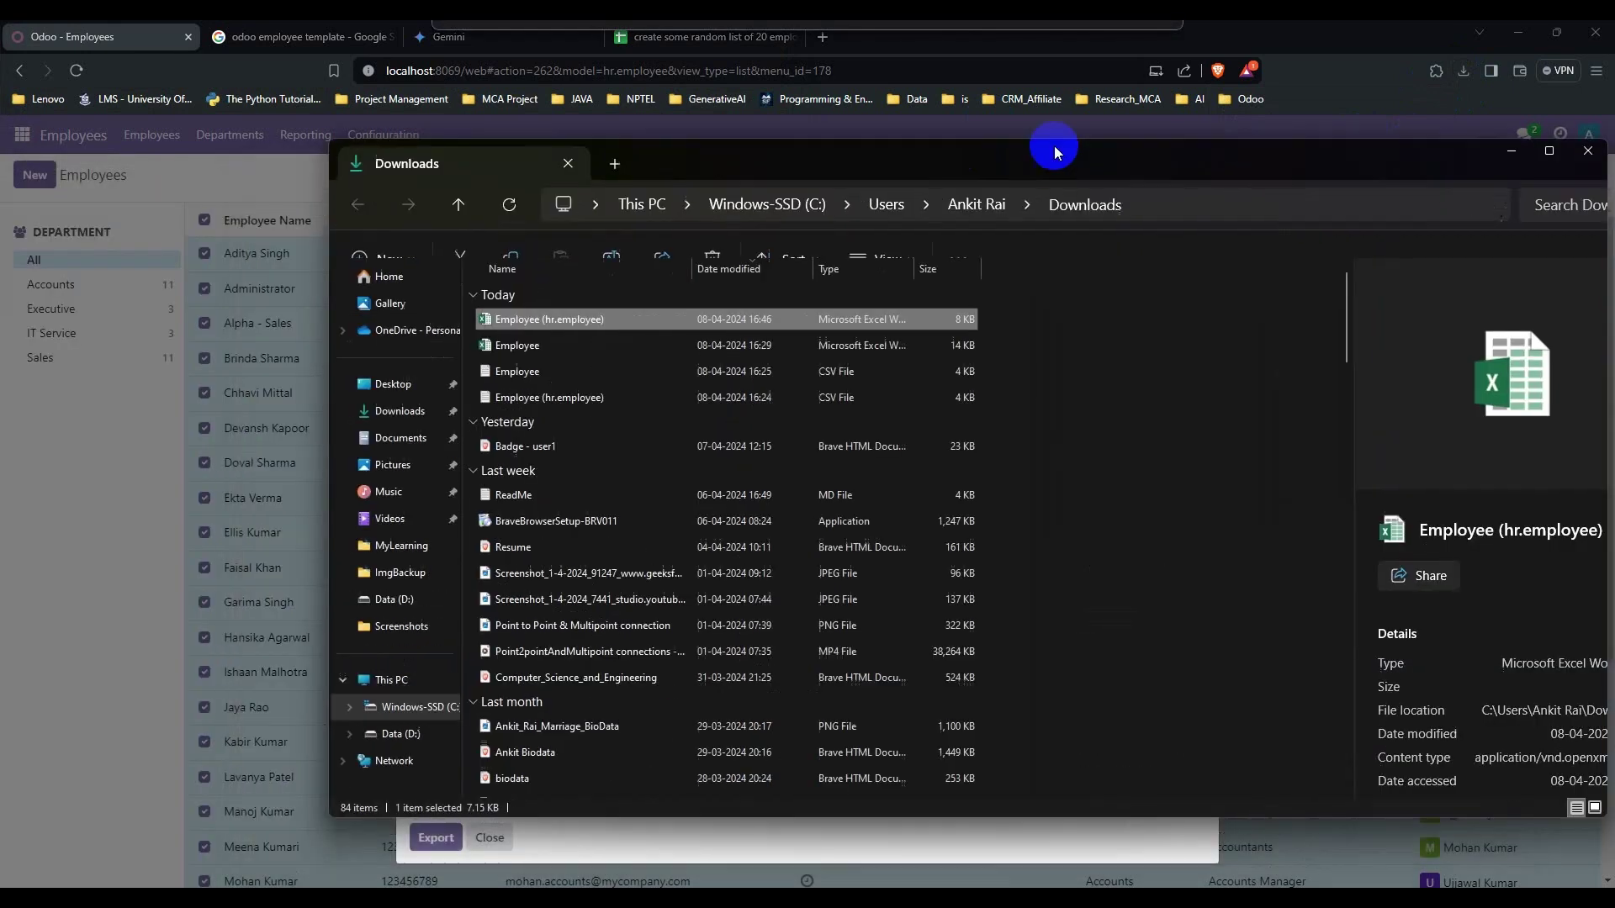
drag(1045, 144, 941, 161)
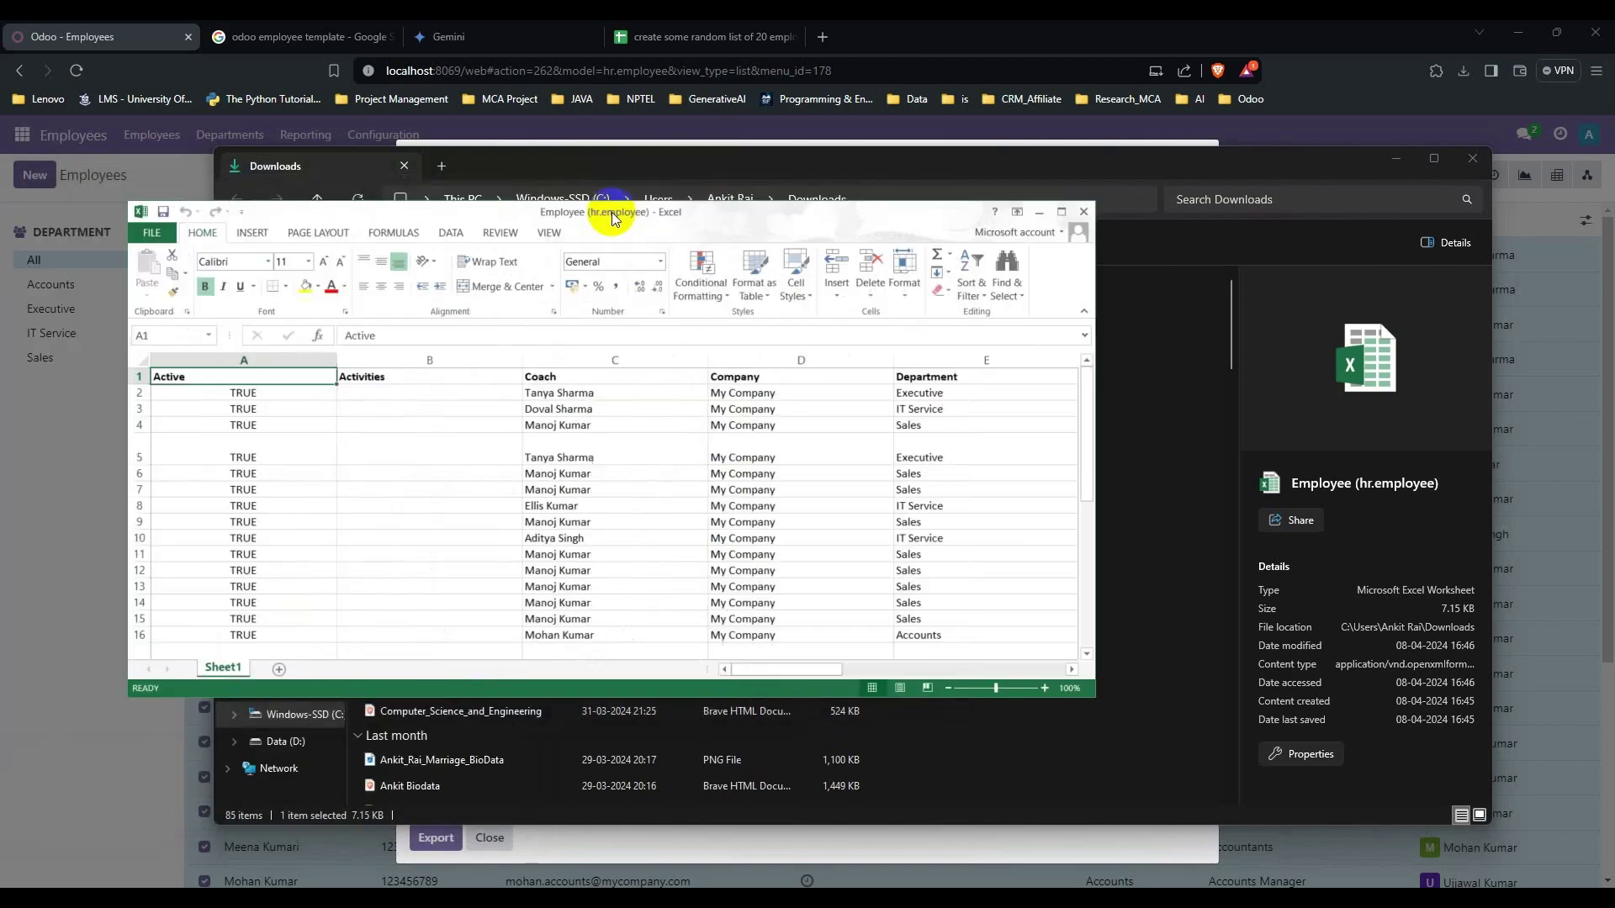
Maximize the workbook and review the Coach, Company, Department, Employee Name, Job Position and Manager columns.
click(1146, 214)
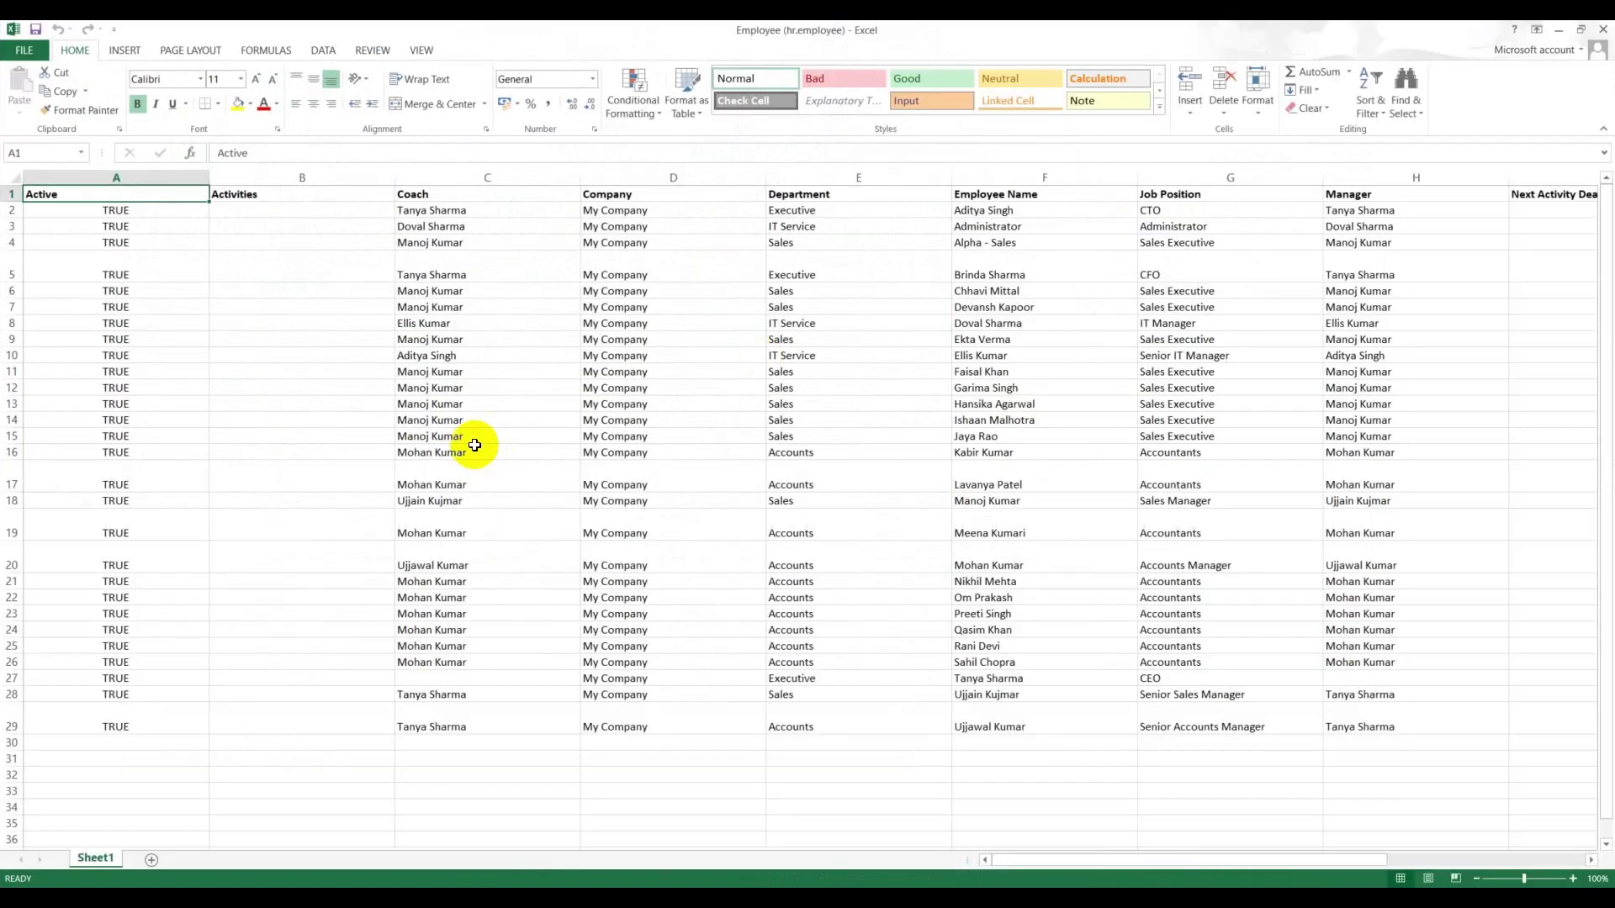
click(555, 483)
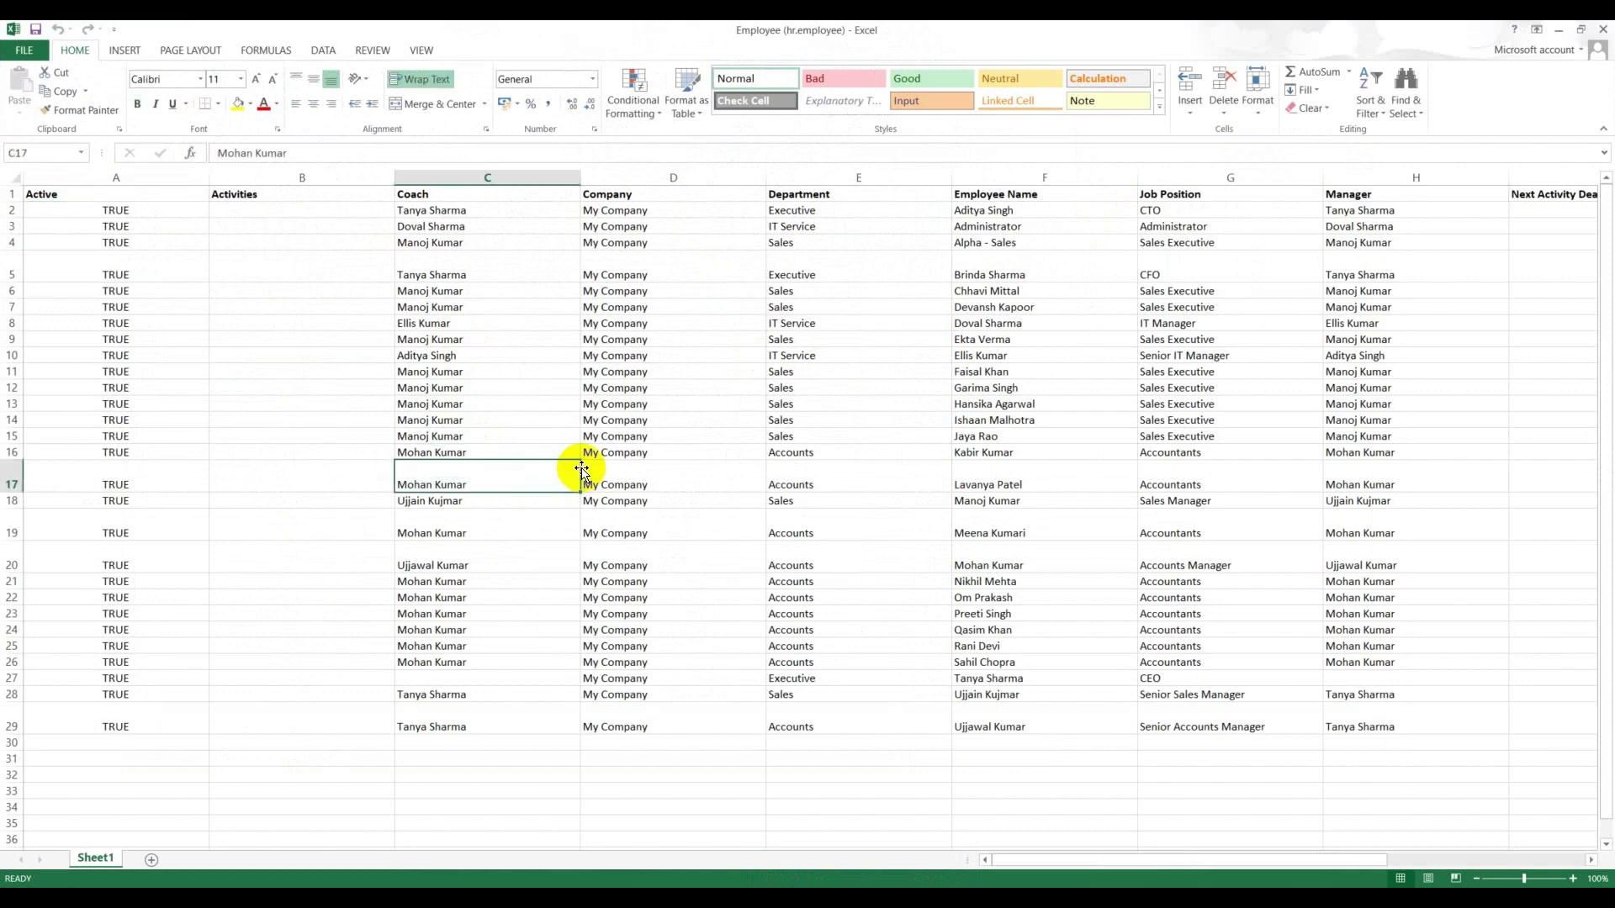
scroll(579, 464, down, 1)
scroll(581, 467, down, 6)
scroll(580, 464, up, 7)
scroll(576, 461, up, 1)
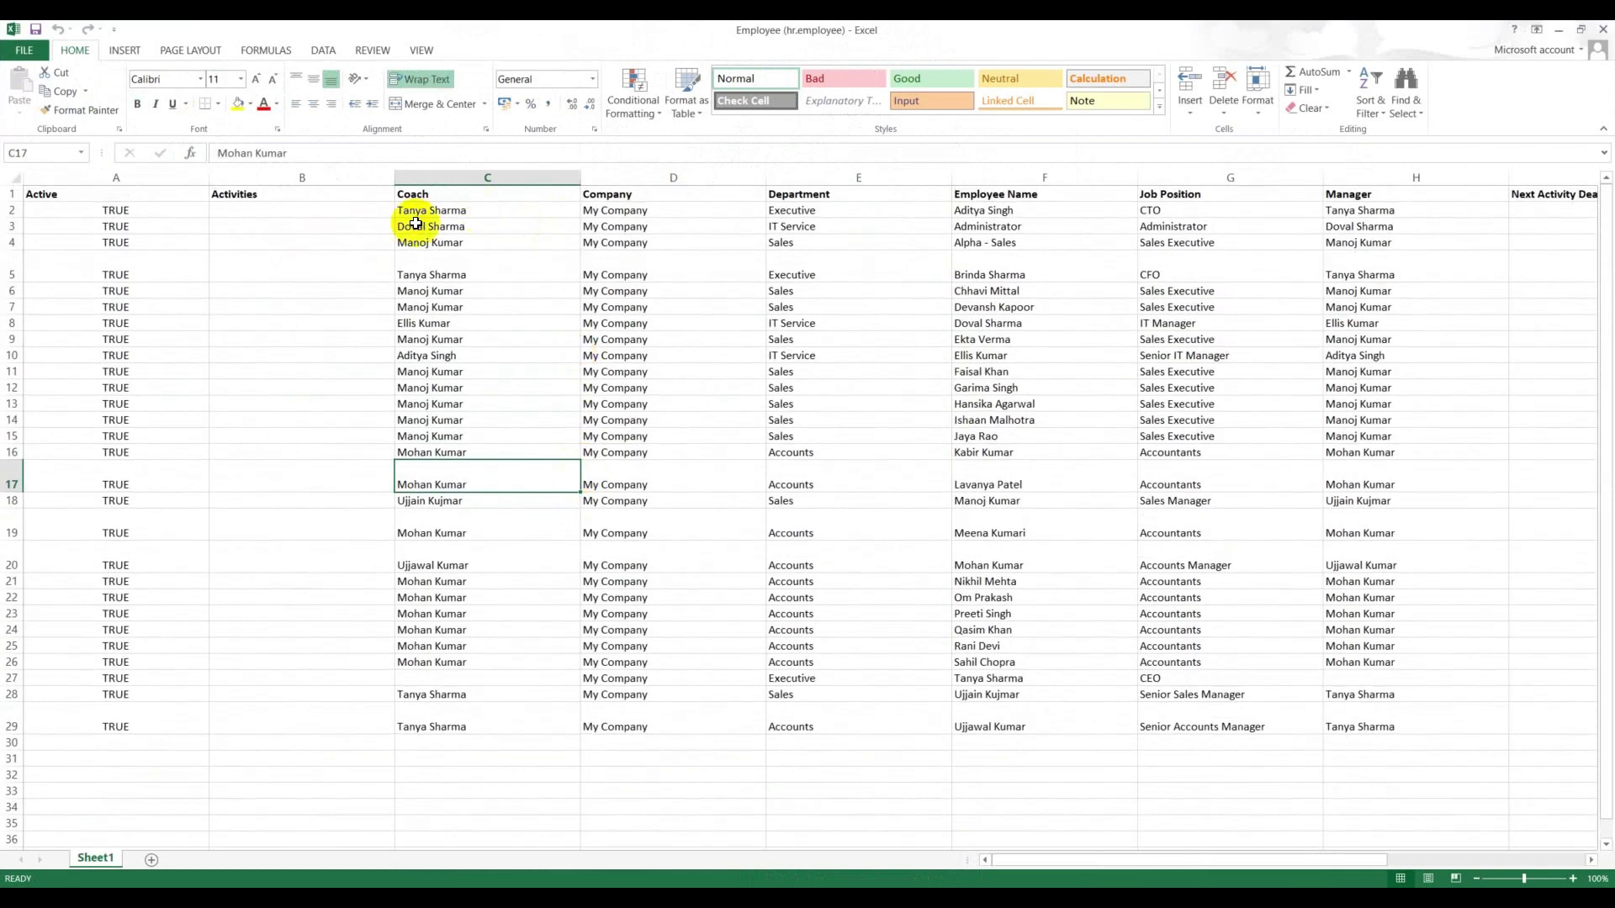
click(414, 197)
click(681, 196)
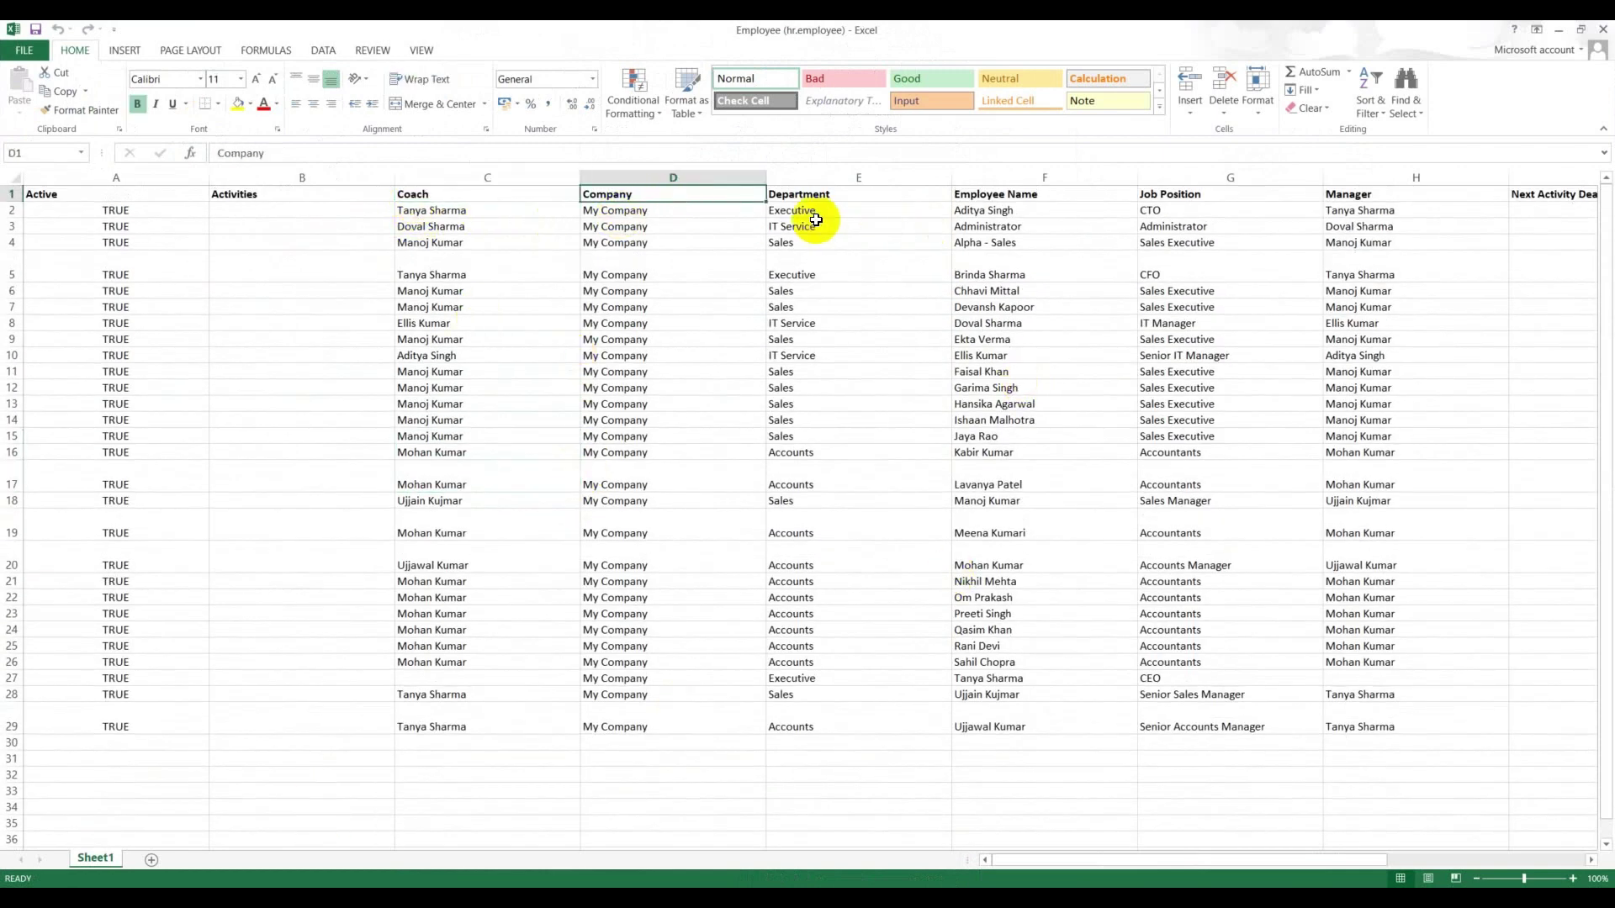
click(833, 194)
click(1007, 194)
click(1173, 193)
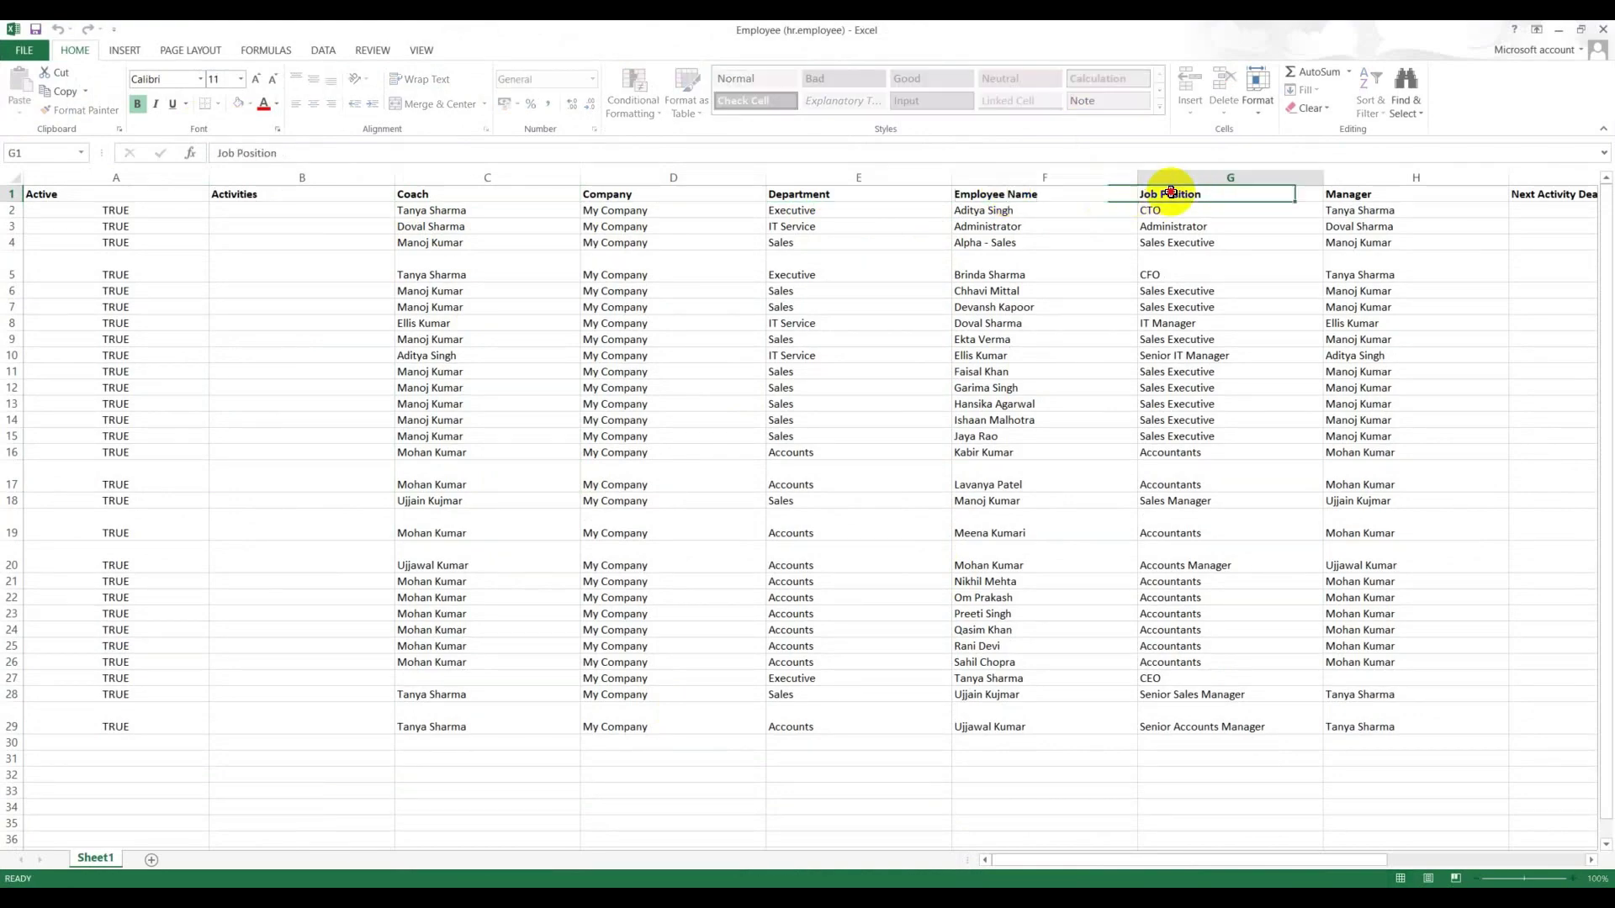
click(1364, 198)
Jump to the last Manager entry, scroll right to Work Phone, and close the workbook.
key(ctrl+Down)
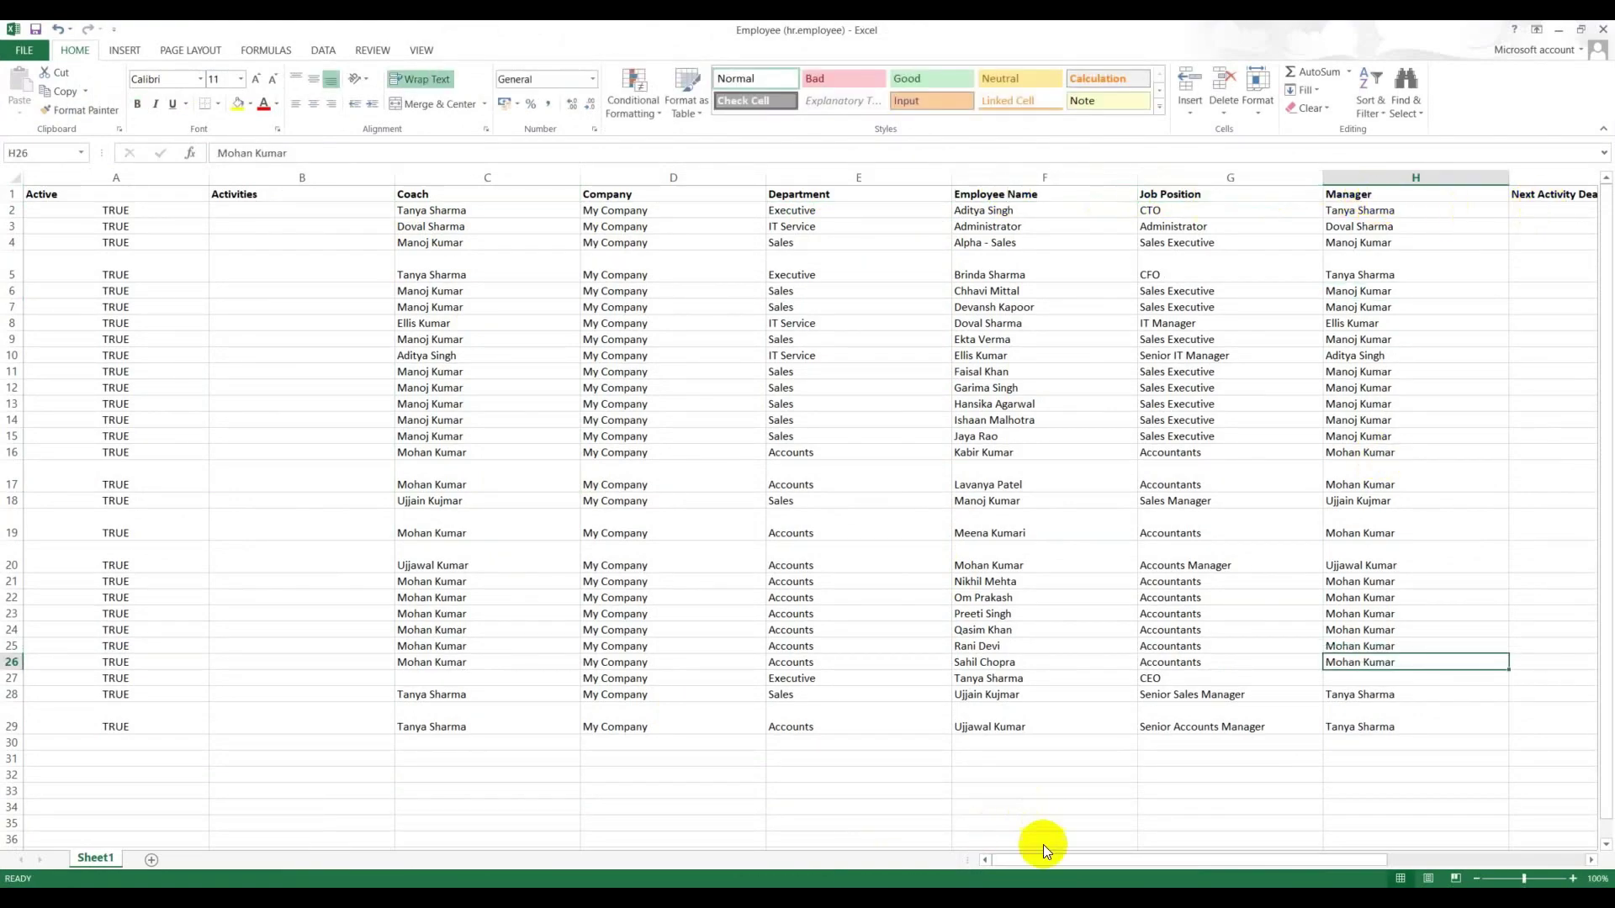
drag(1171, 857, 1333, 856)
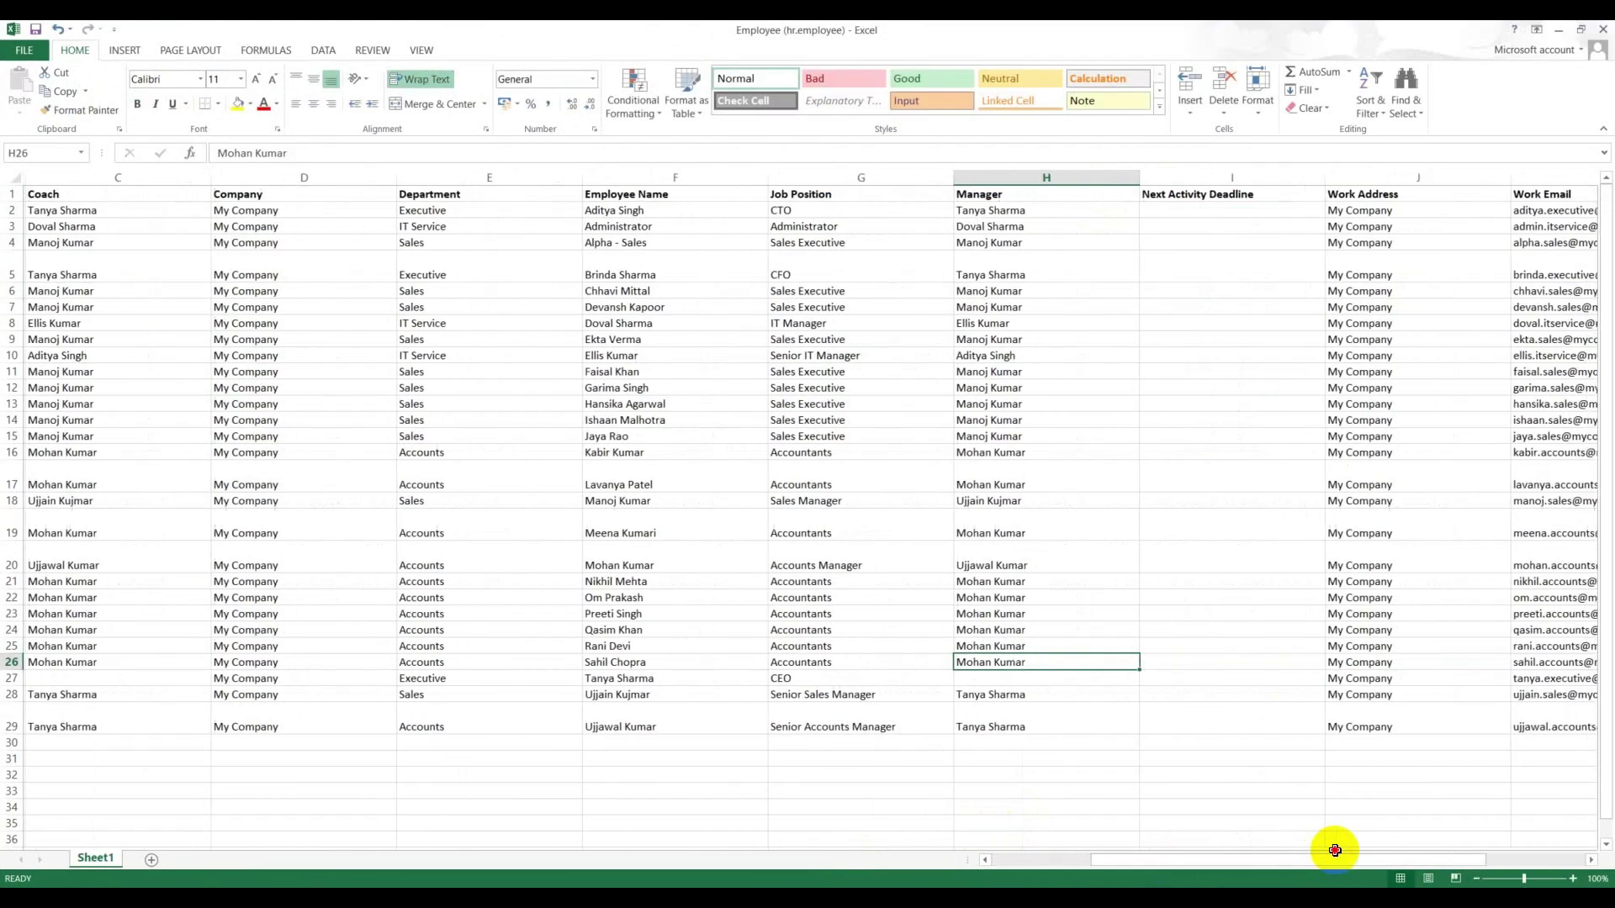
click(1333, 850)
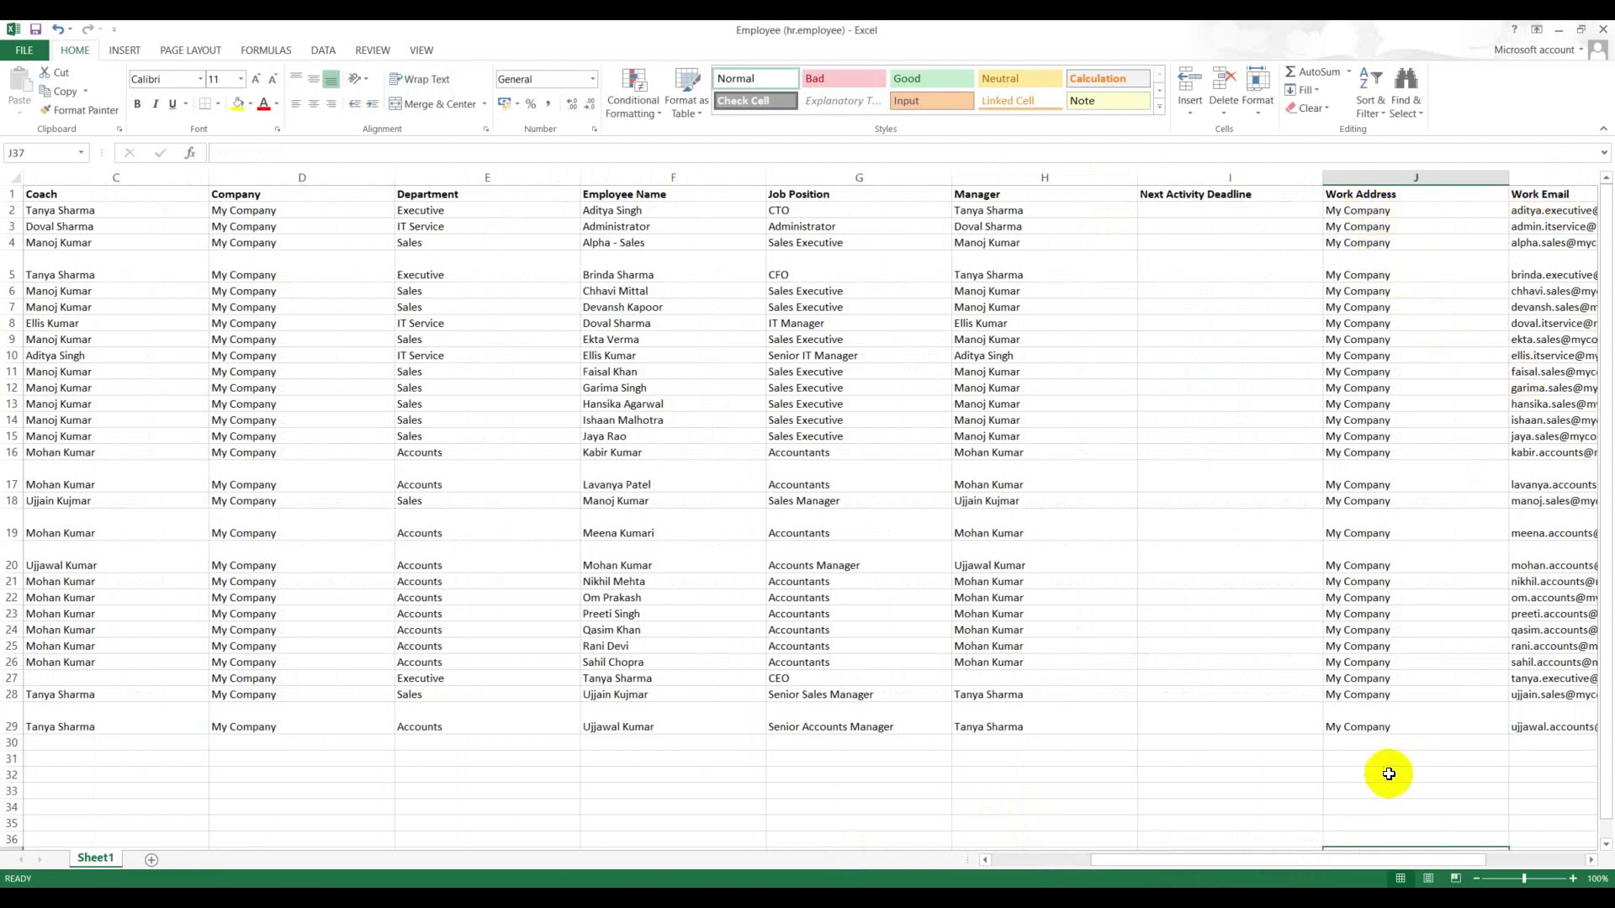
click(1520, 860)
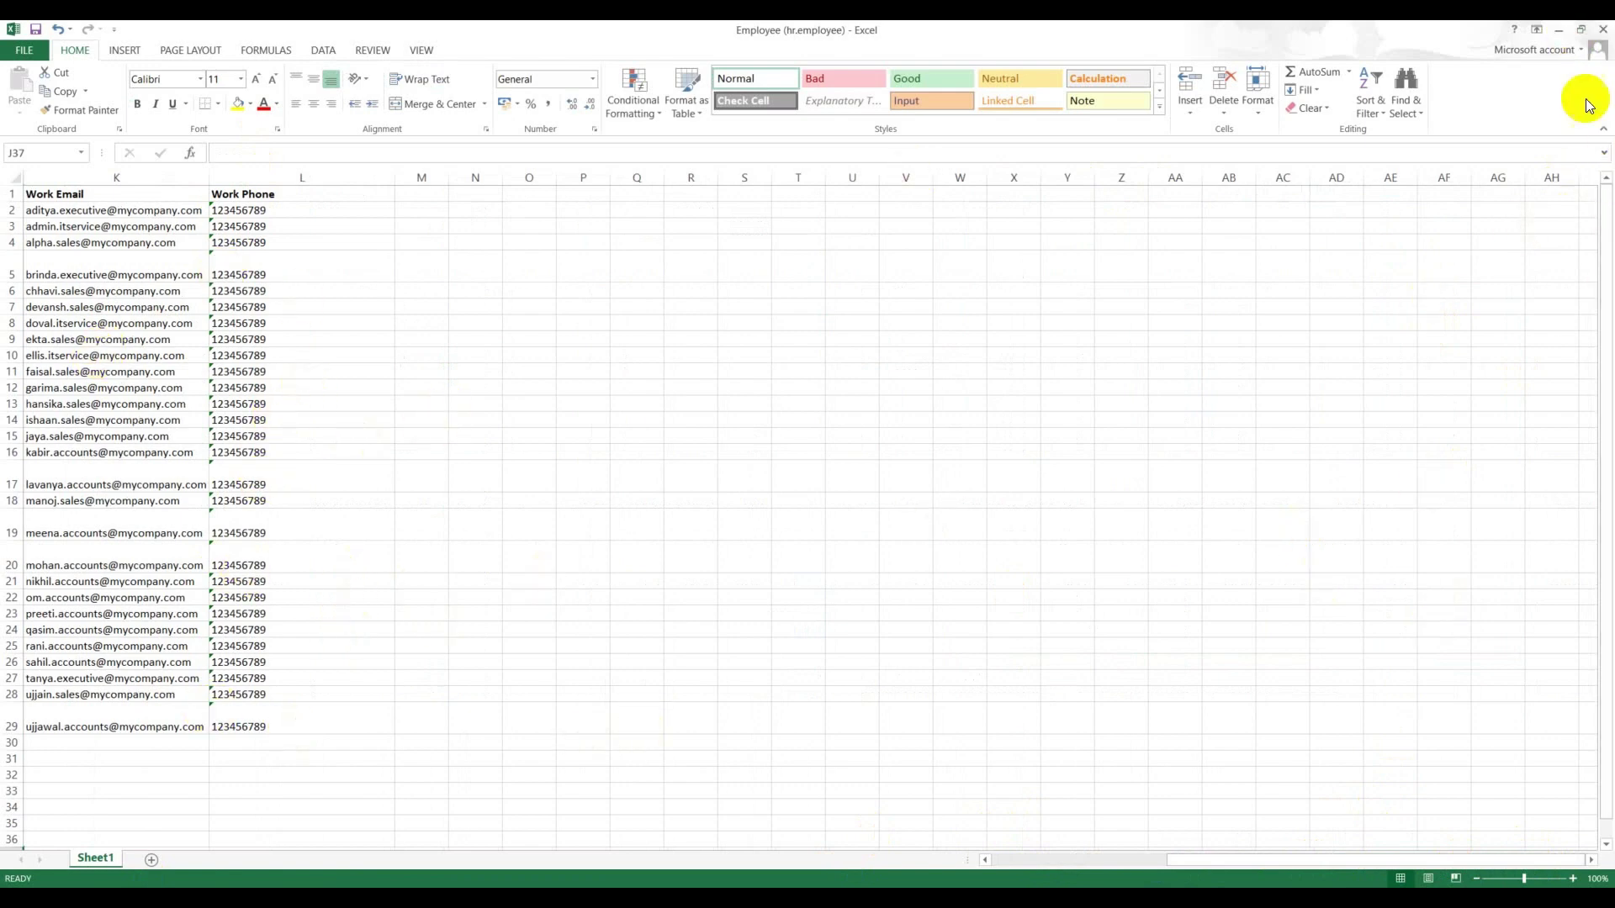
click(1602, 29)
Close the workbook without saving, minimize the Downloads window and close the Export dialog.
click(806, 486)
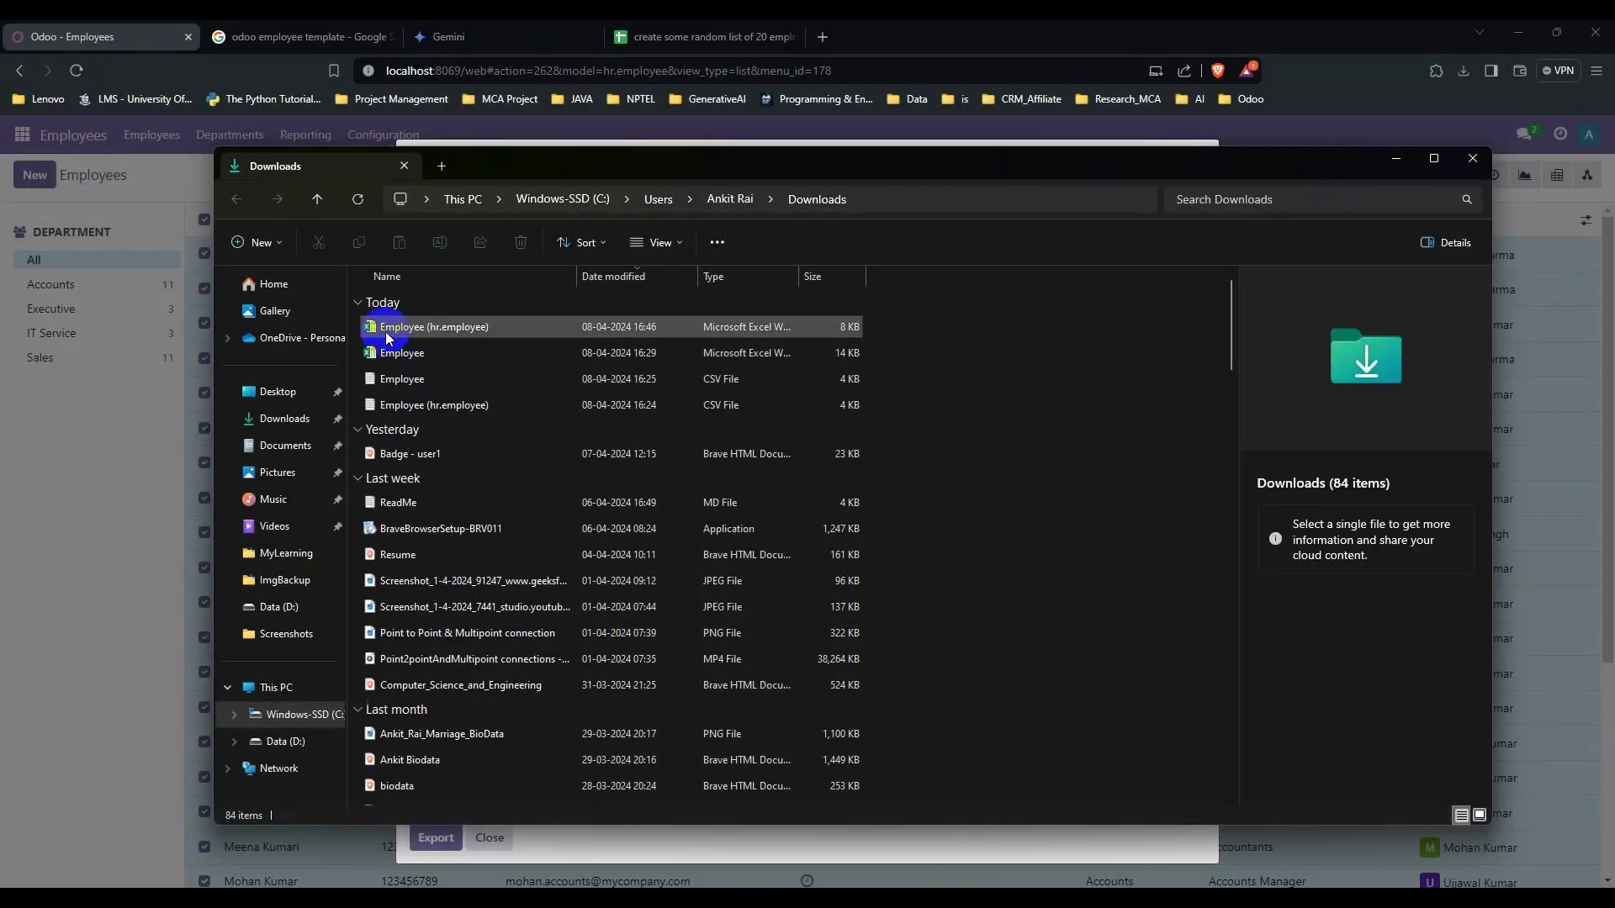
click(387, 335)
click(1388, 160)
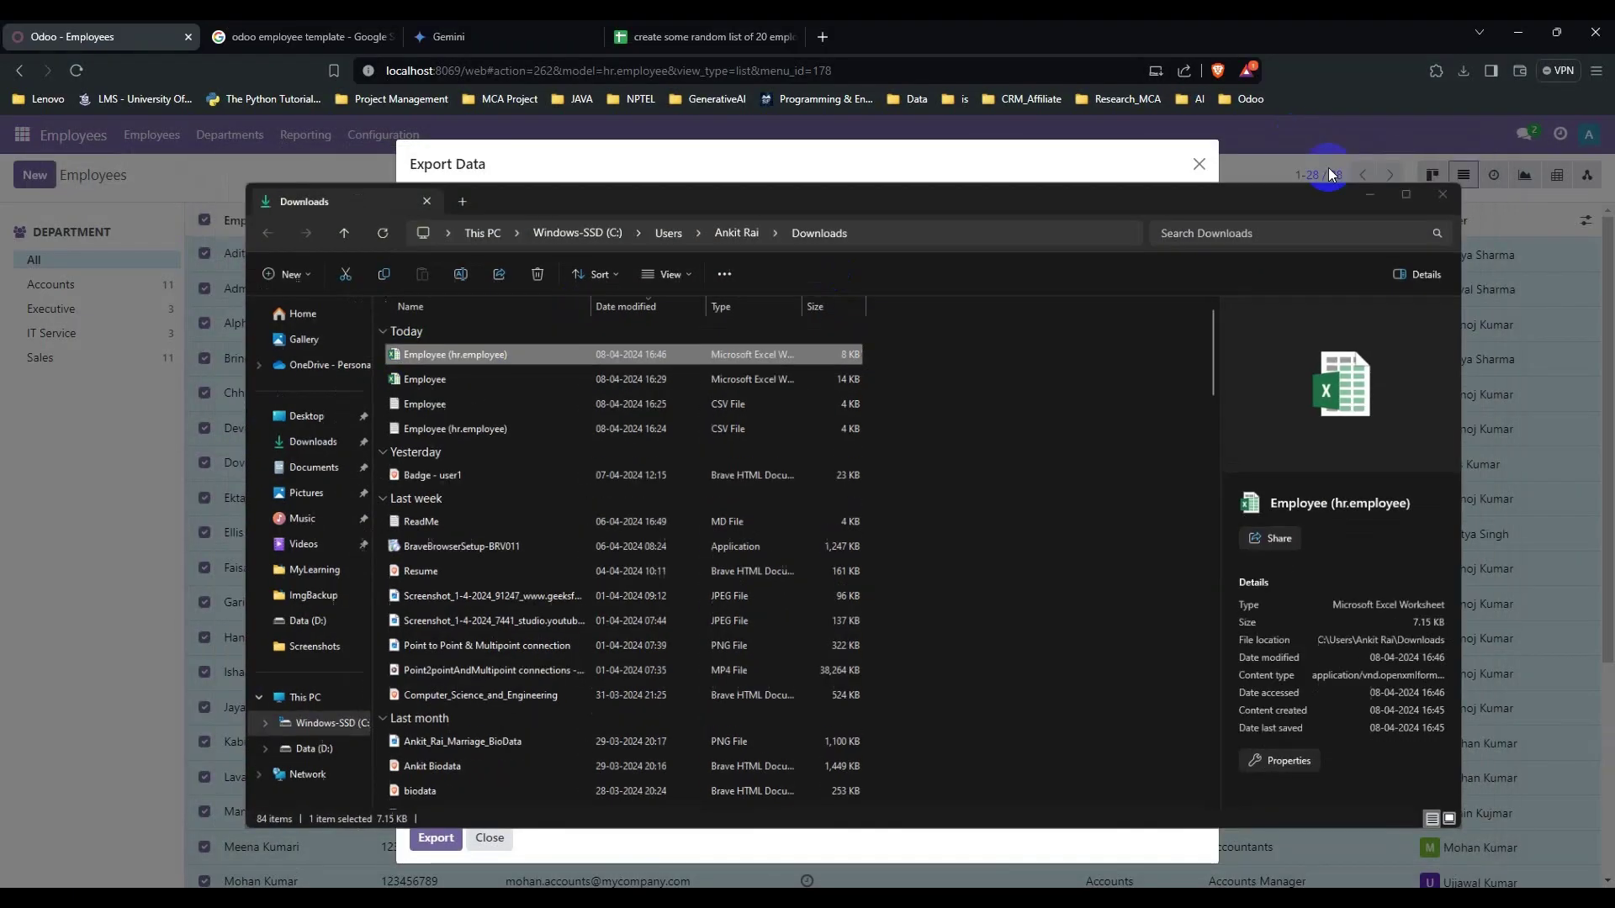
click(1199, 163)
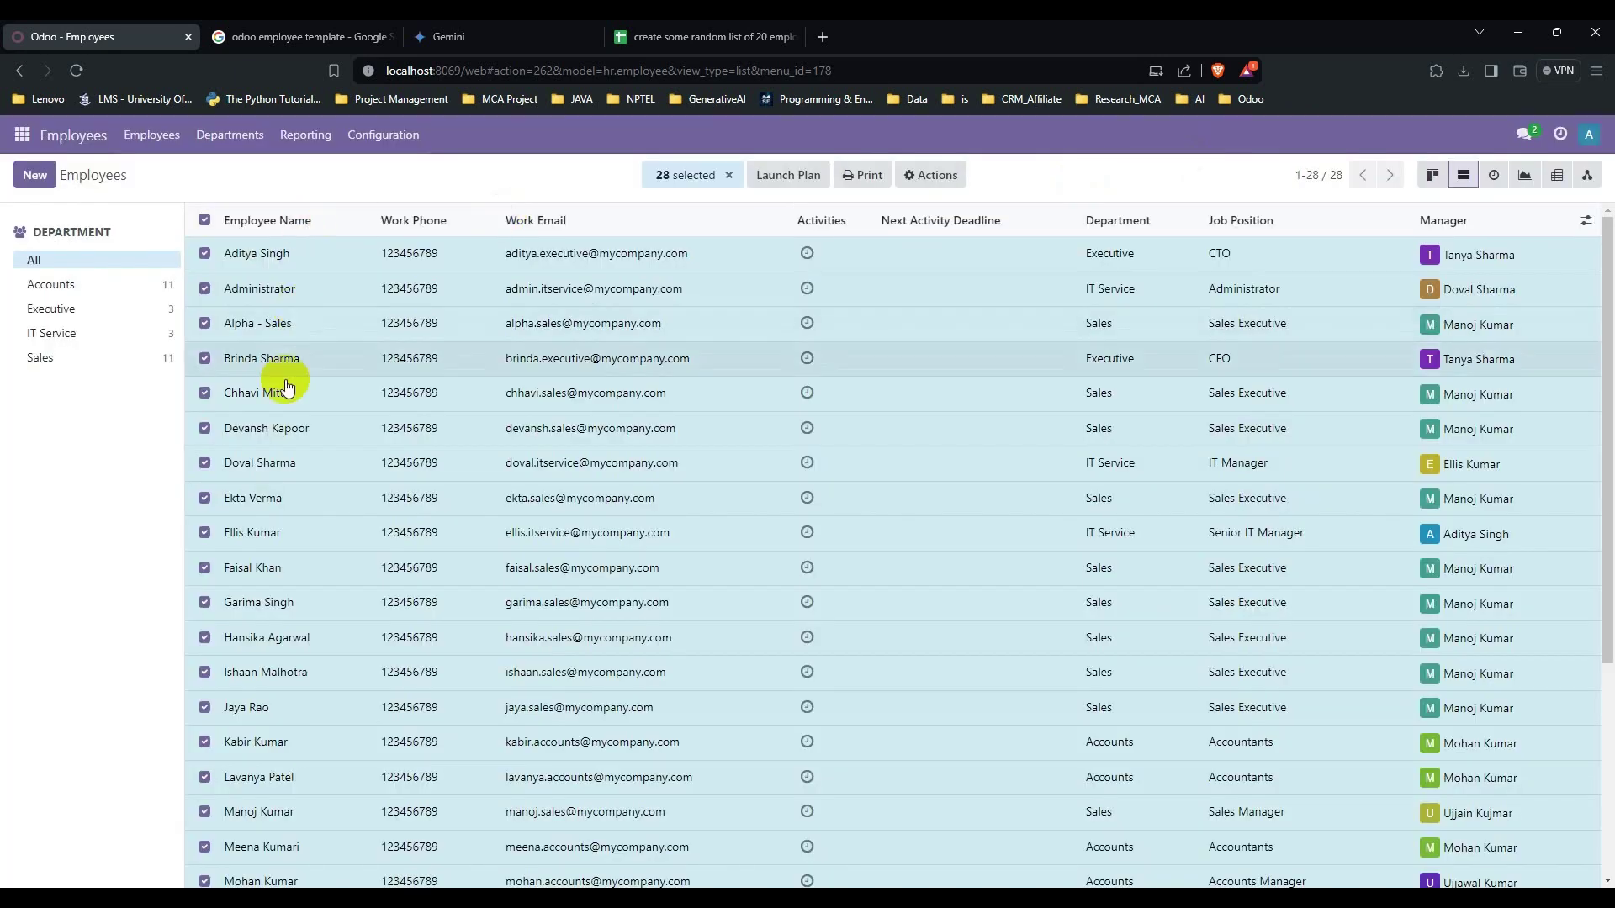
Delete all 28 selected employees and reload the now-empty Employees list.
click(958, 175)
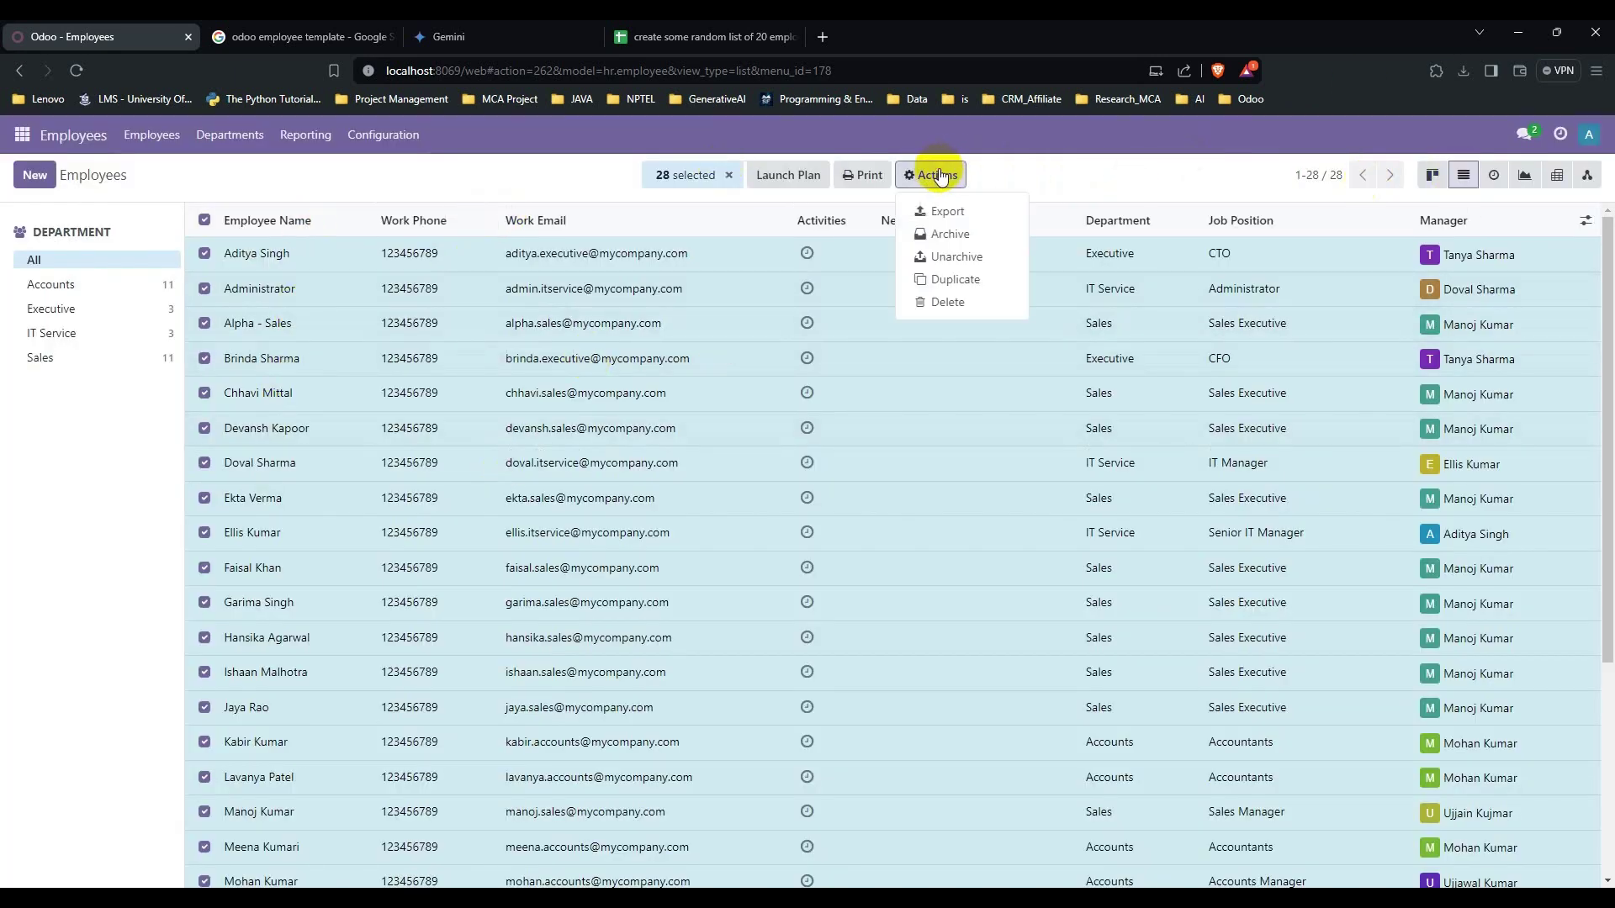
click(948, 304)
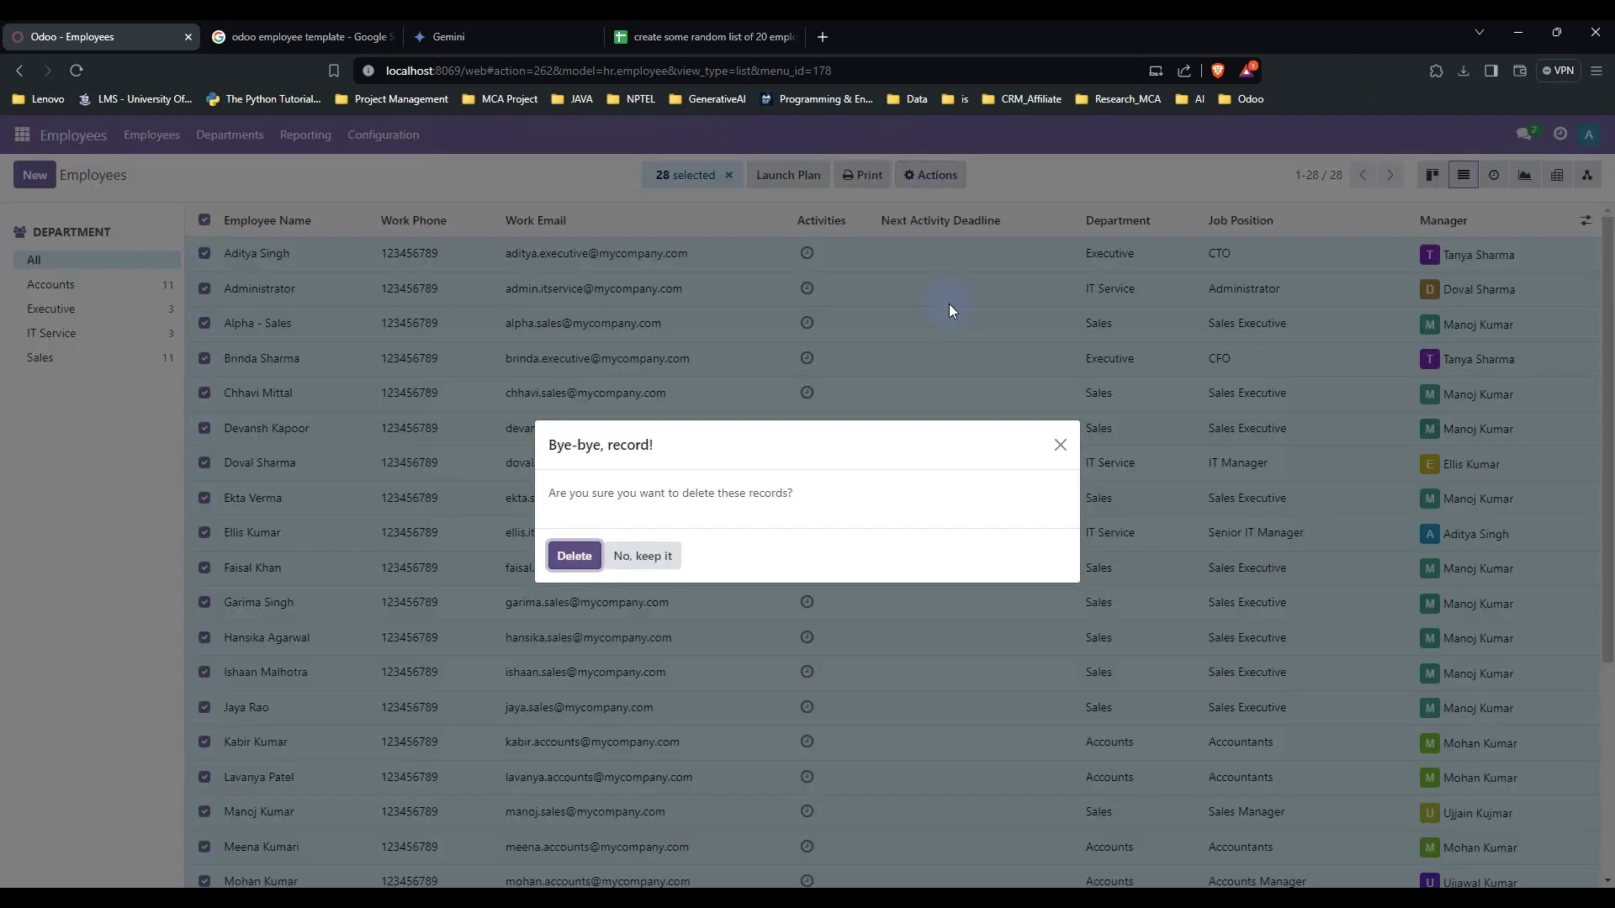
click(575, 557)
drag(612, 446, 649, 445)
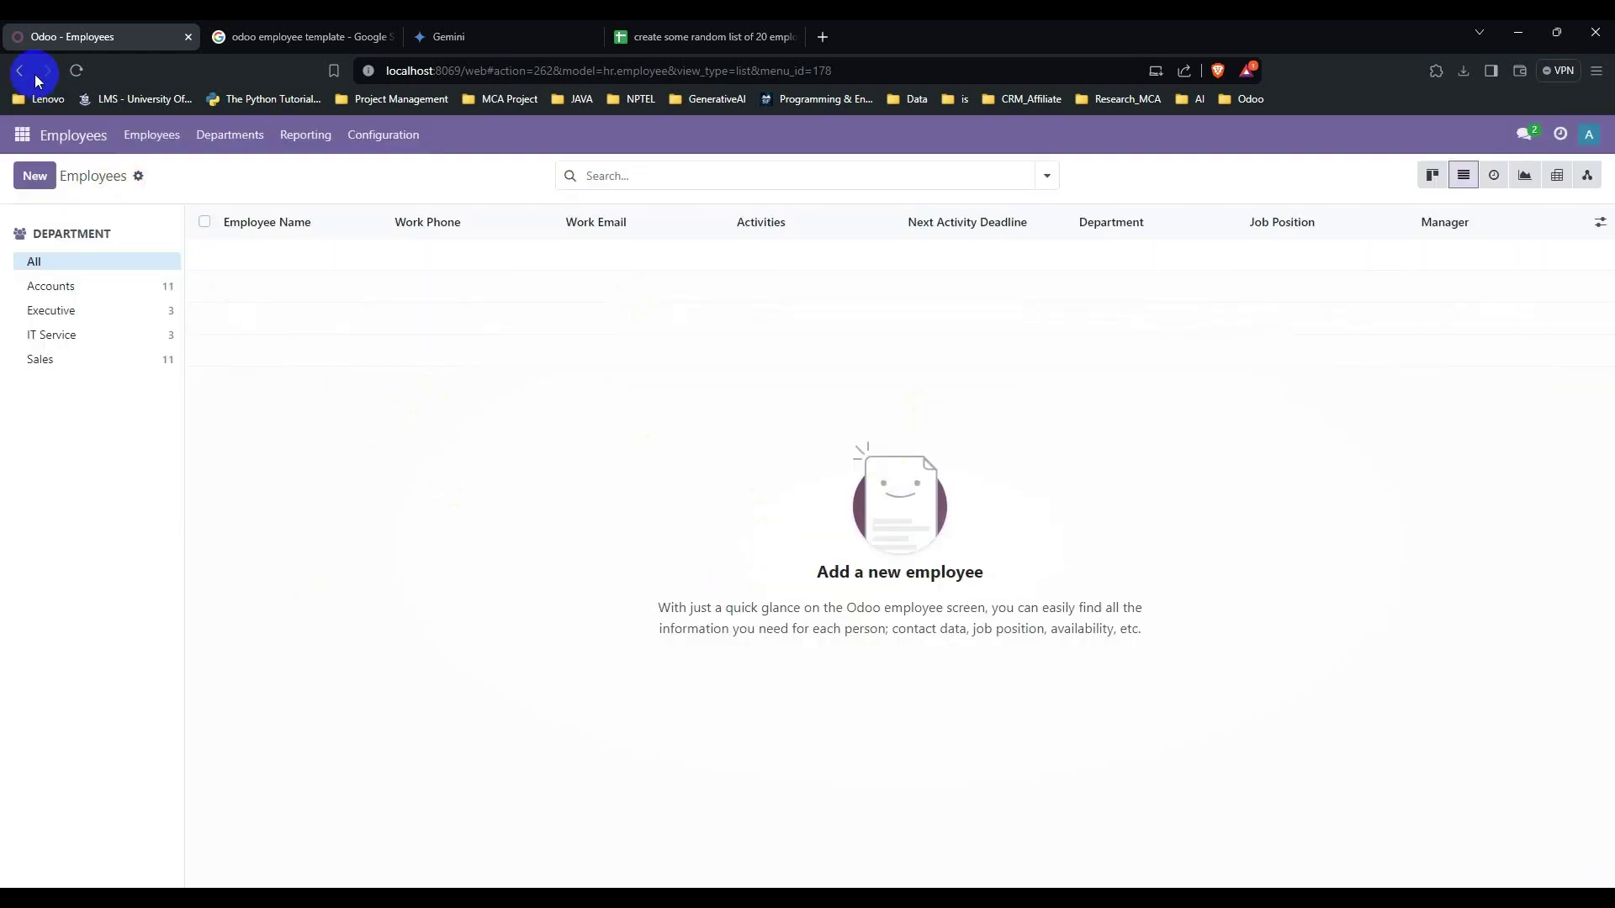
click(72, 67)
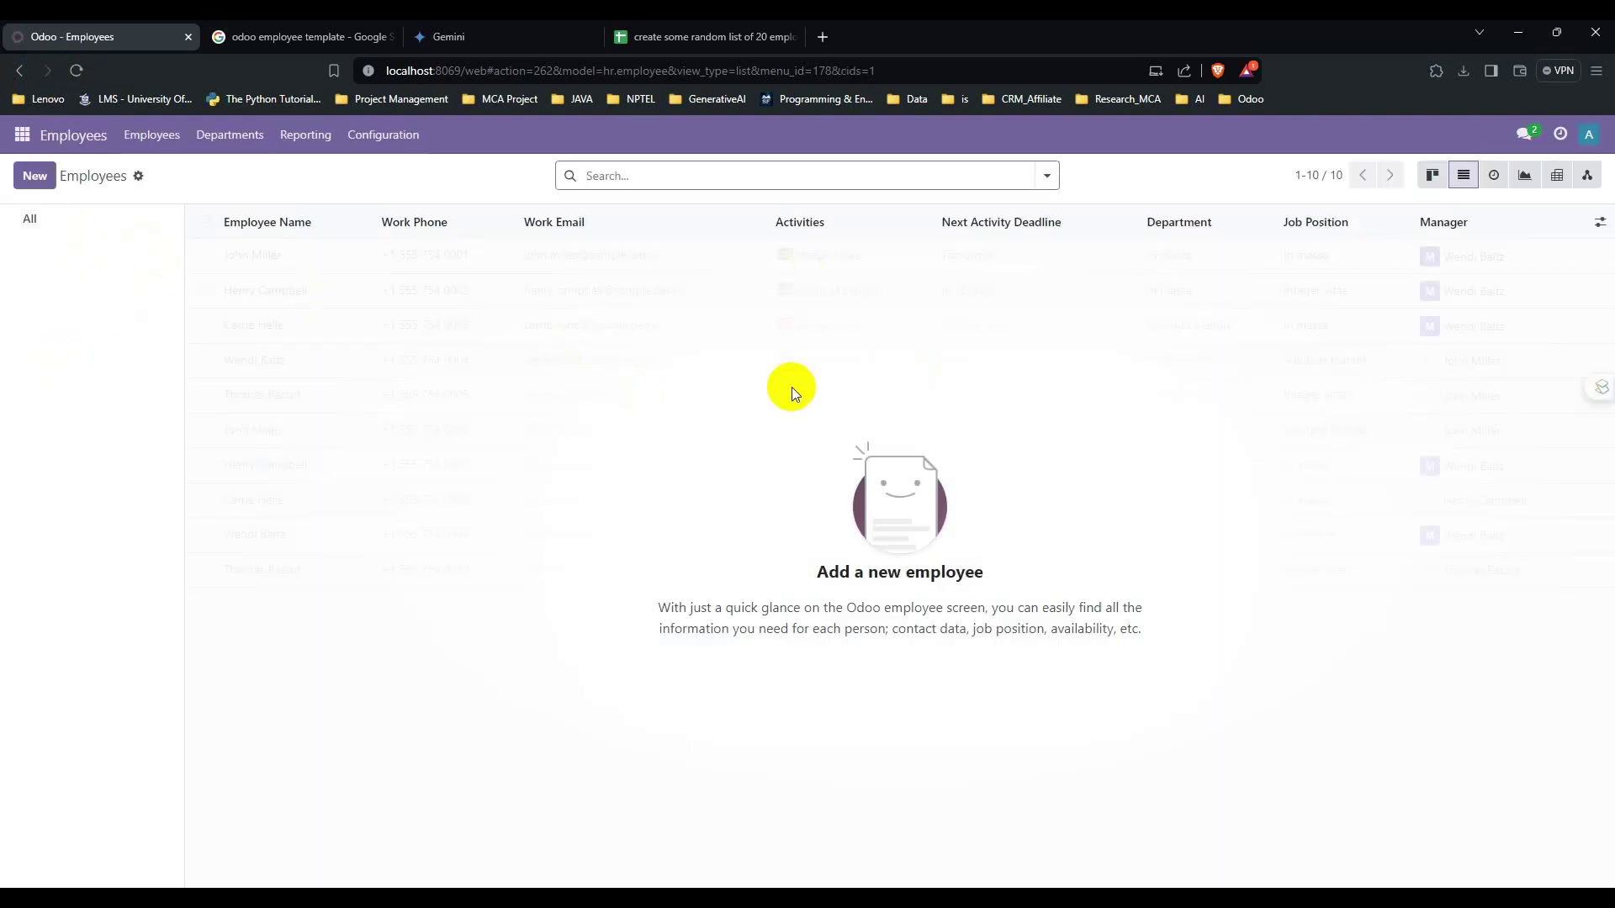
Go to the employee Import records page and download the import template.
click(143, 183)
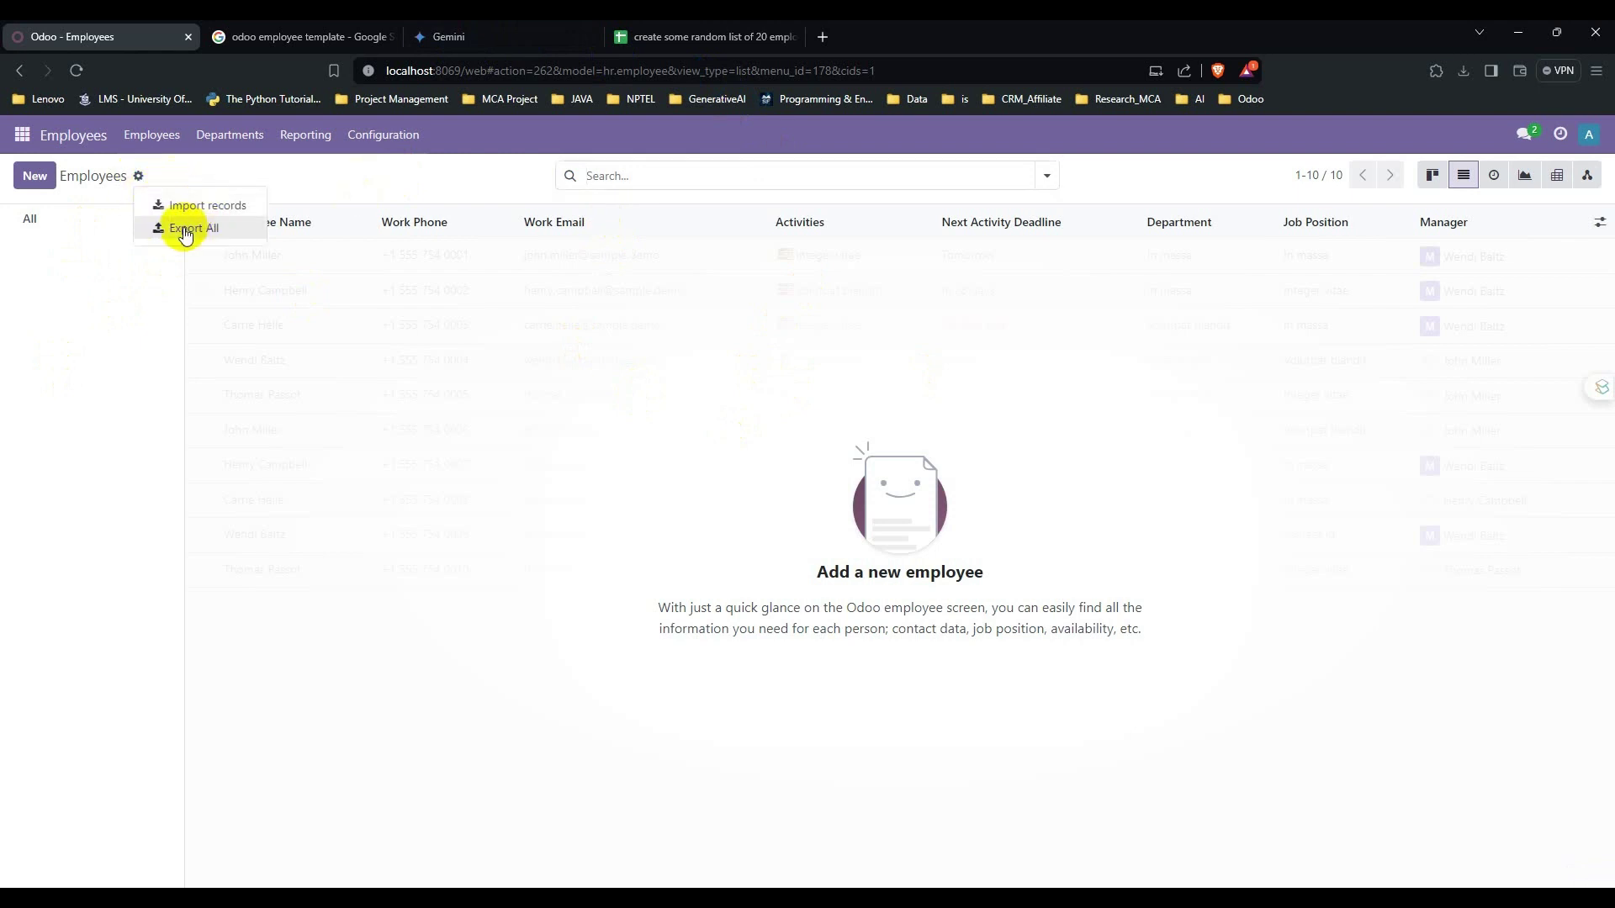
click(208, 211)
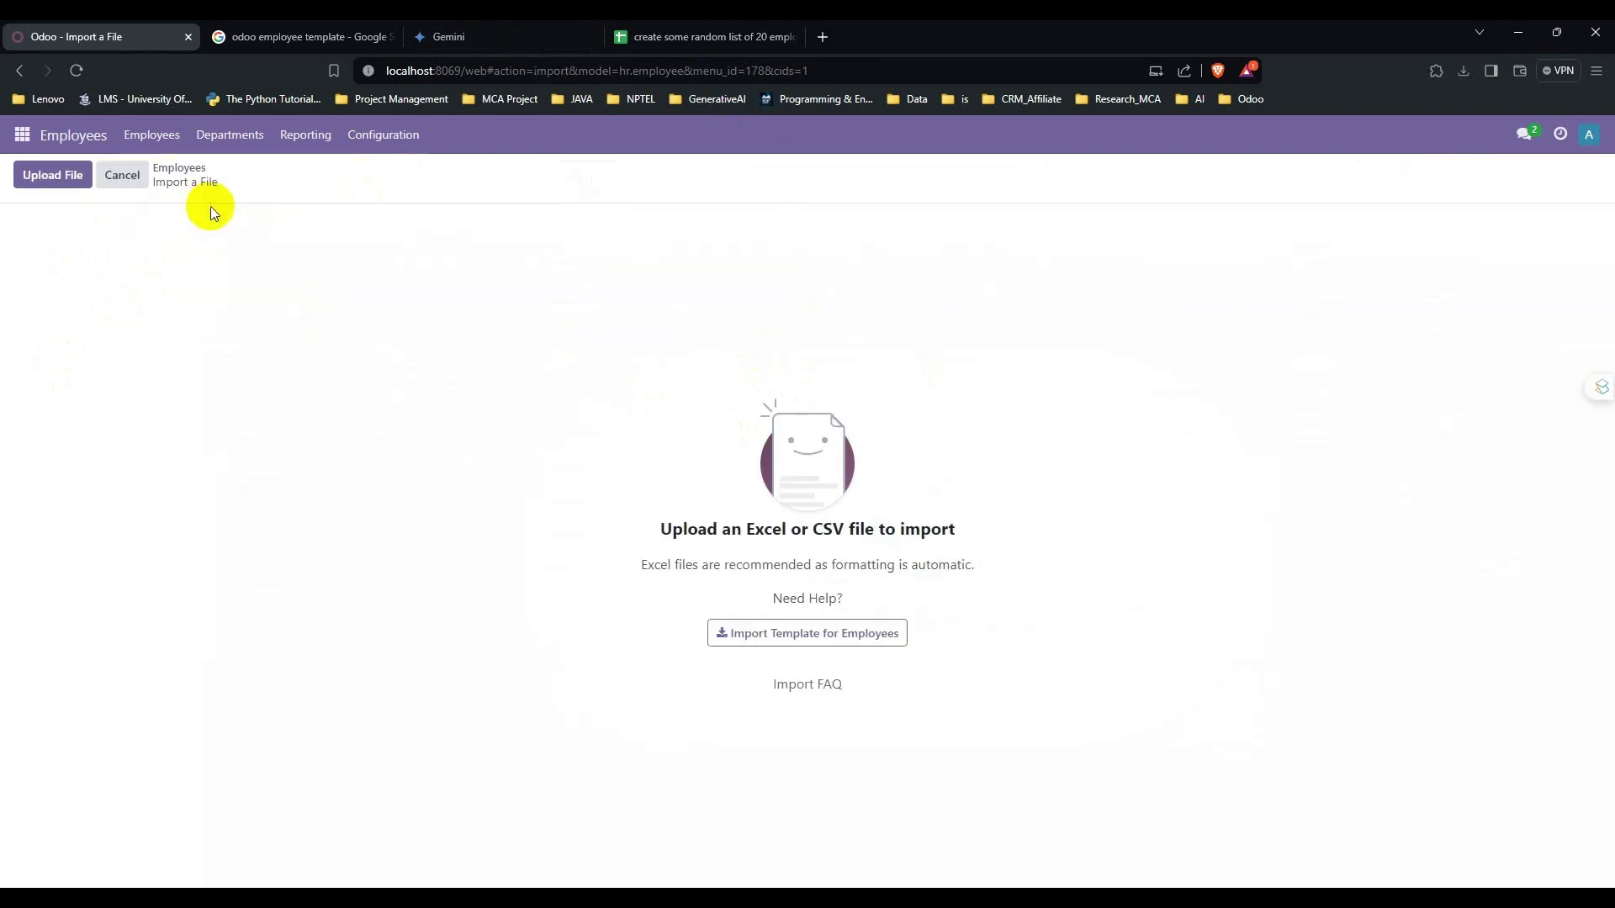
click(59, 174)
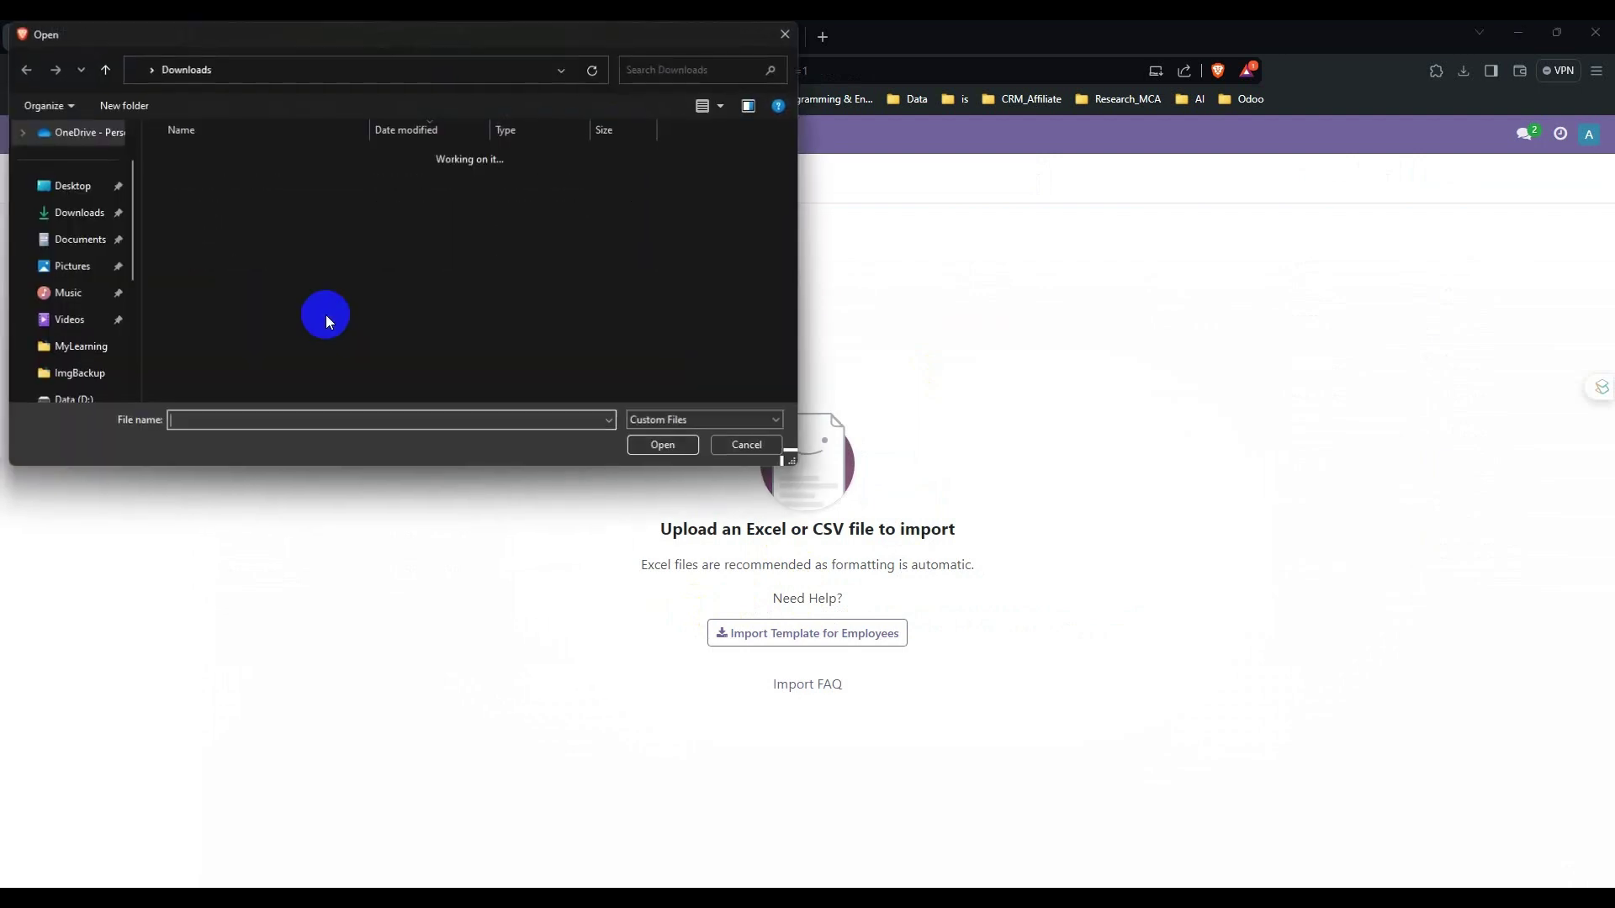
click(749, 446)
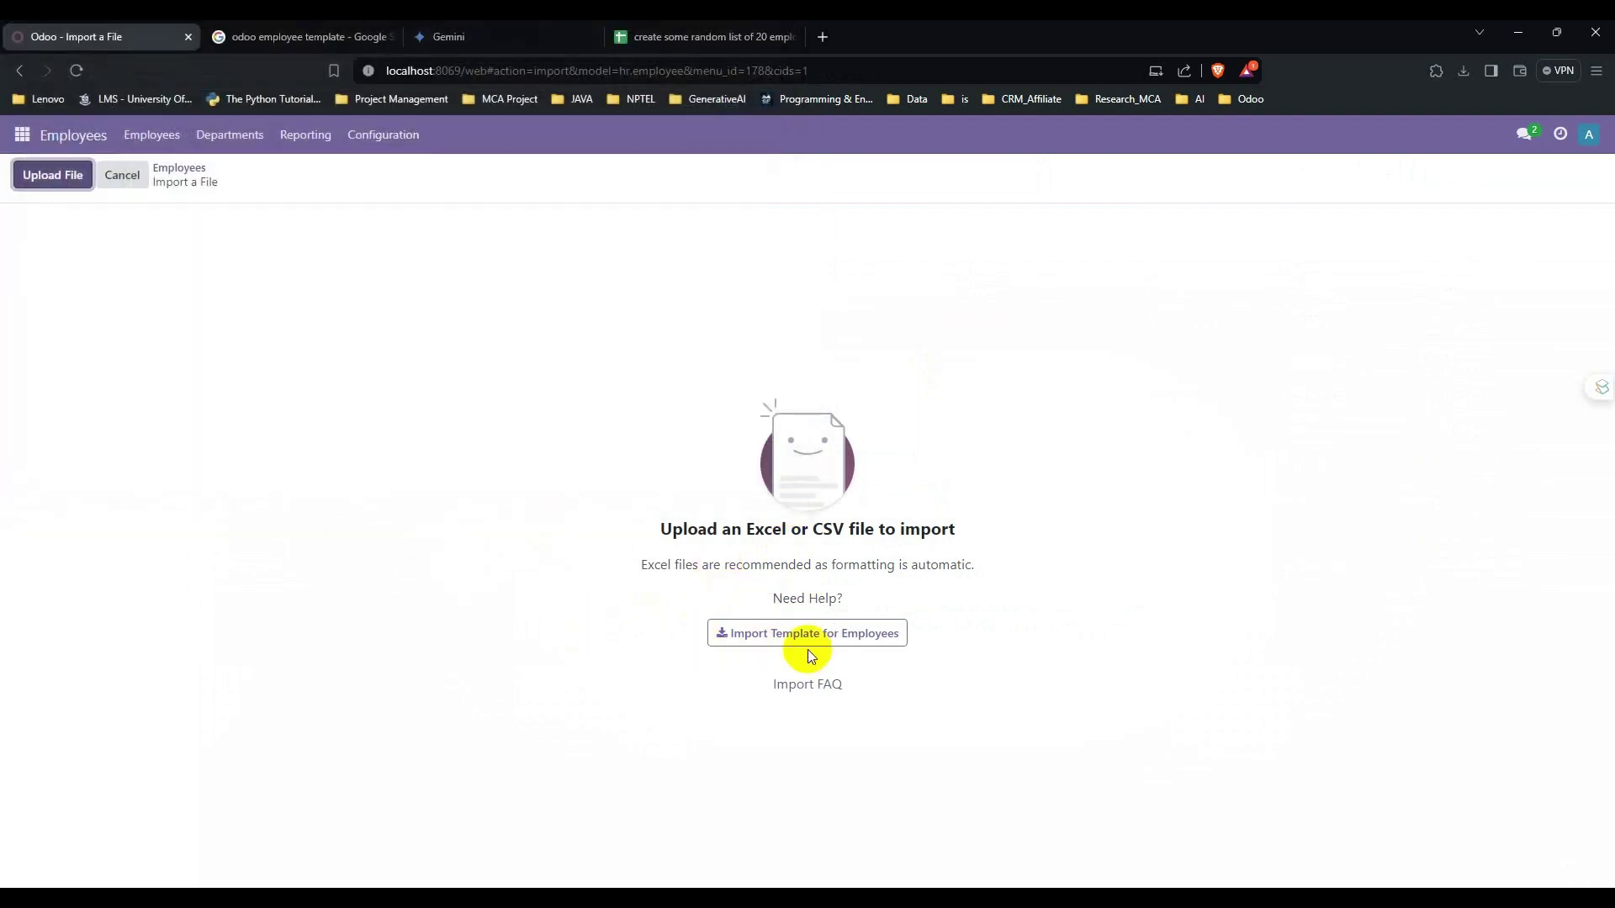
click(856, 641)
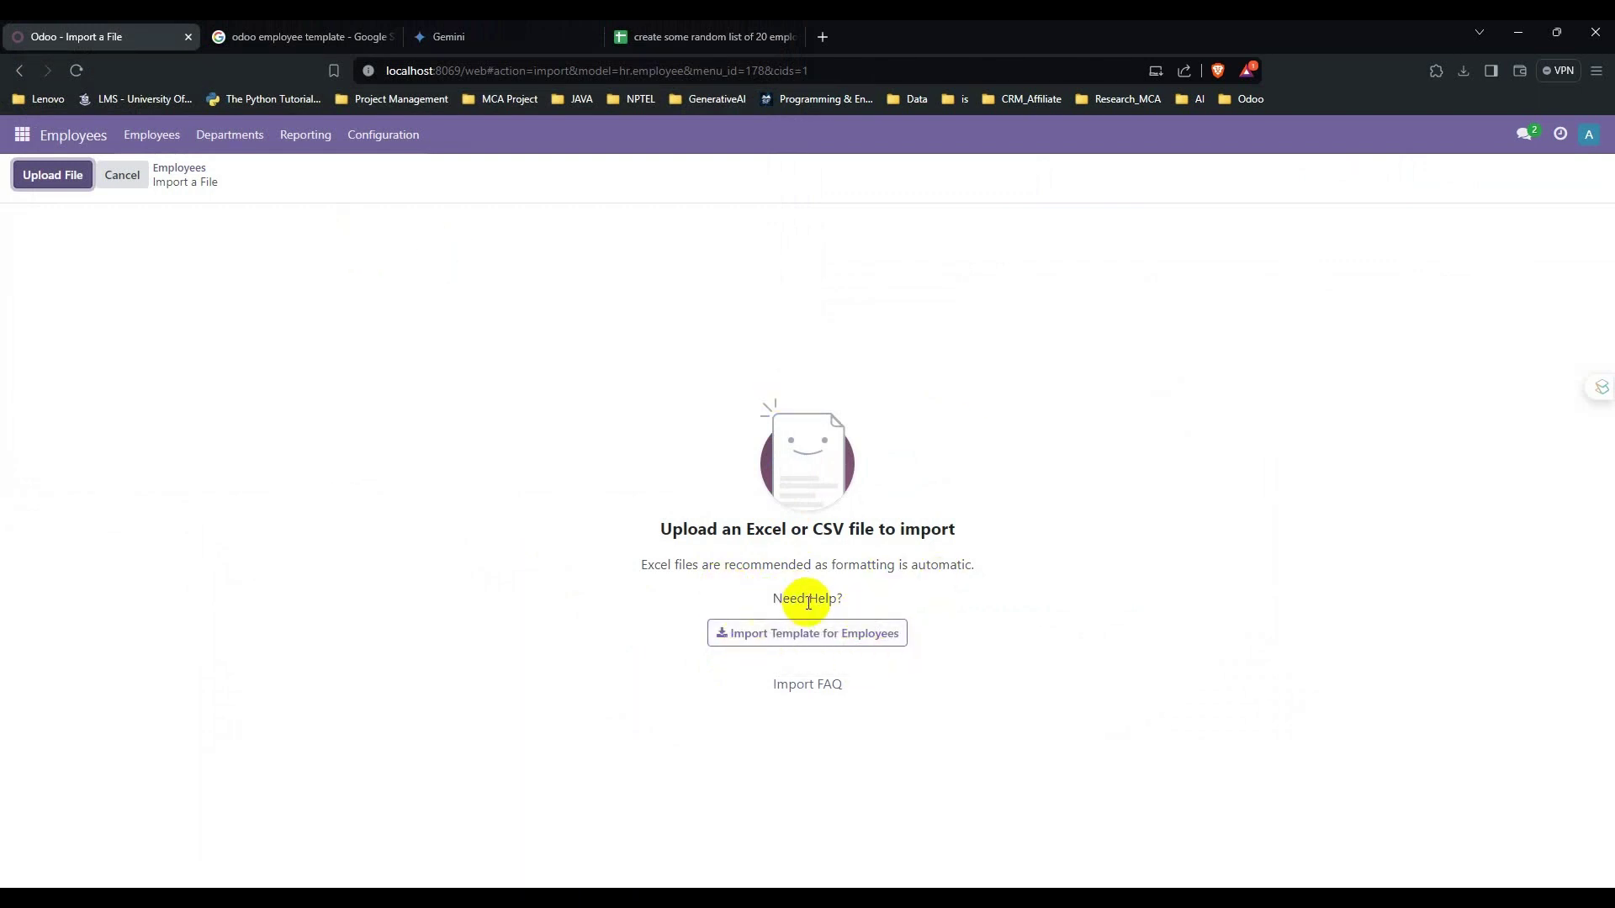
Upload the Employee (hr.employee) spreadsheet from Downloads into the import.
click(69, 178)
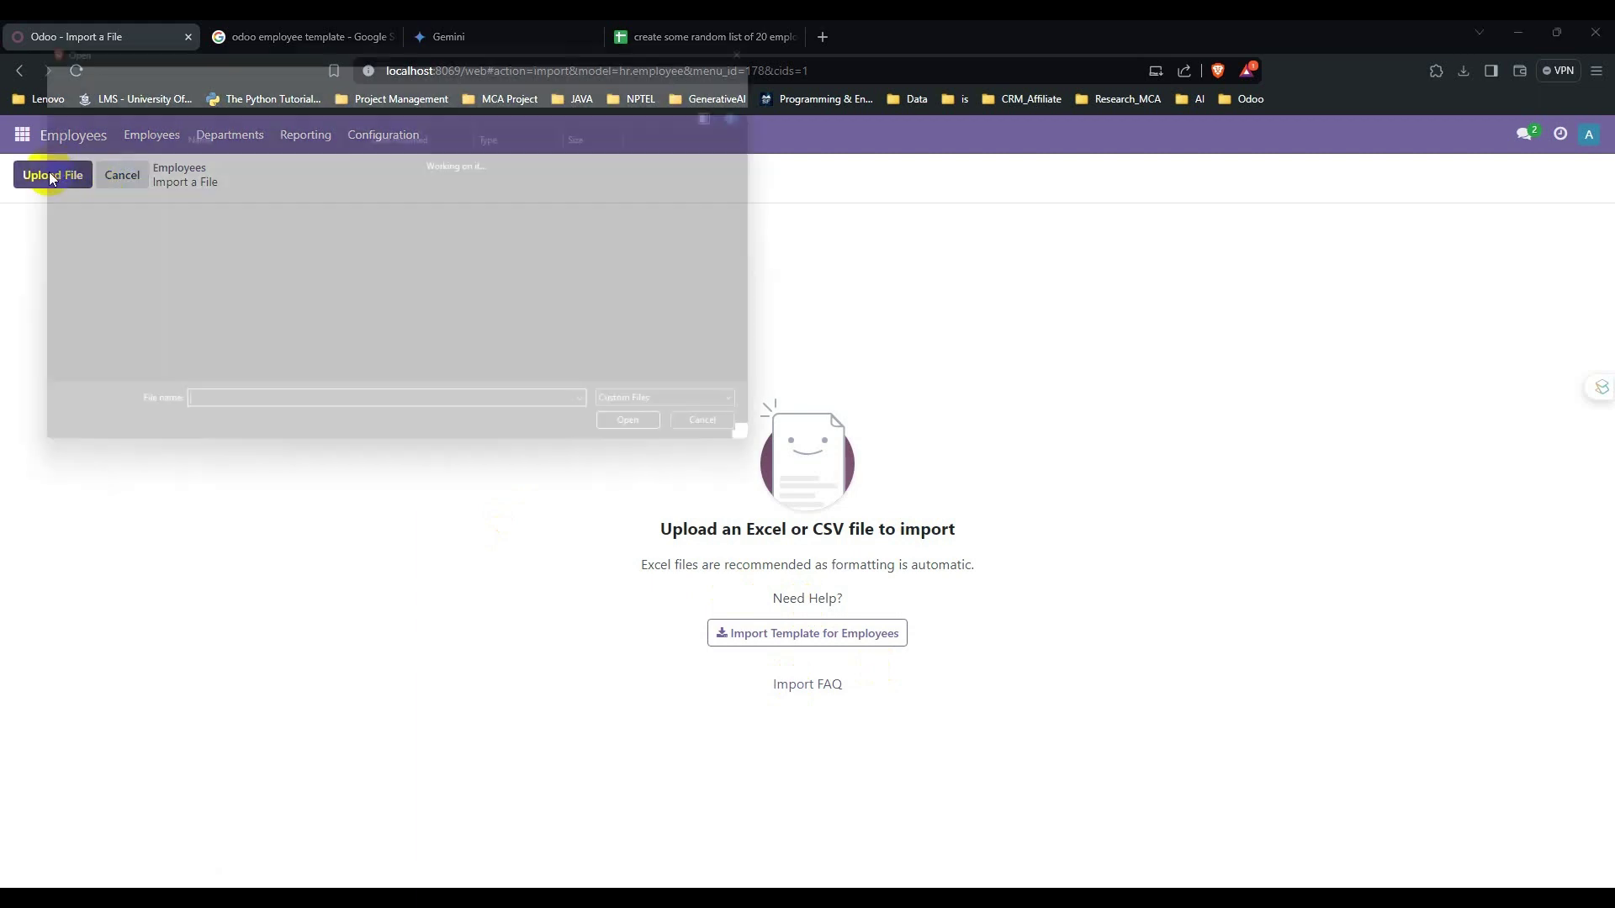
click(210, 179)
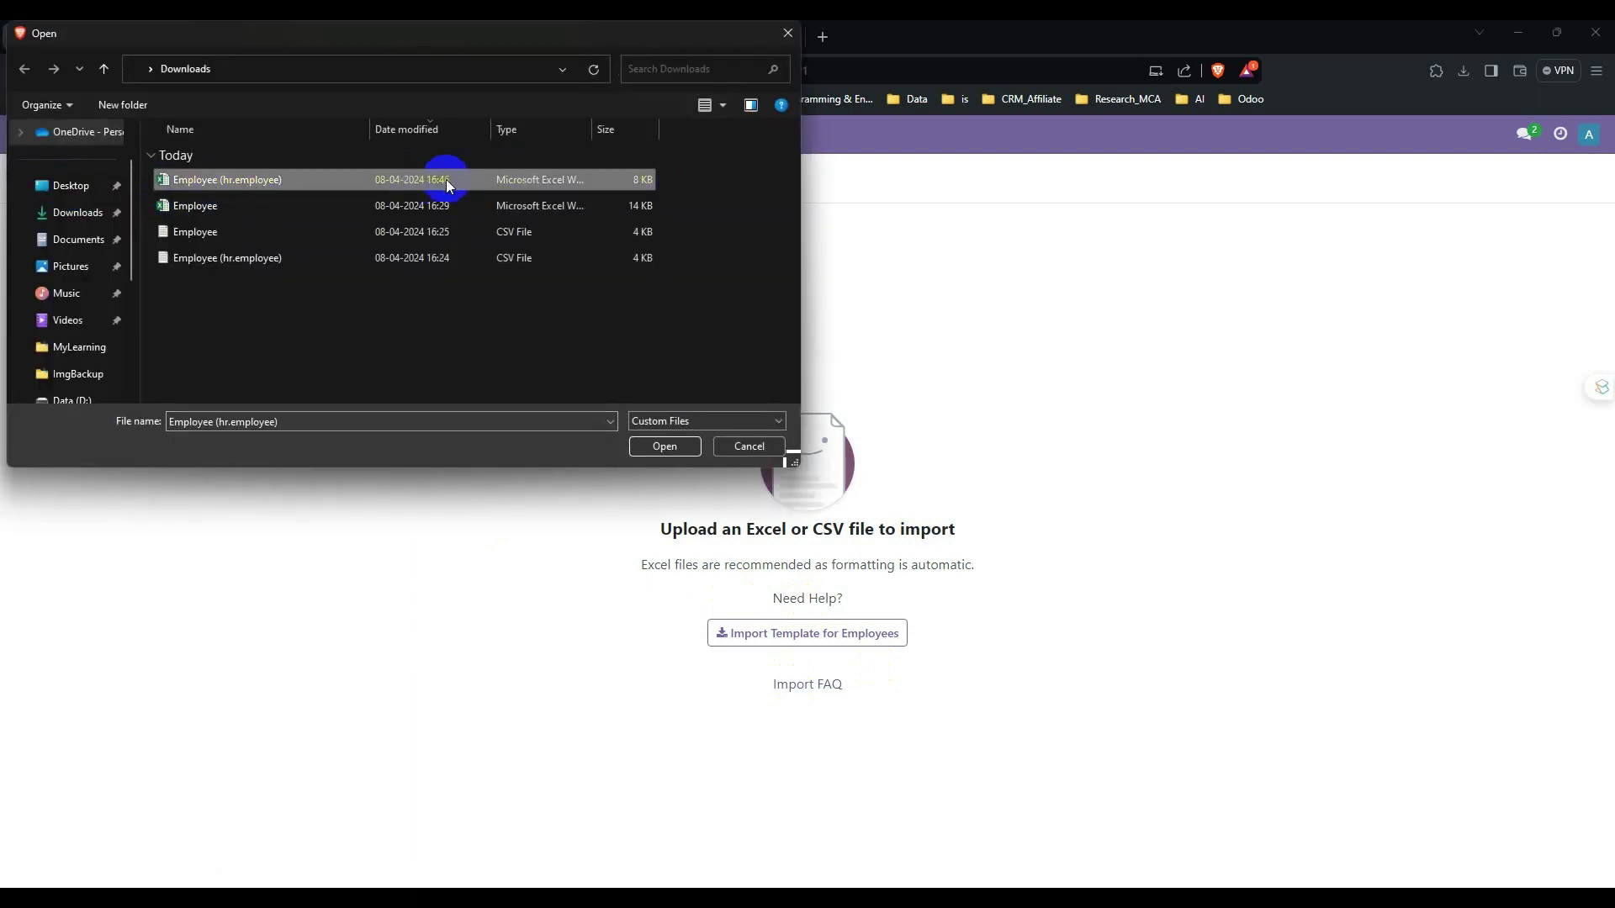
click(664, 445)
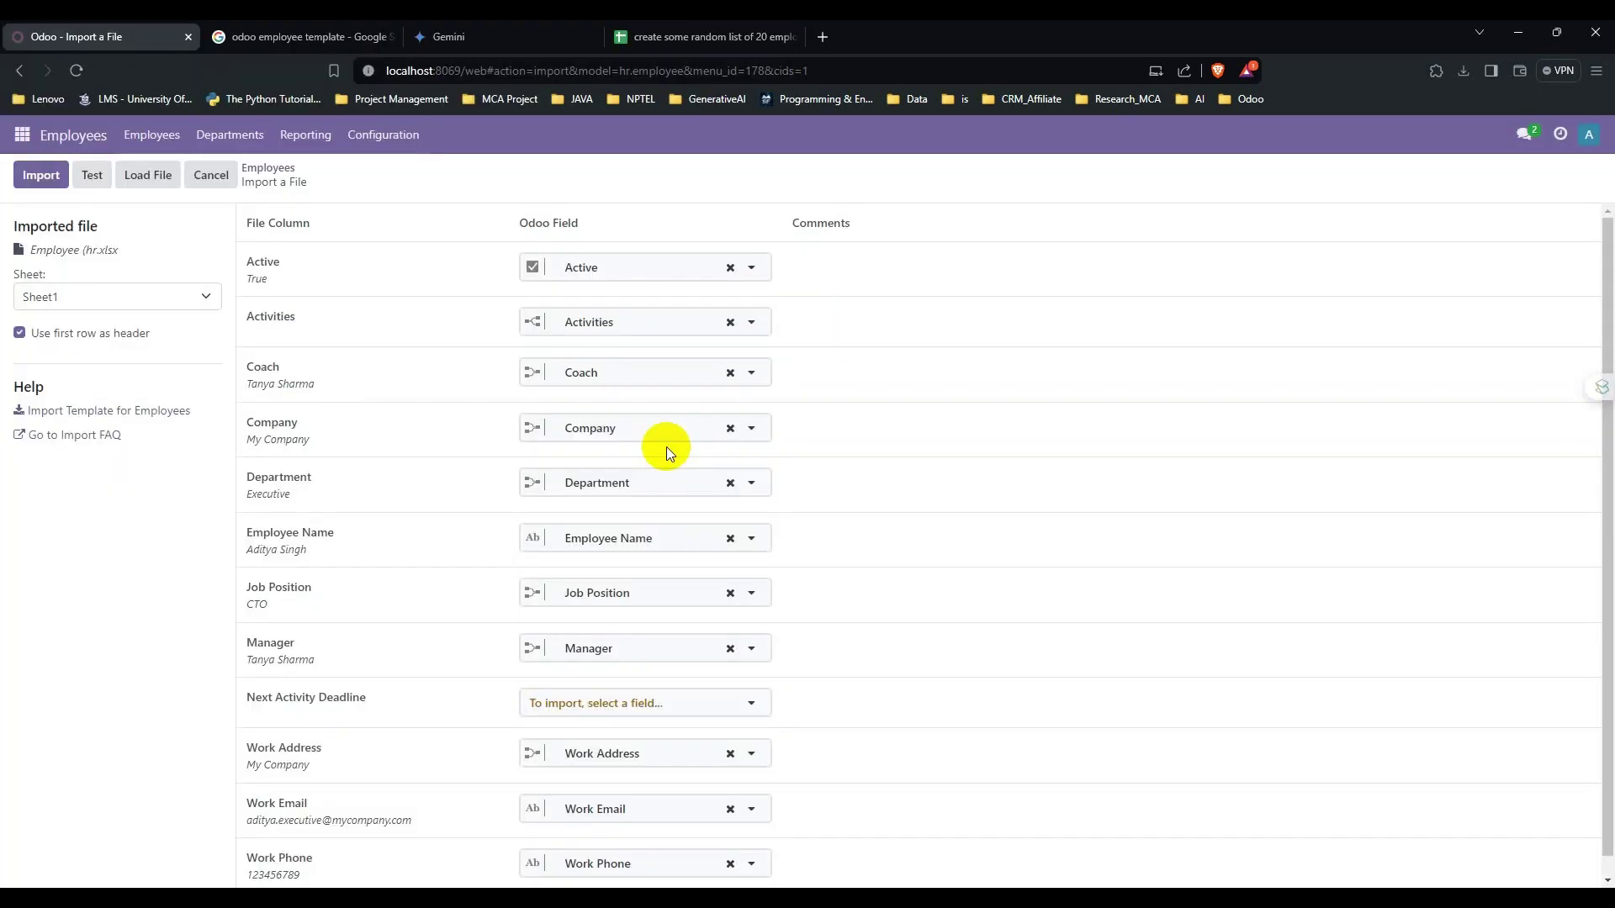
Run a first import attempt of the loaded employee file.
scroll(476, 475, down, 1)
scroll(304, 510, up, 1)
click(52, 178)
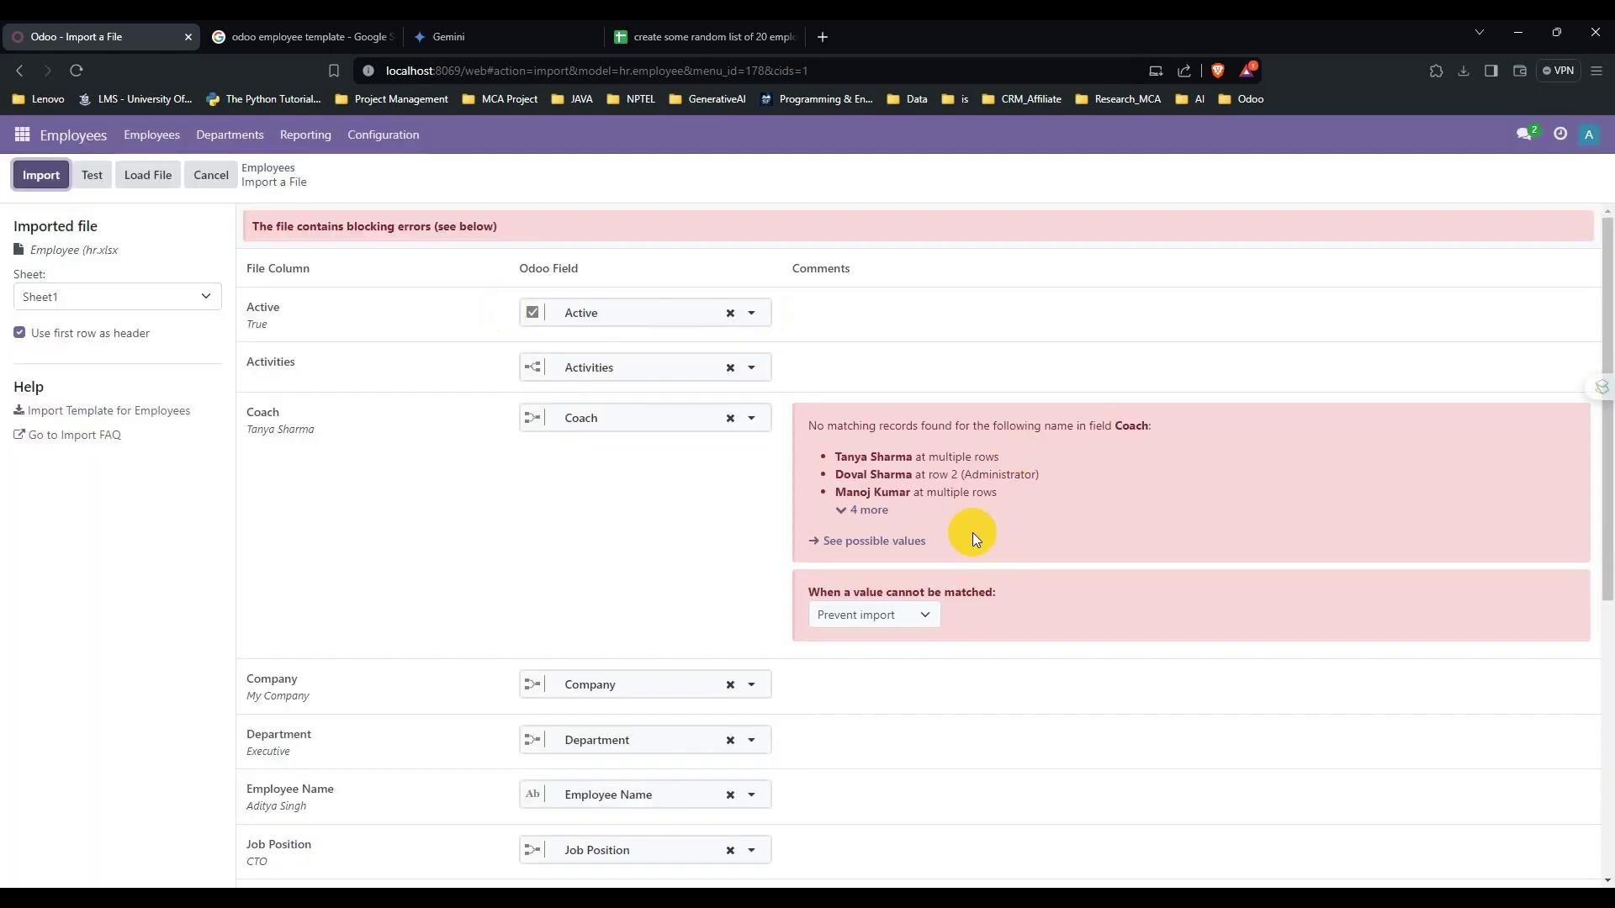
Set unmatched Coach and Manager values to Create new values and import again, giving 28 records.
scroll(745, 420, down, 5)
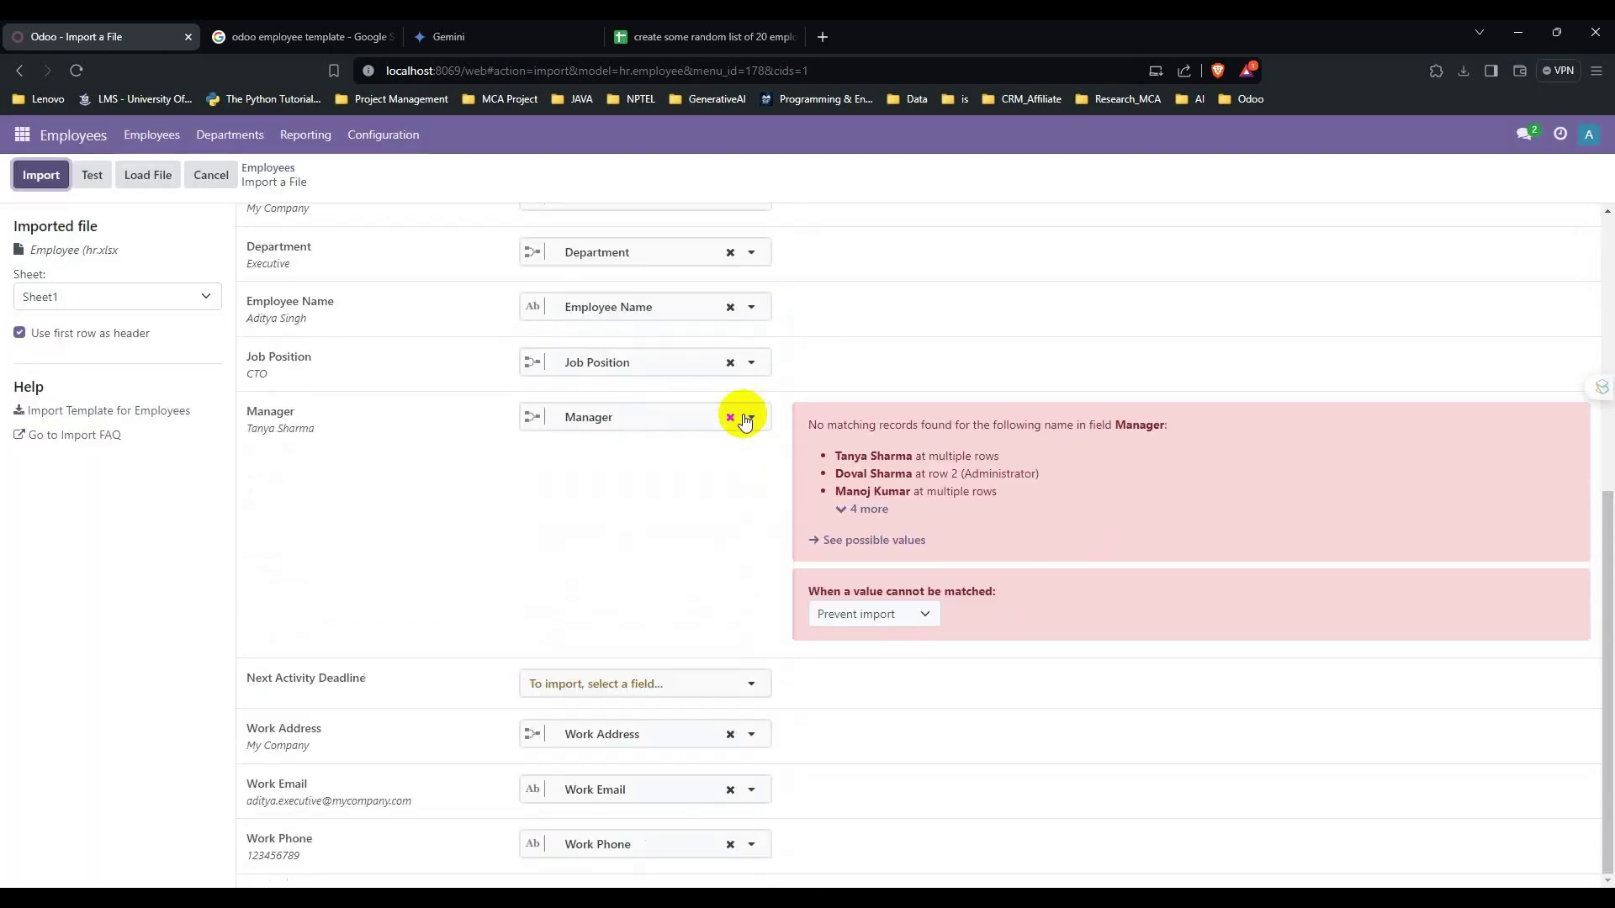
scroll(856, 633, up, 5)
click(875, 614)
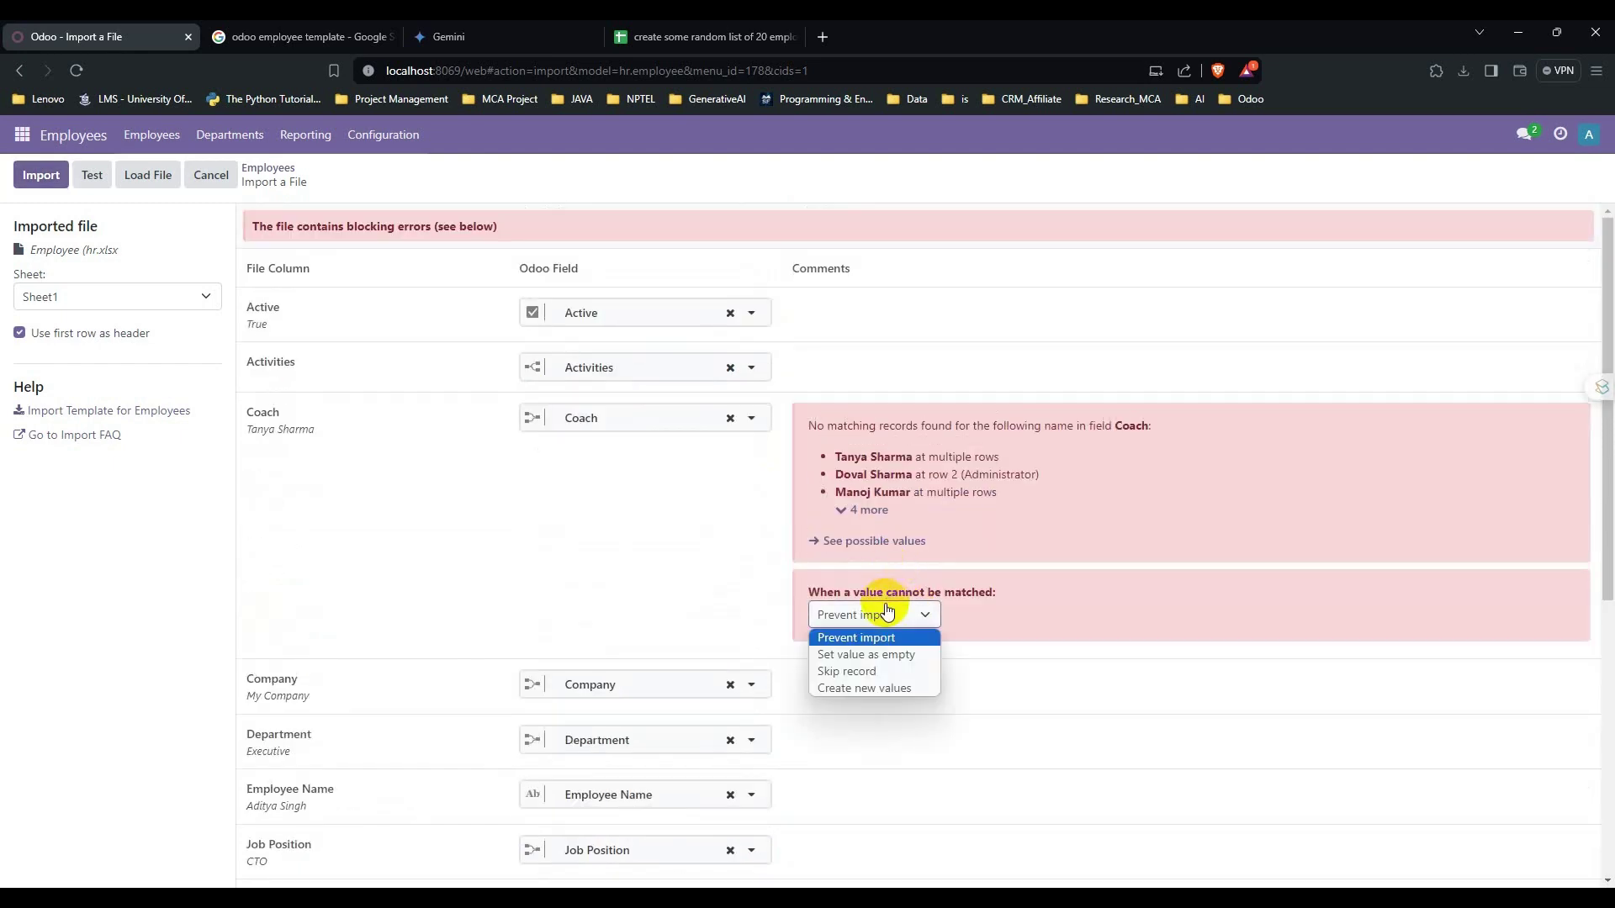
click(849, 689)
scroll(925, 622, down, 5)
click(871, 614)
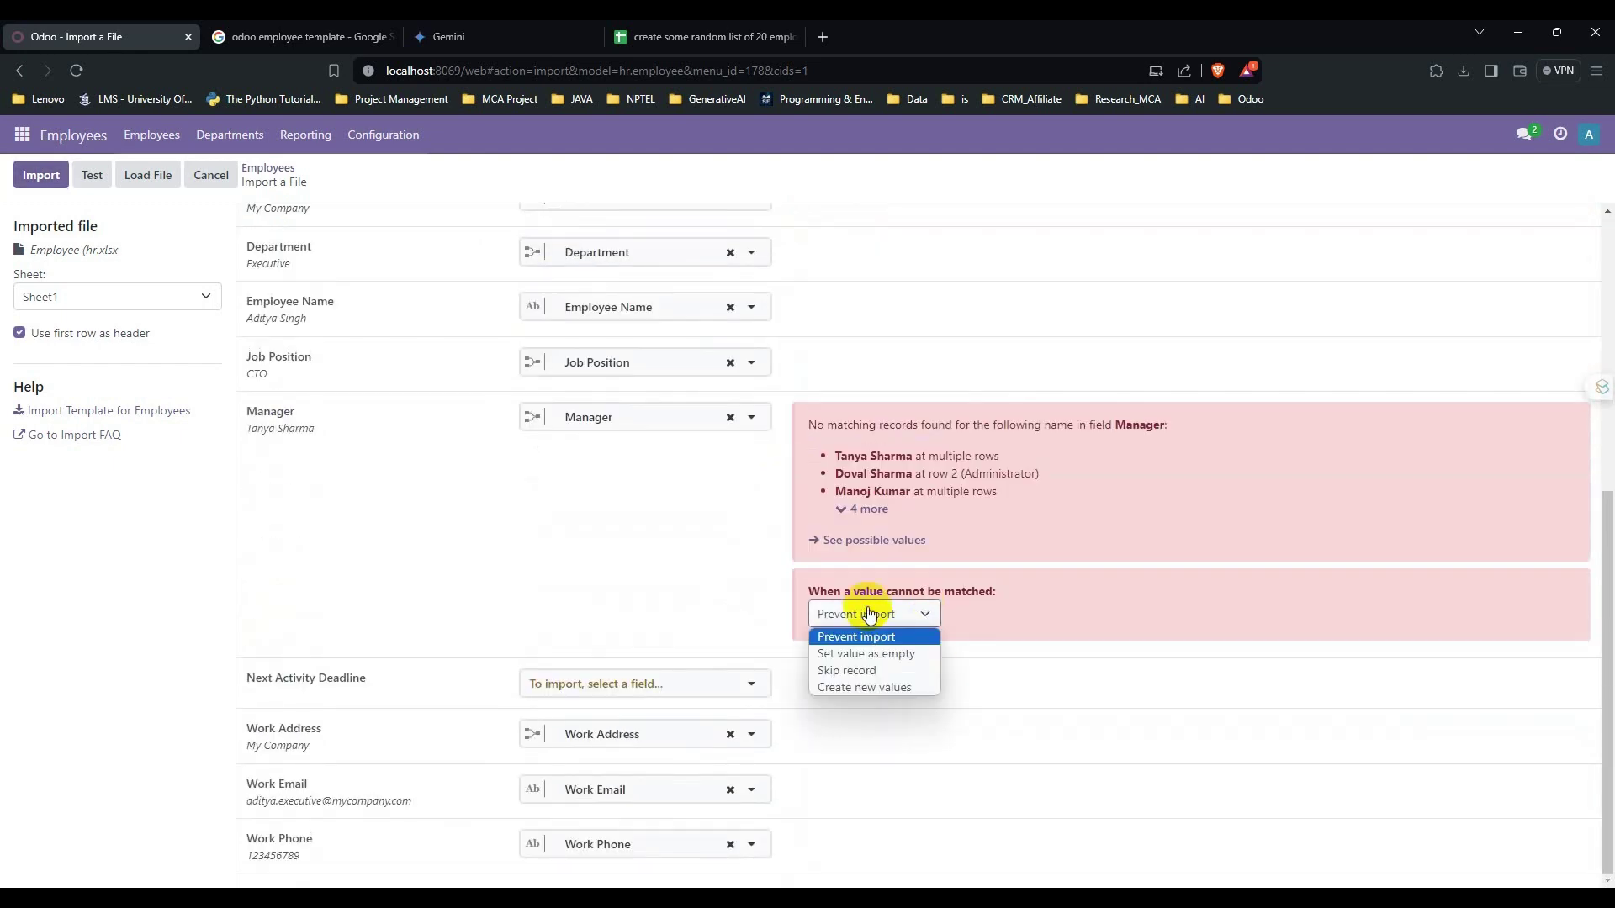
click(877, 689)
click(51, 183)
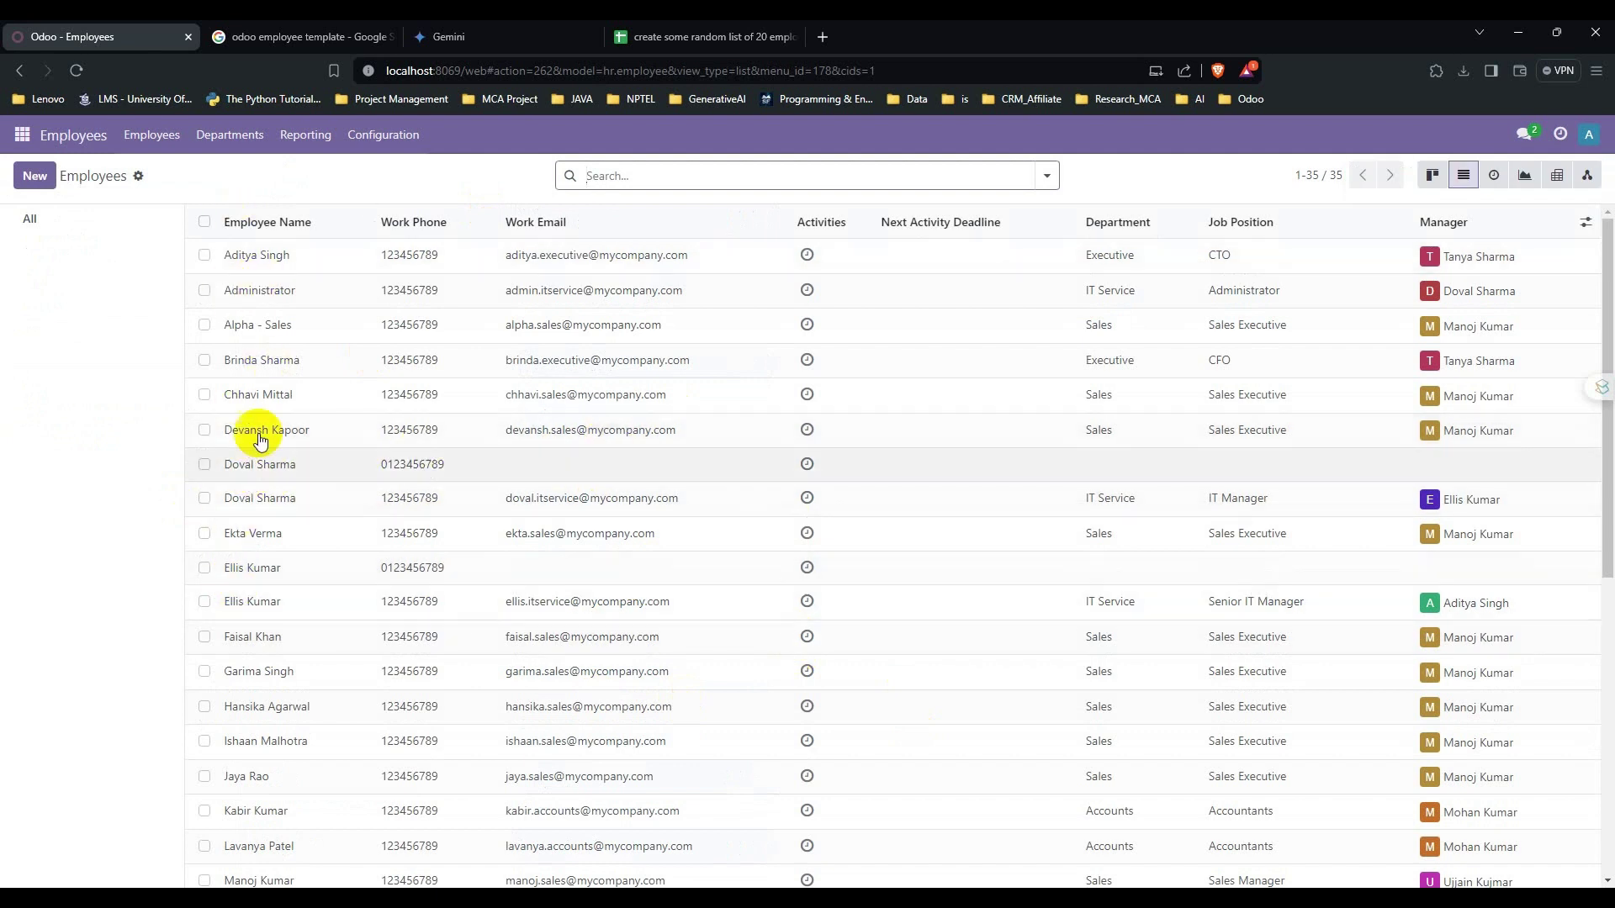
click(204, 462)
scroll(513, 450, down, 2)
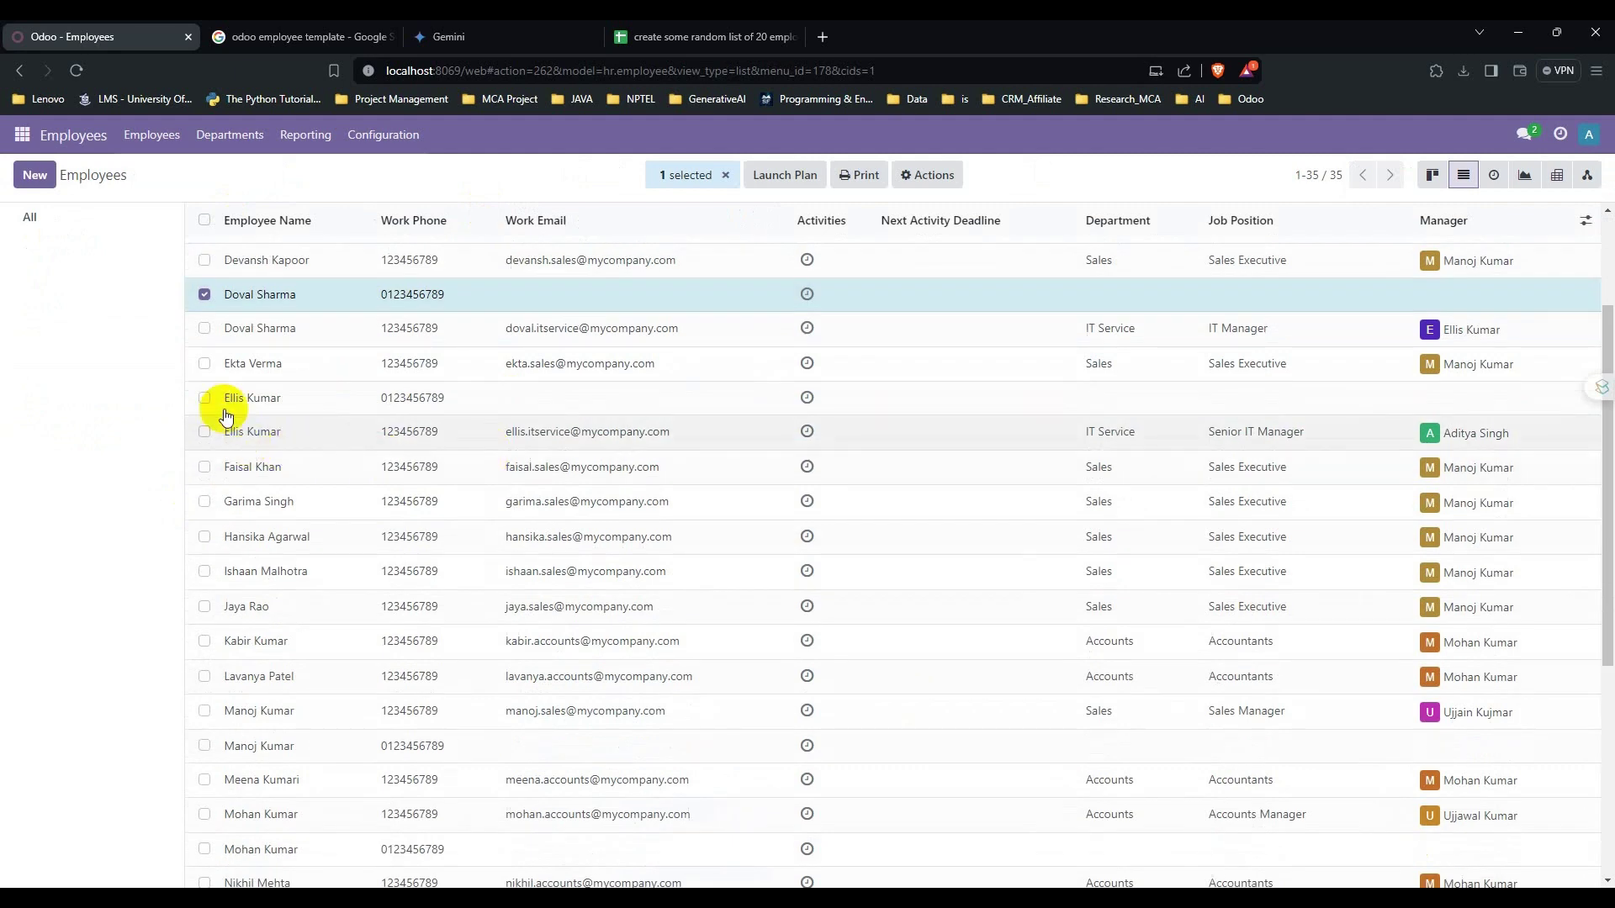
click(206, 398)
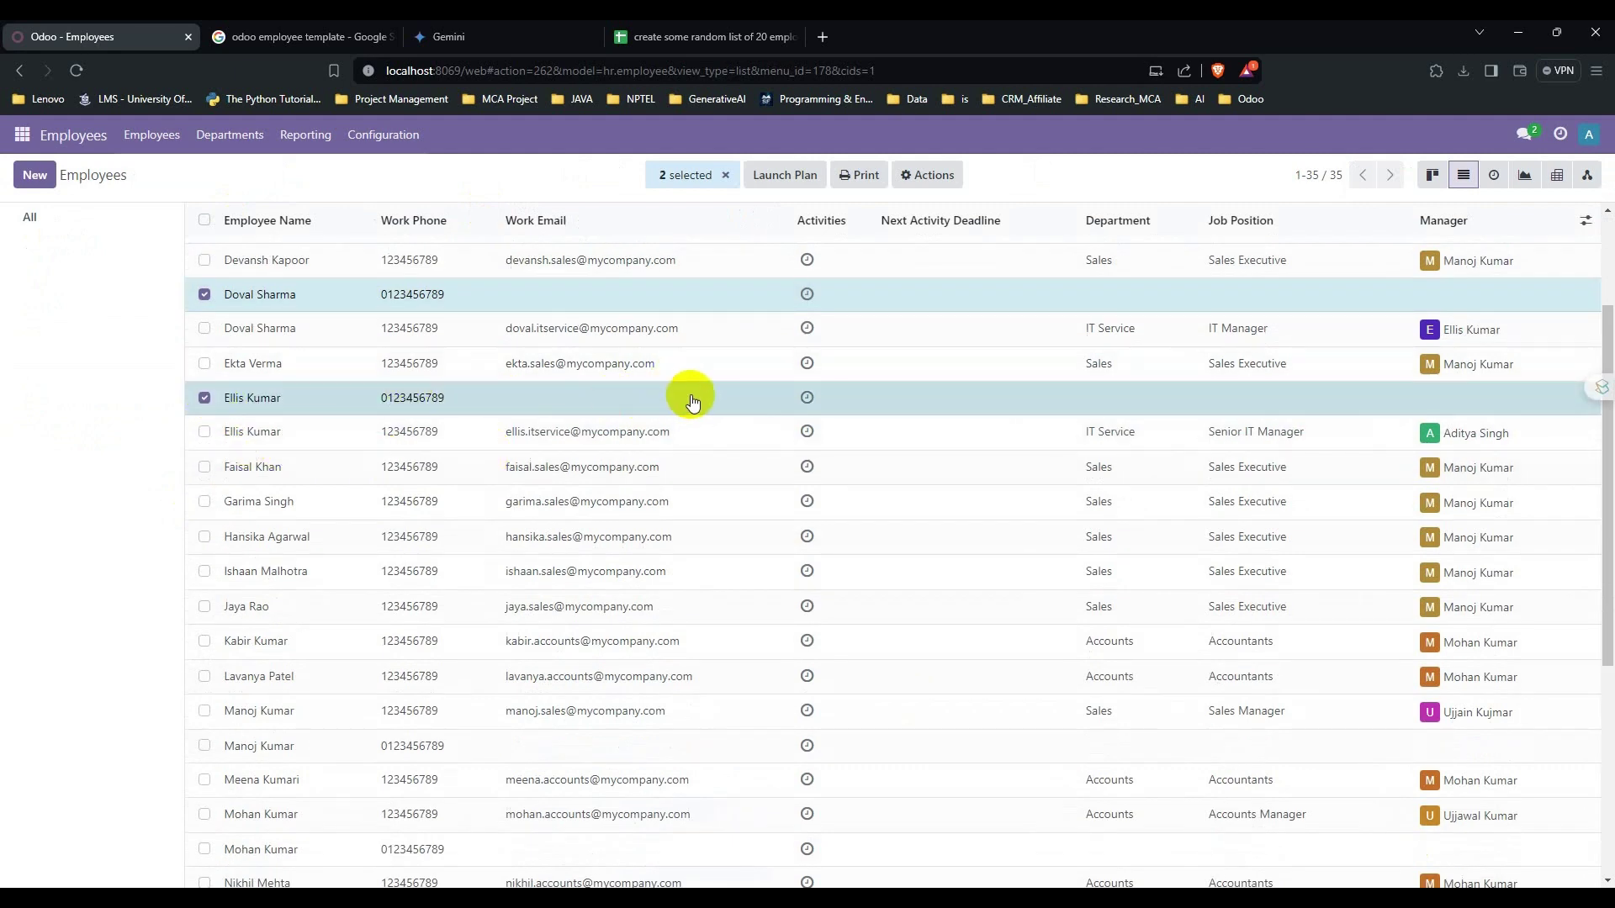
scroll(690, 395, down, 1)
scroll(673, 455, down, 2)
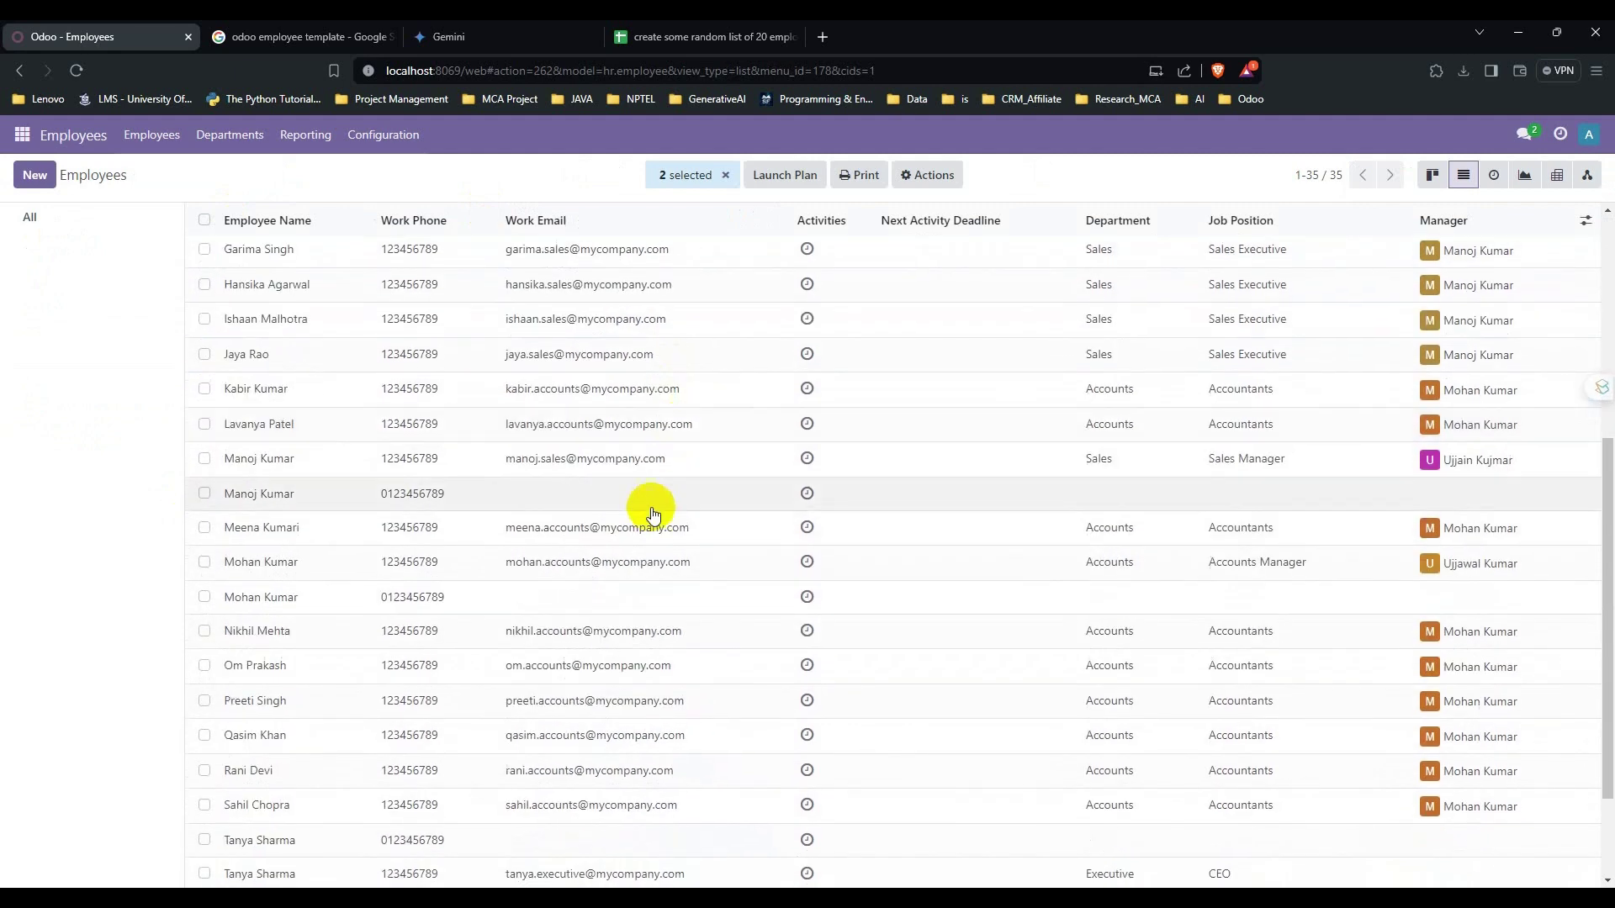
click(204, 493)
scroll(521, 455, up, 4)
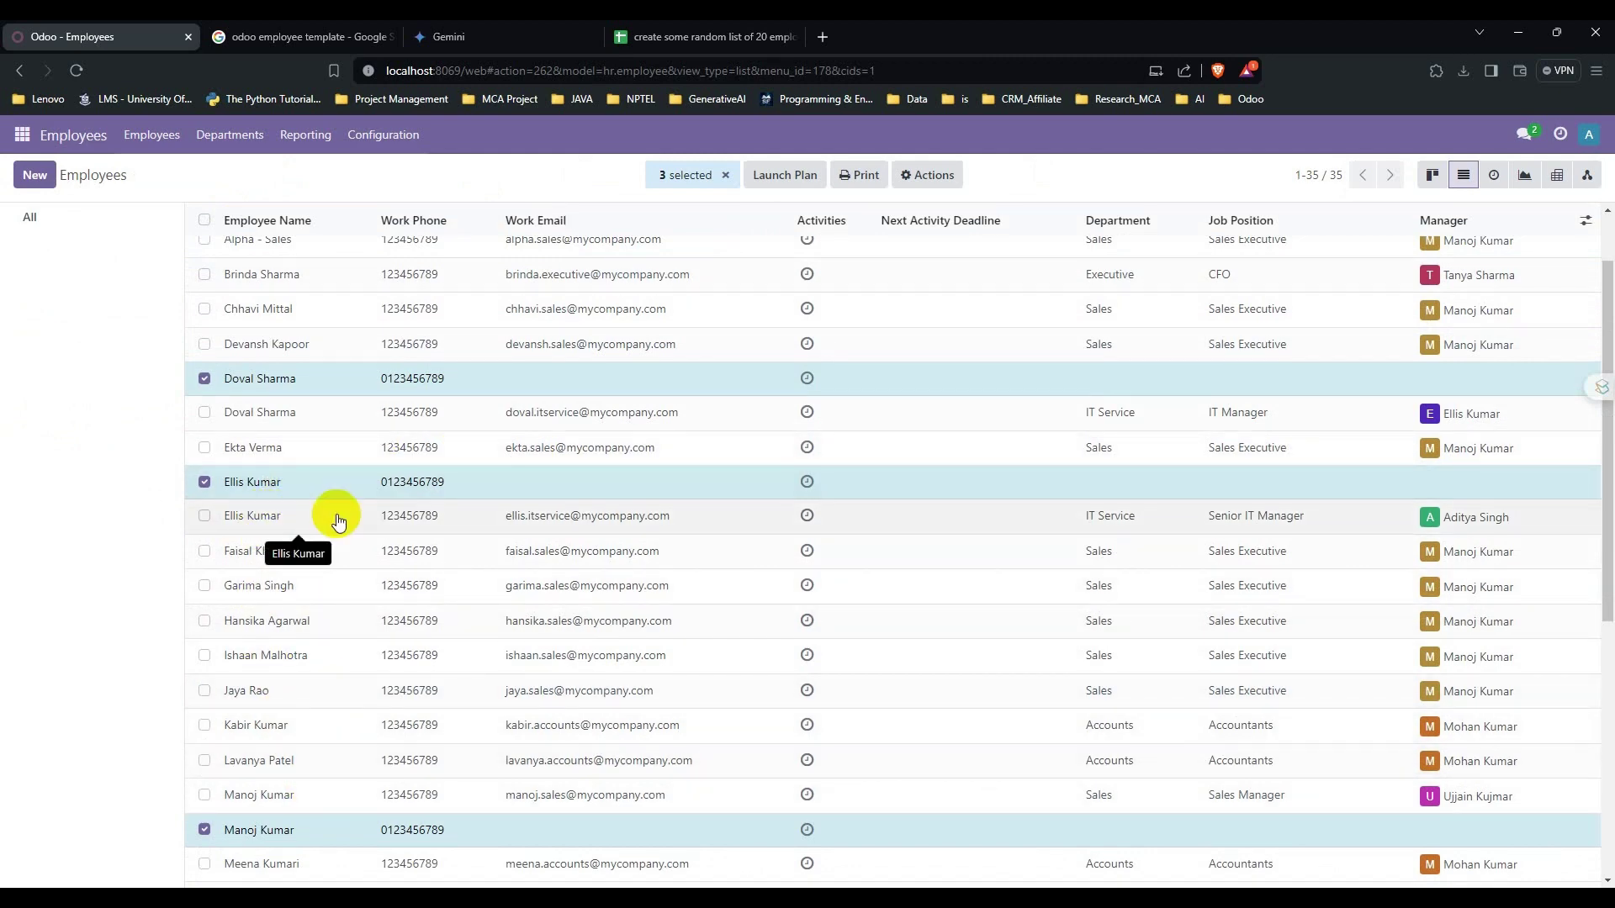
scroll(336, 509, down, 1)
scroll(345, 529, down, 5)
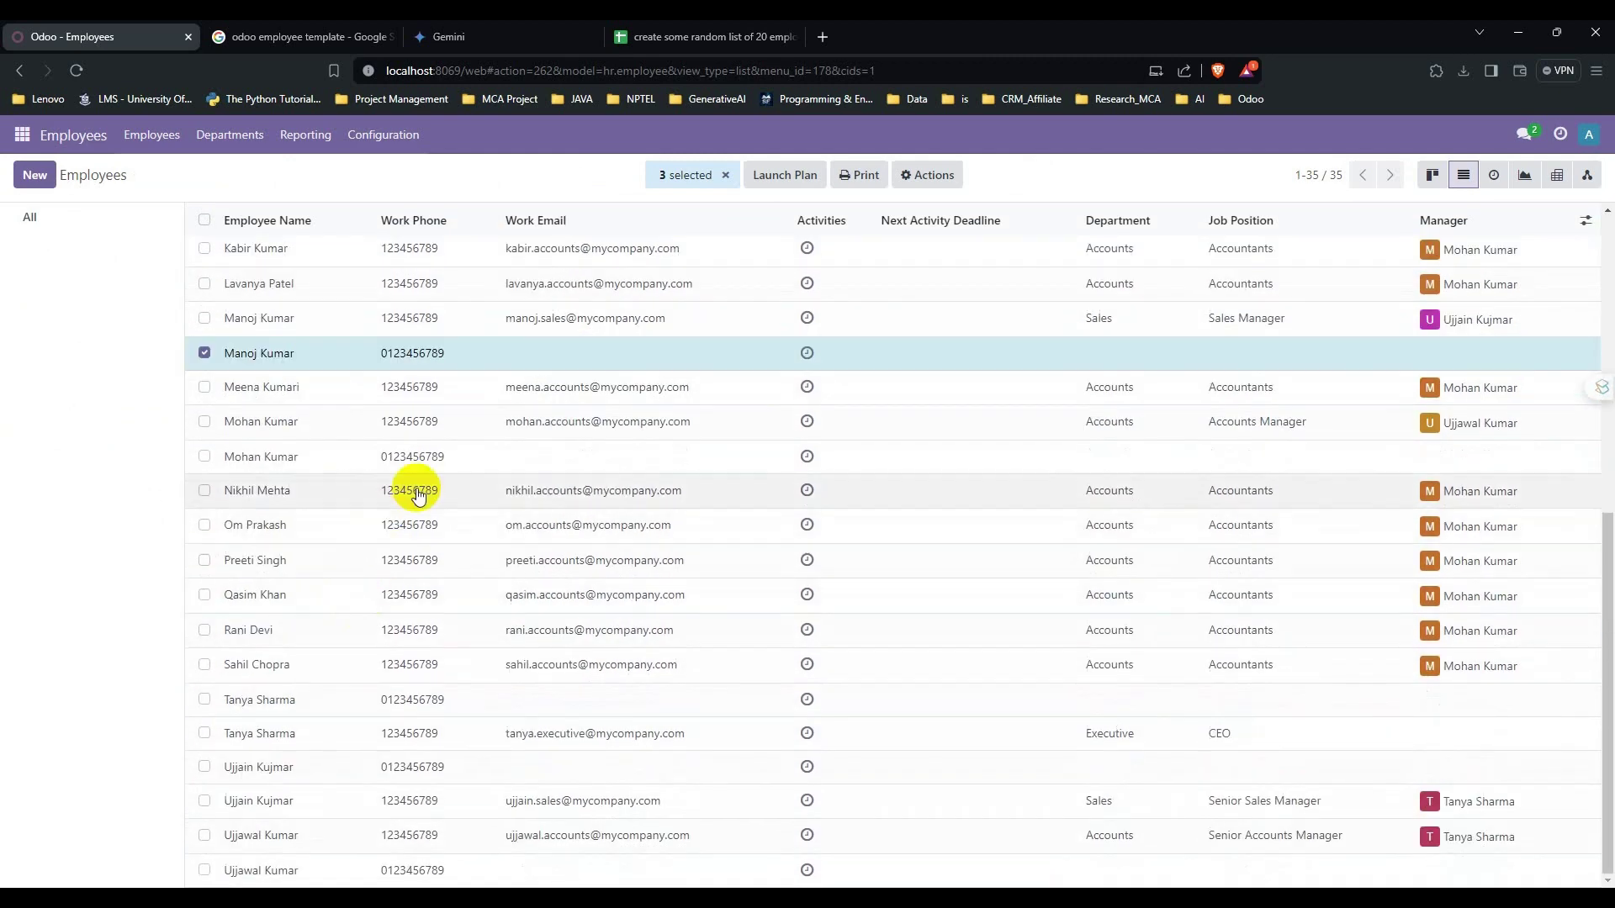
click(204, 458)
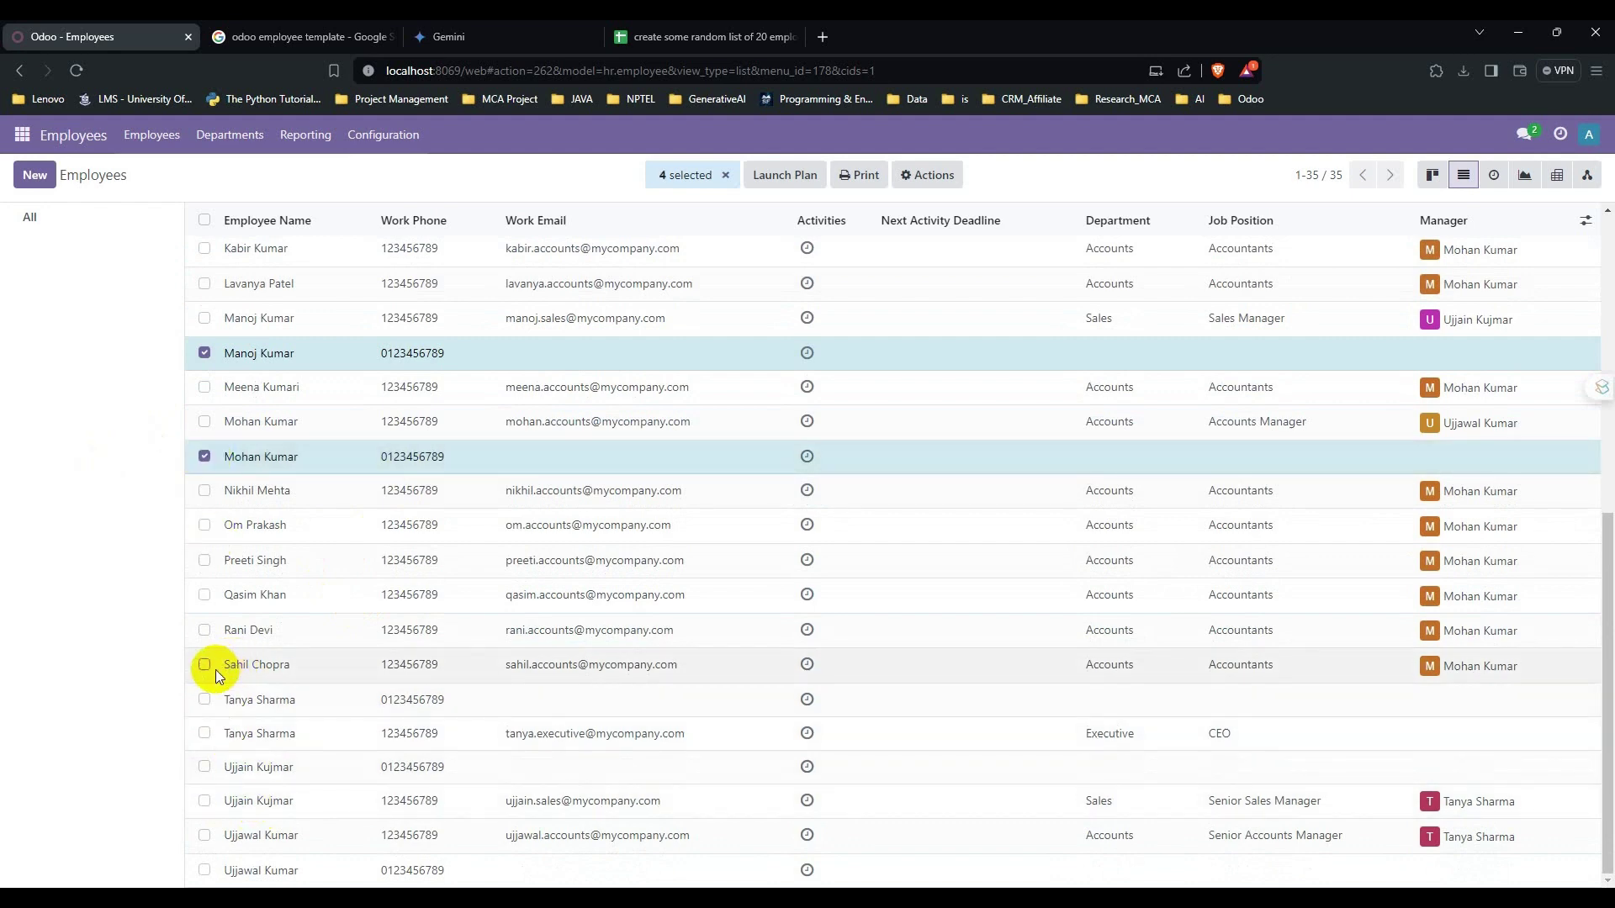
click(204, 700)
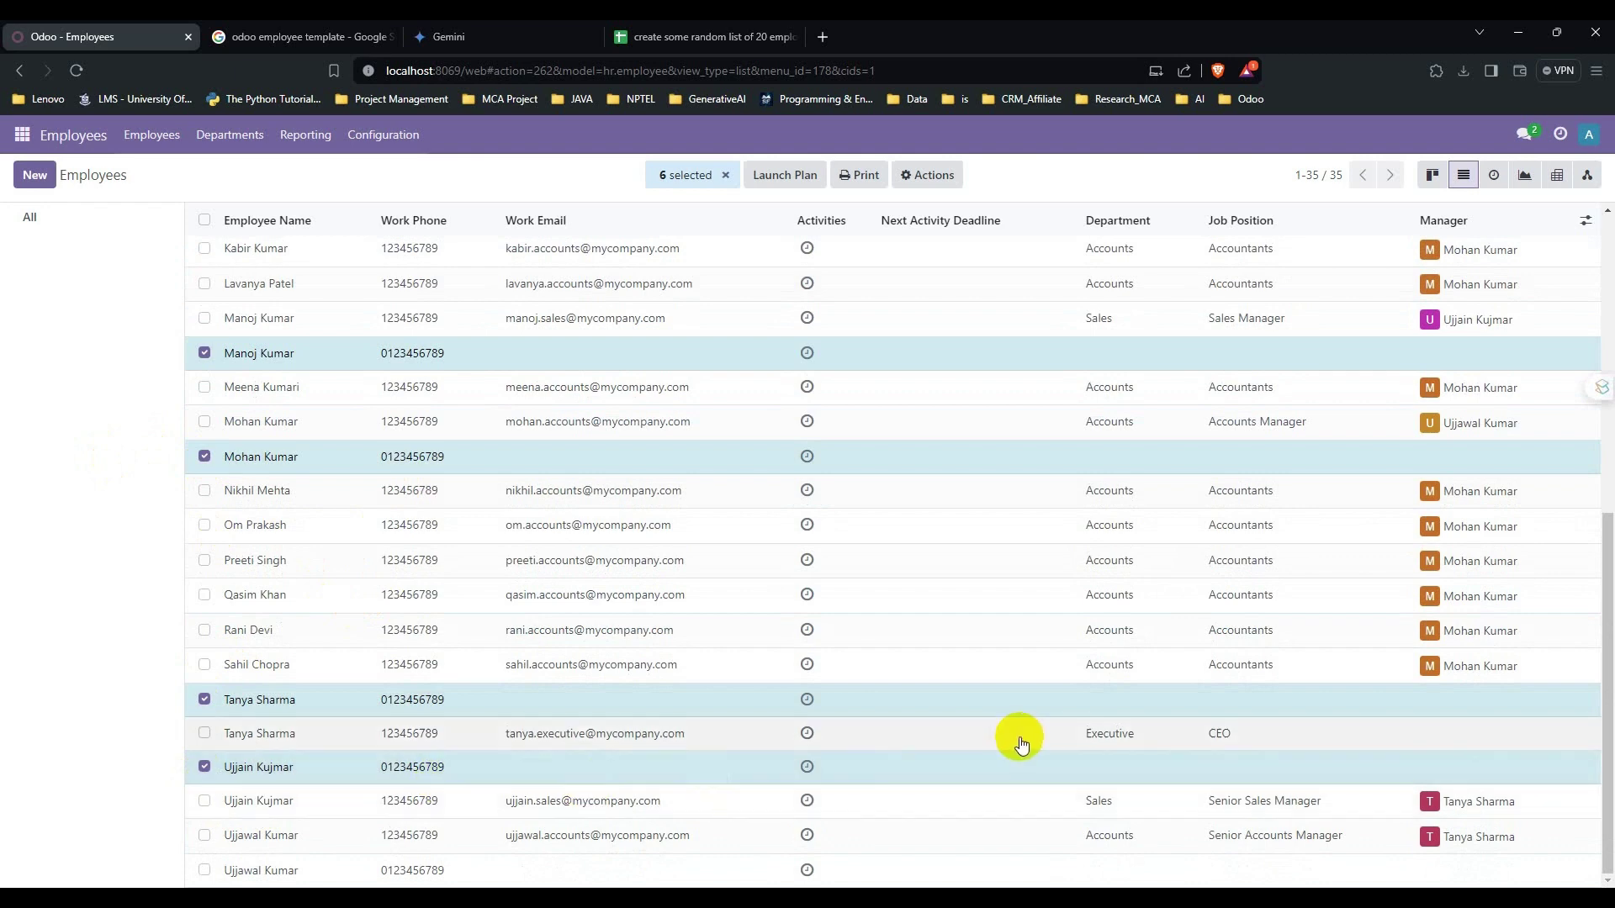
click(204, 870)
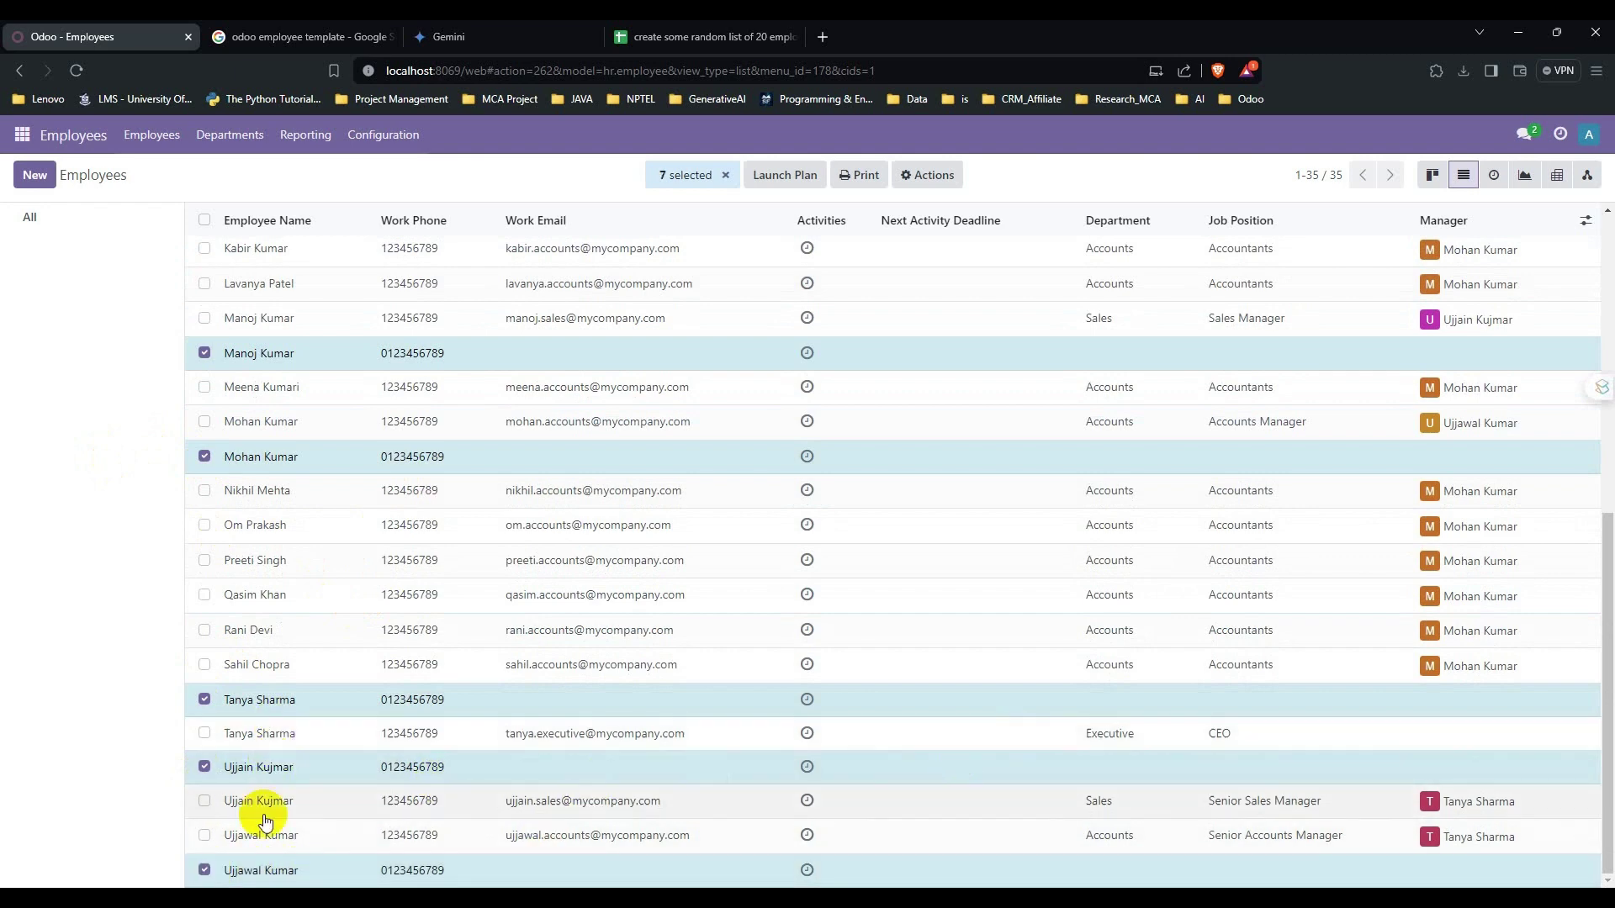
scroll(336, 637, up, 6)
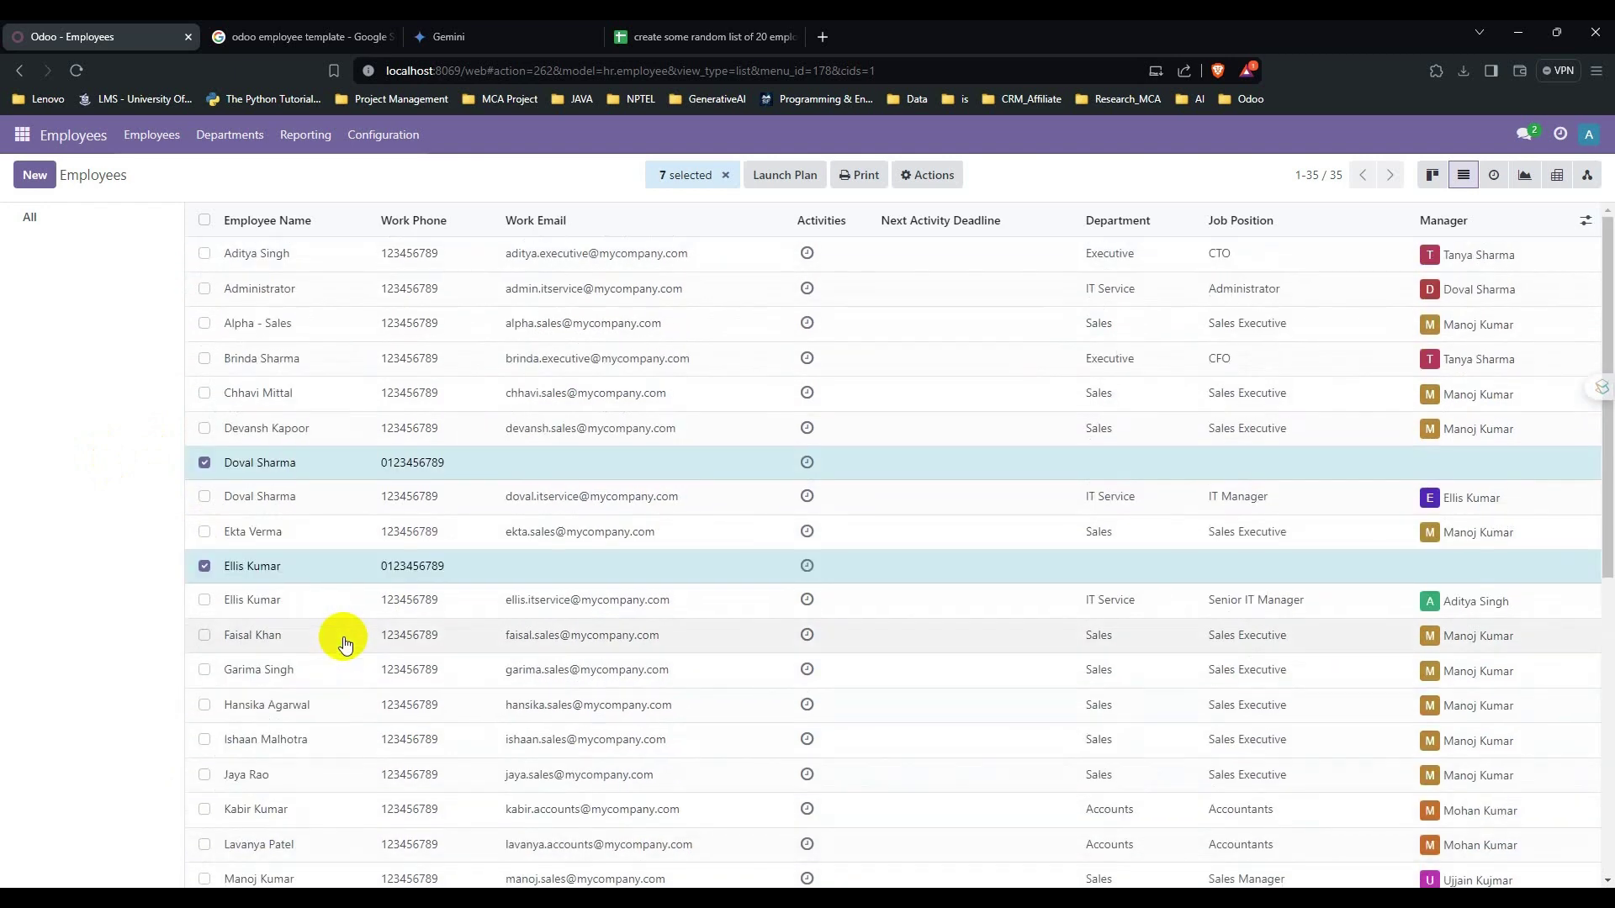
Delete the selected duplicates via Actions > Delete, confirm, and clear the selection.
click(927, 174)
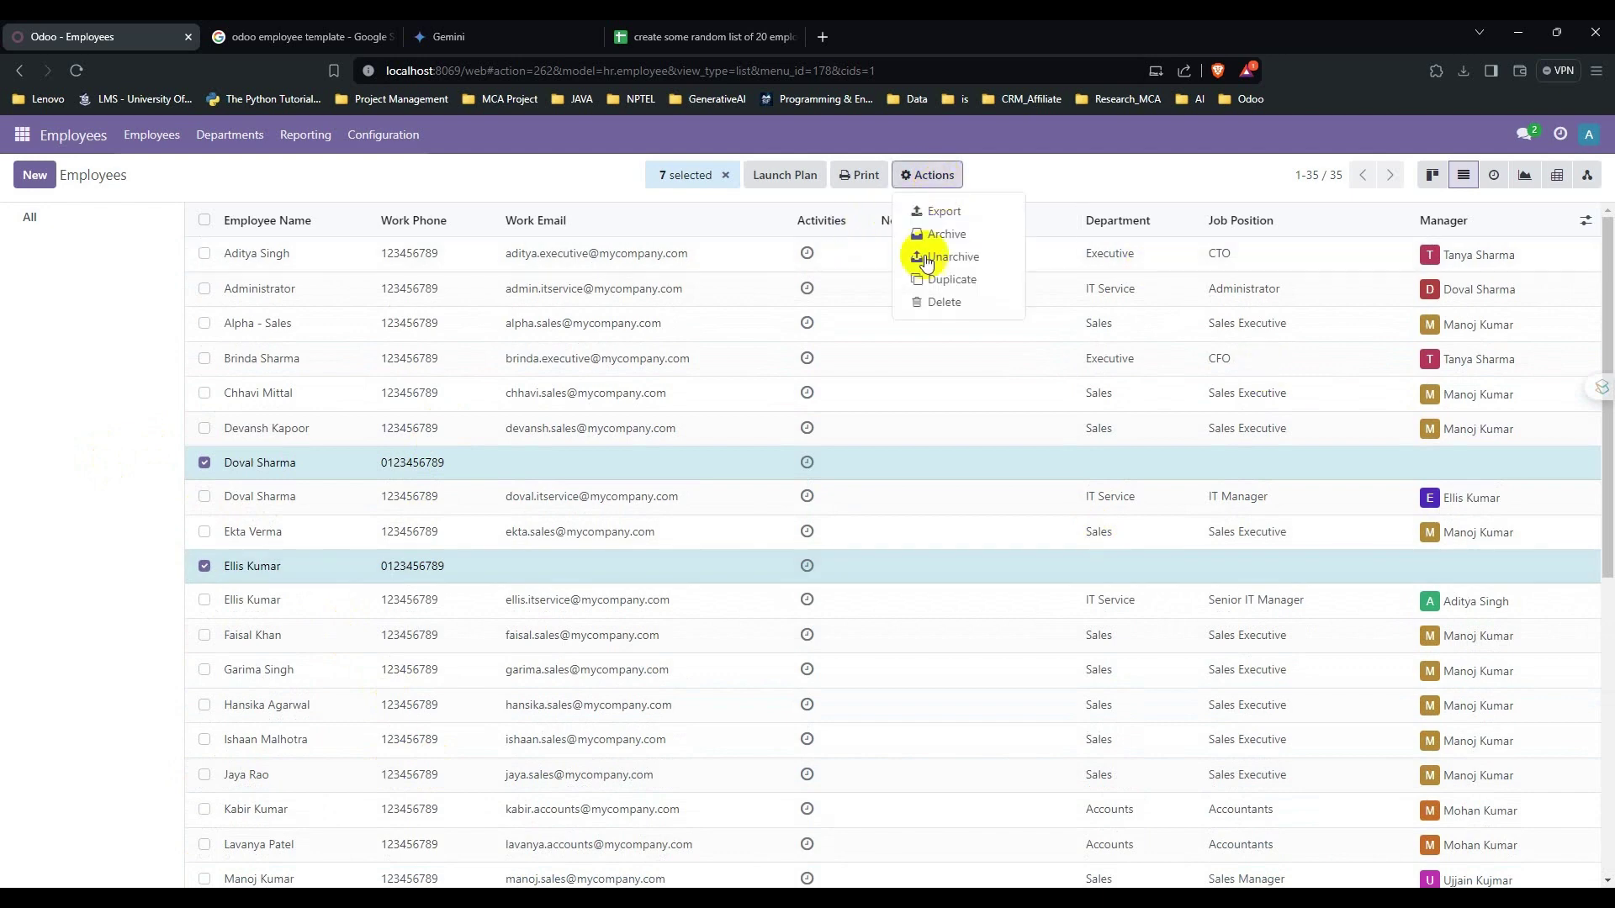
click(934, 299)
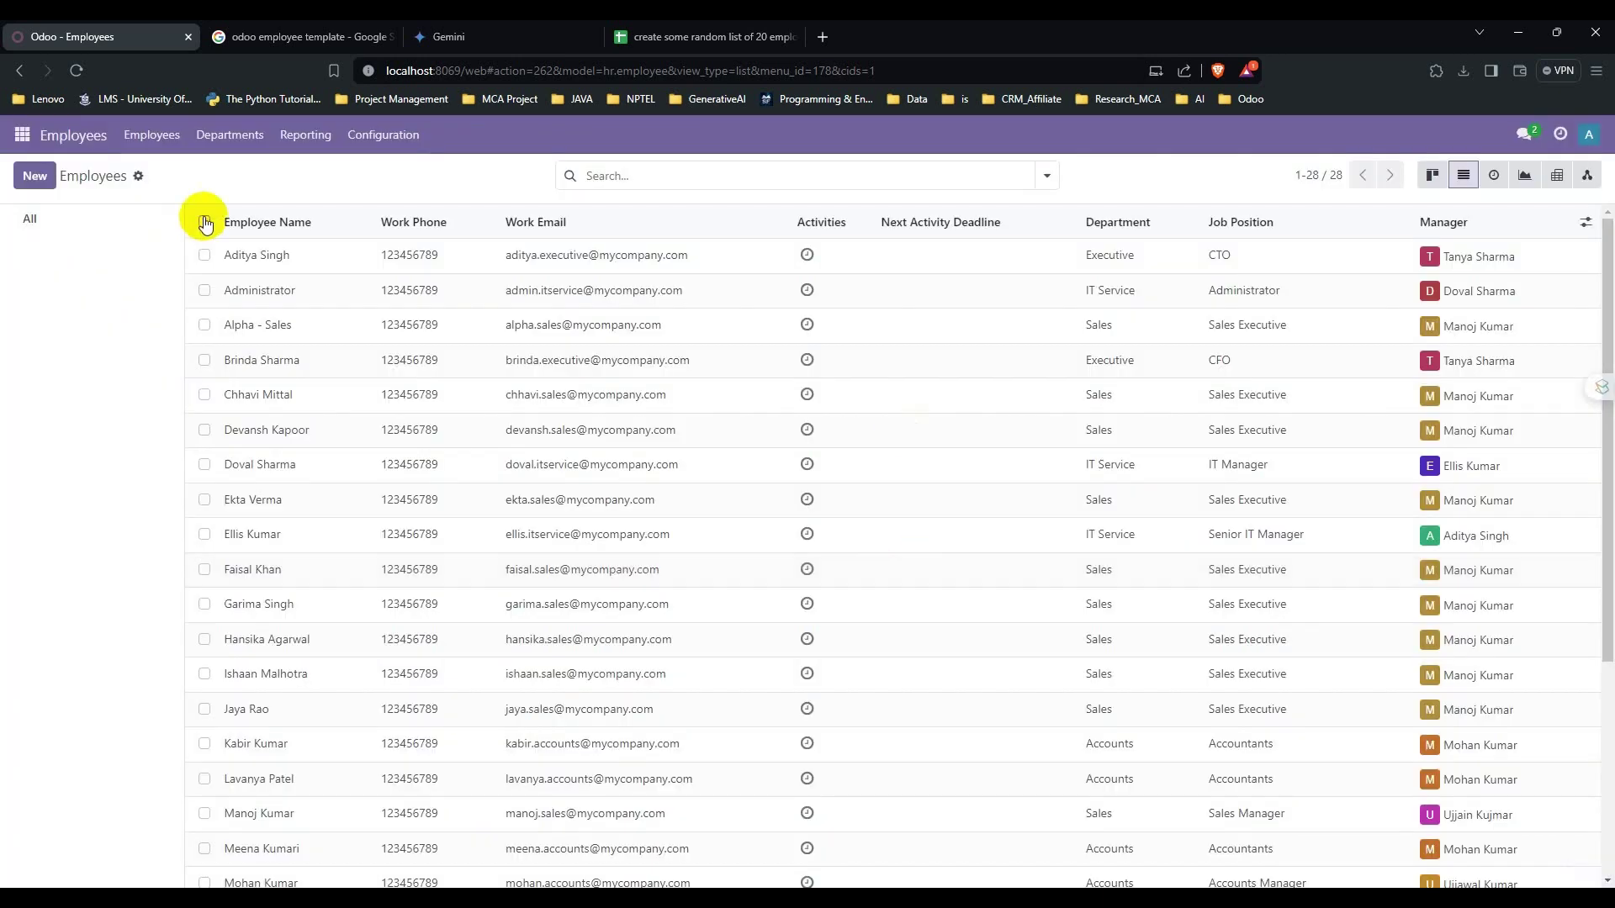
click(204, 222)
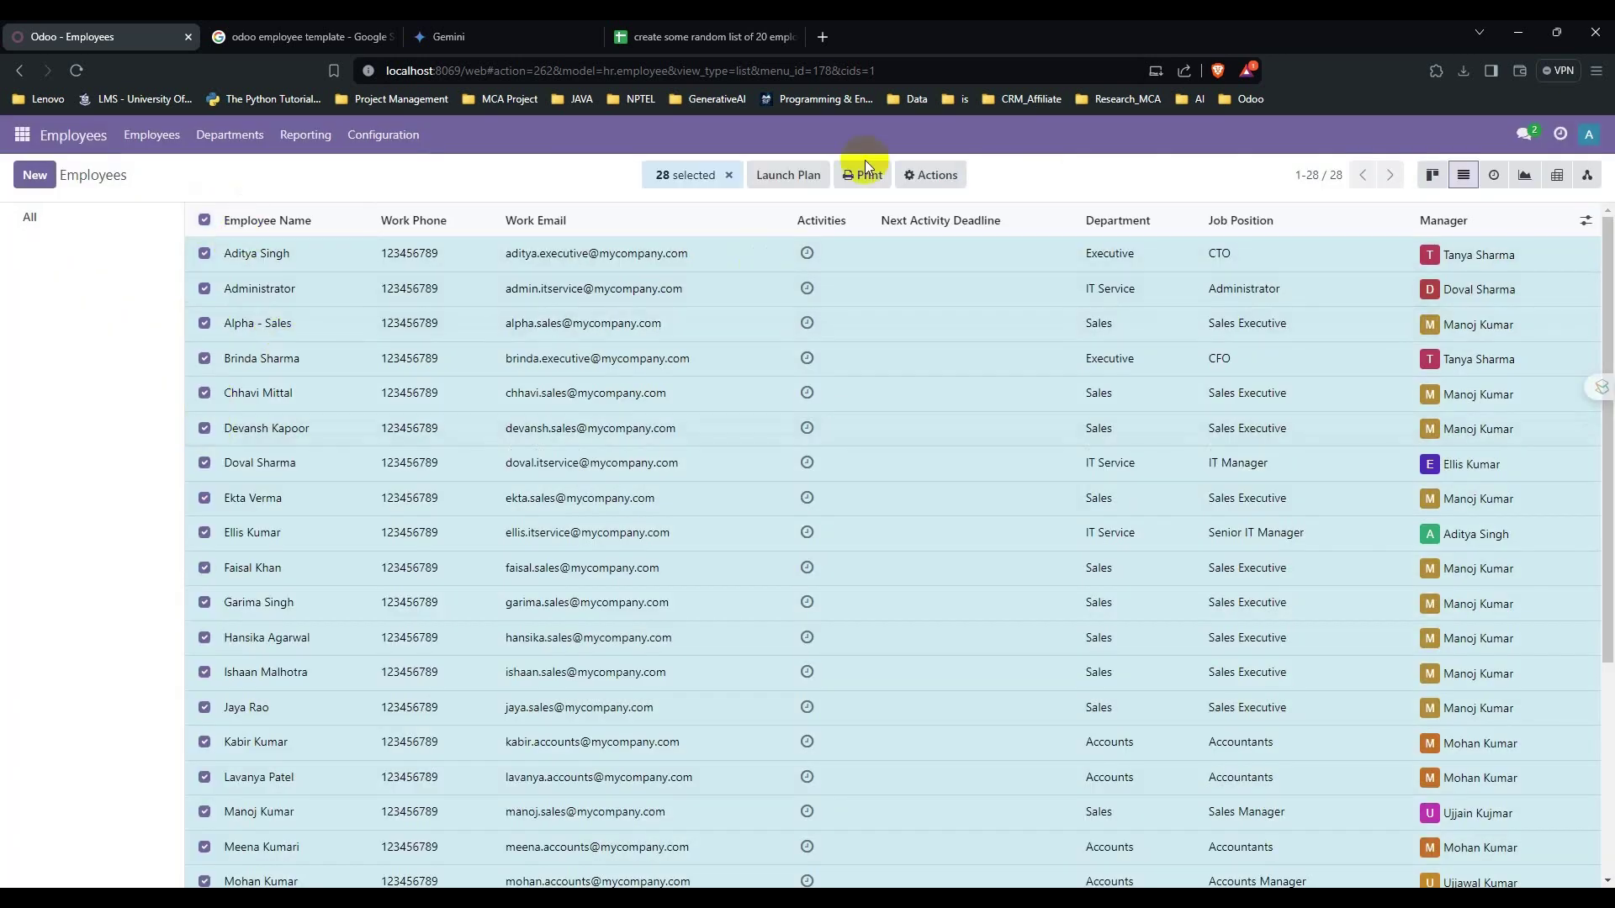
scroll(1334, 616, down, 2)
scroll(1334, 616, down, 3)
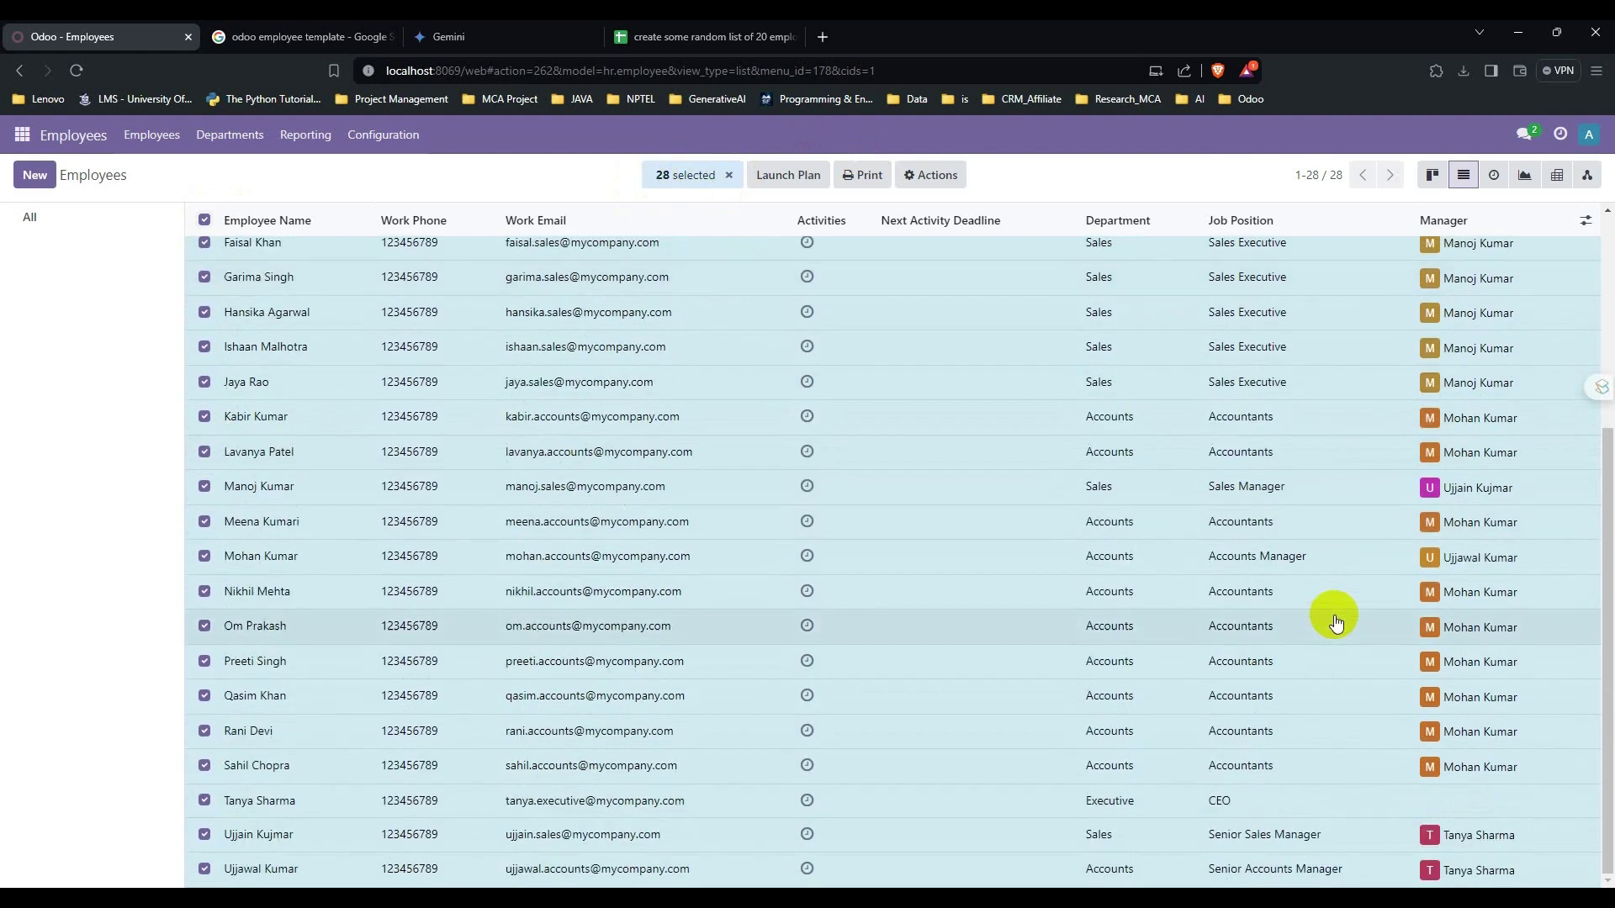
scroll(1334, 616, up, 3)
scroll(1334, 616, up, 2)
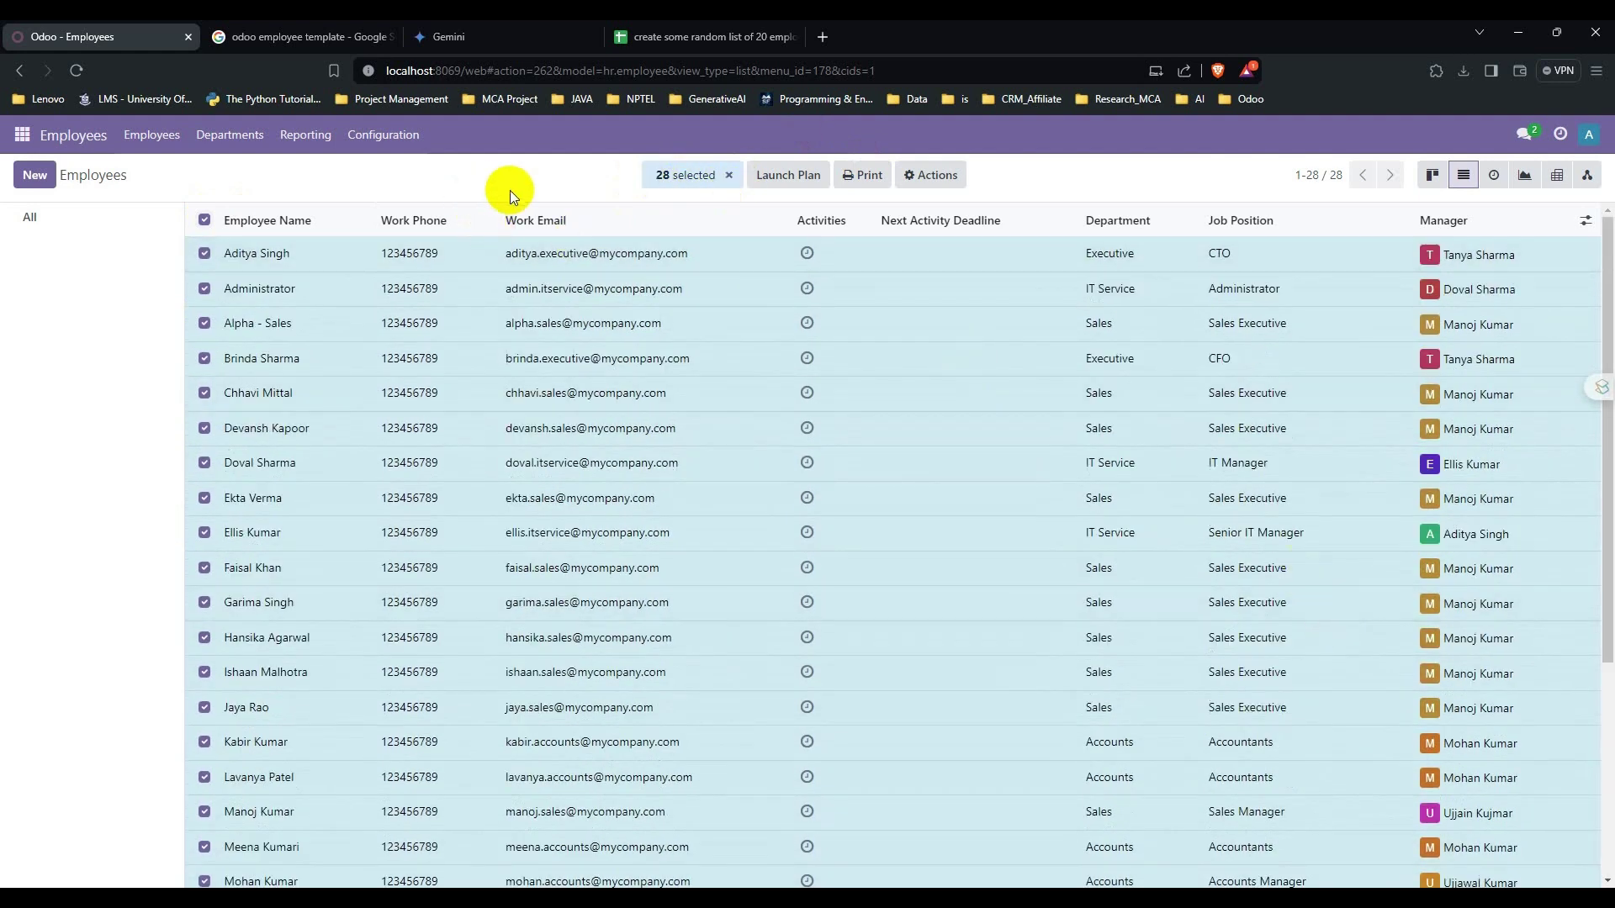
click(729, 176)
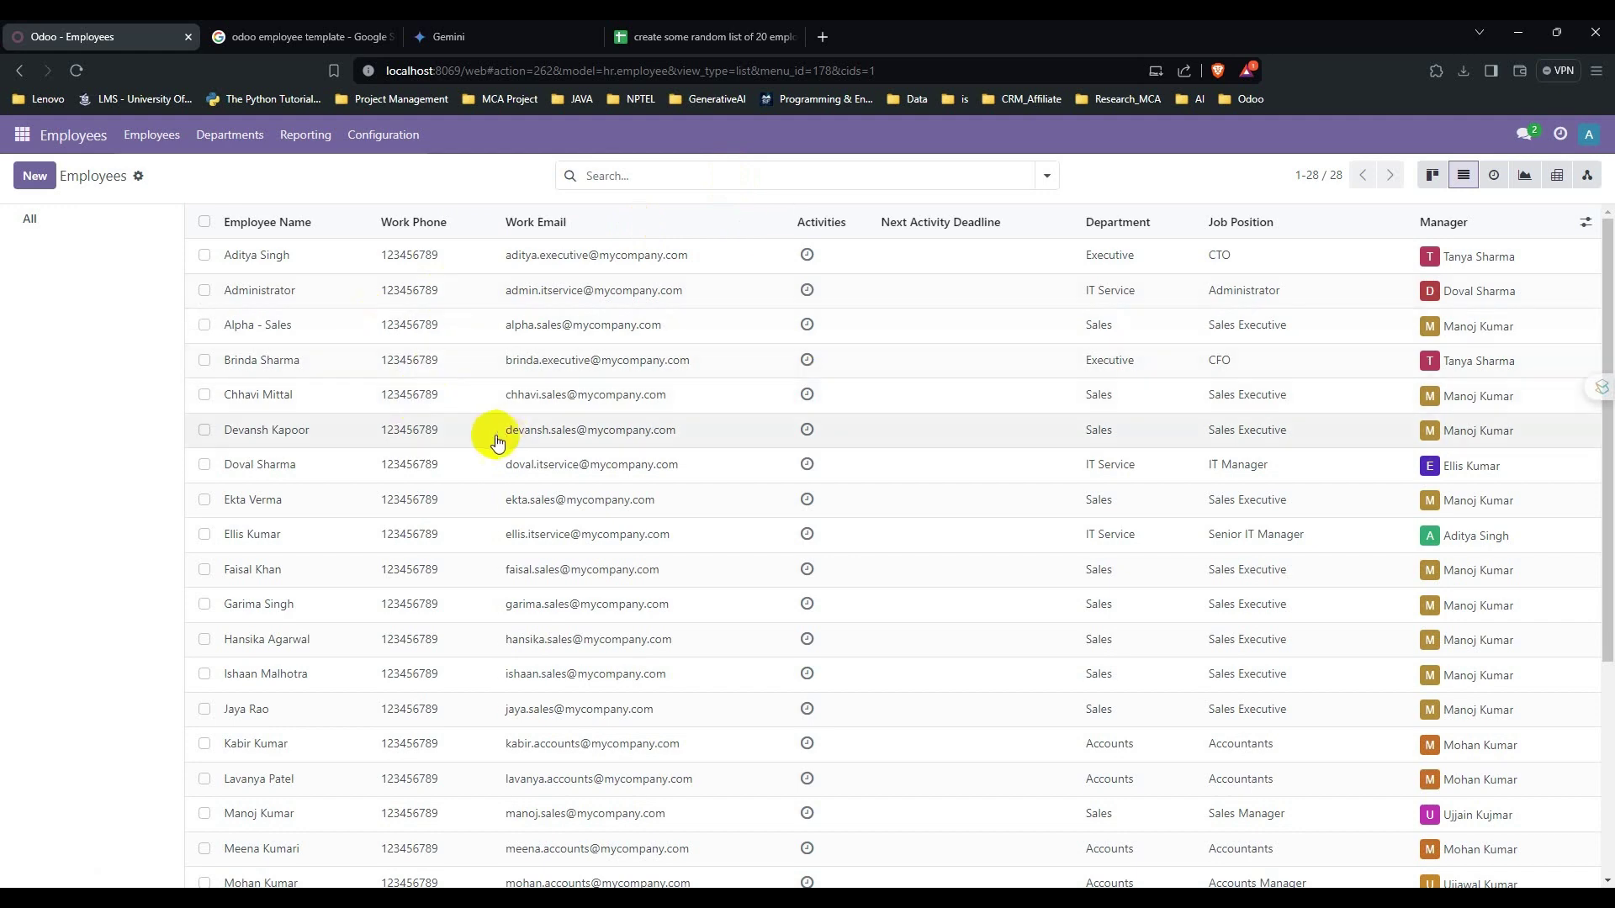
Show the employees in the Org Chart hierarchy view.
click(136, 148)
click(163, 189)
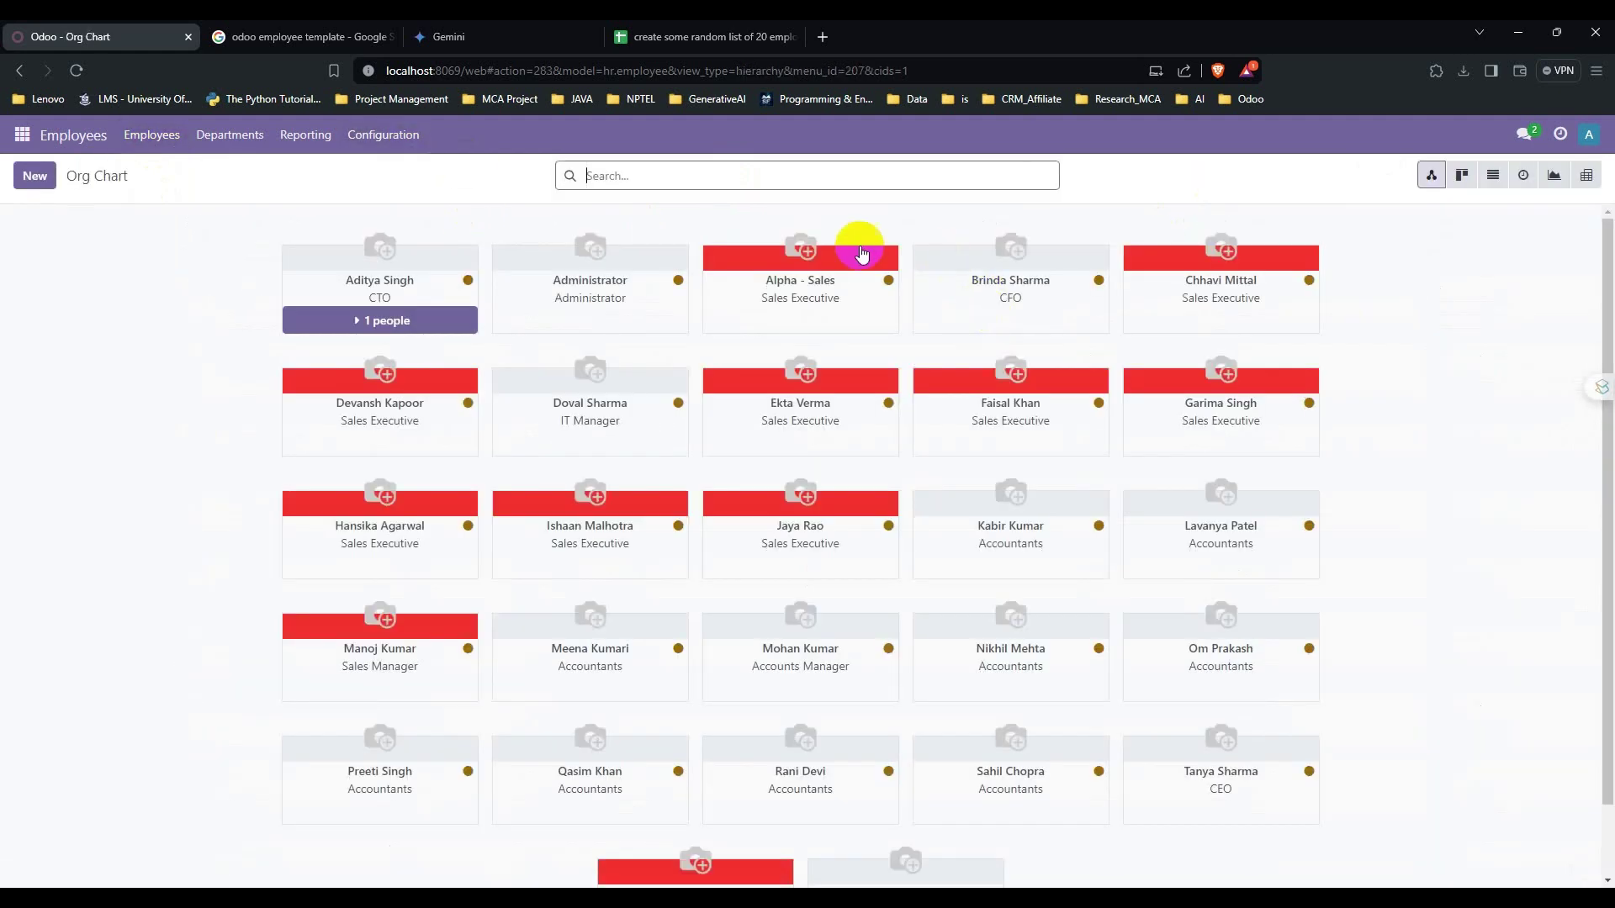
scroll(925, 673, down, 1)
scroll(931, 664, up, 1)
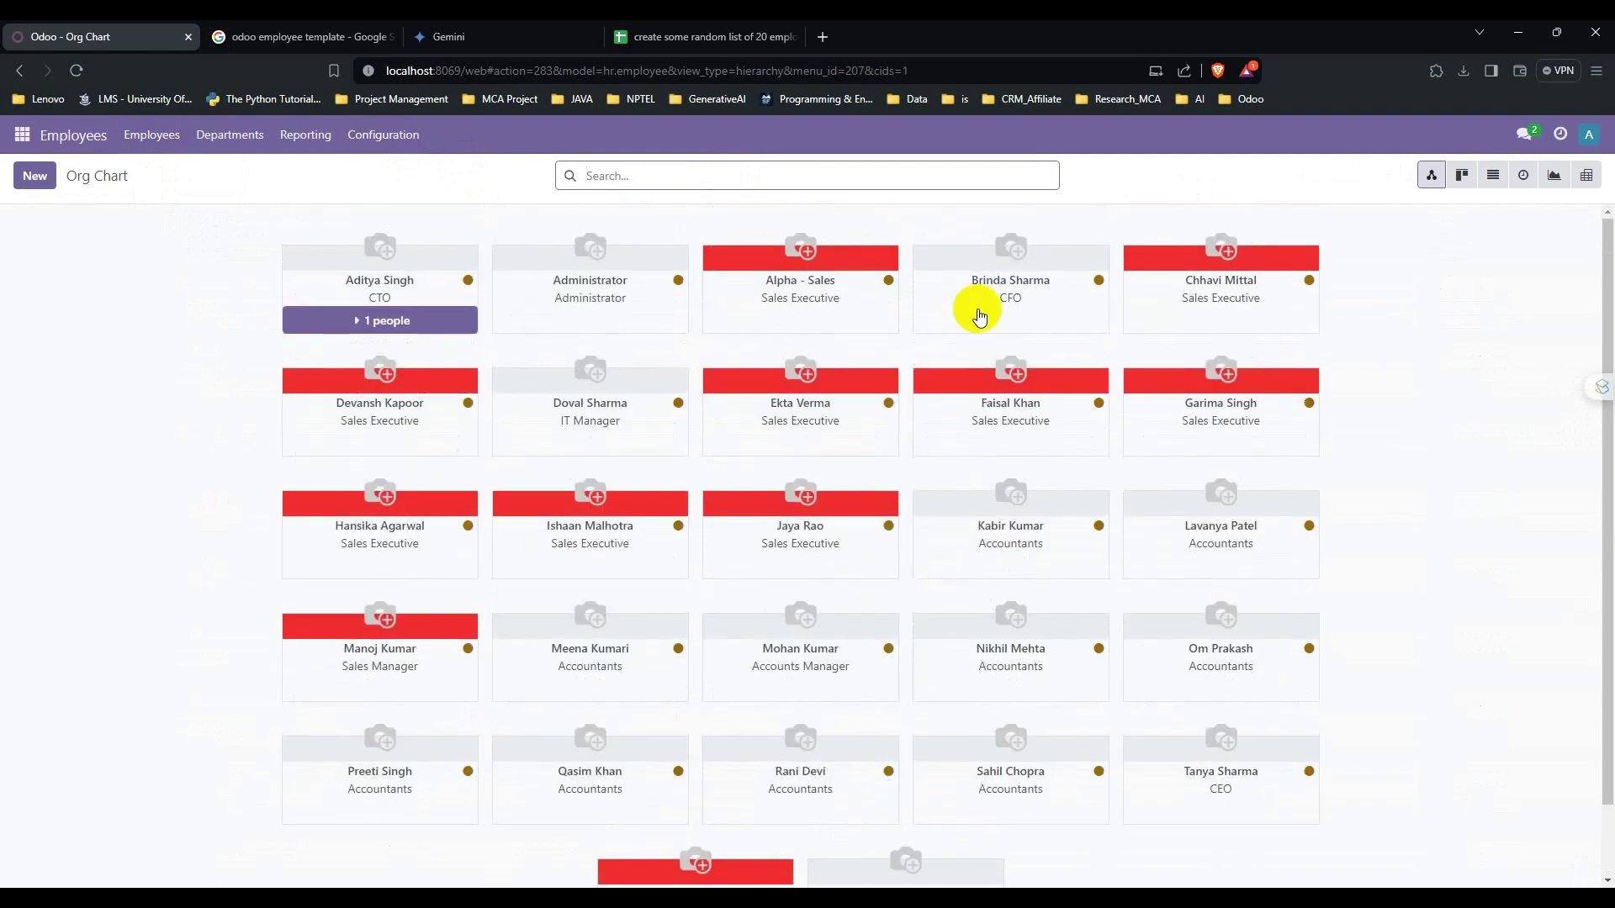
Show all employees in List view and review their department, job position and manager.
click(151, 136)
click(165, 170)
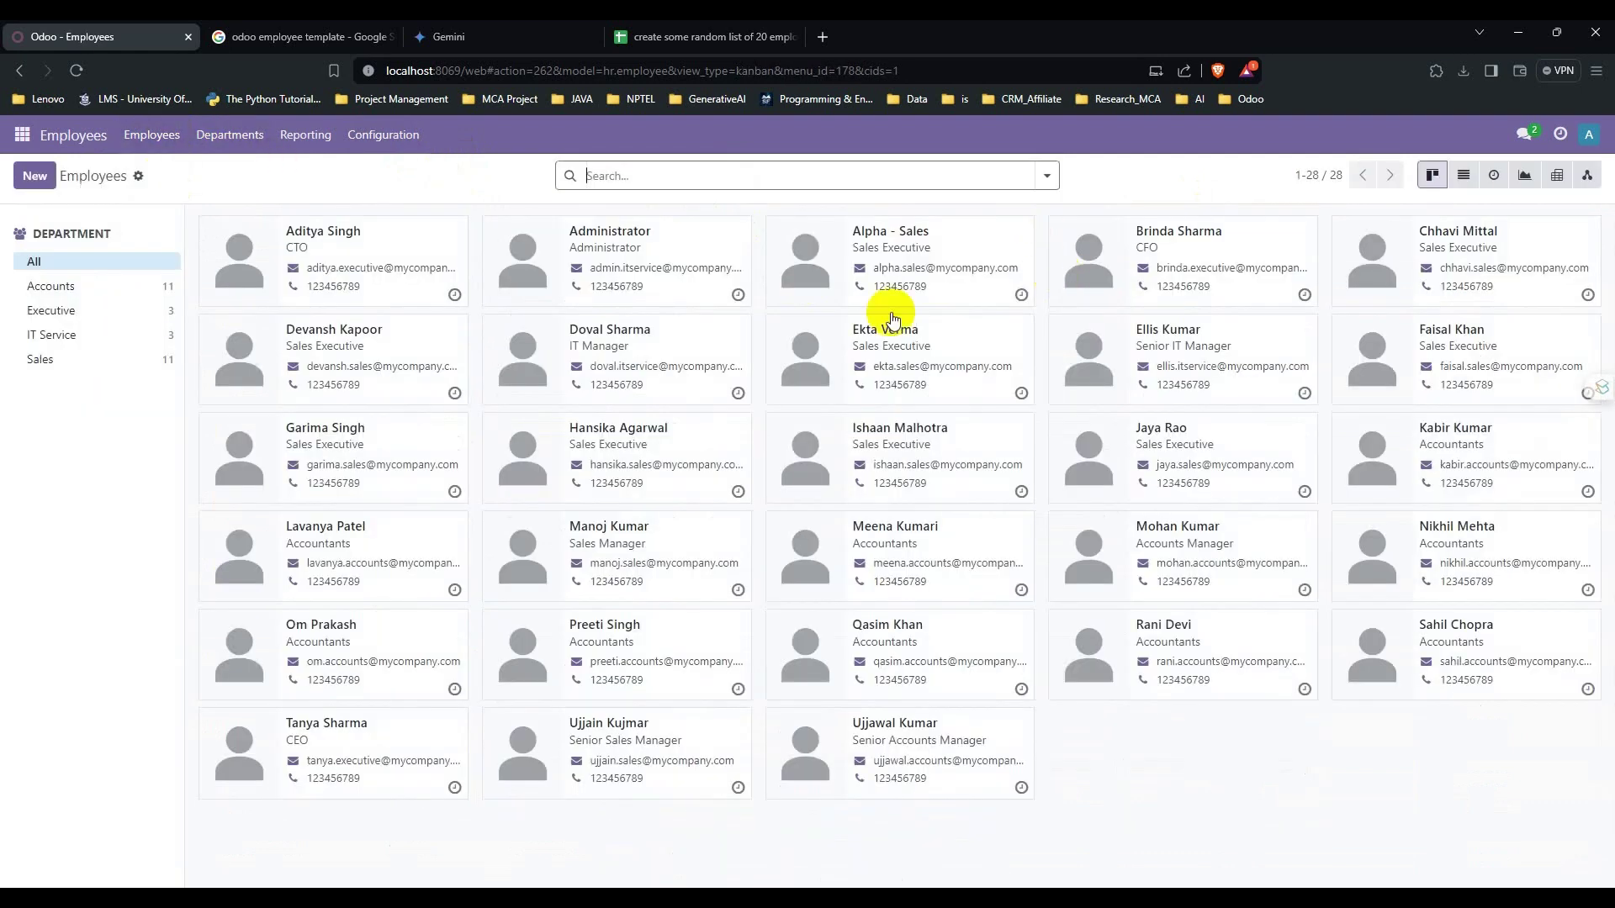
click(1463, 176)
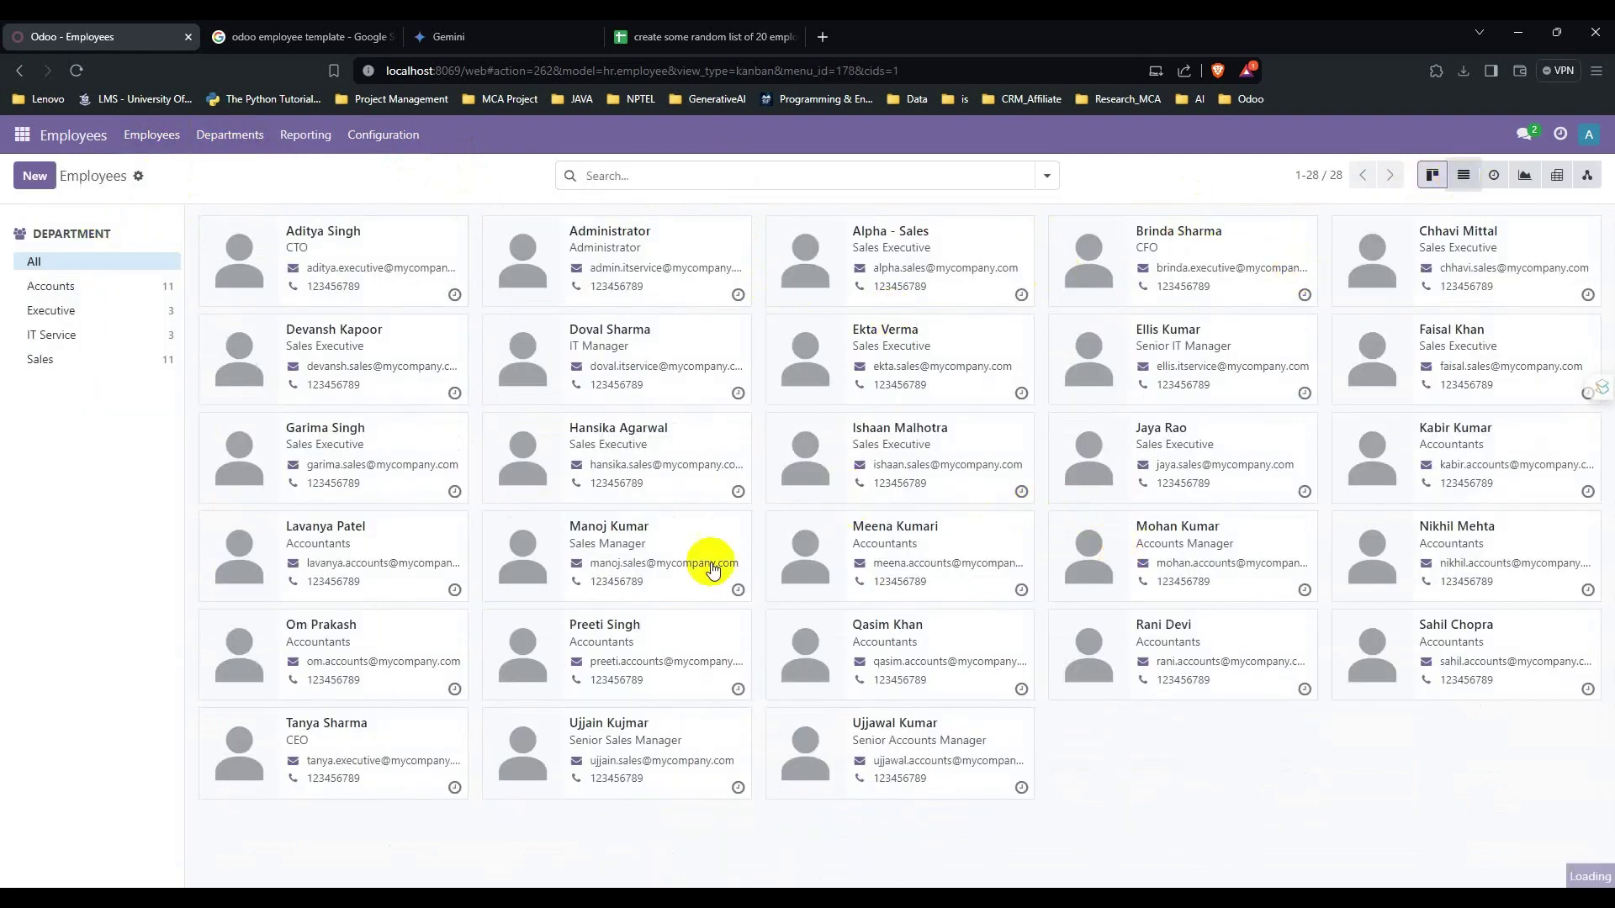
scroll(715, 555, down, 2)
scroll(719, 589, down, 2)
scroll(1442, 738, up, 4)
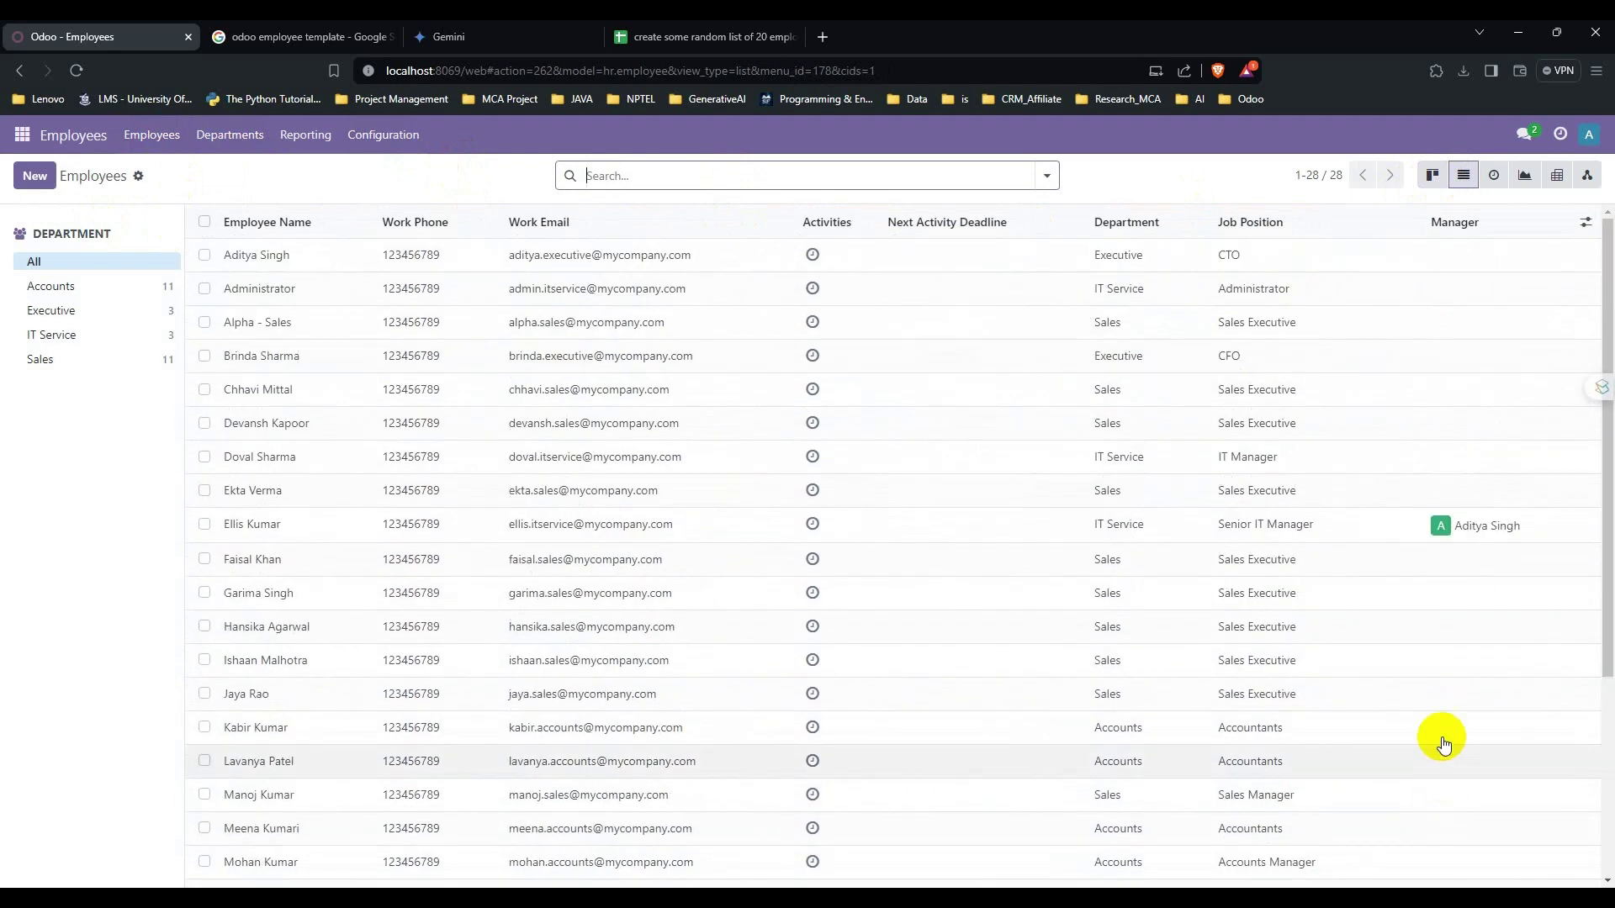
scroll(1305, 738, down, 2)
scroll(1312, 744, down, 2)
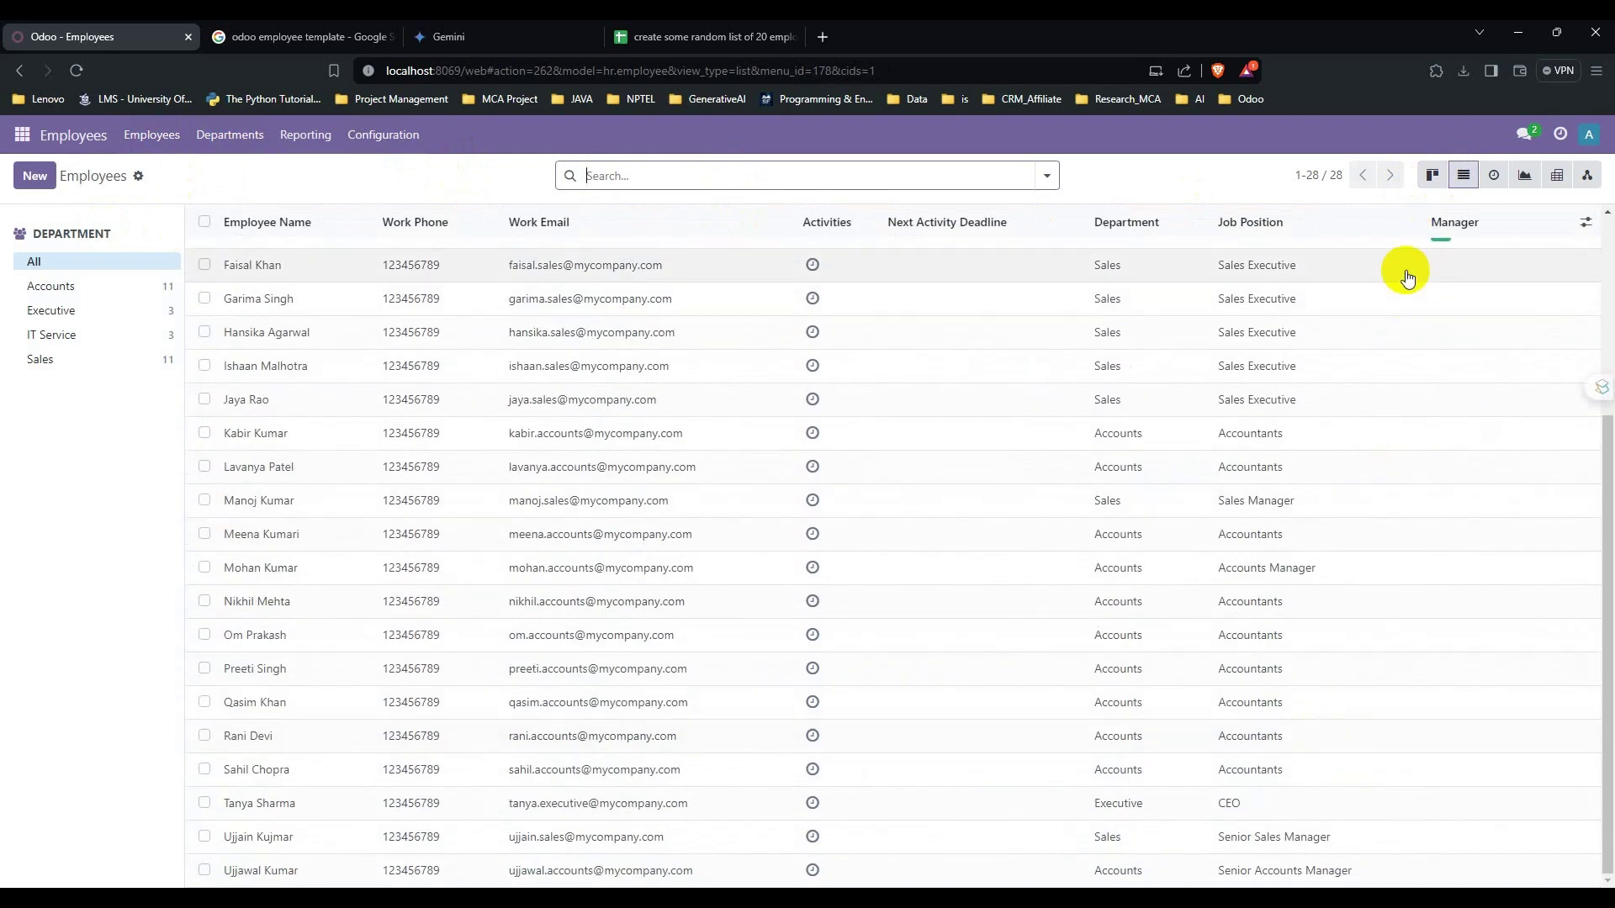
scroll(1400, 583, up, 3)
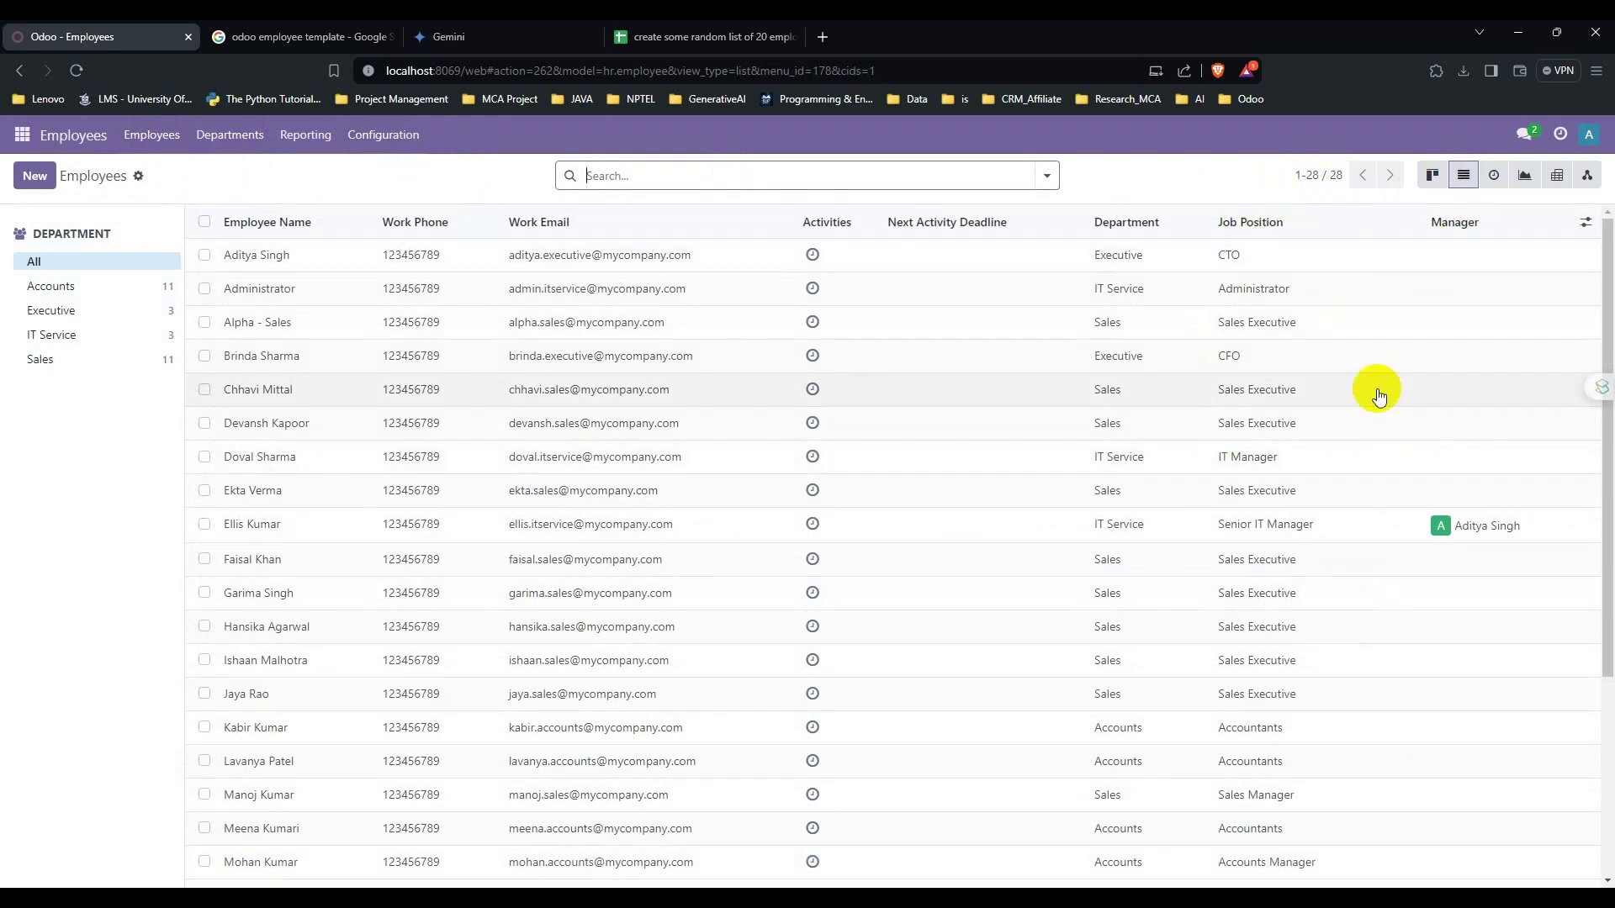
scroll(1388, 584, down, 4)
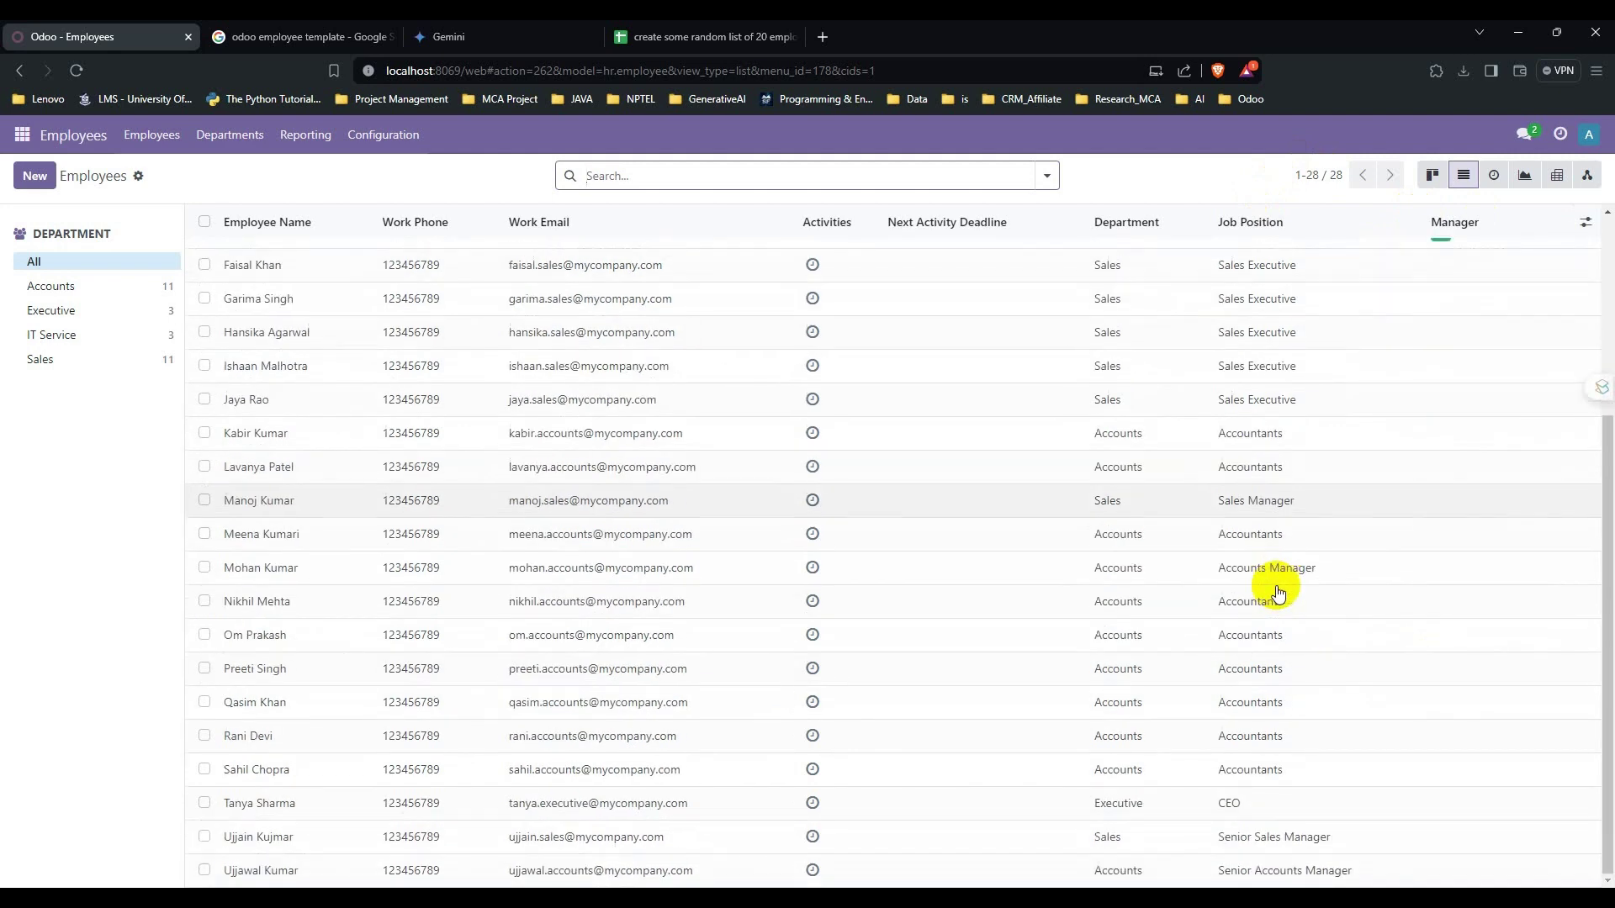
scroll(1312, 744, up, 4)
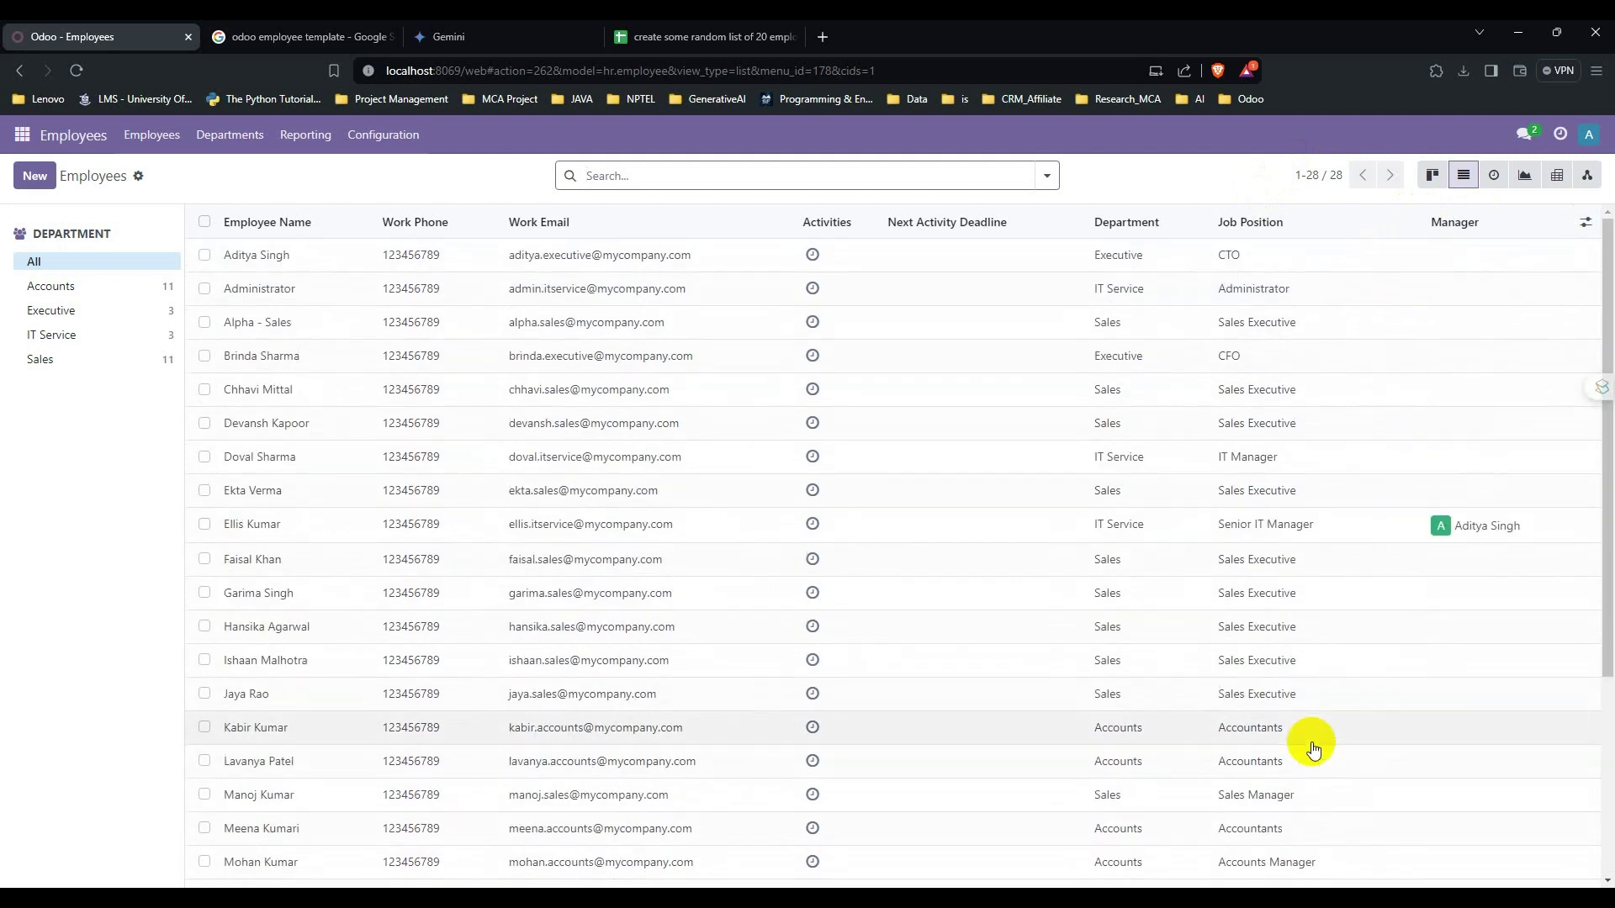
Sort by department and select the nine Accountants, excluding the Accounts Manager.
click(1140, 232)
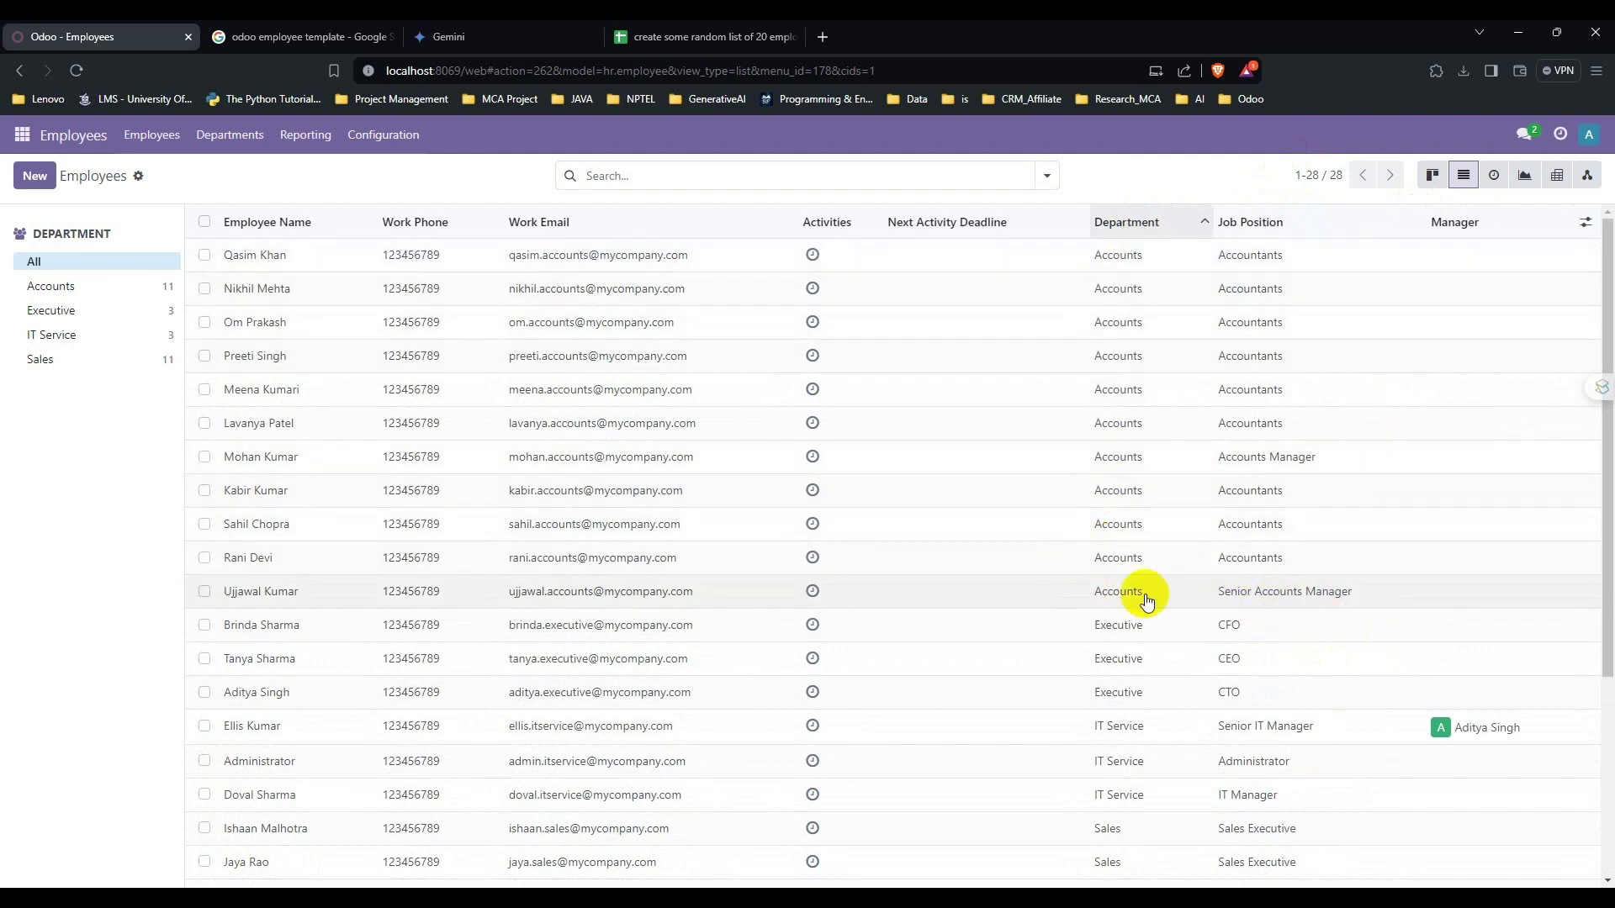
click(205, 559)
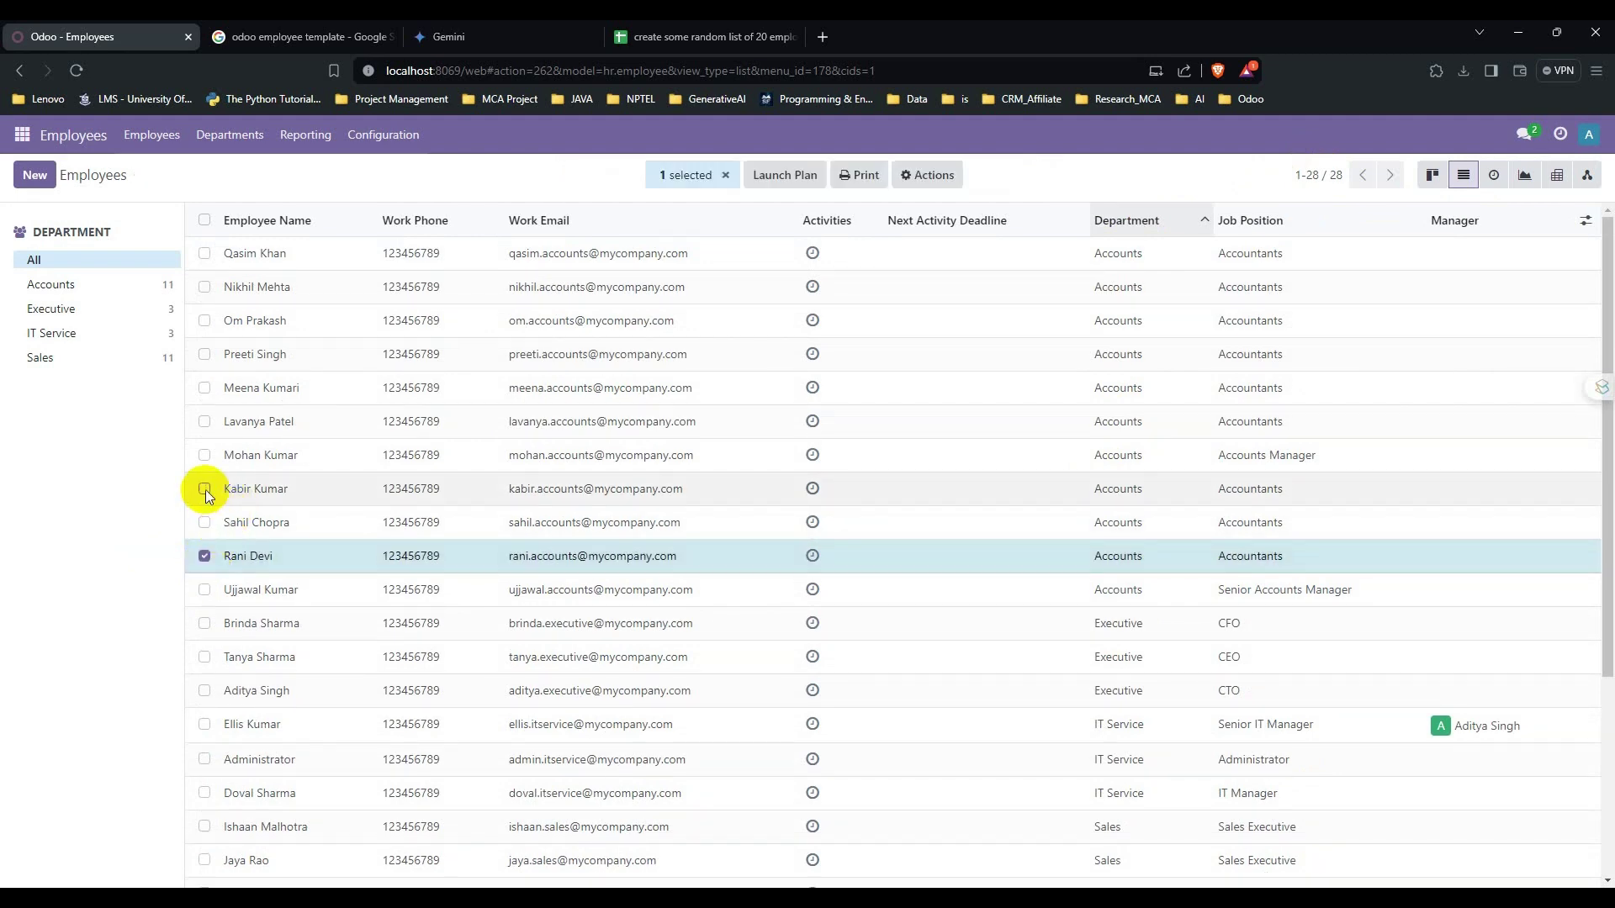
shift+click(204, 254)
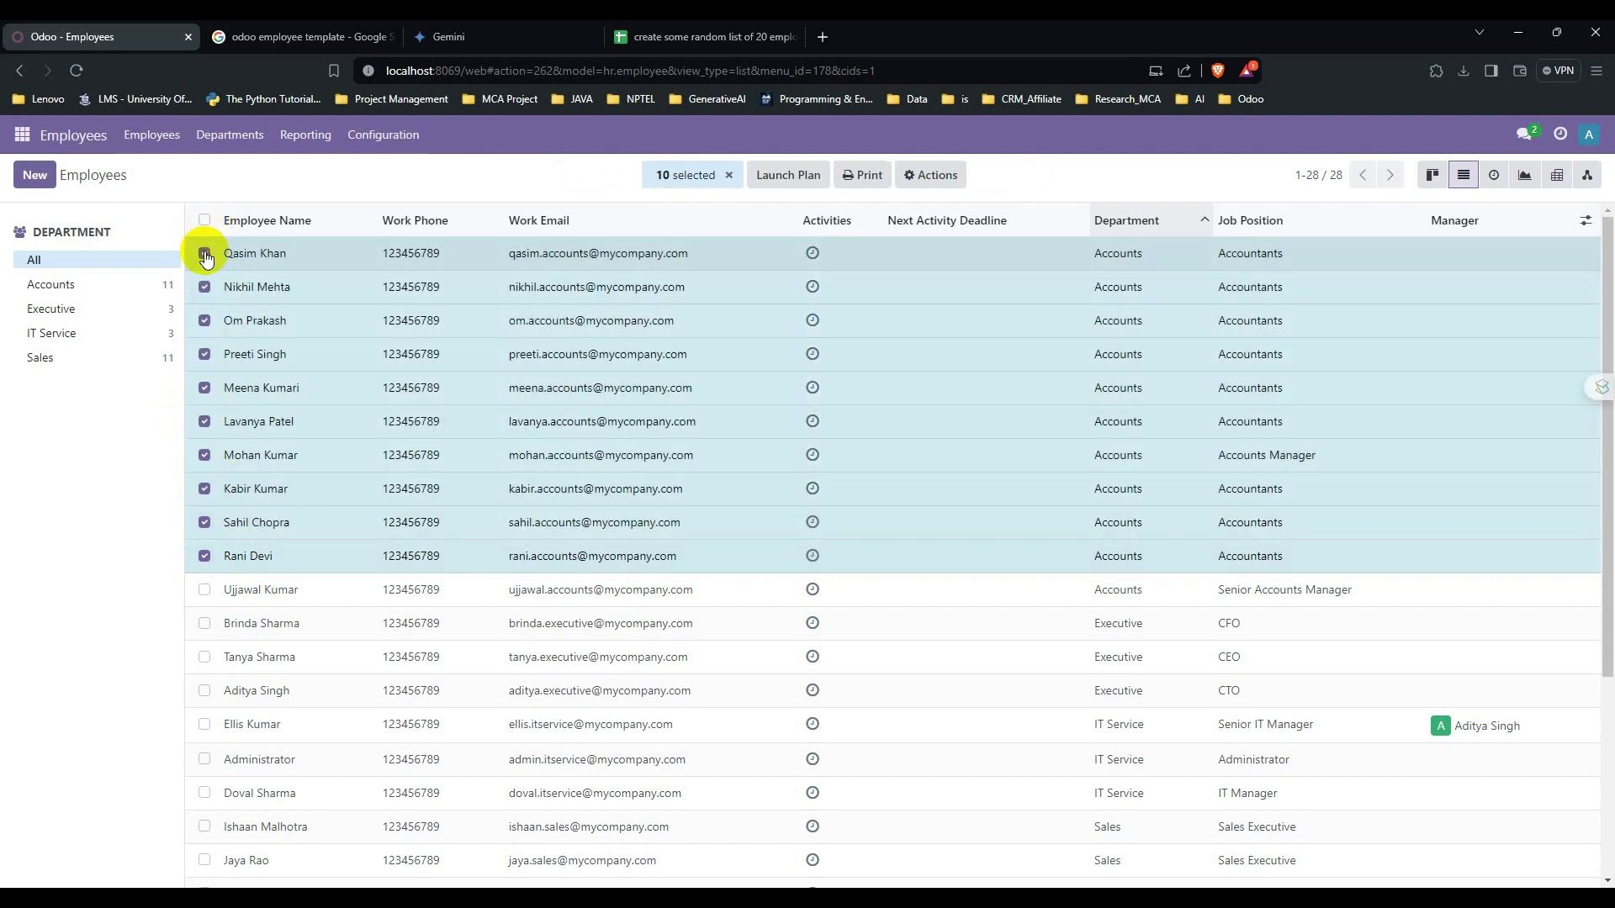
click(204, 455)
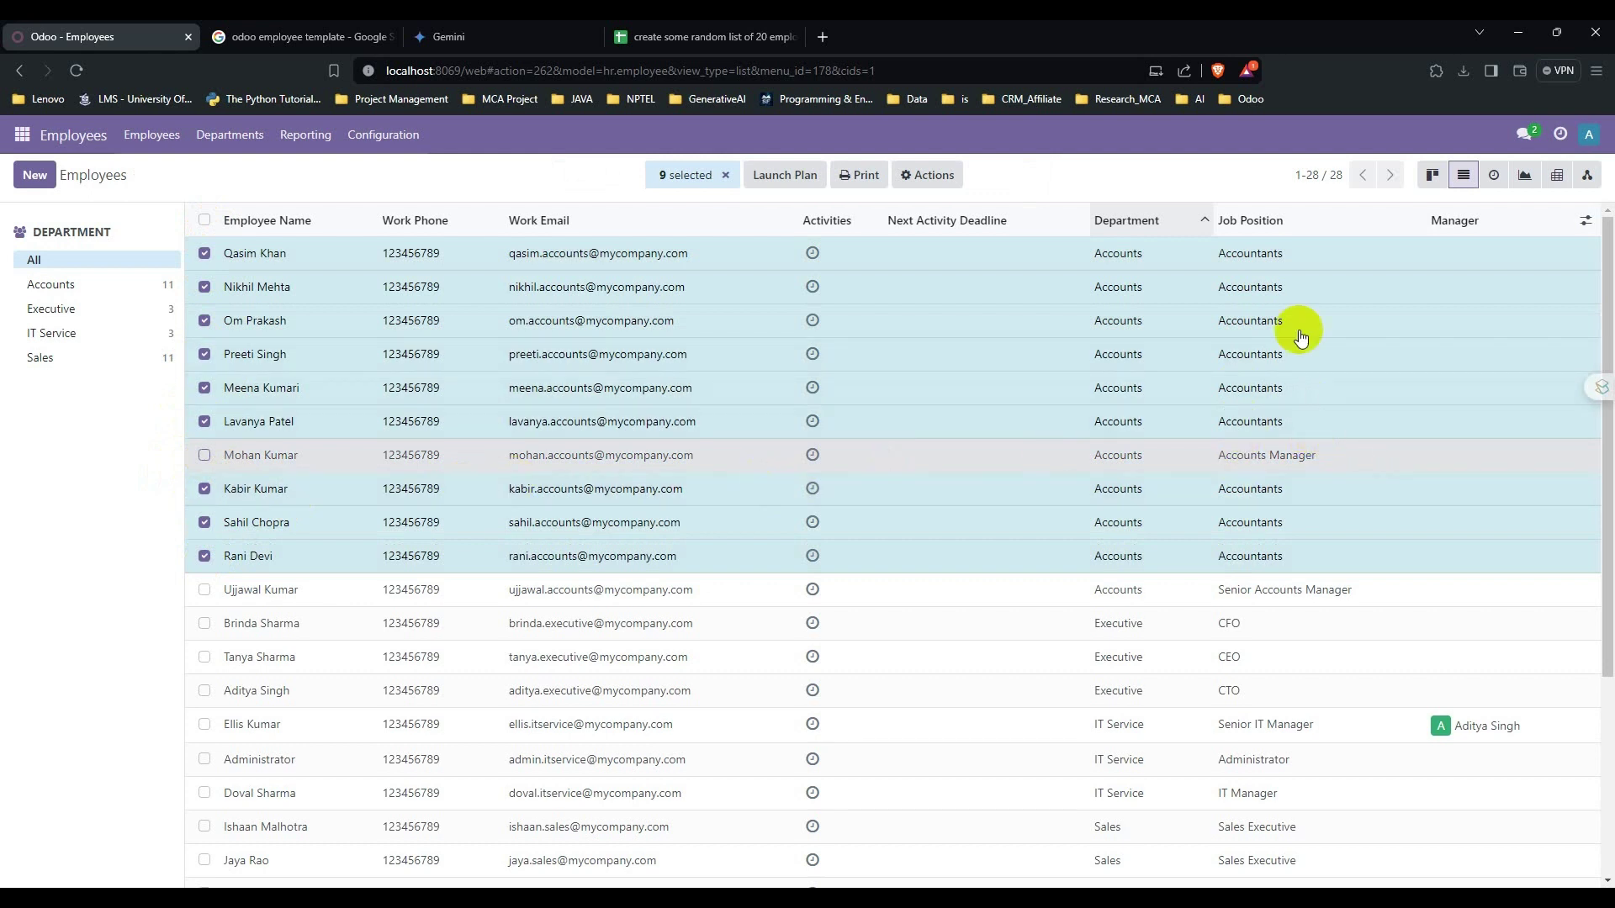
Bulk-set the nine Accountants' manager to the Accounts Manager, then open his employee form.
right_click(1474, 254)
click(1510, 252)
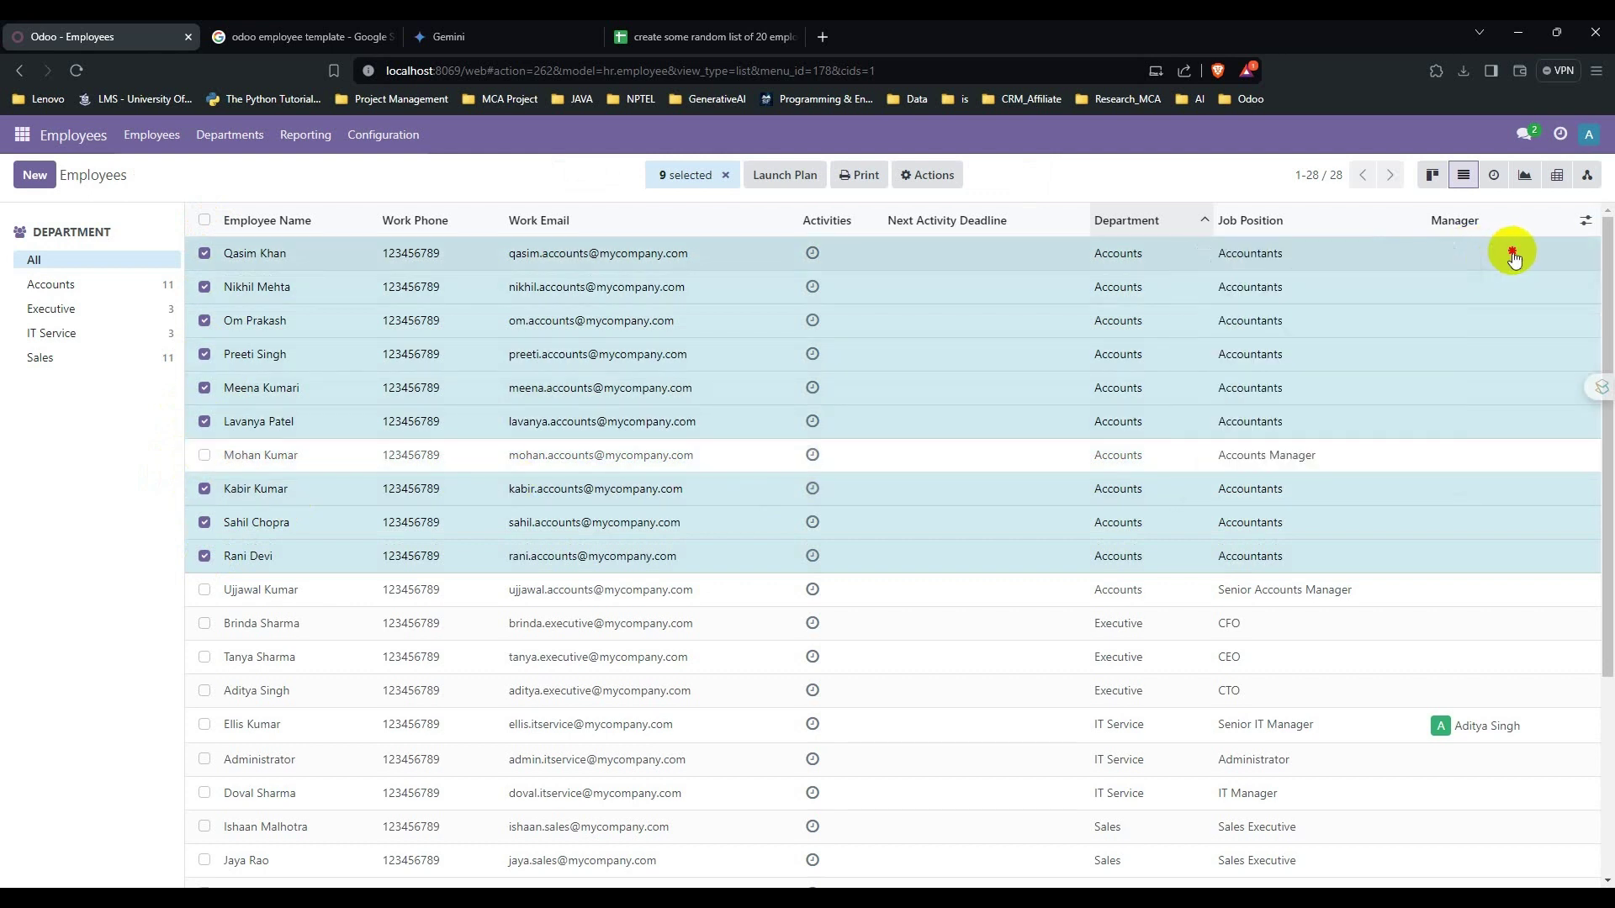
click(1492, 254)
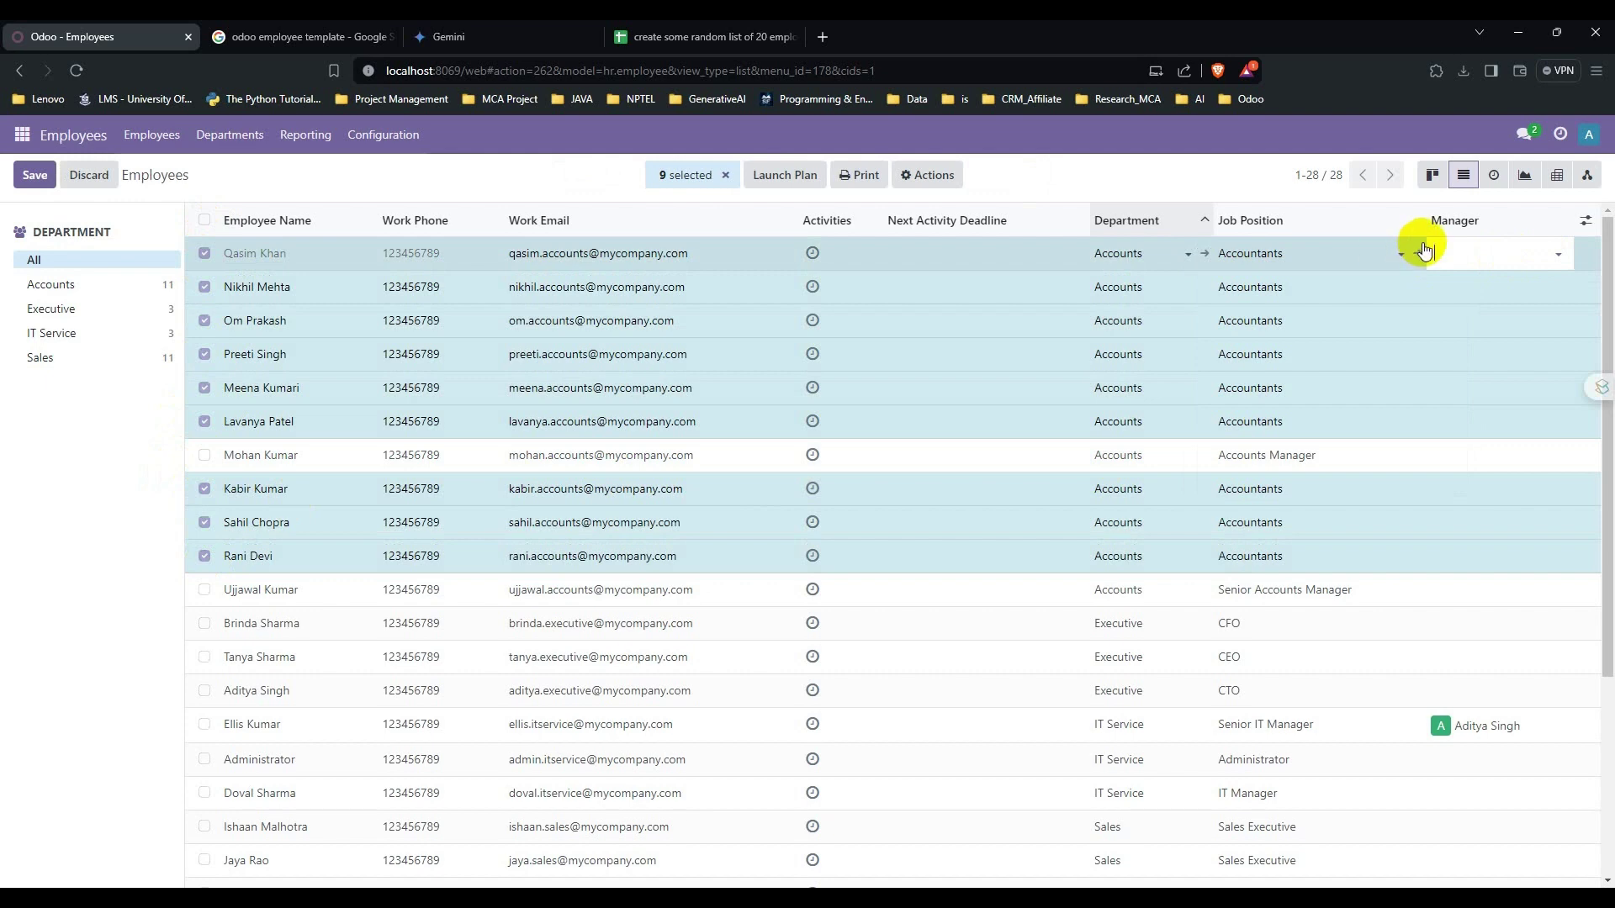
text(mohan)
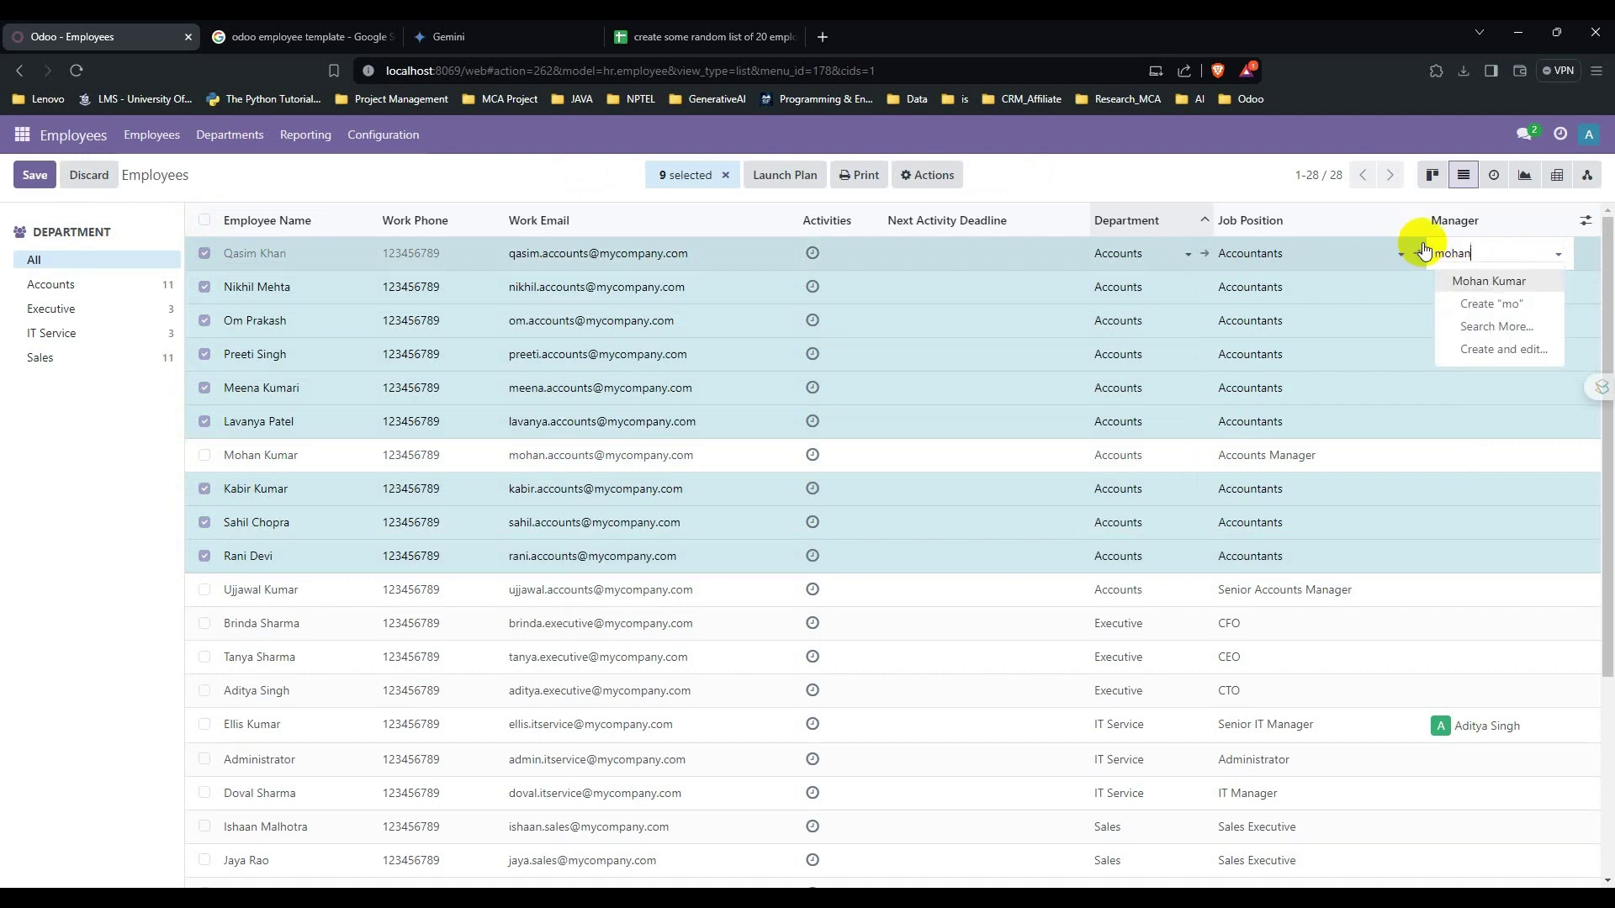
click(1481, 281)
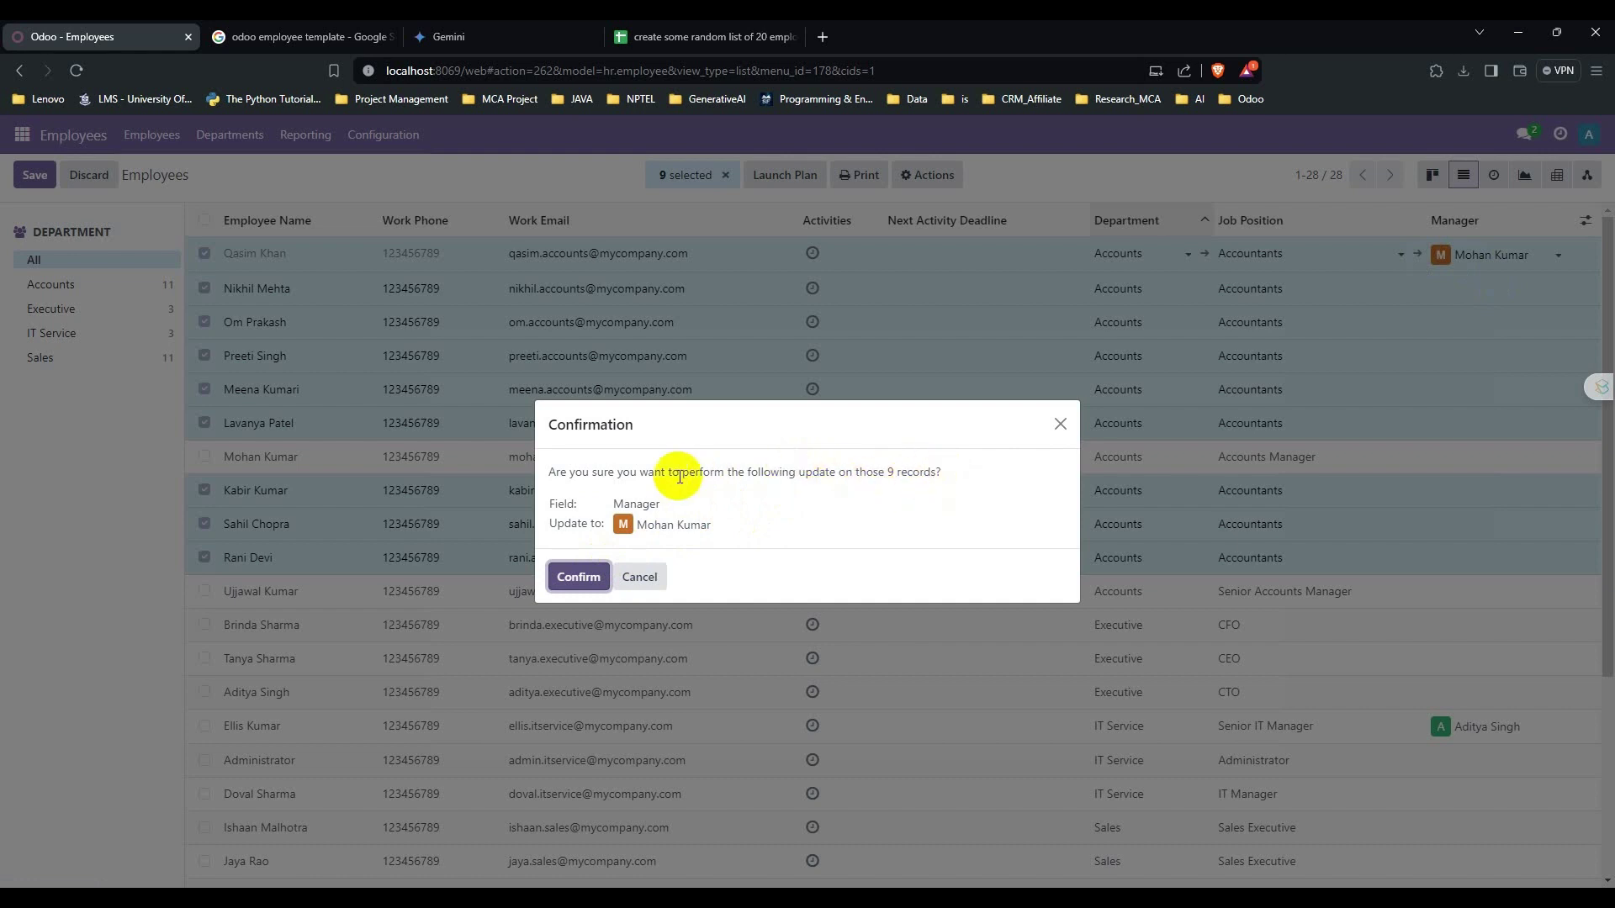
click(575, 577)
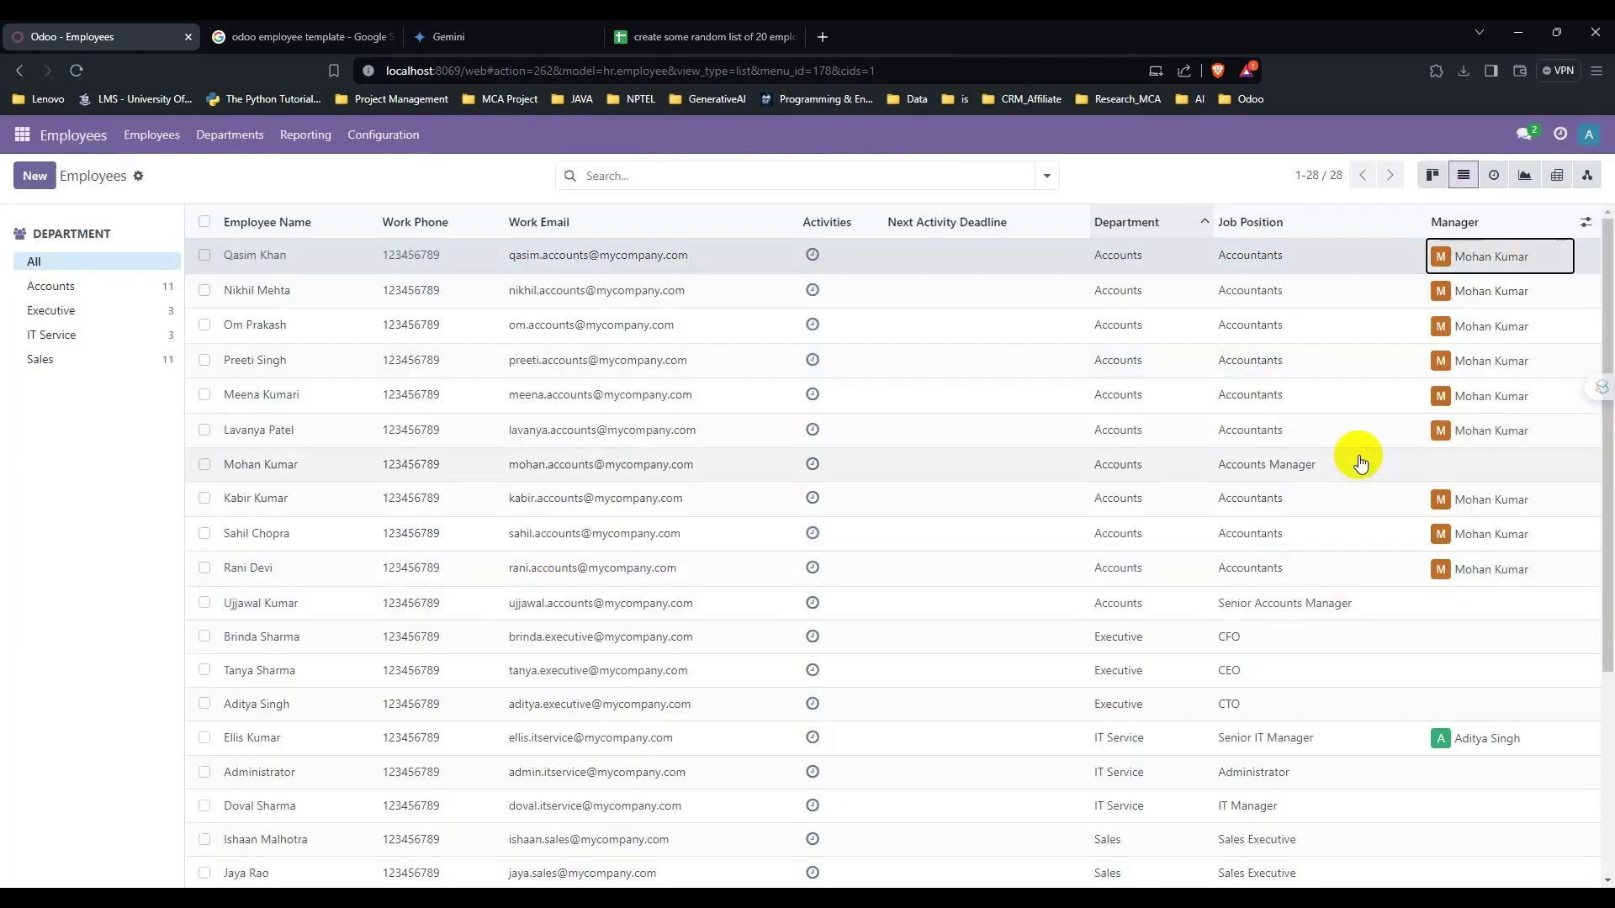
click(1453, 473)
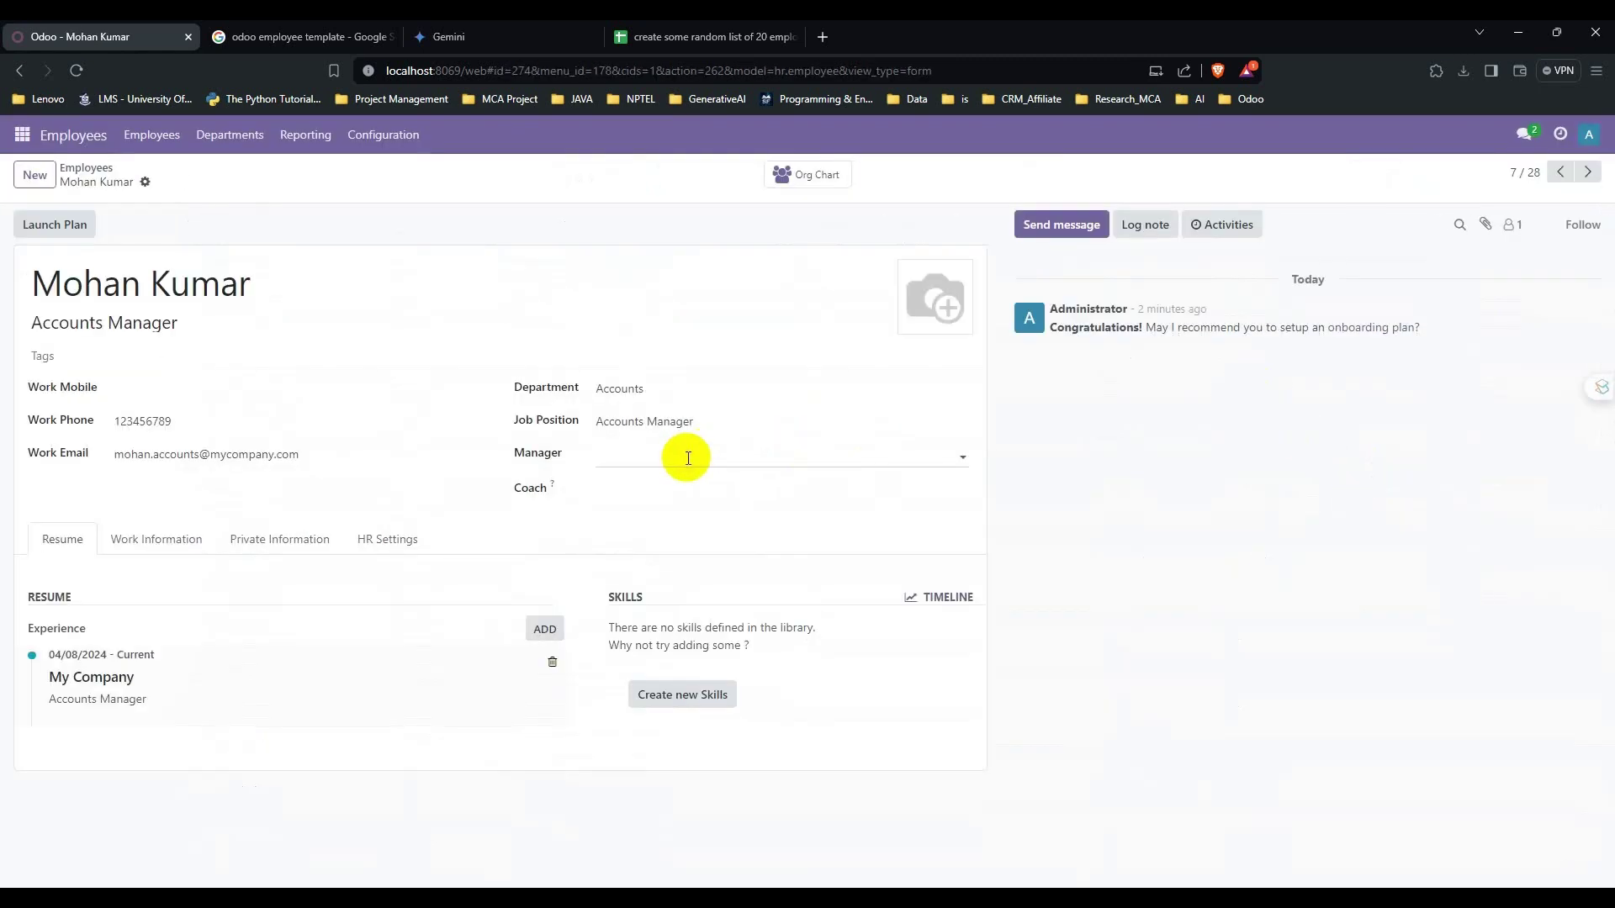
Set the Accounts Manager's manager to the Senior Accounts Manager and save.
click(688, 458)
text(u)
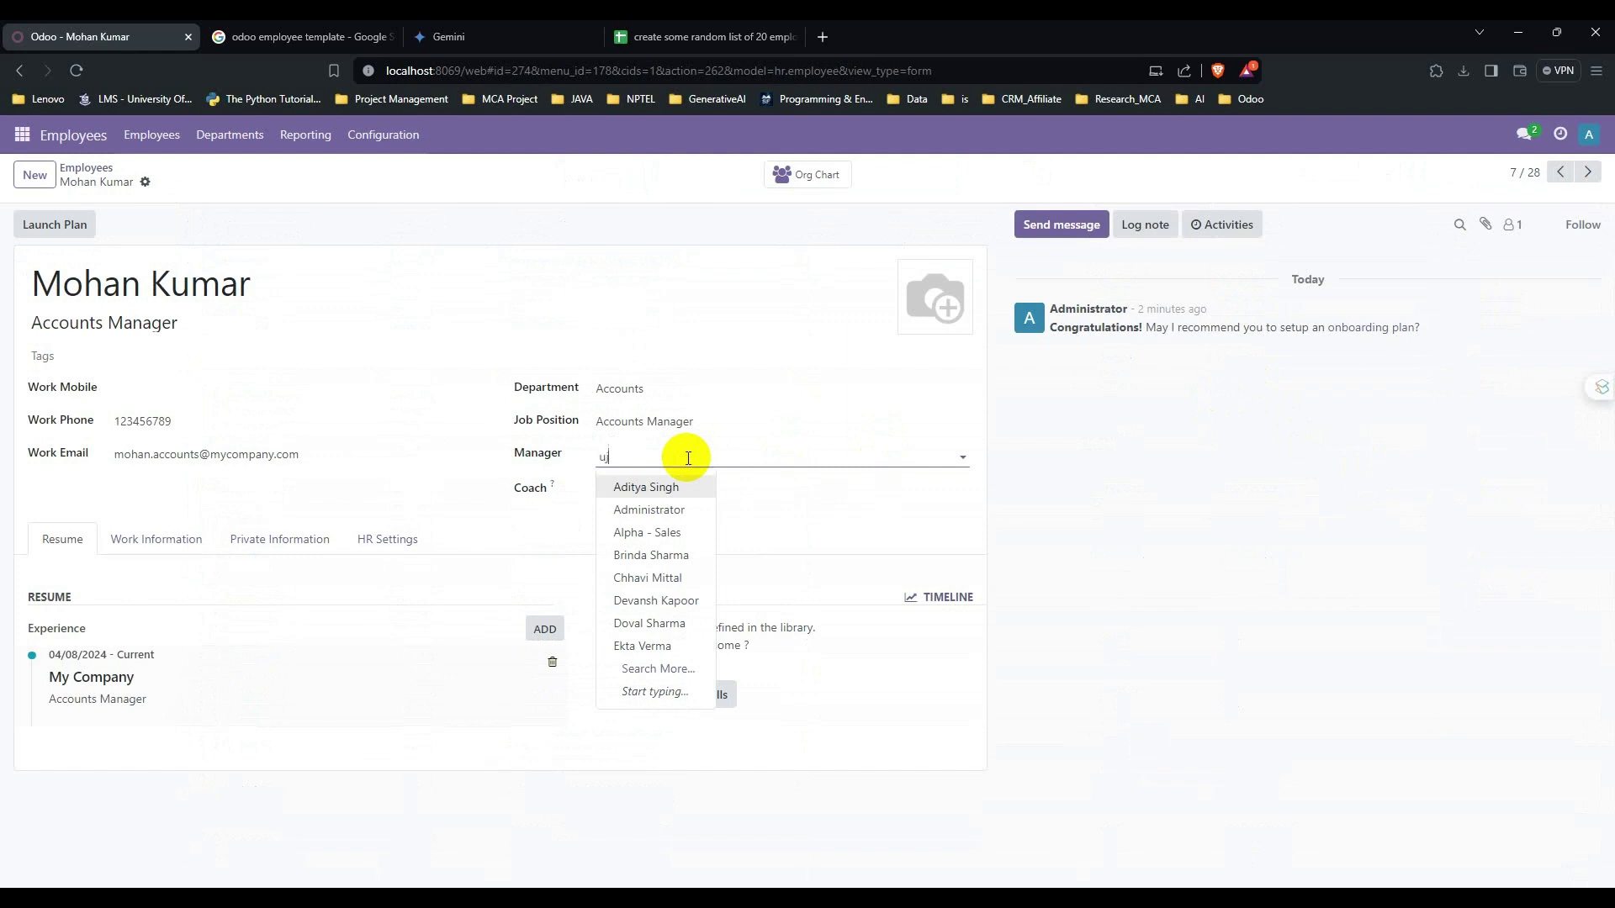
text(j)
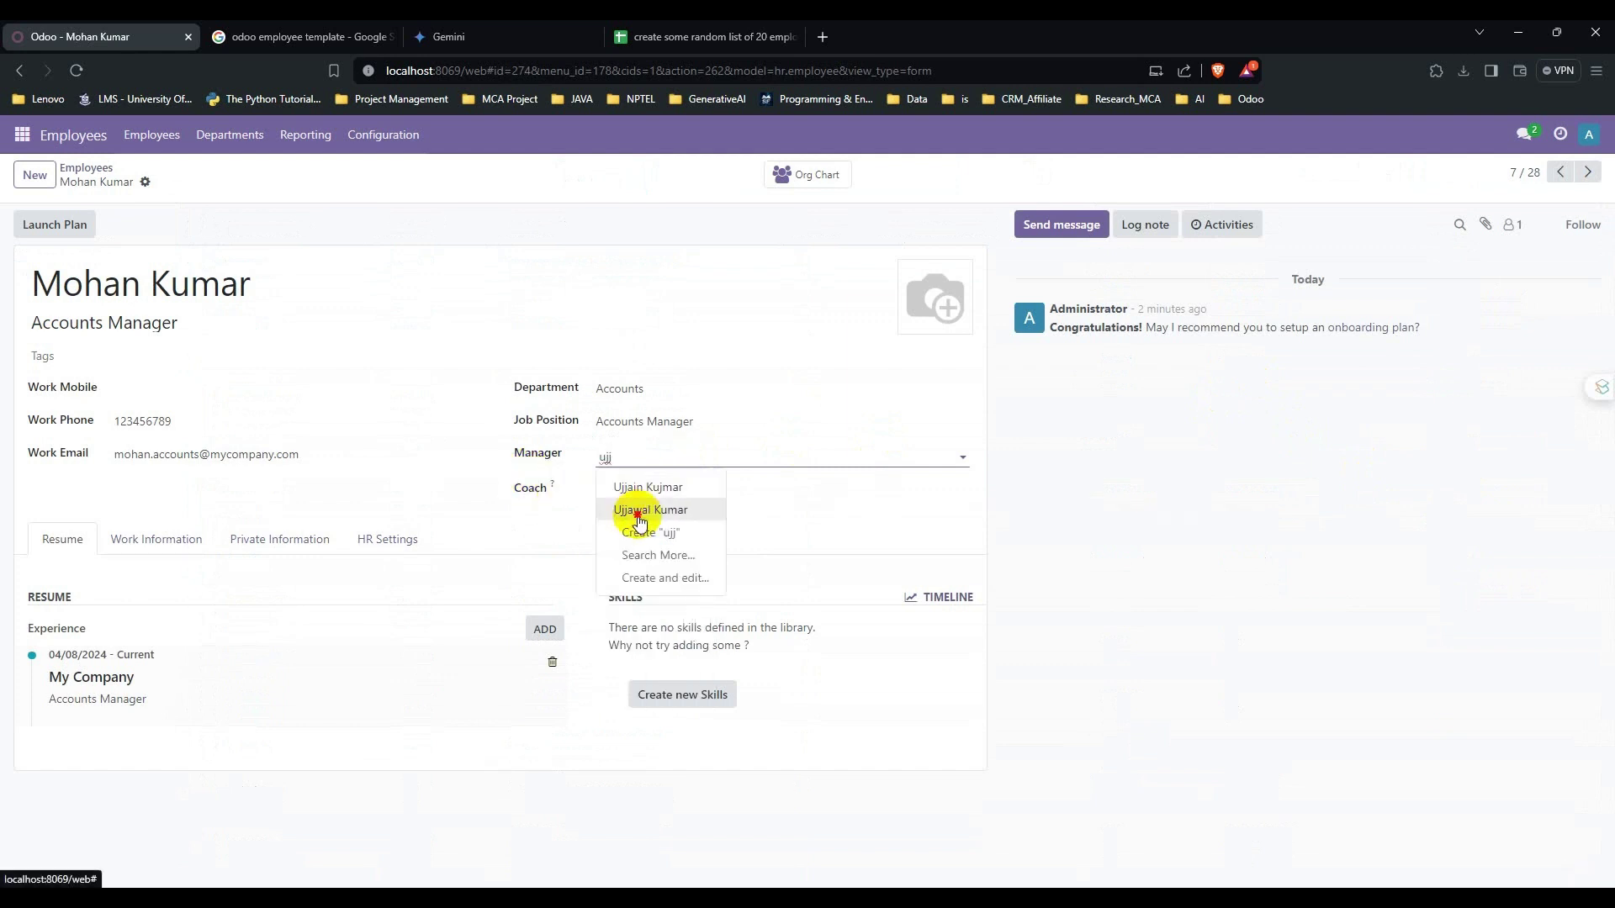
click(629, 510)
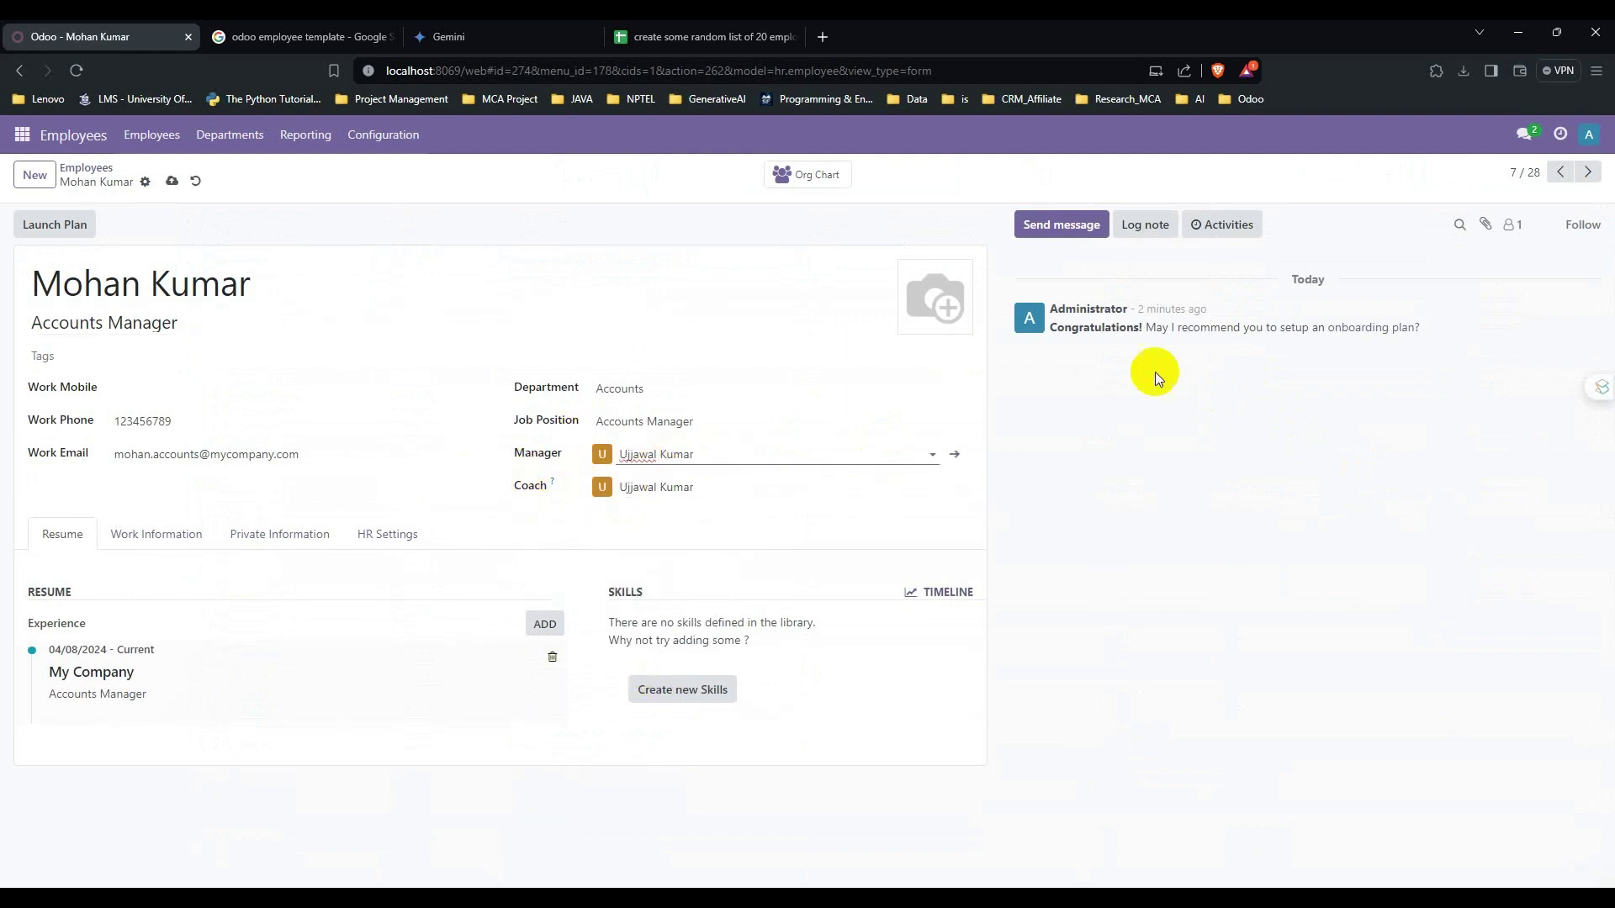
click(172, 183)
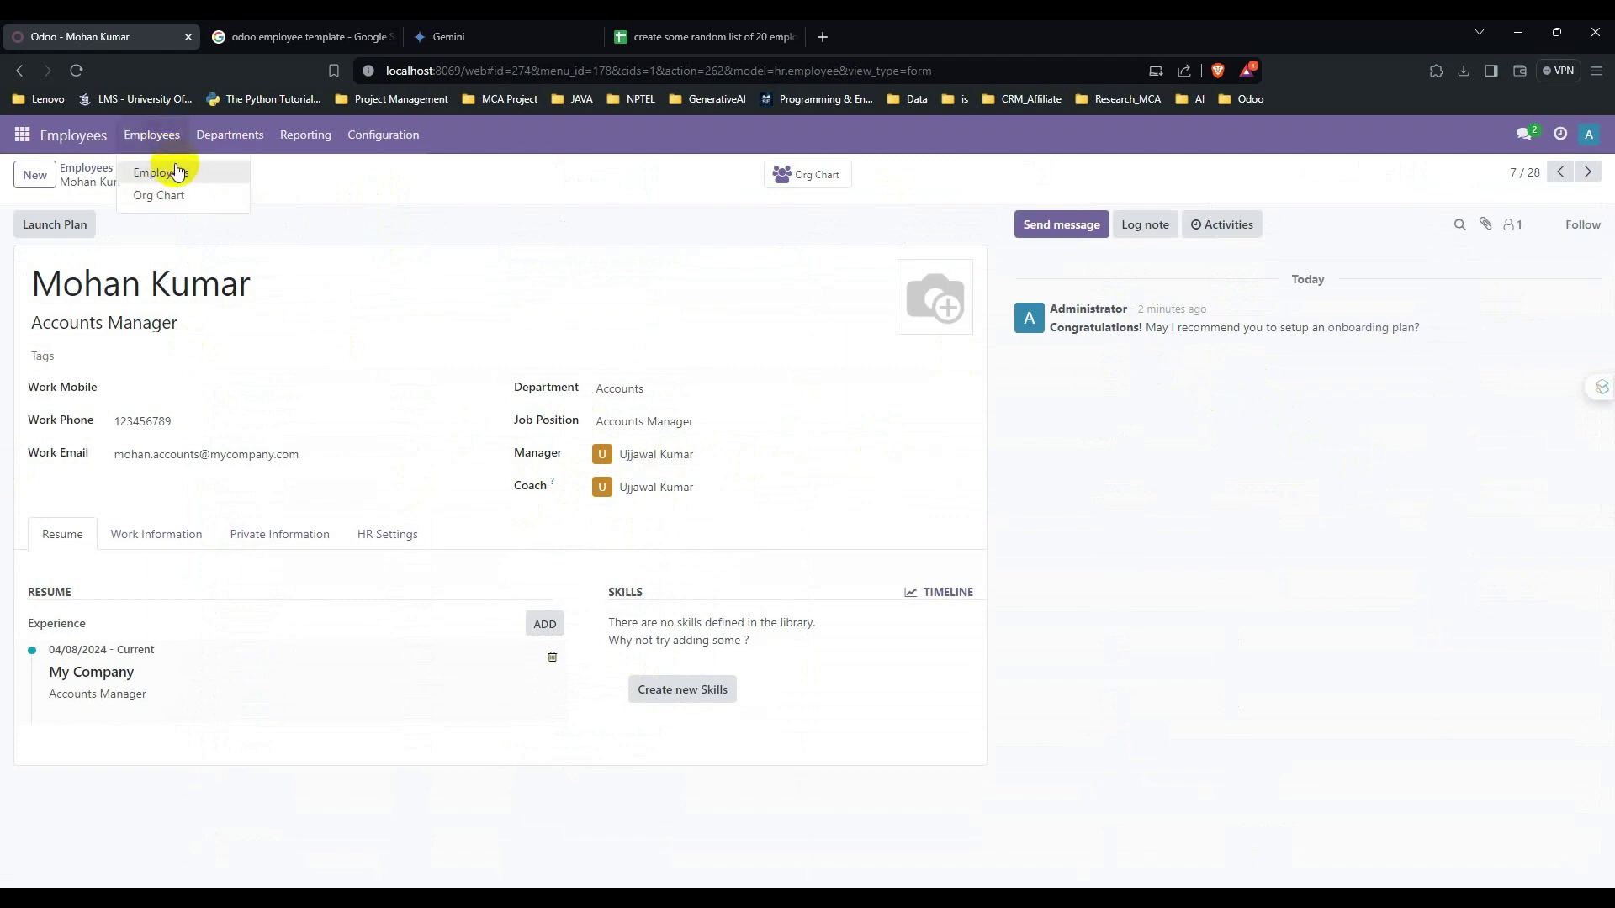
Return to the Employees overview in List view.
click(177, 172)
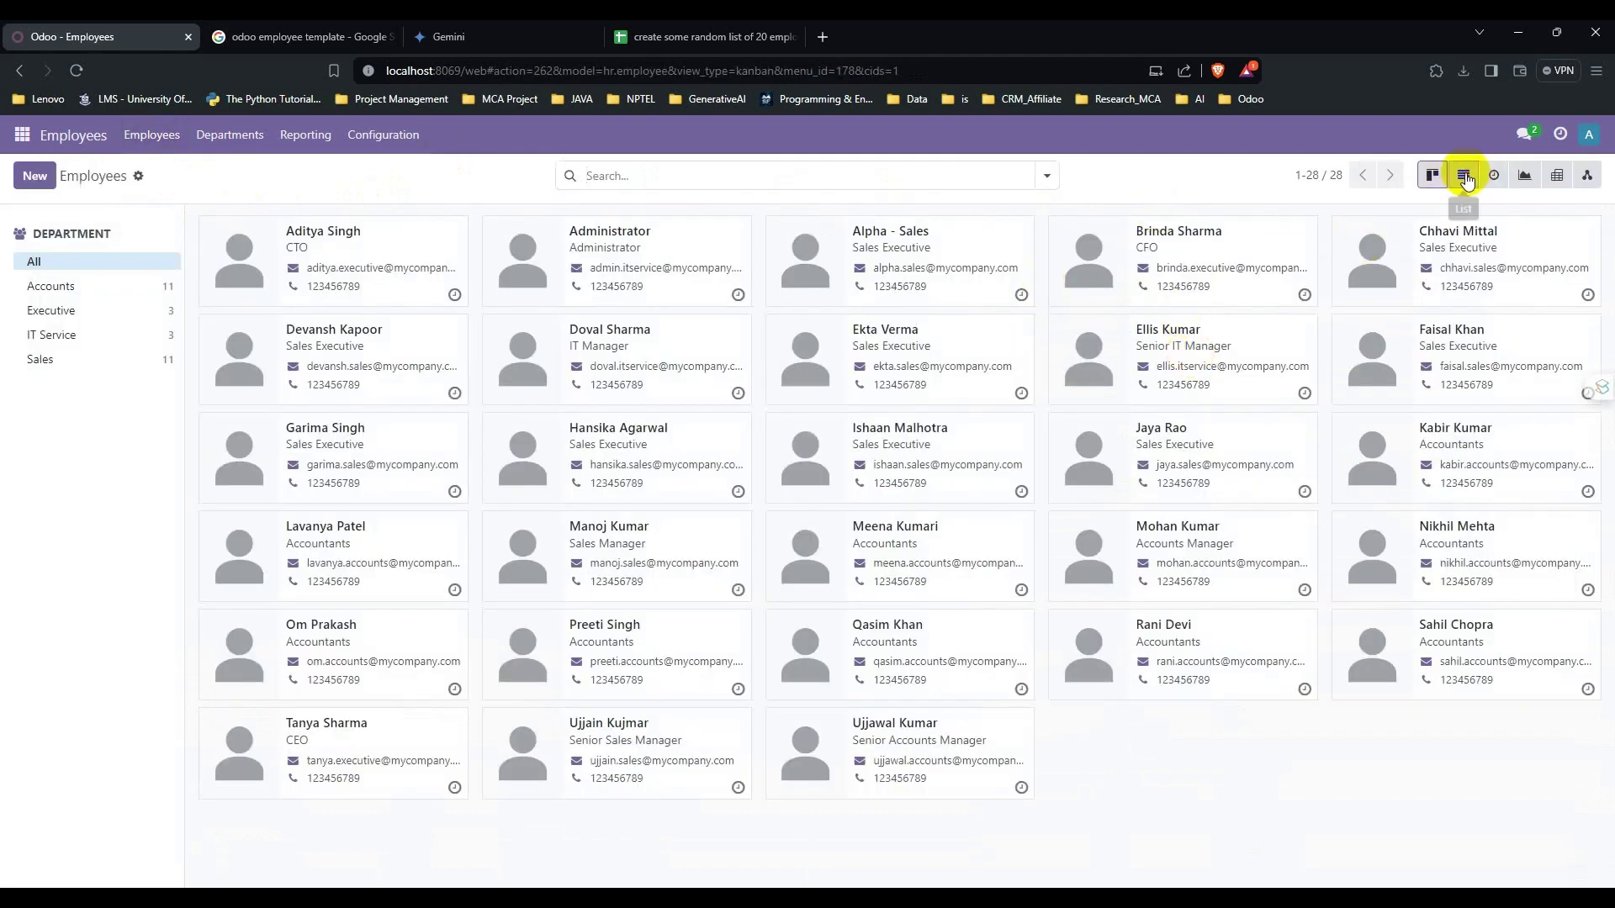
click(1463, 174)
scroll(1138, 529, down, 4)
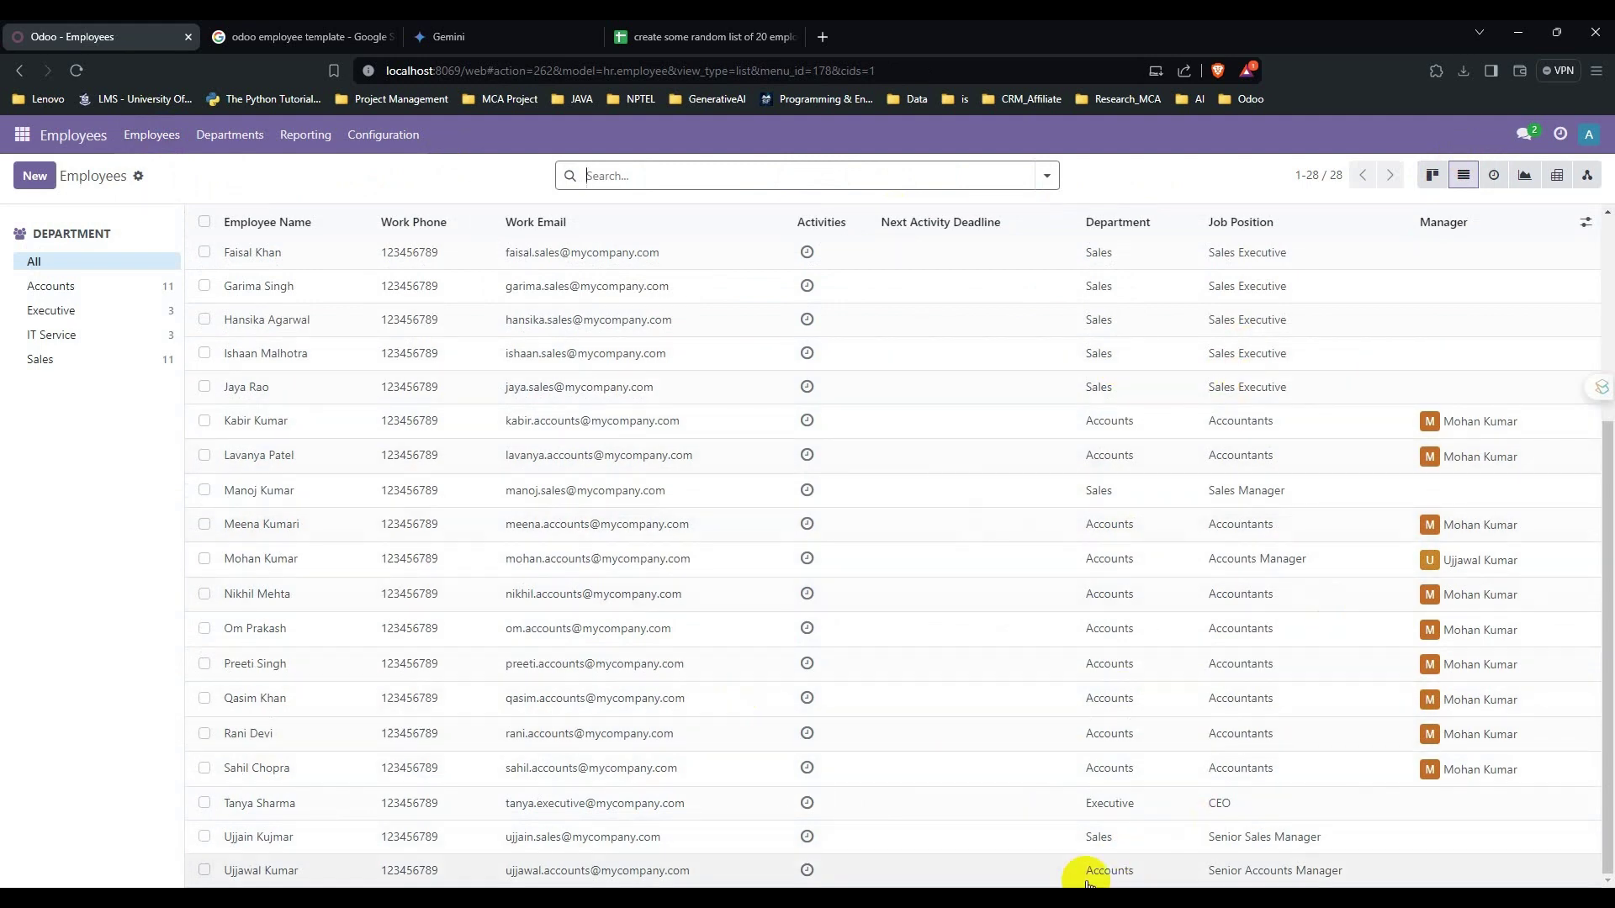
scroll(879, 396, up, 5)
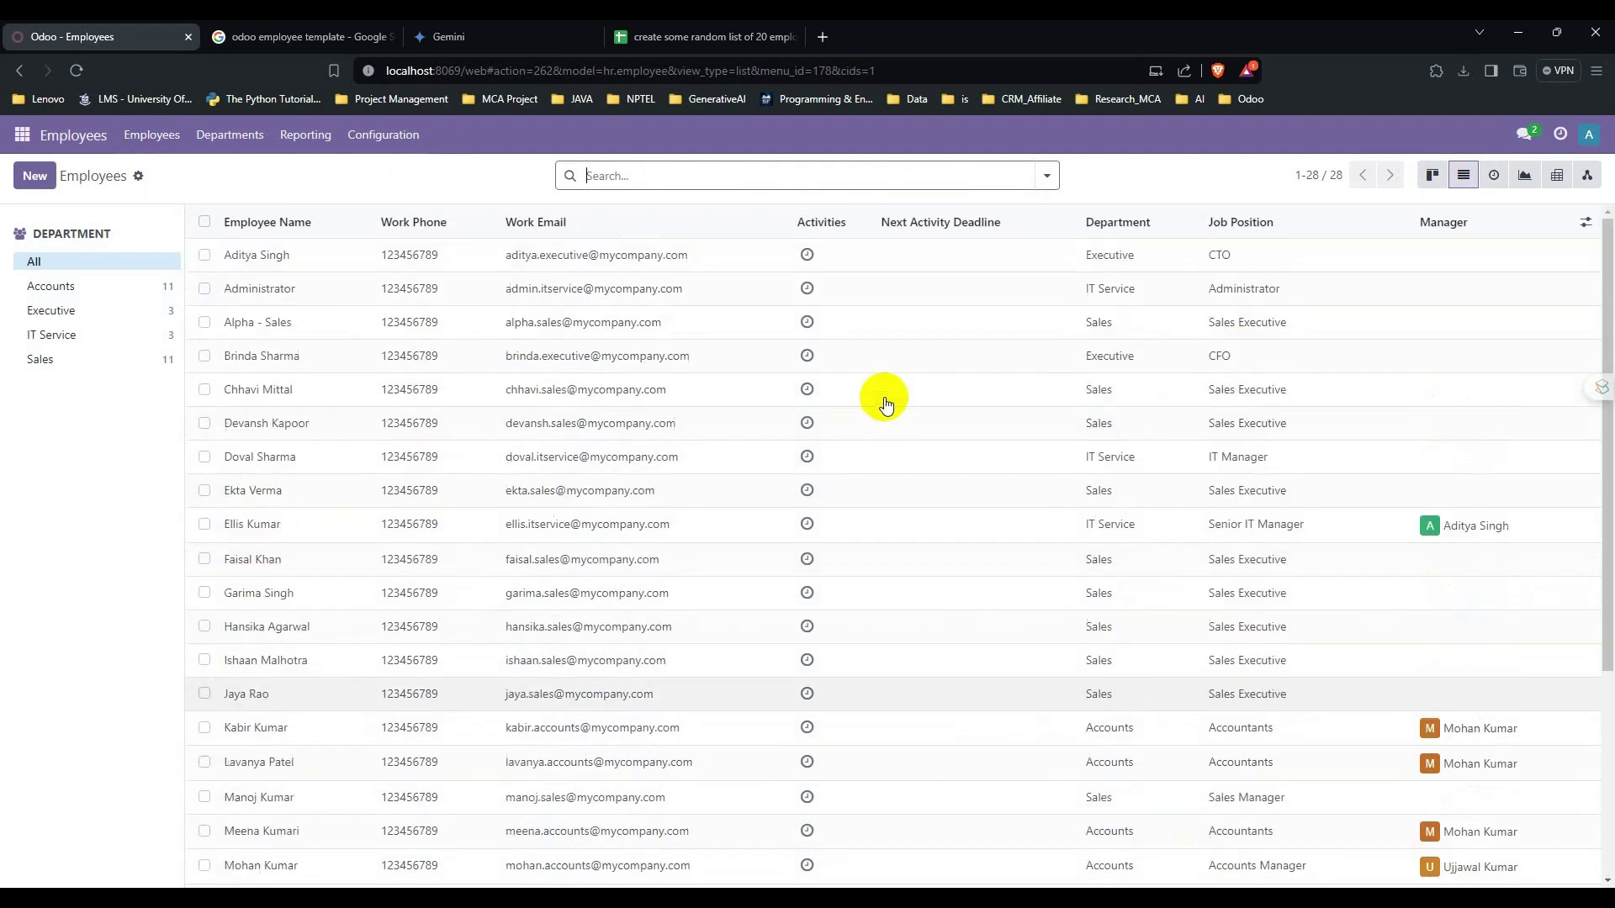
Sort by department and select the nine Sales Executives, excluding both sales managers.
click(1109, 223)
scroll(1009, 639, down, 4)
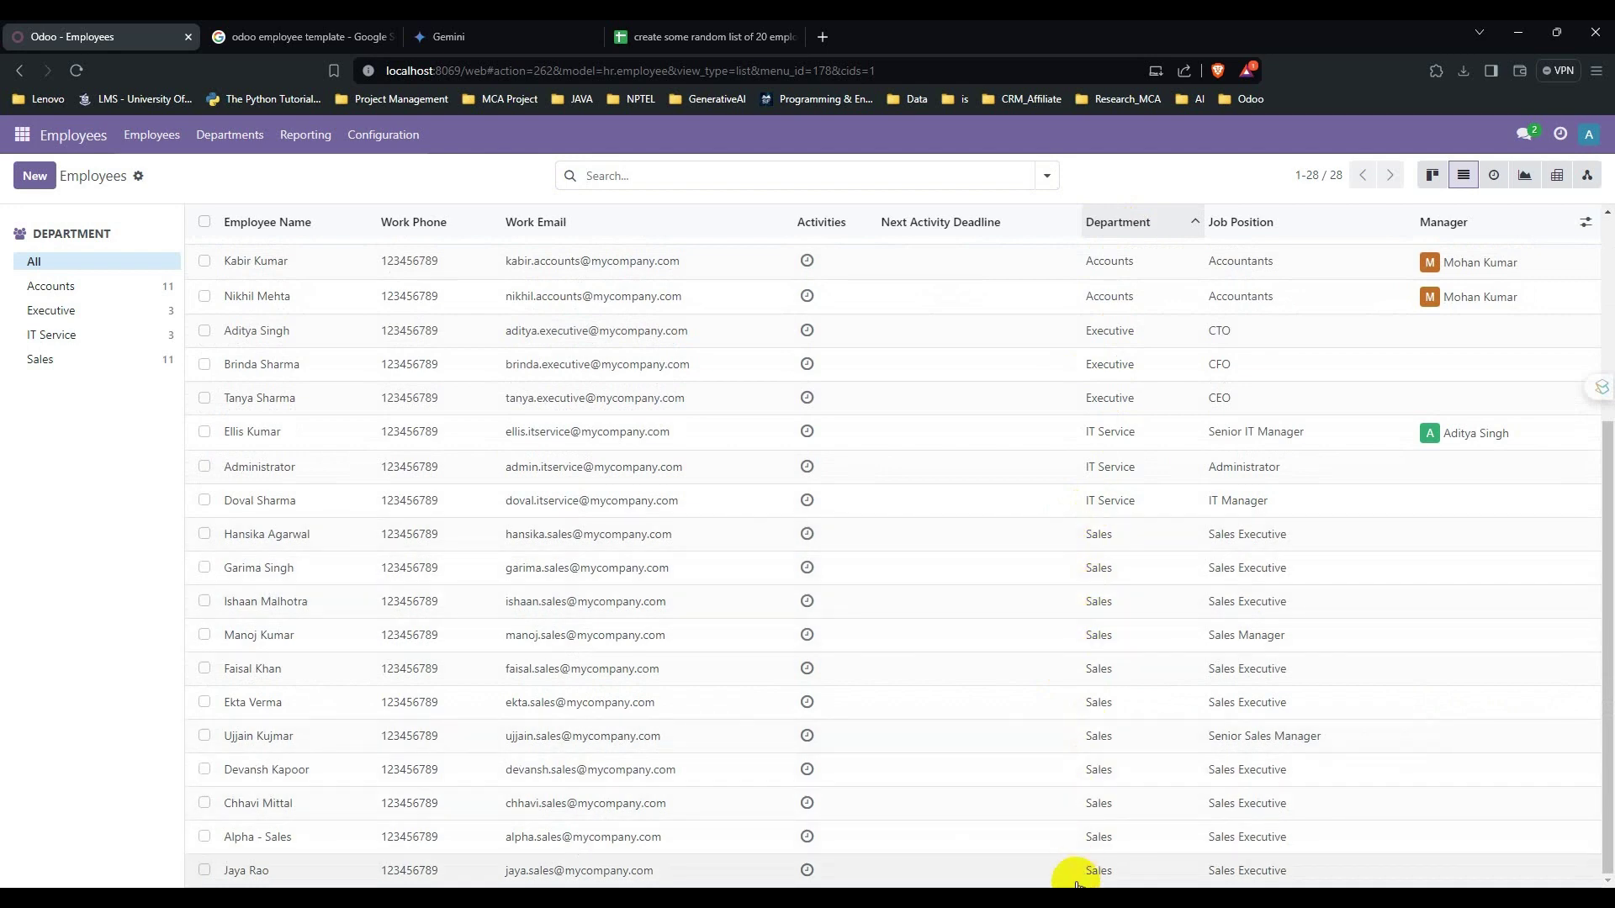
click(206, 533)
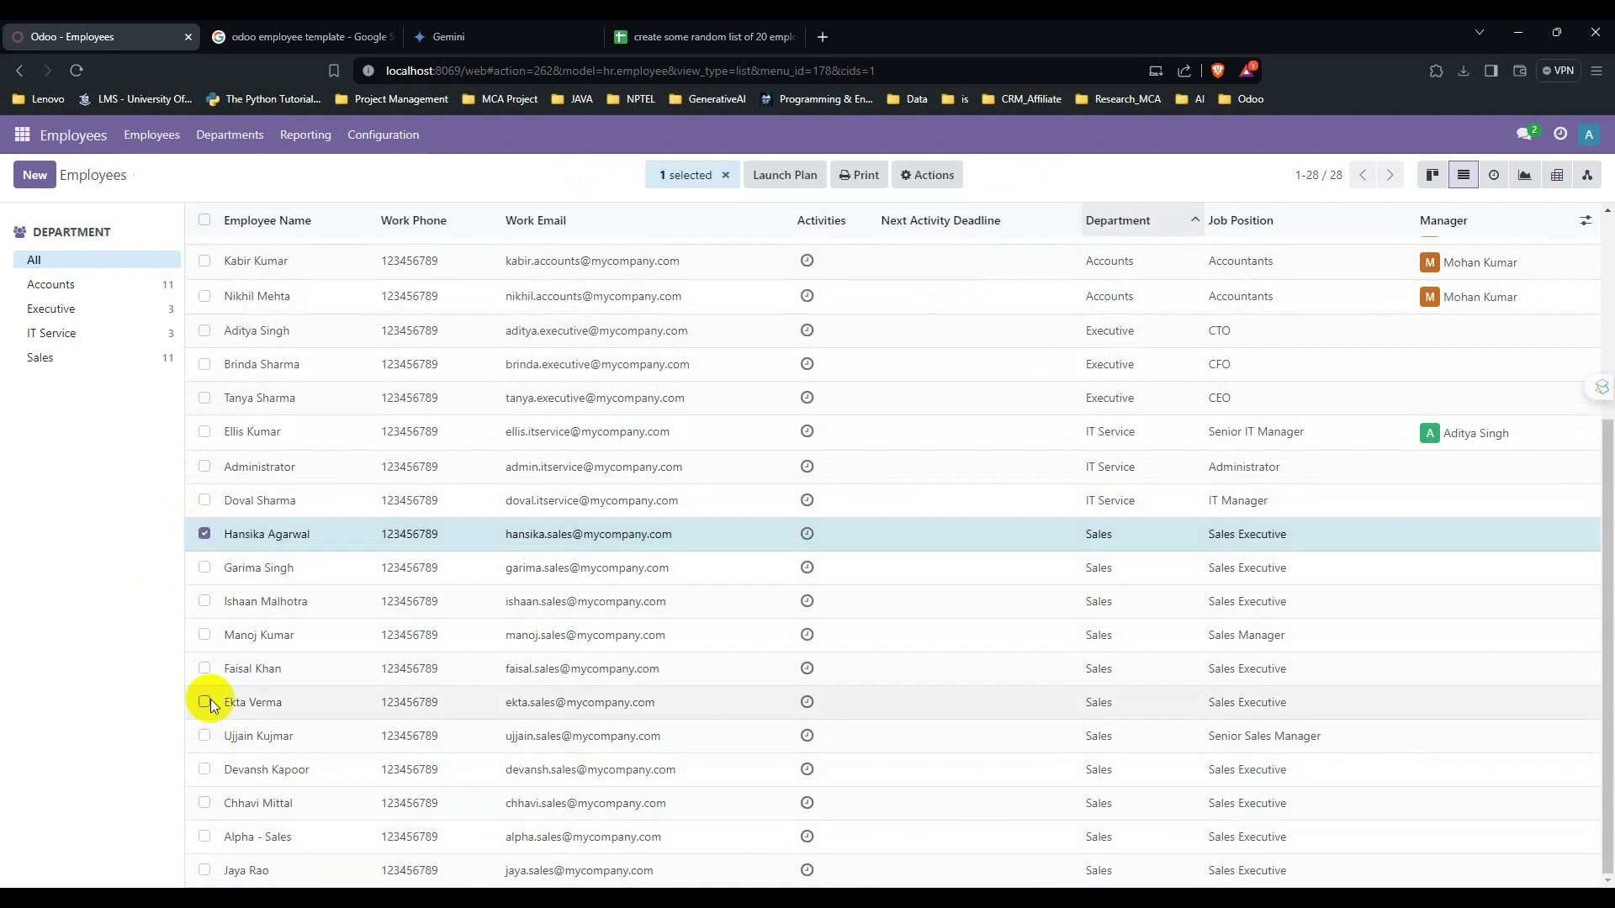
shift+click(205, 871)
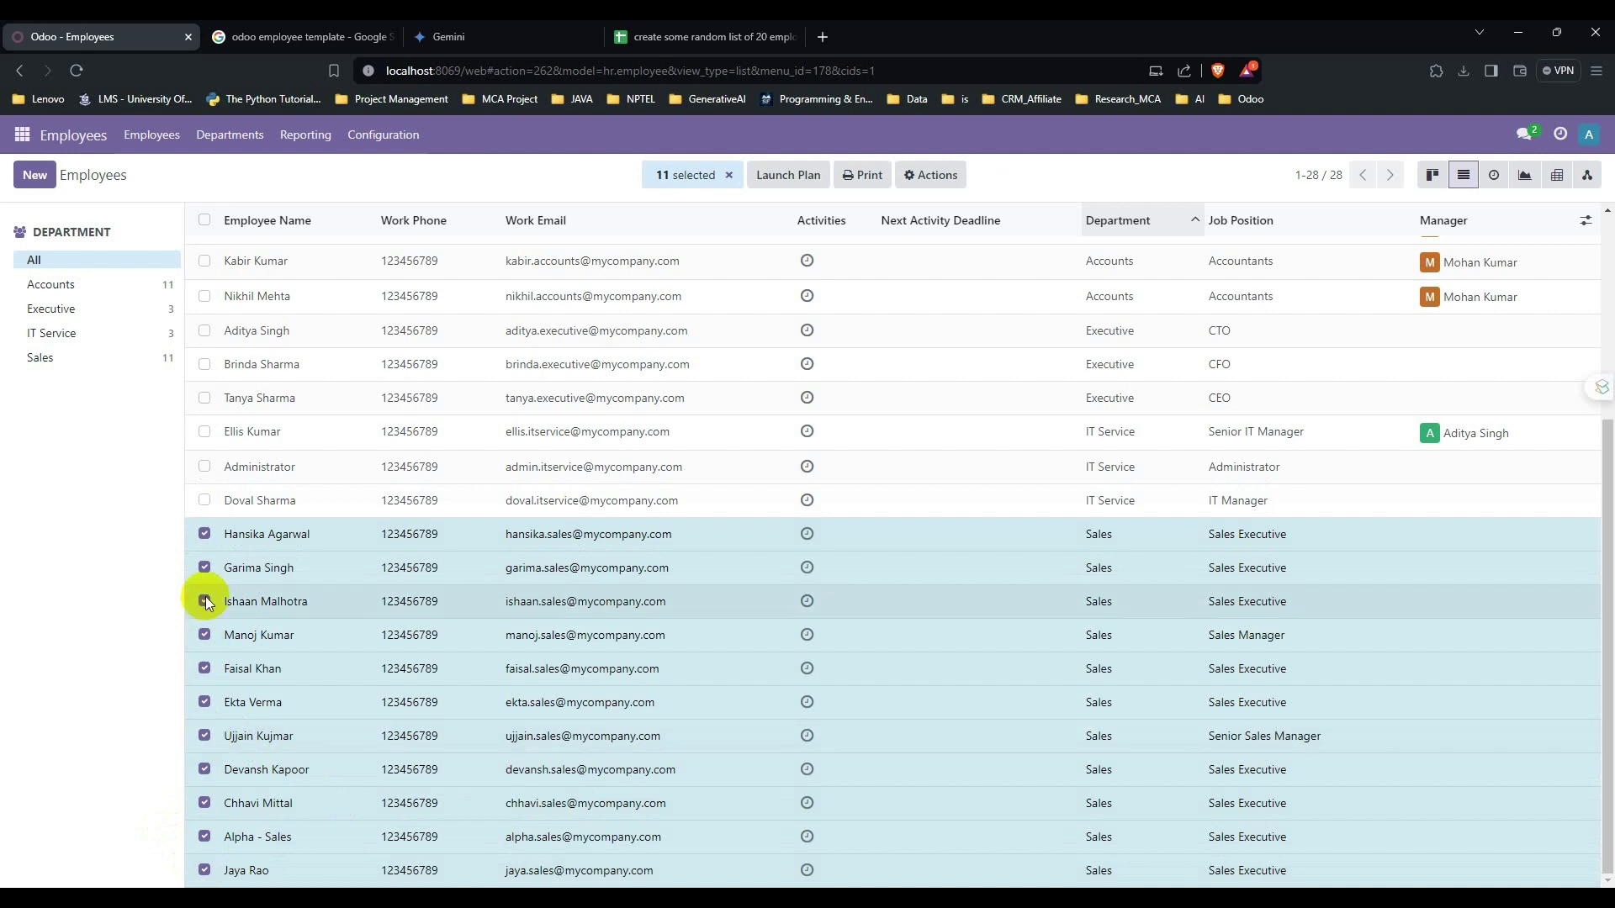
click(205, 735)
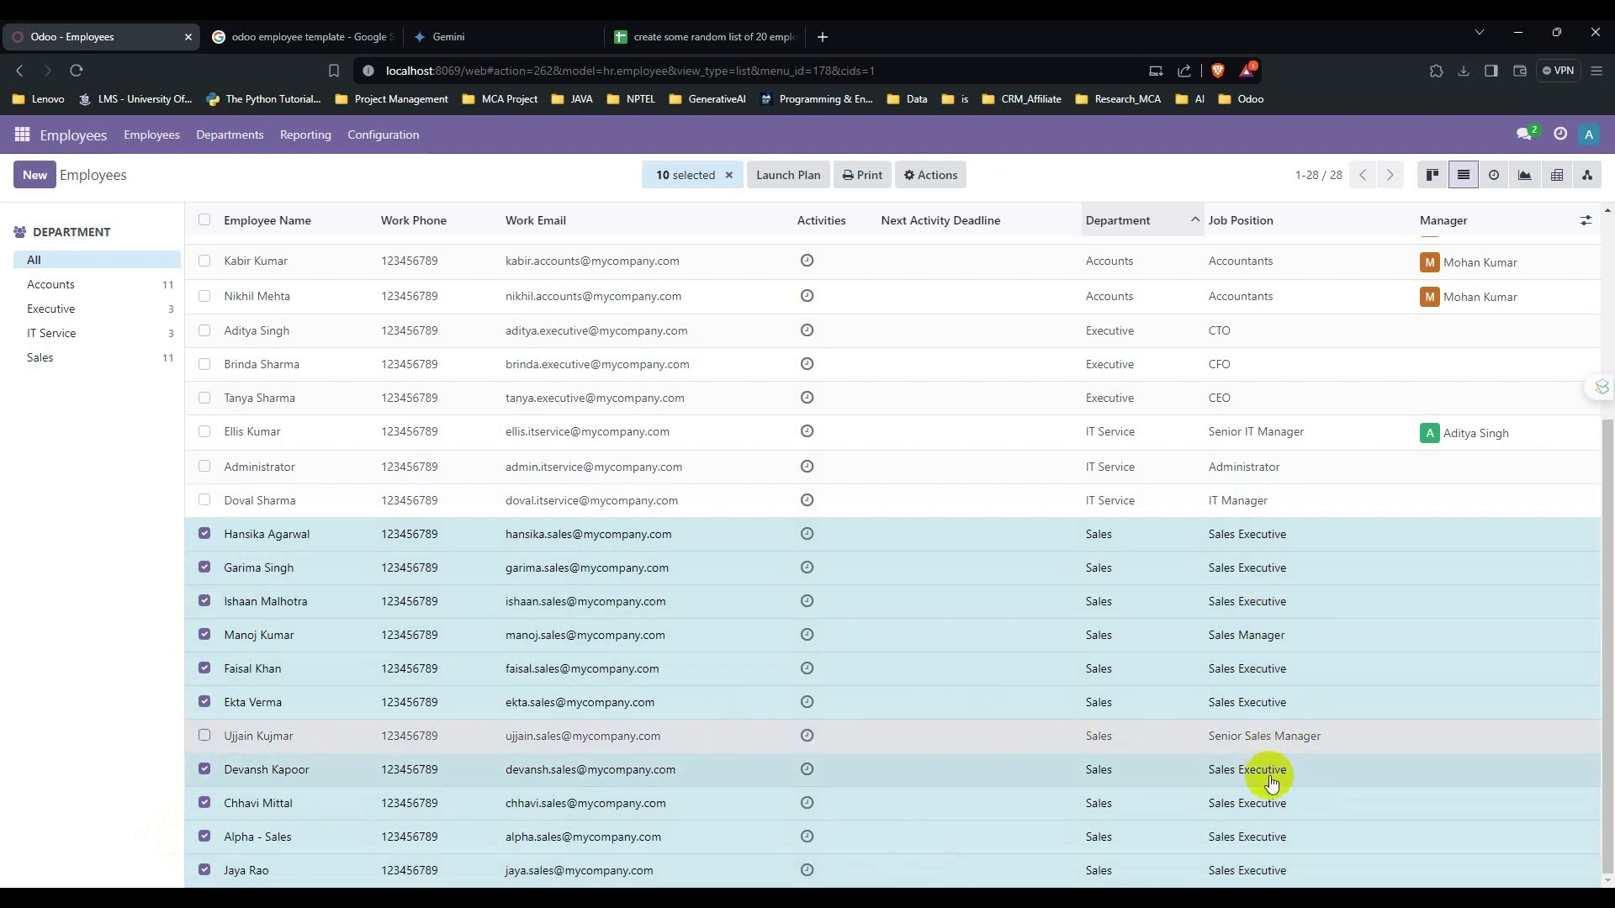
click(204, 634)
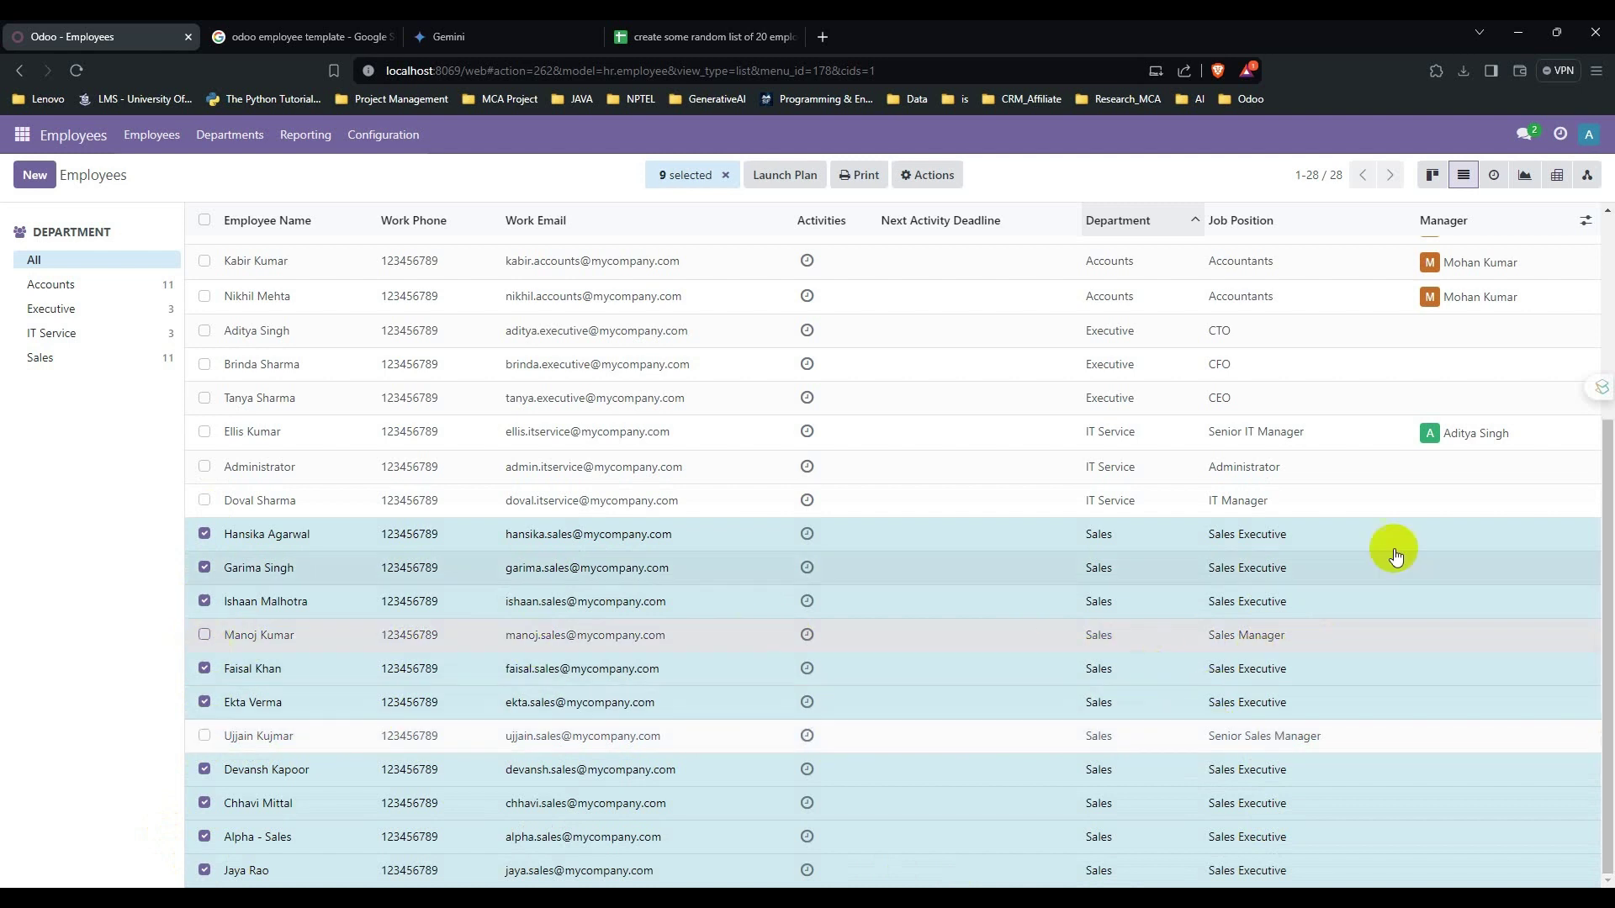
Bulk-set their manager to the Sales Manager and confirm the nine-record update.
click(1471, 533)
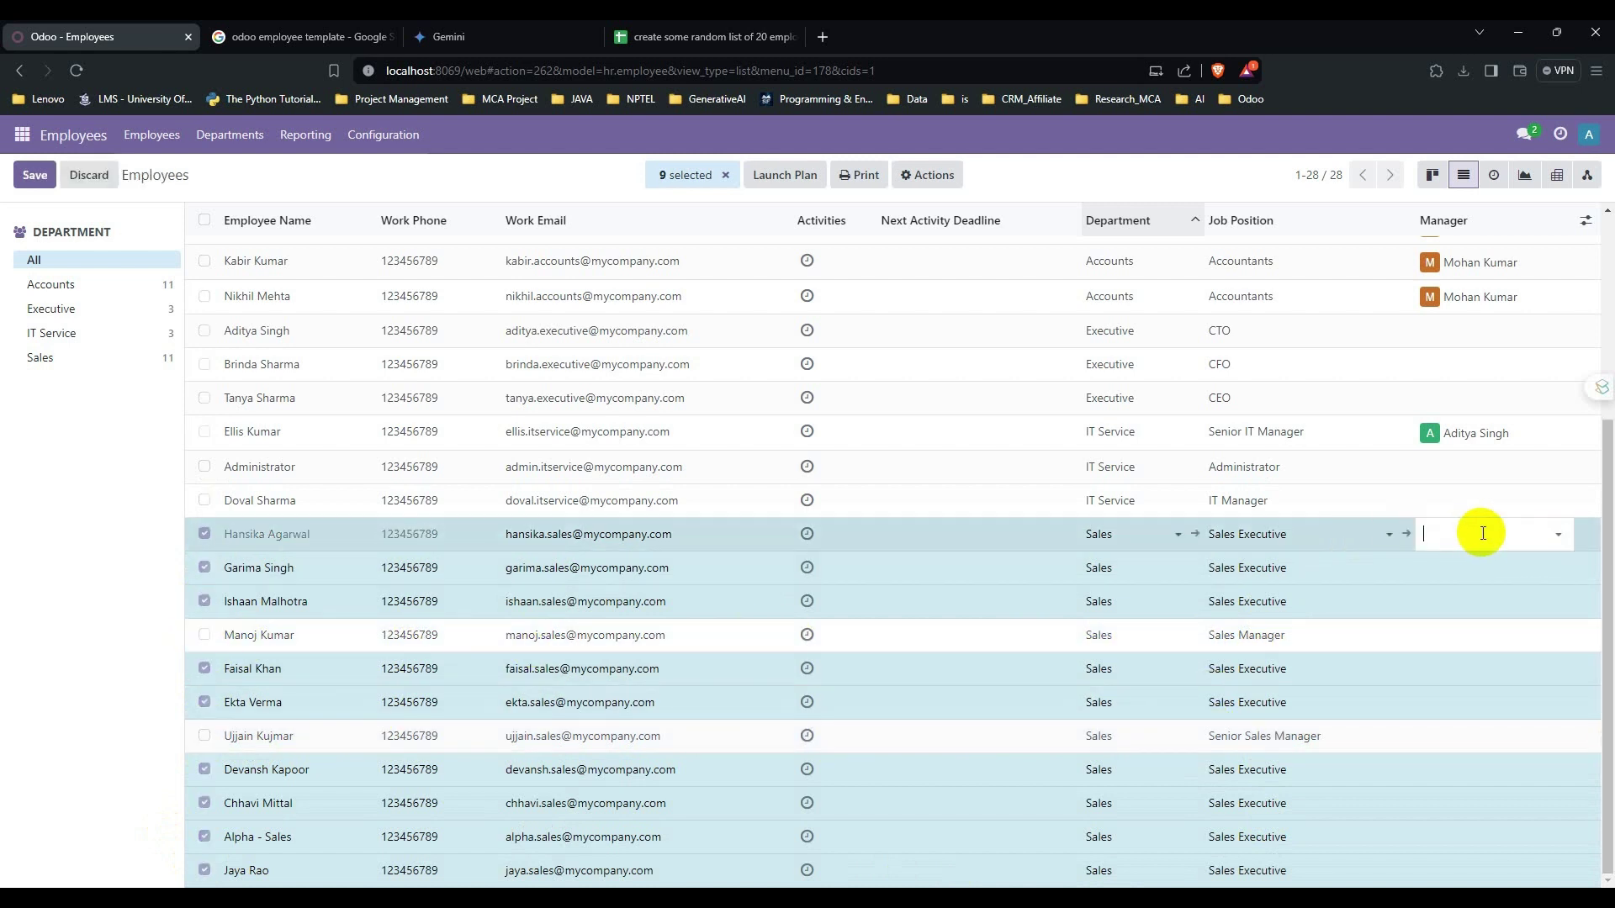
text(Mano)
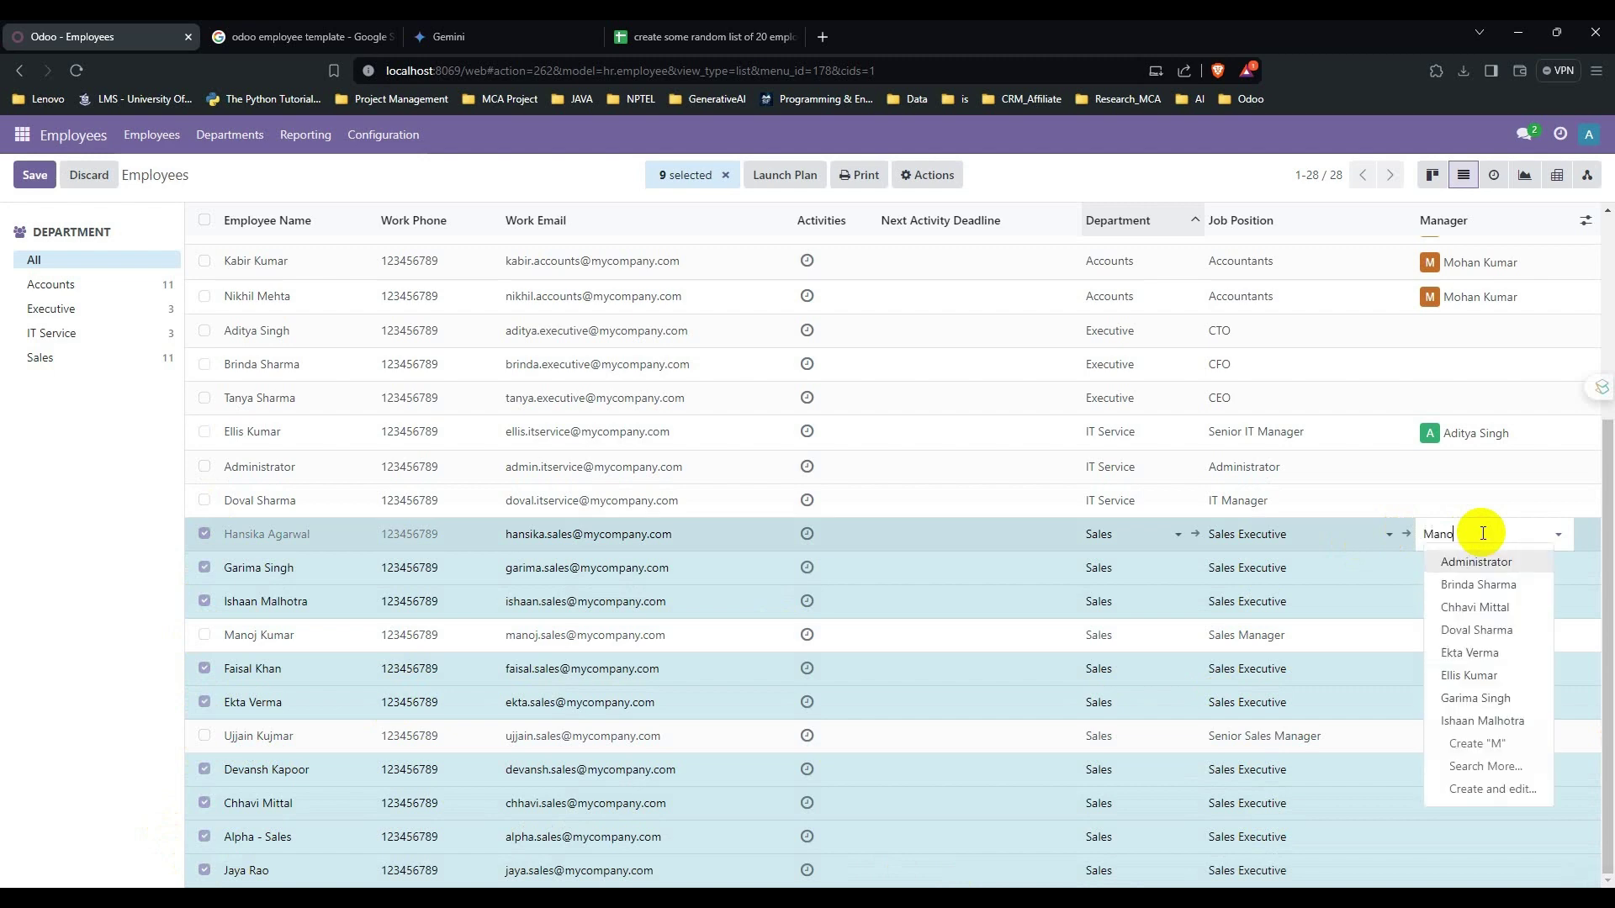
text(j)
click(1478, 562)
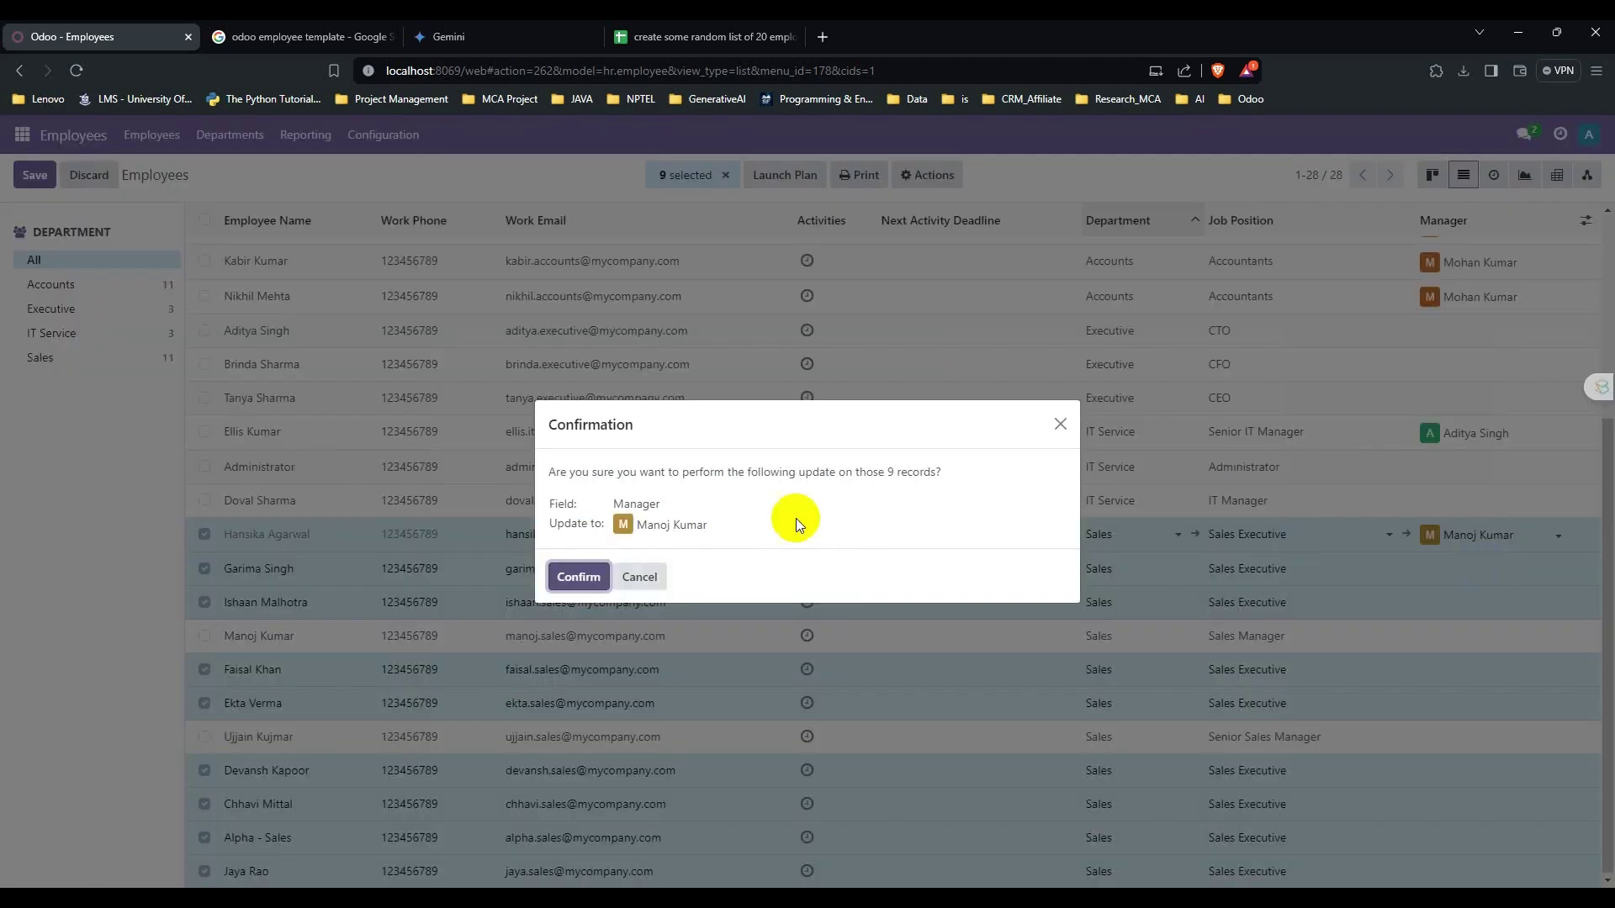
click(579, 576)
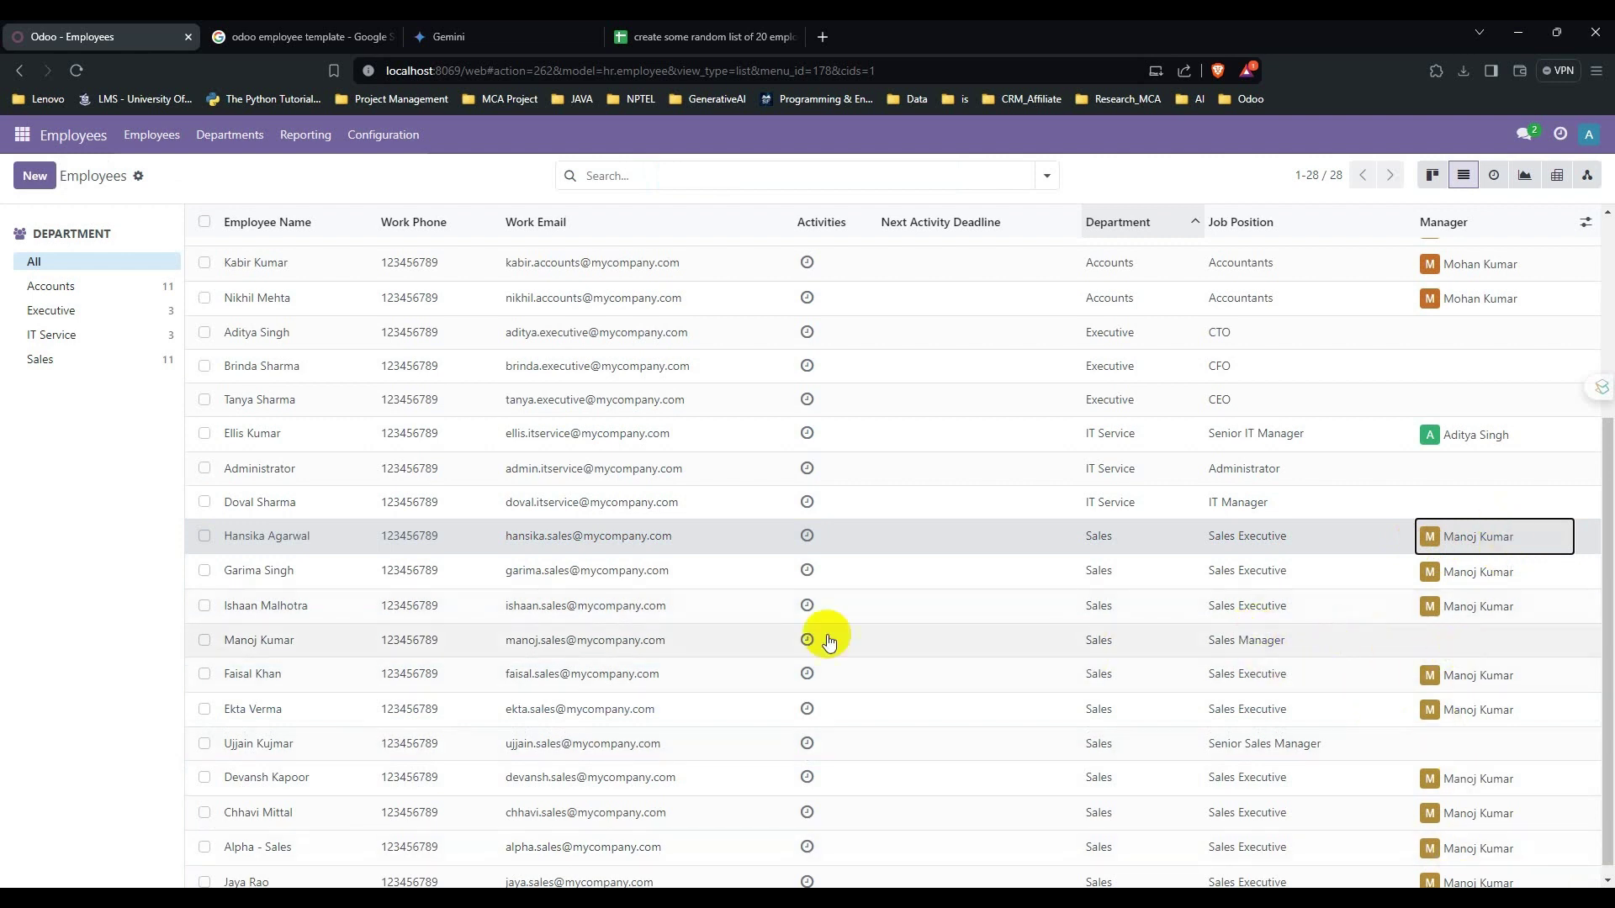
Set the Senior Sales Manager as the Sales Manager's manager.
click(203, 640)
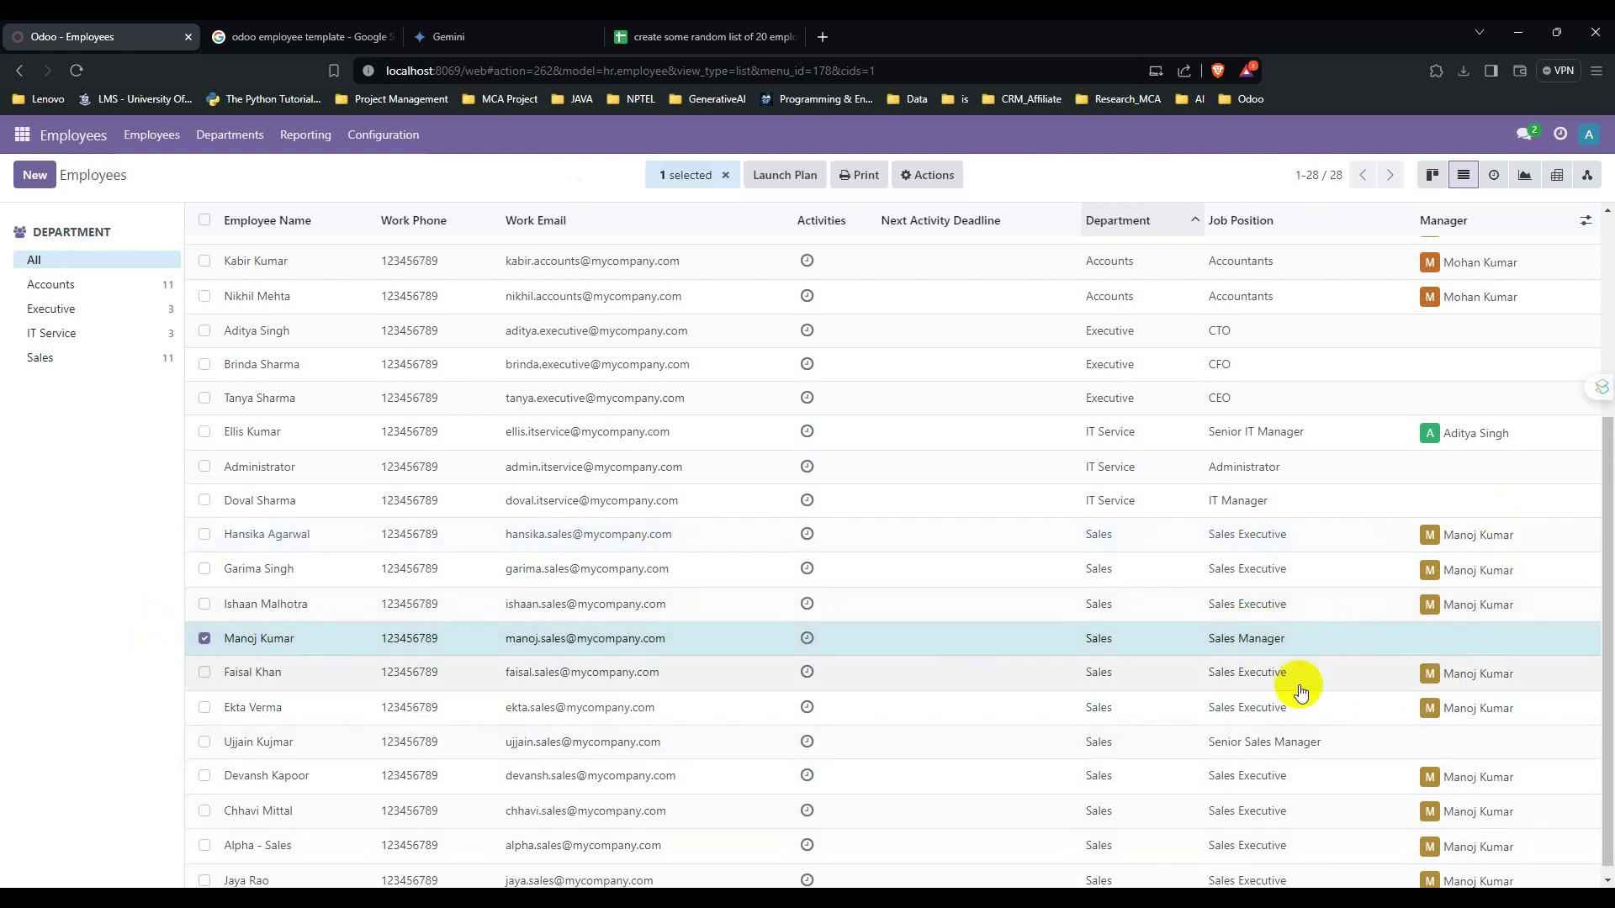
click(1478, 641)
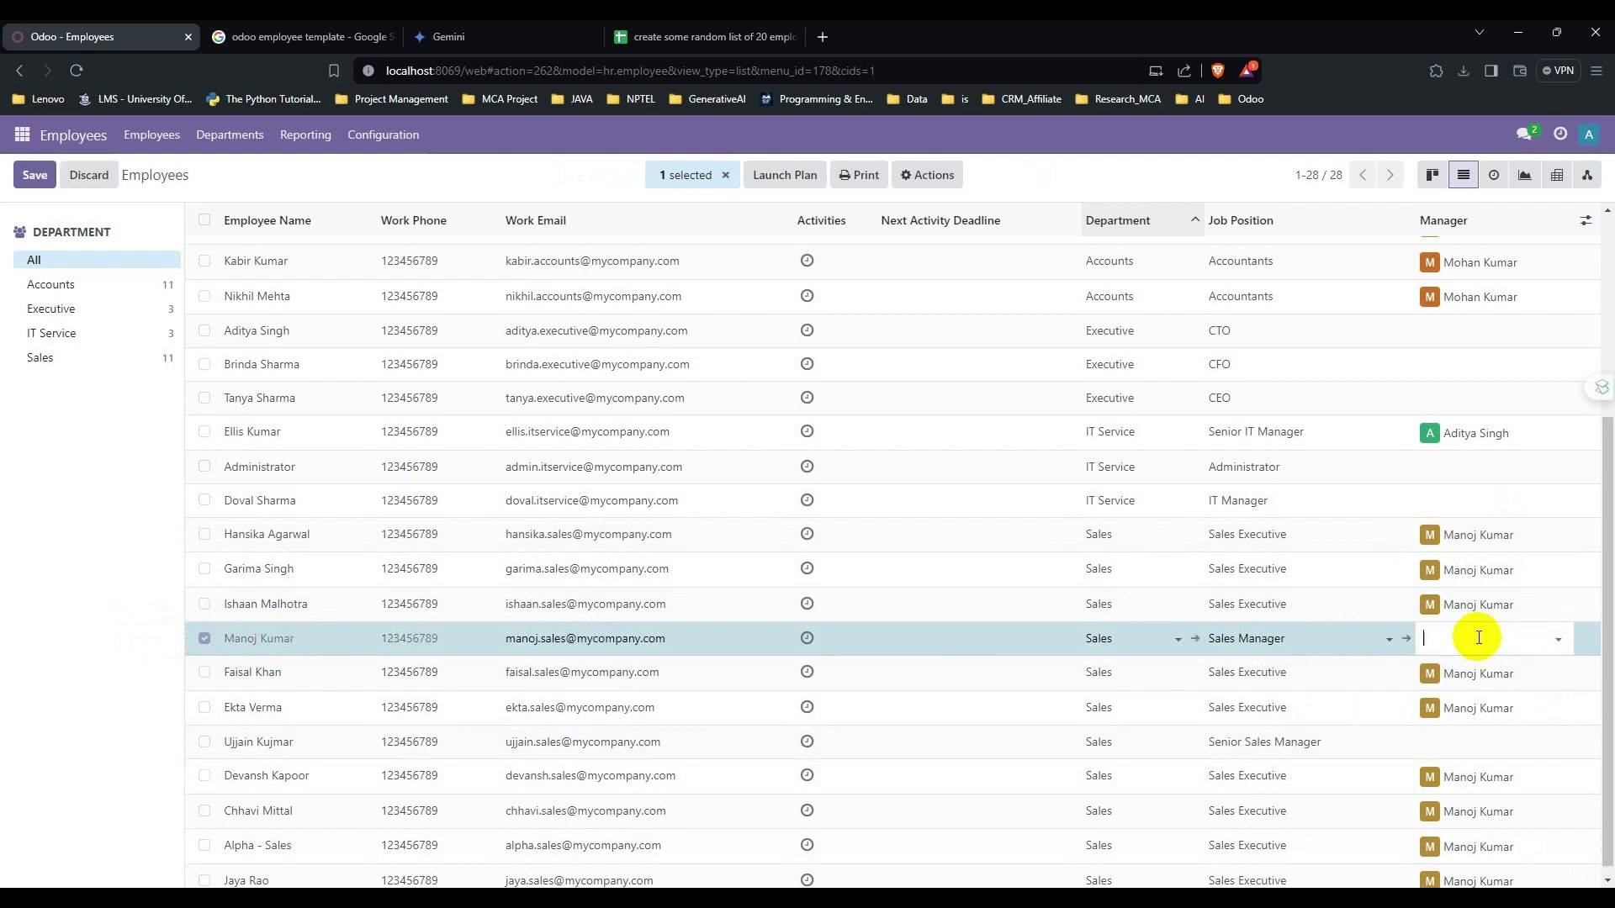
text(ujjan)
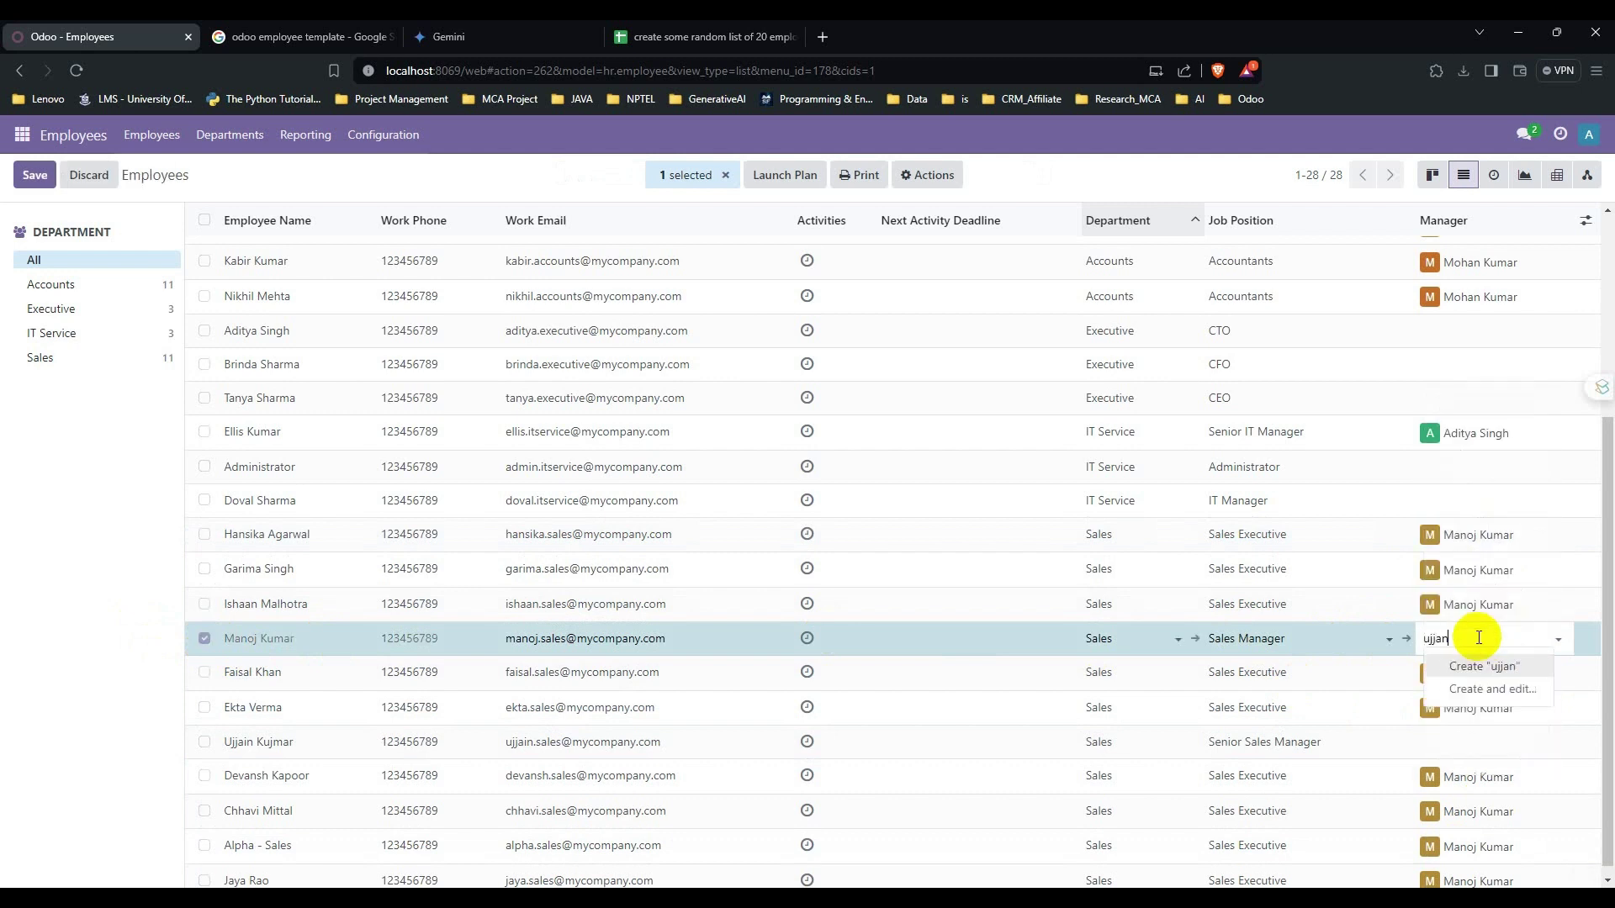
key(BackSpace)
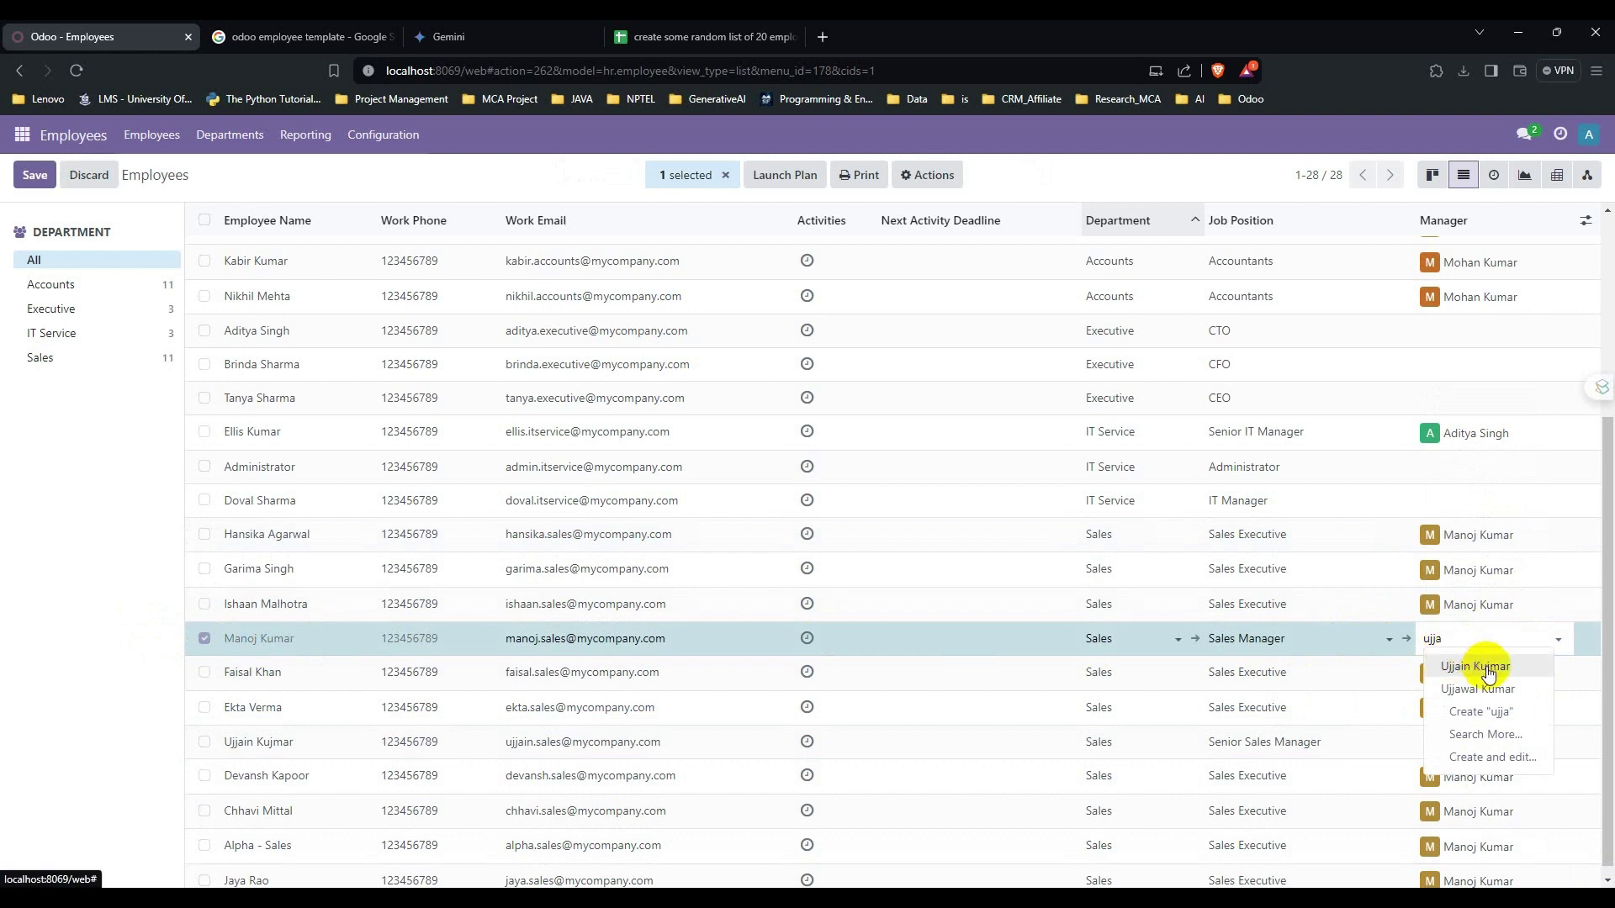
click(1487, 673)
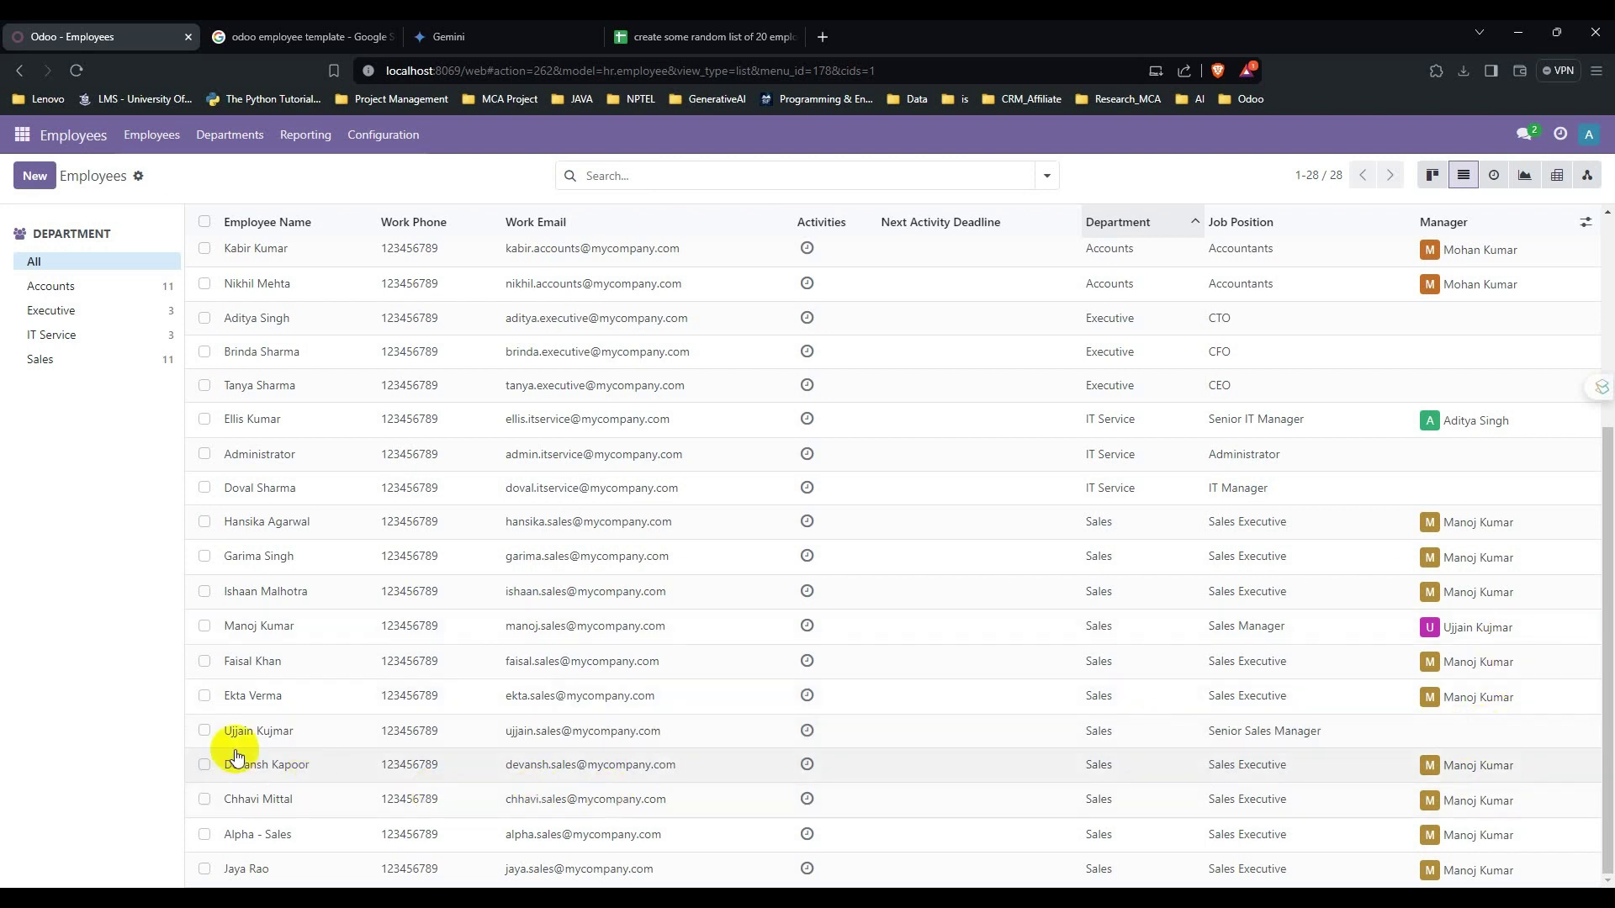
Set the CEO as the Senior Sales Manager's manager.
click(204, 730)
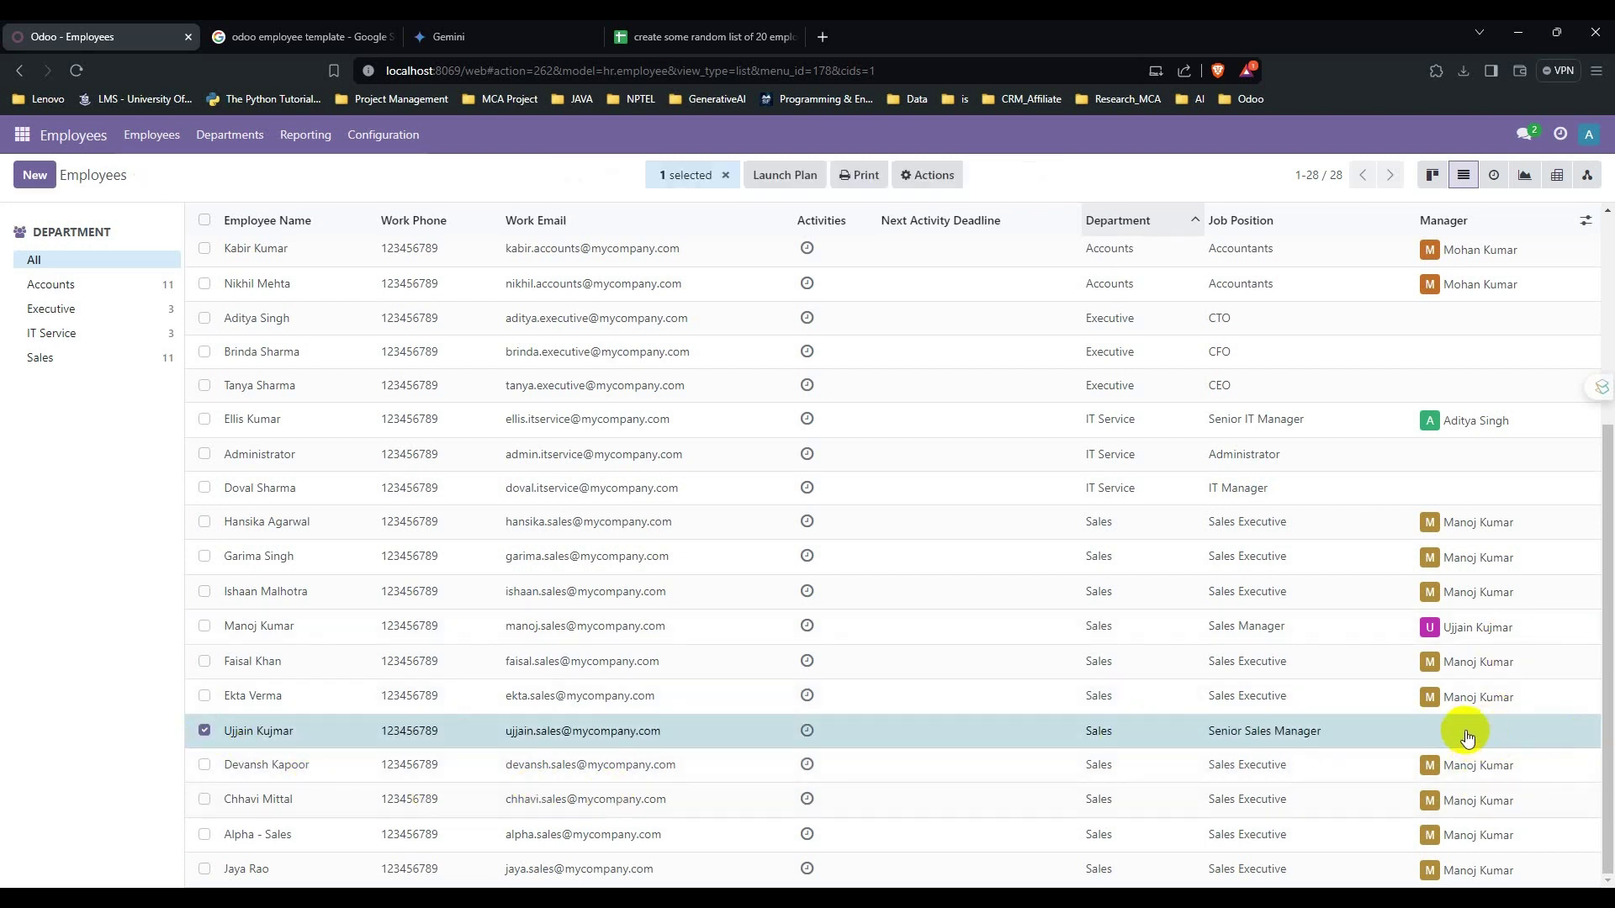
click(1457, 731)
text(tanya)
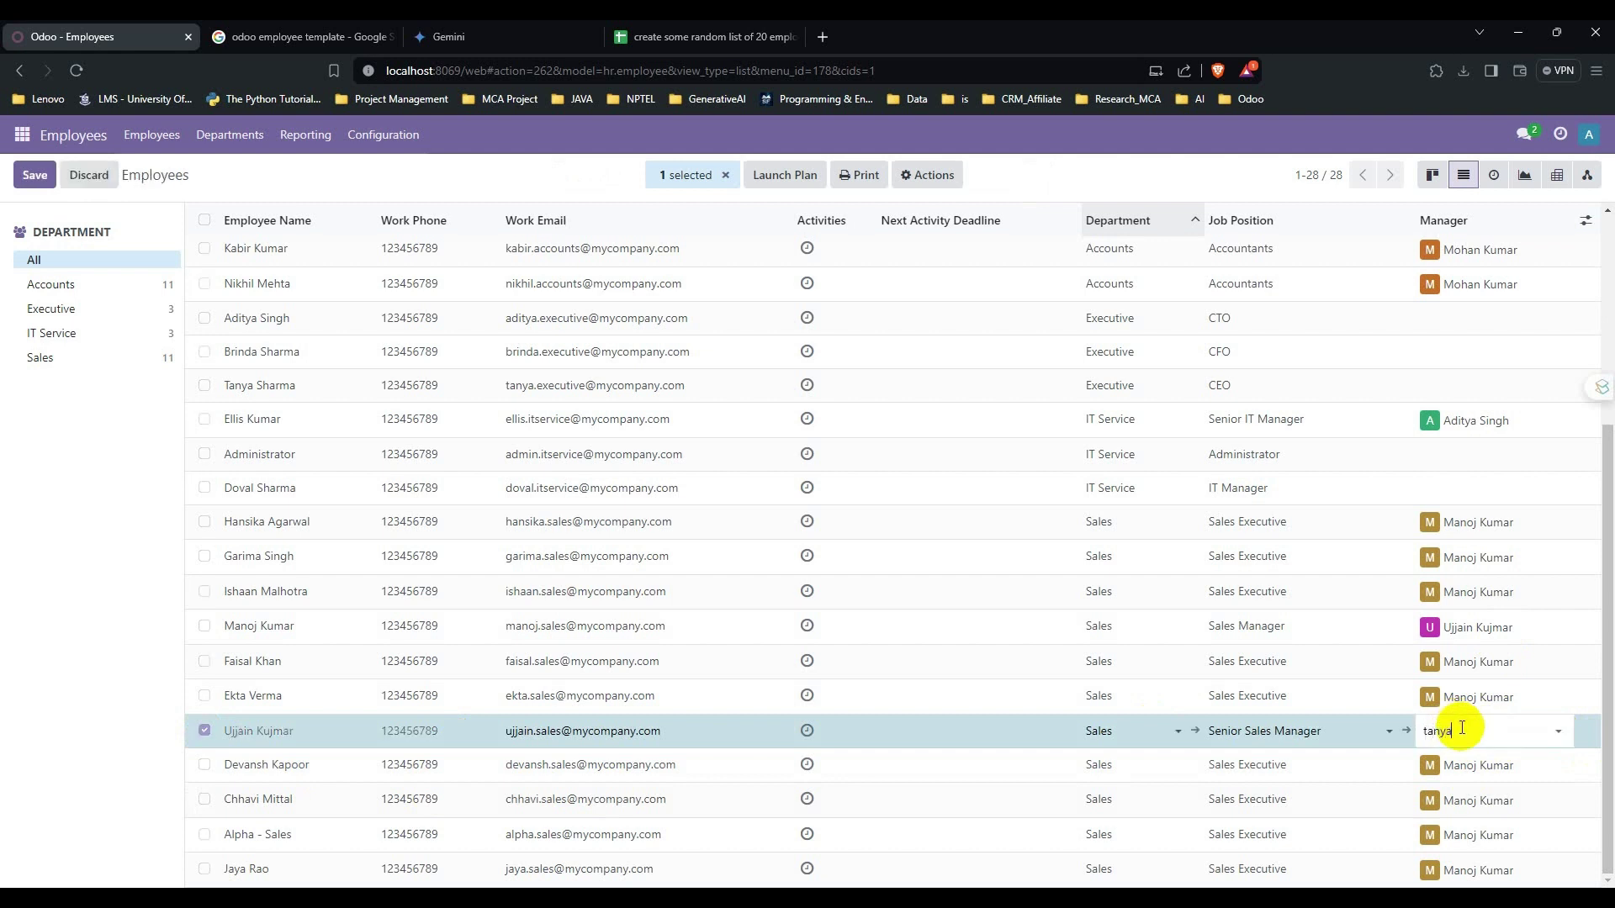
click(1478, 762)
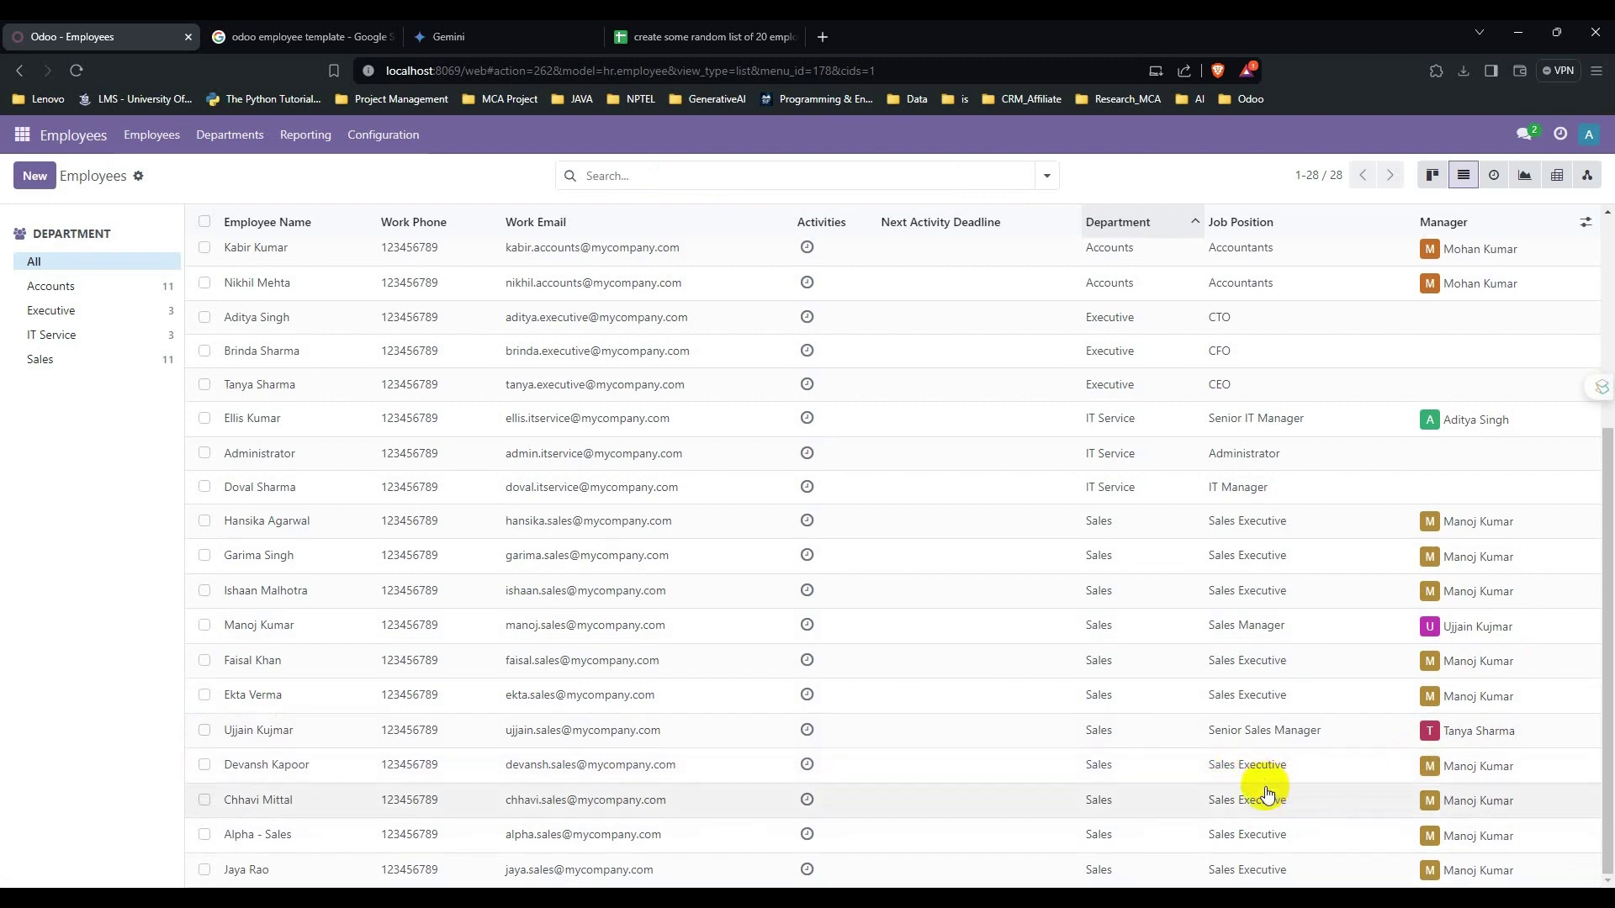
Set the CEO as manager on the Senior Accounts Manager's row.
scroll(1266, 788, up, 3)
scroll(1265, 788, down, 4)
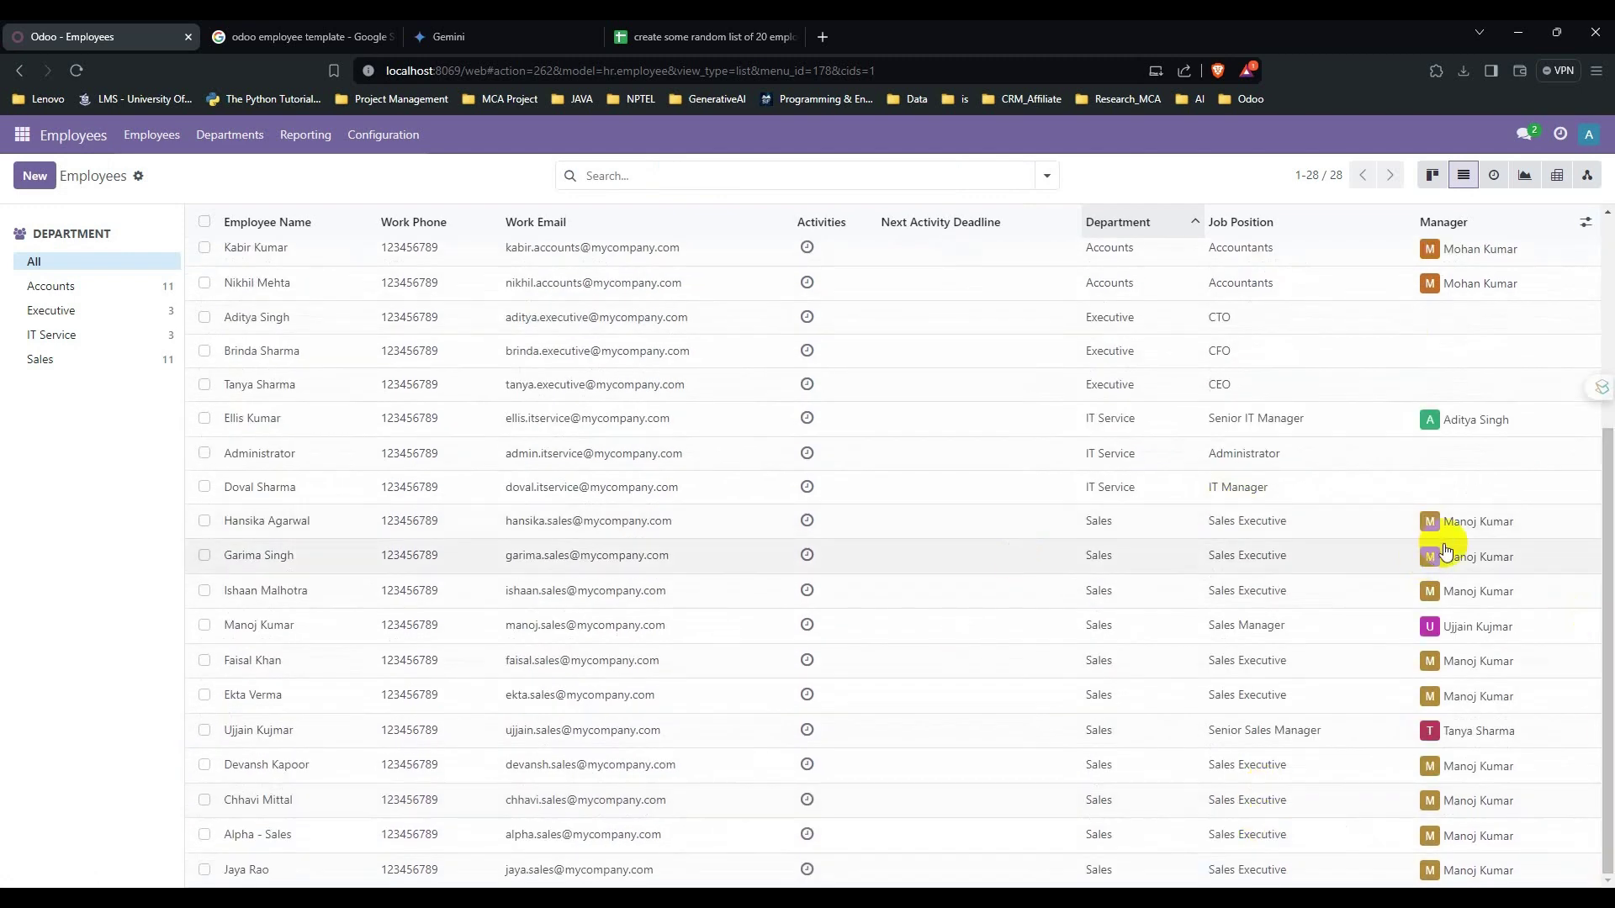
scroll(1438, 539, up, 3)
scroll(727, 748, down, 2)
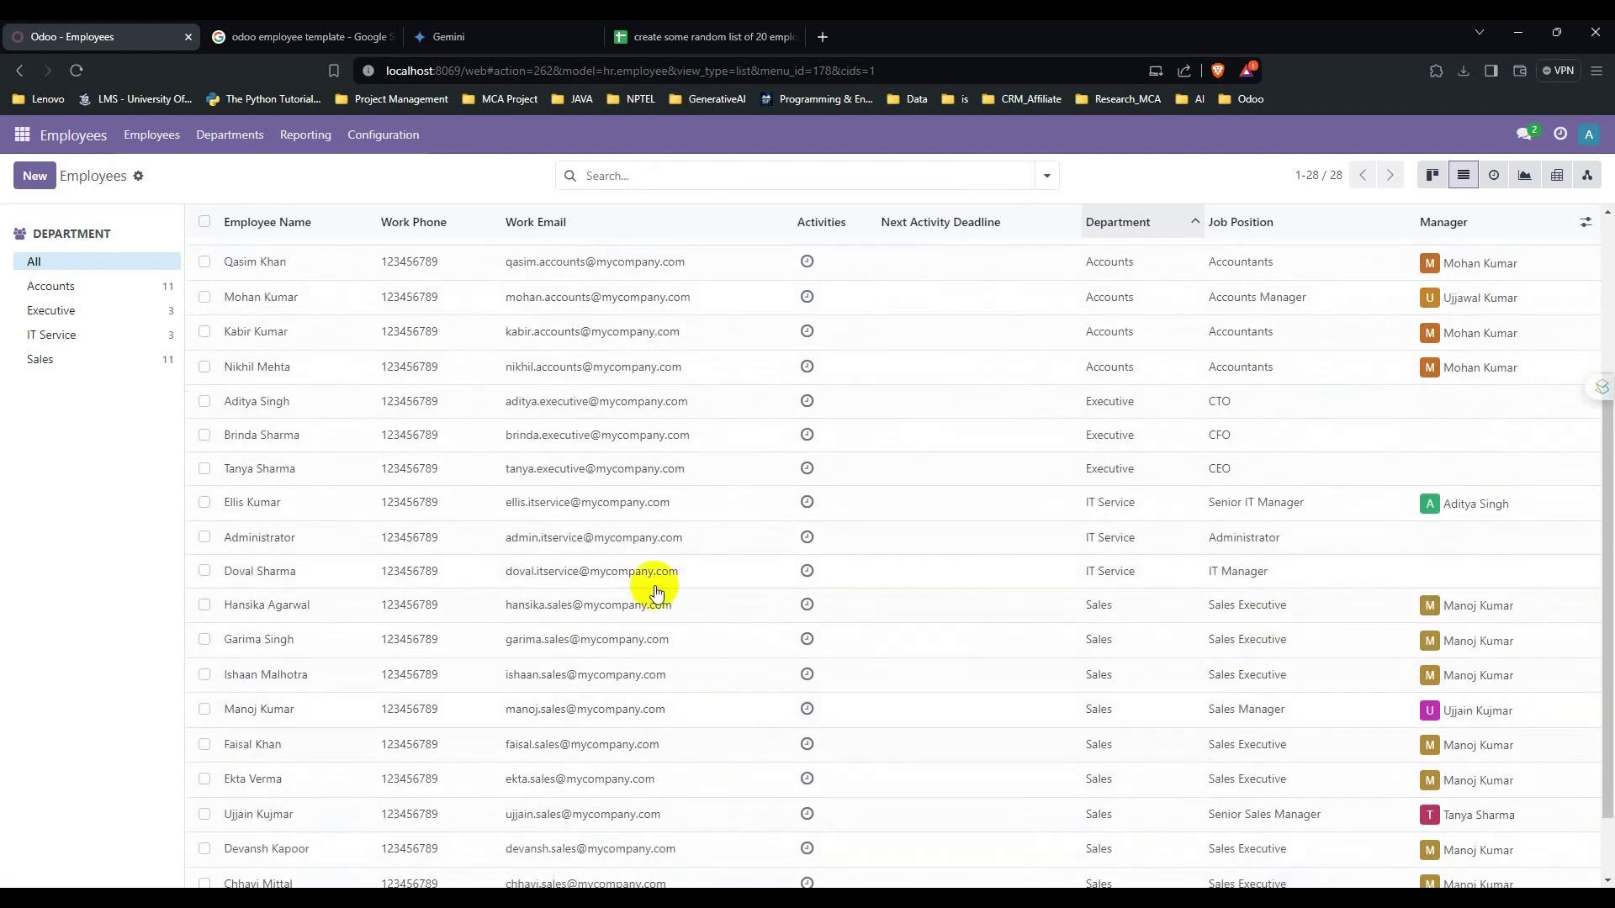
scroll(926, 602, down, 1)
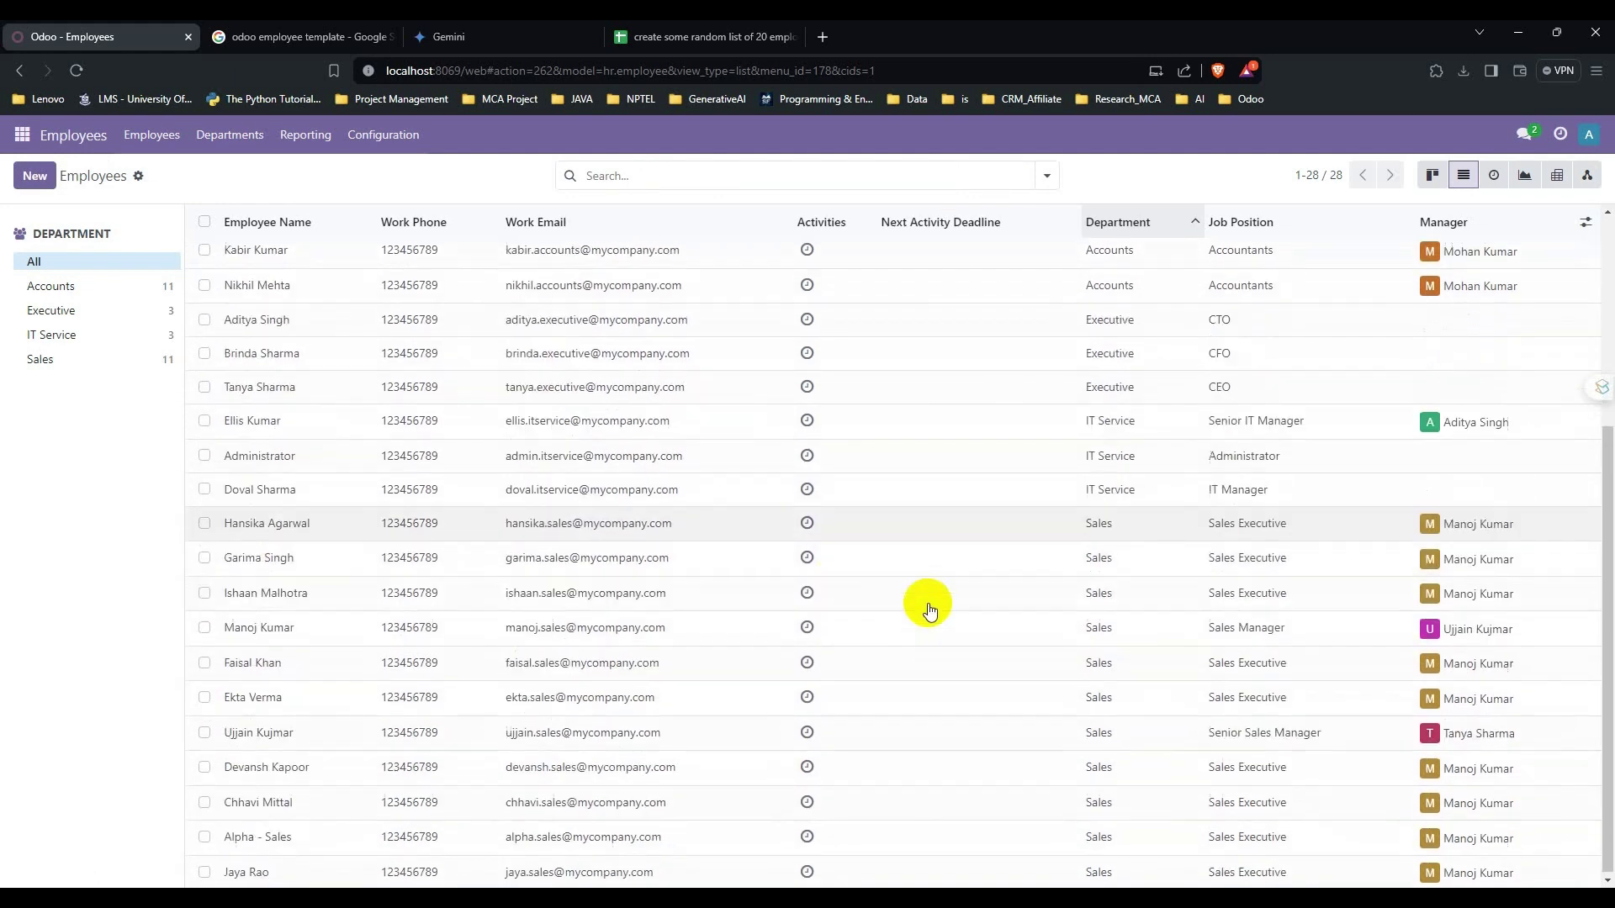
scroll(639, 581, up, 4)
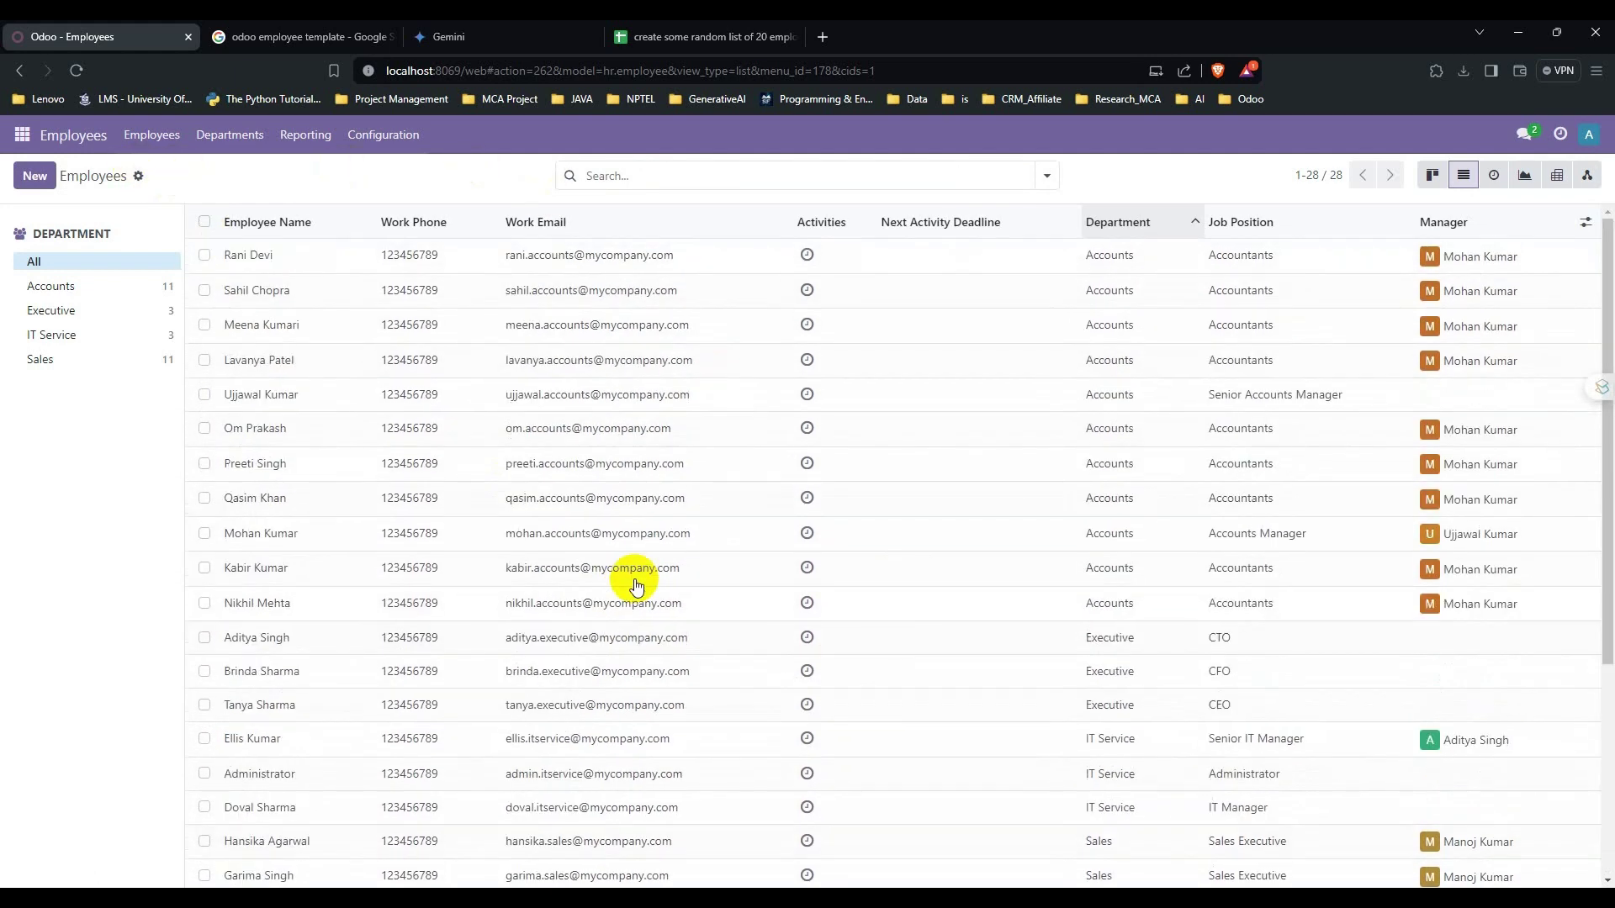
scroll(639, 580, down, 2)
scroll(639, 589, up, 2)
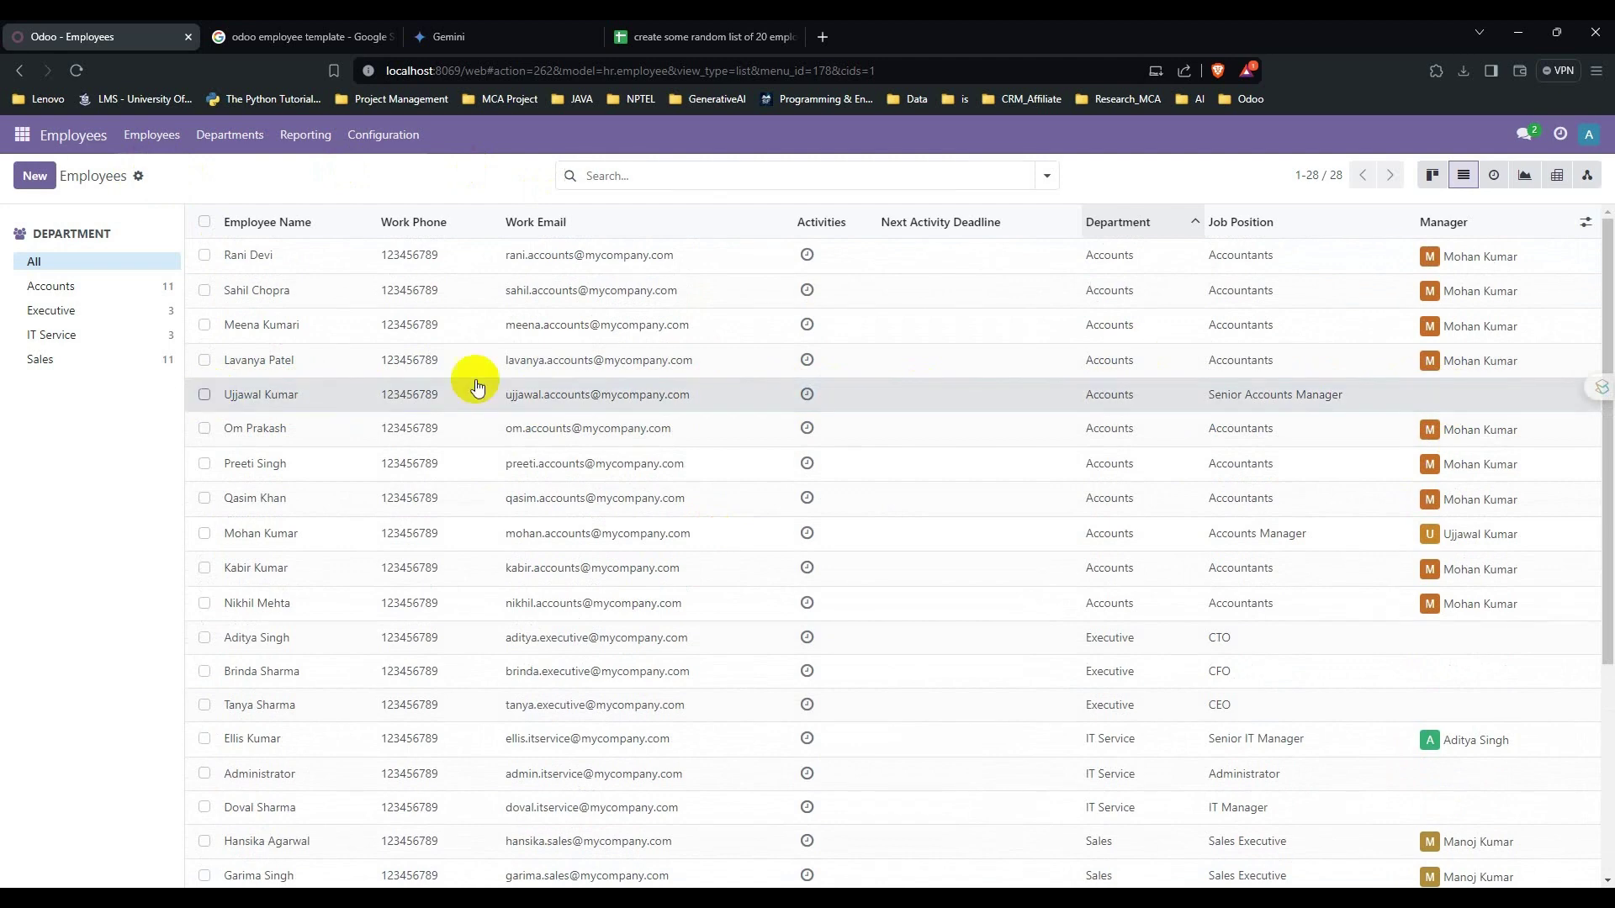
click(204, 395)
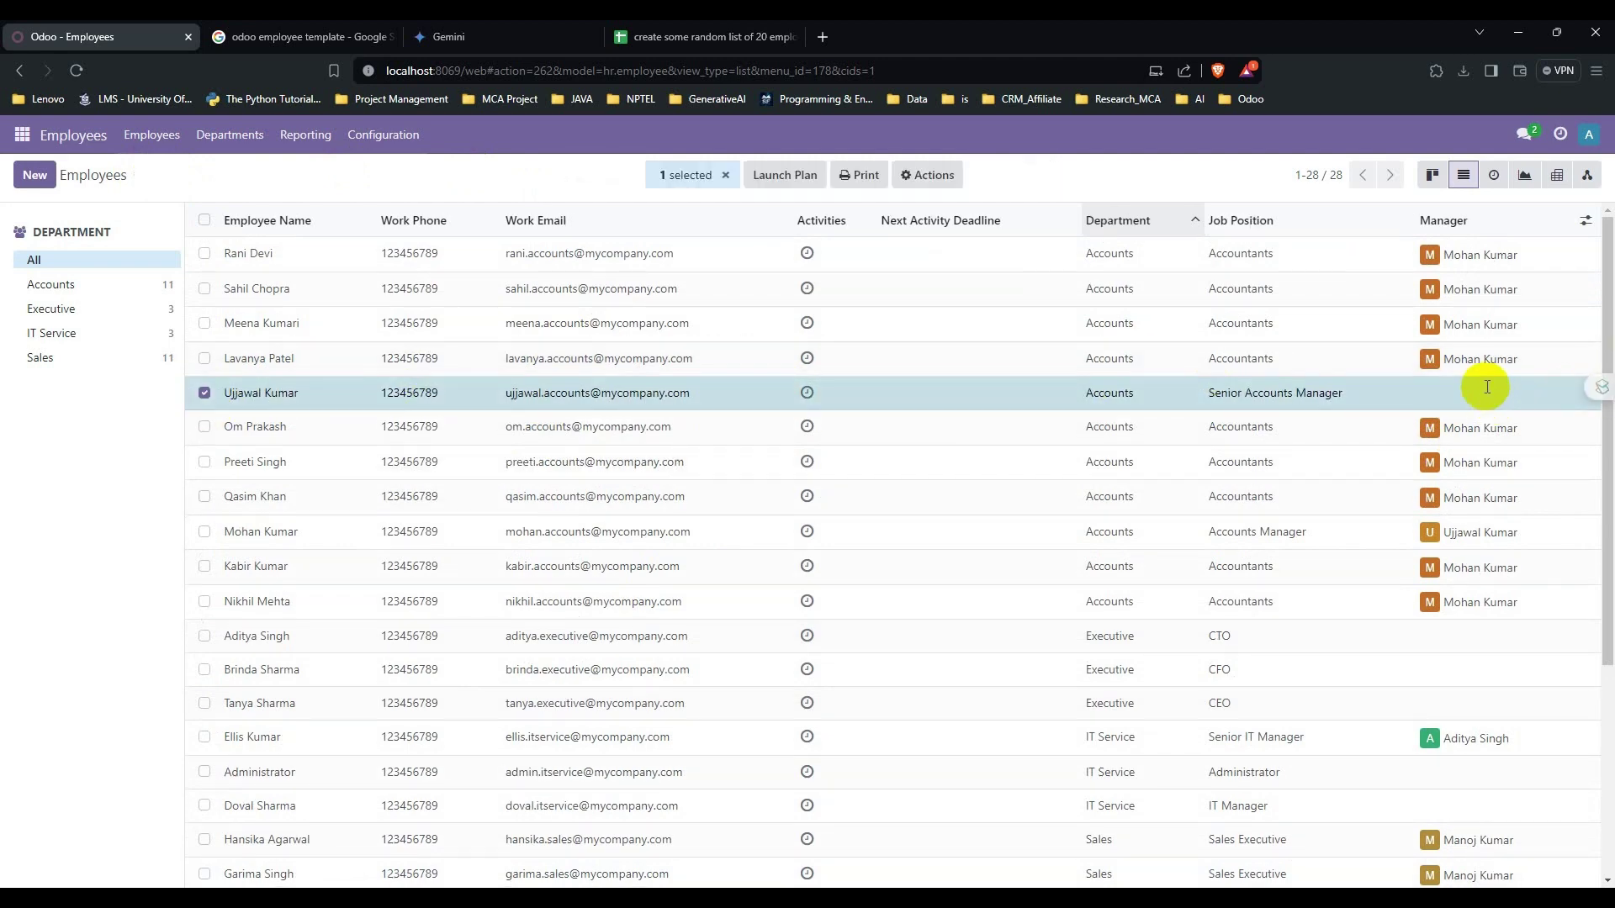
click(1457, 392)
text(ya)
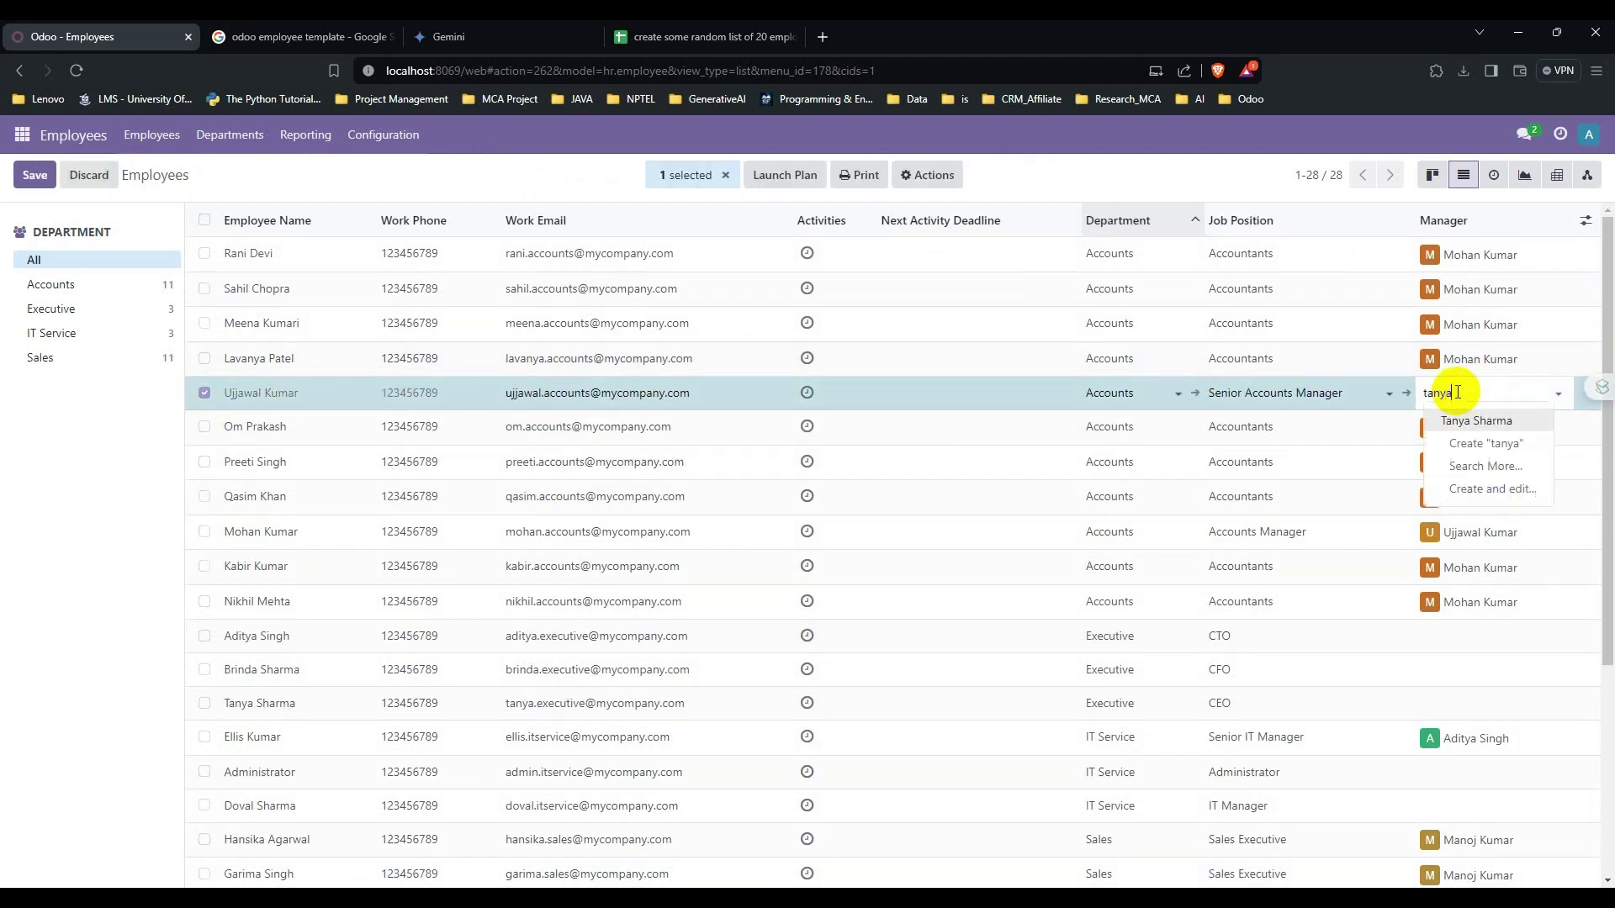
click(1505, 422)
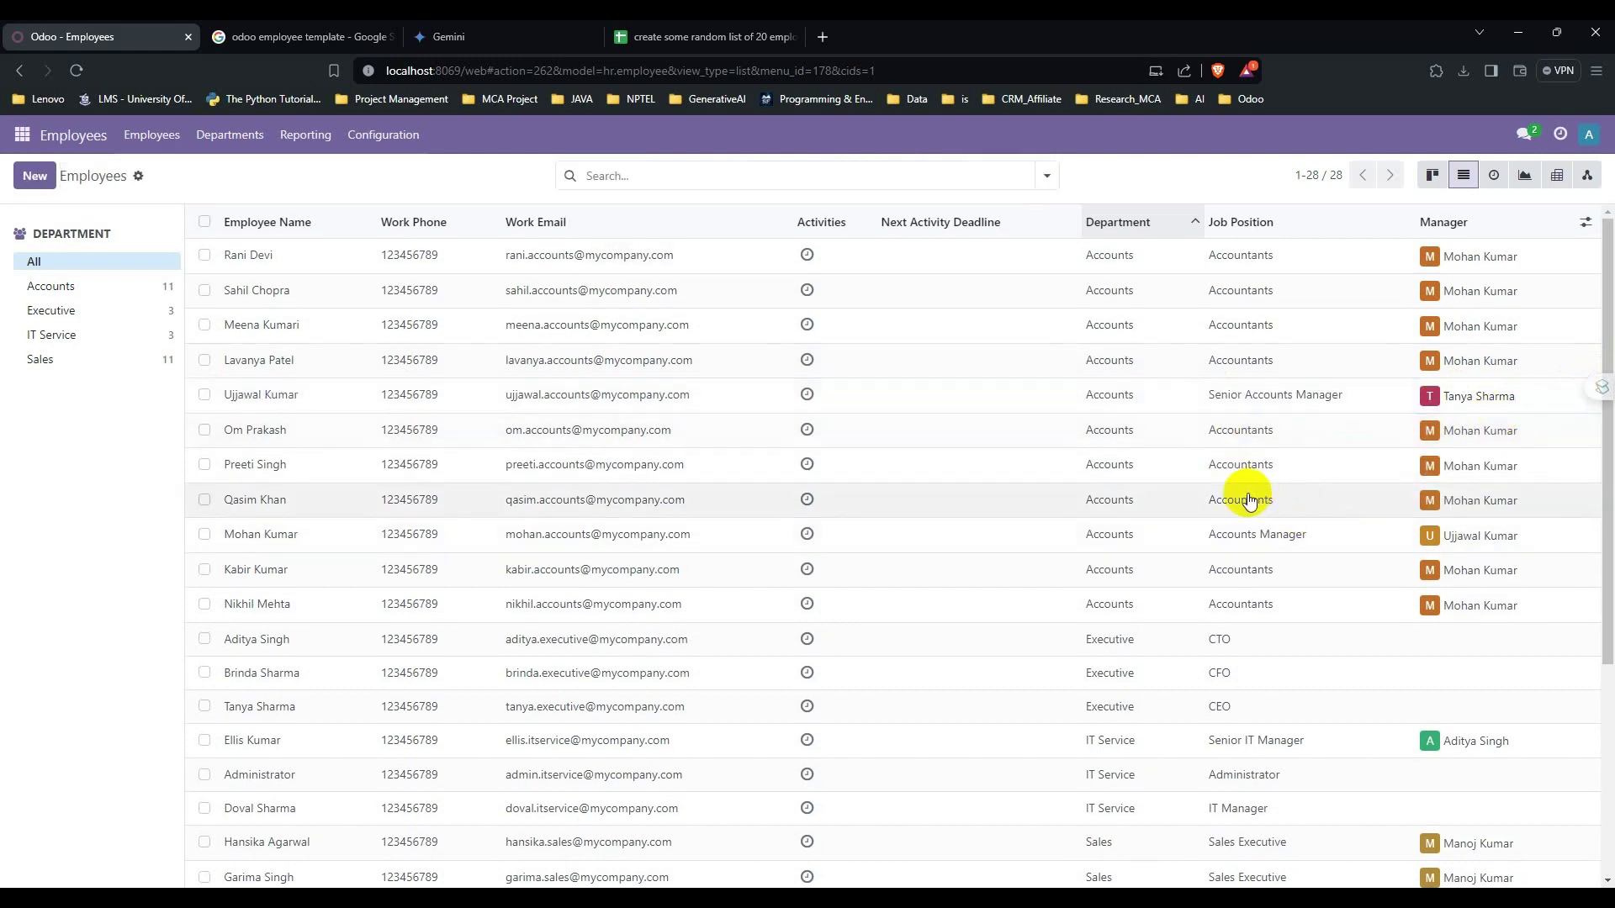
scroll(1236, 505, down, 4)
scroll(1229, 527, up, 3)
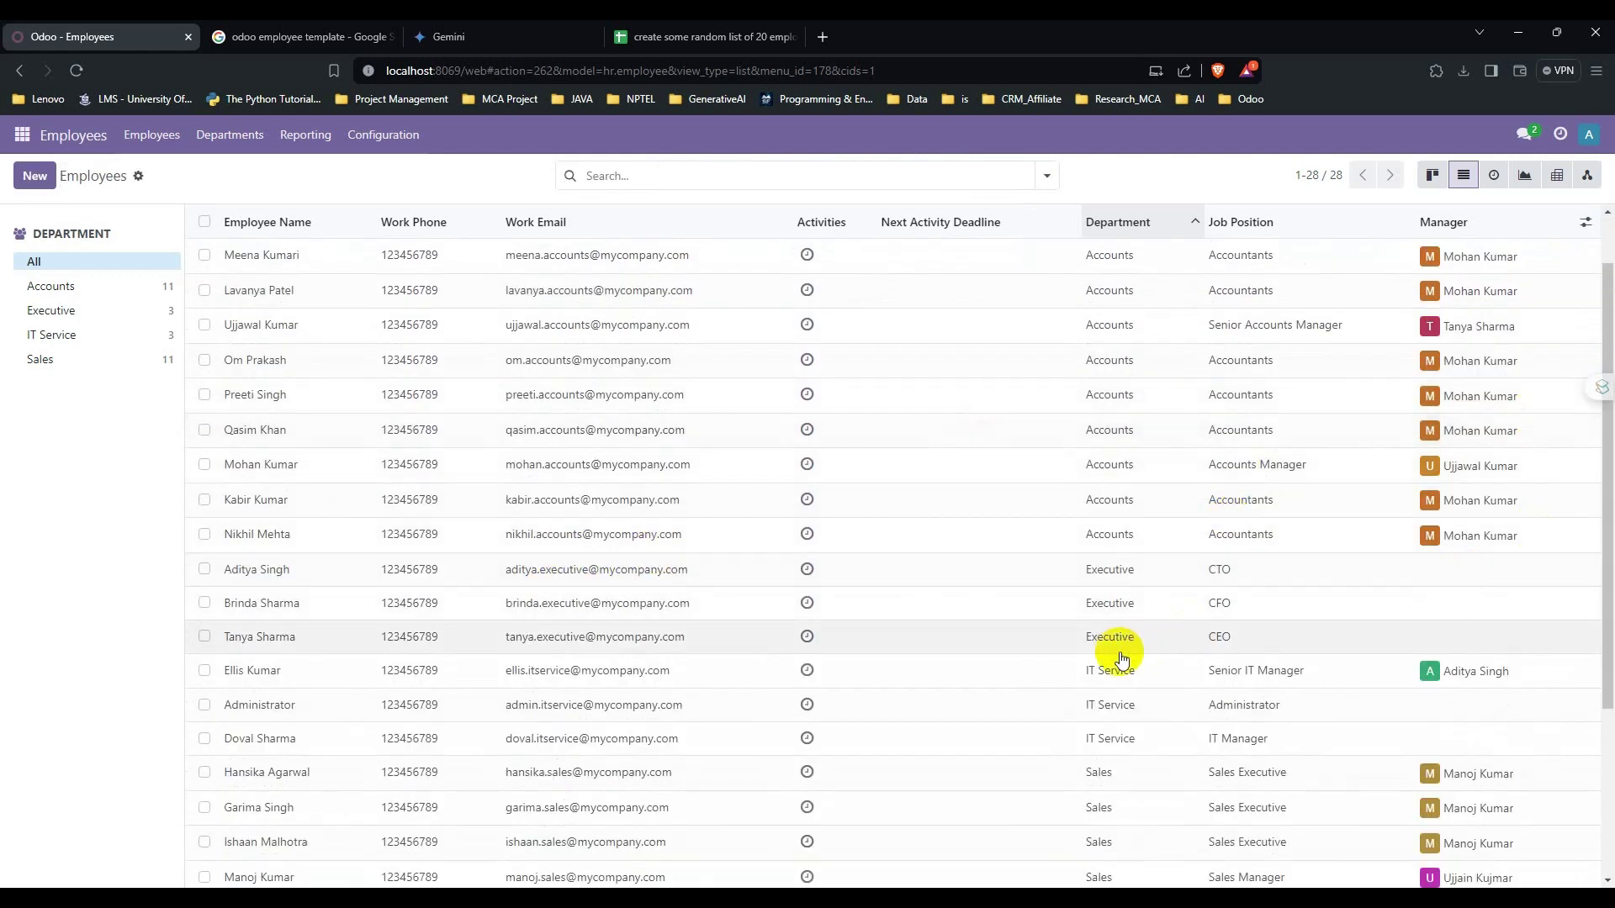
scroll(1471, 563, down, 2)
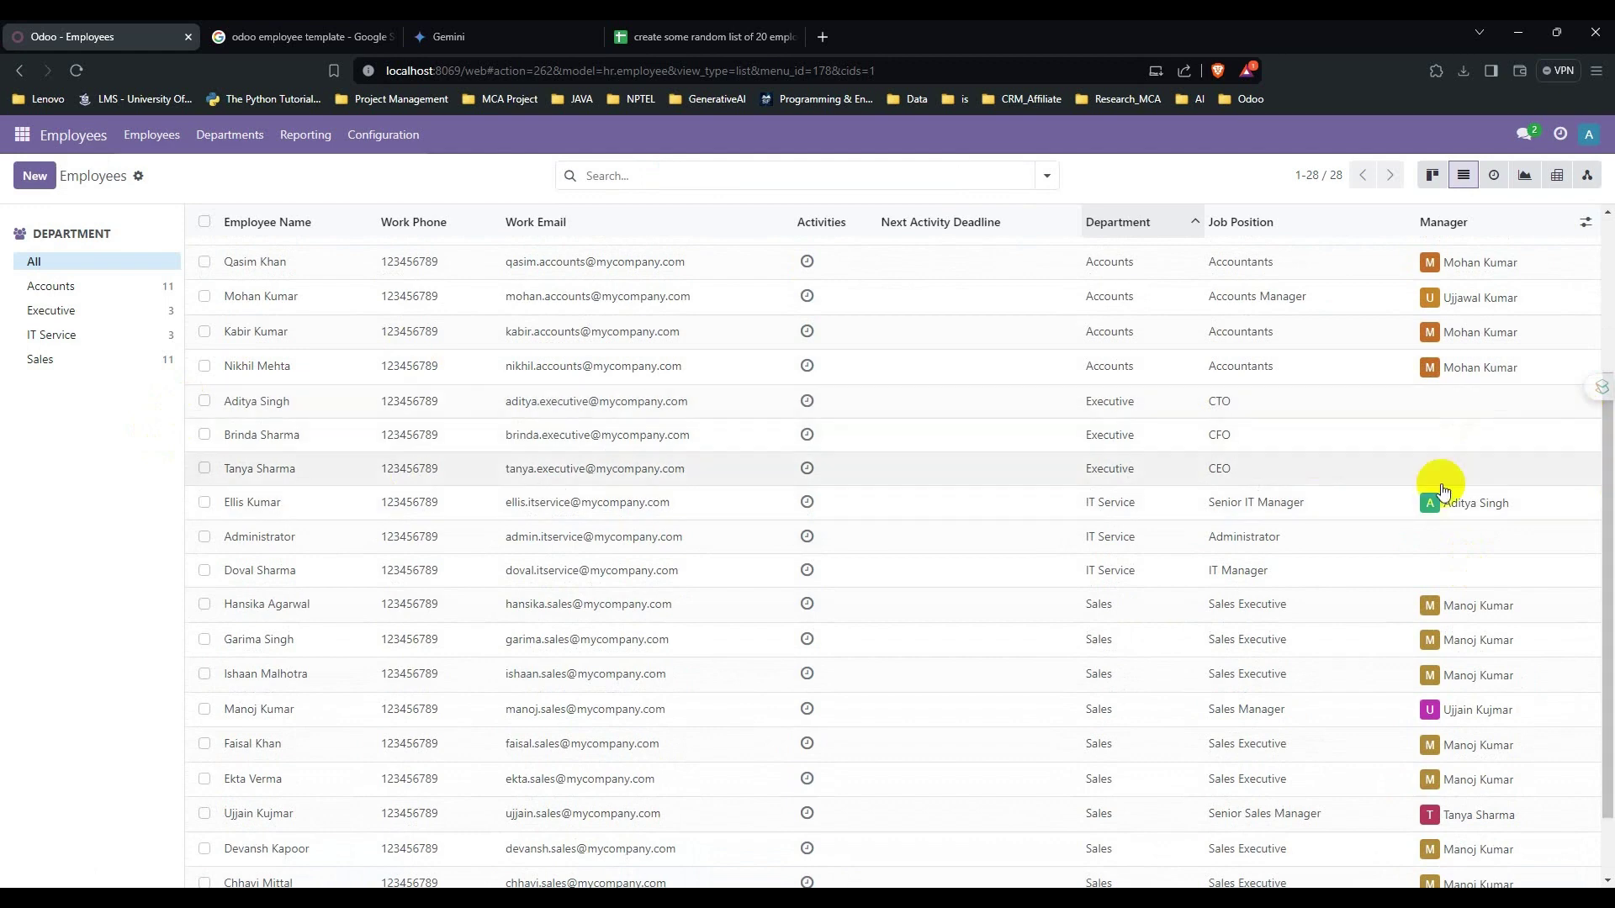
Select the CTO and CFO rows and bulk-set the CEO as their manager.
click(204, 435)
click(204, 401)
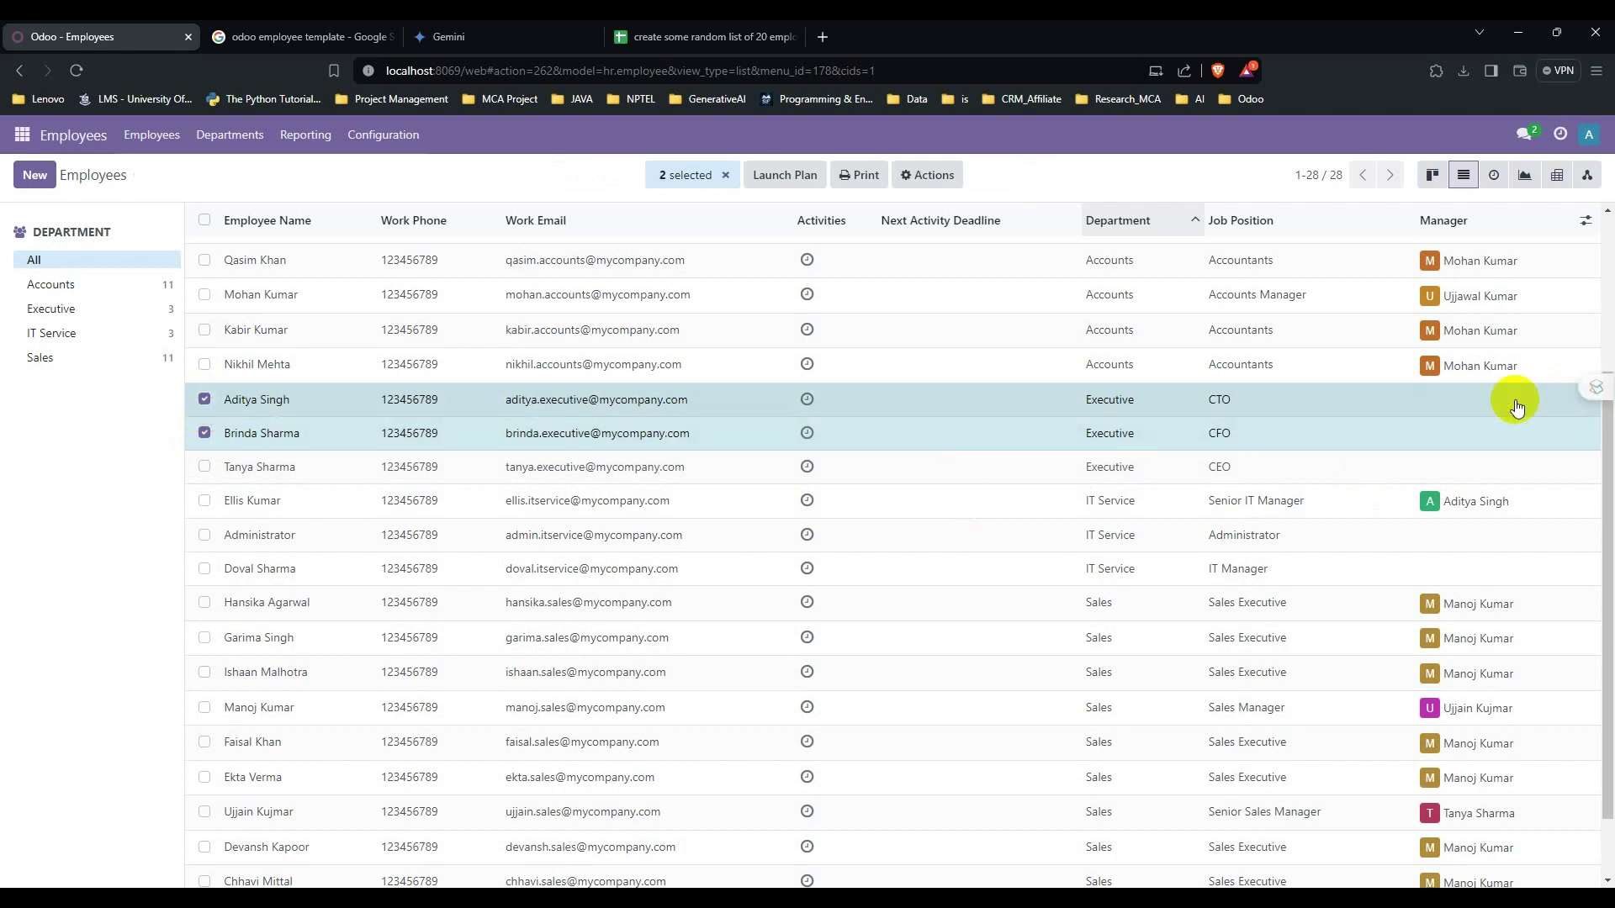
click(1462, 401)
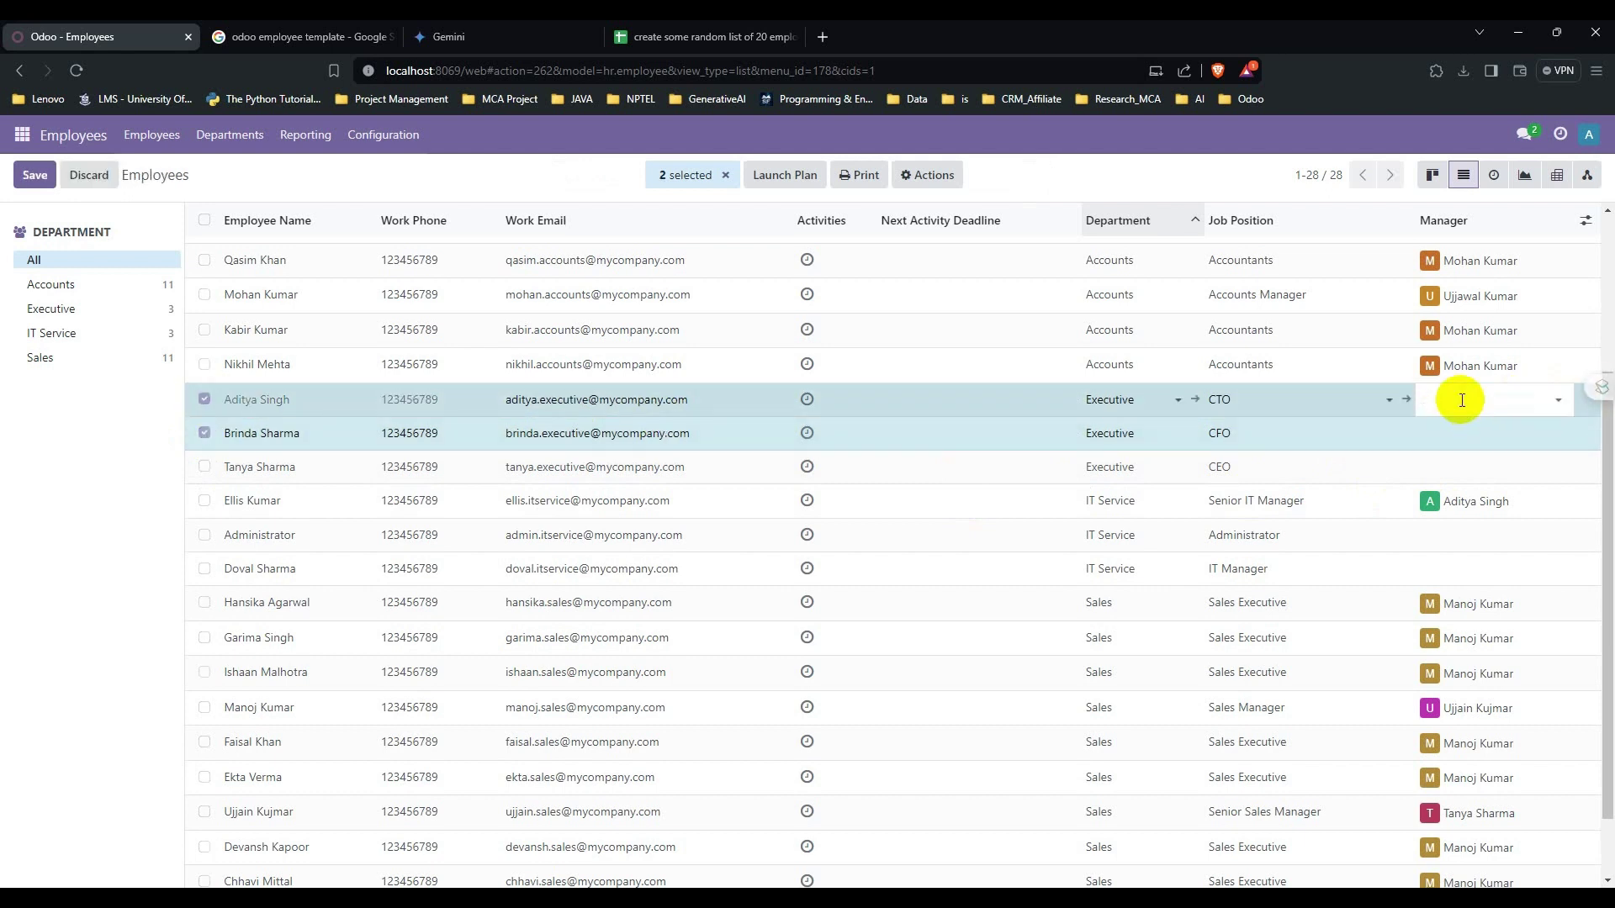
text(tanya)
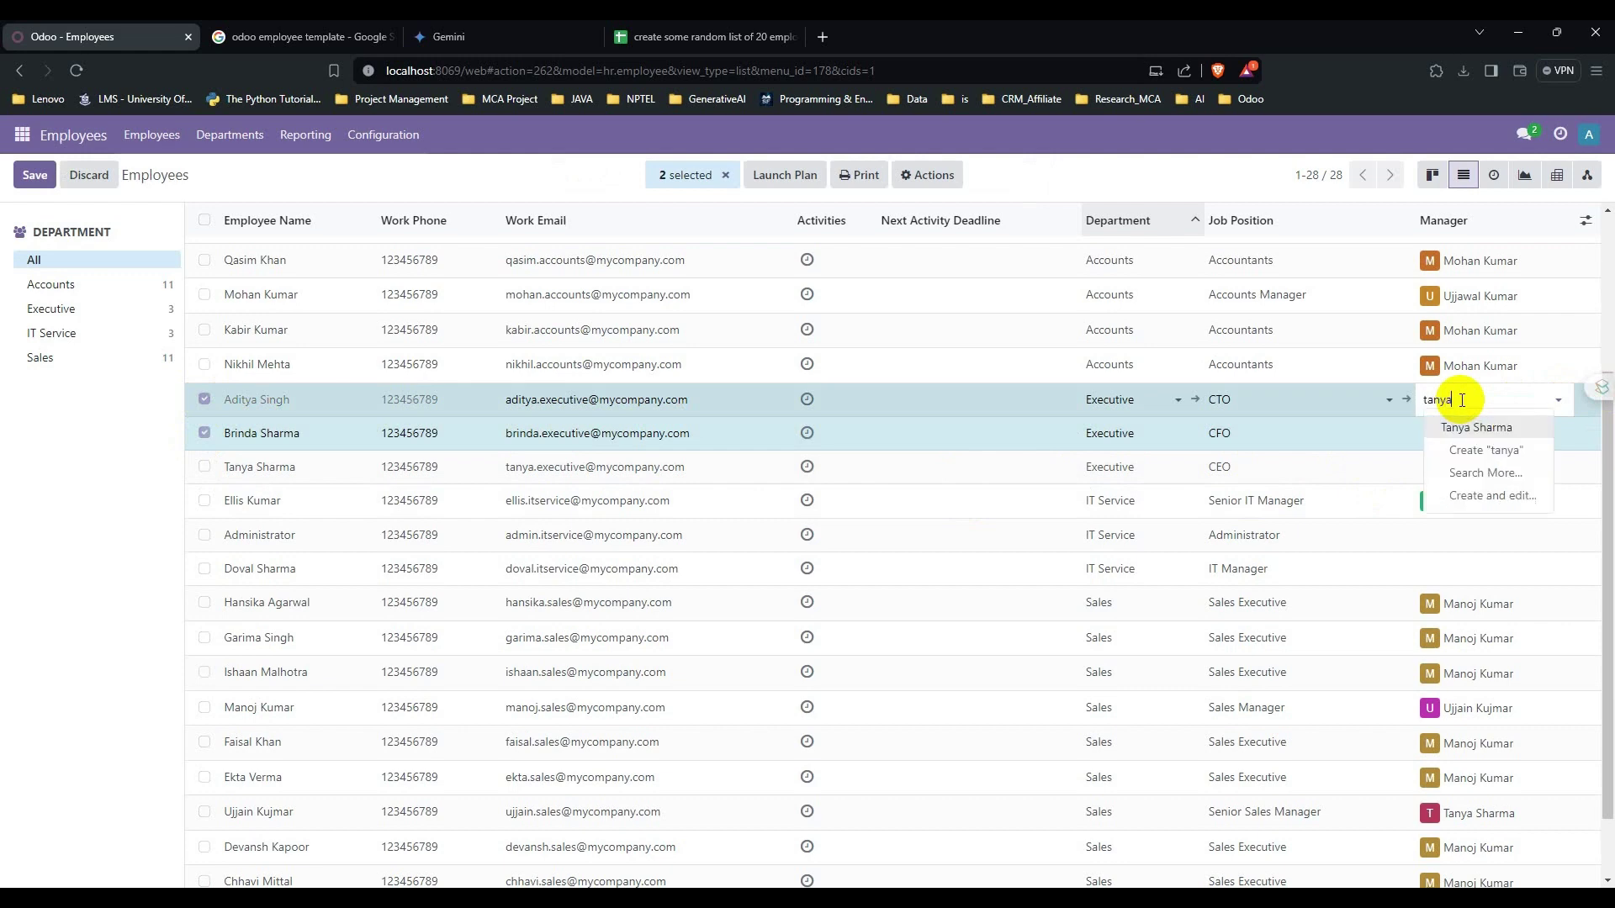
click(1473, 429)
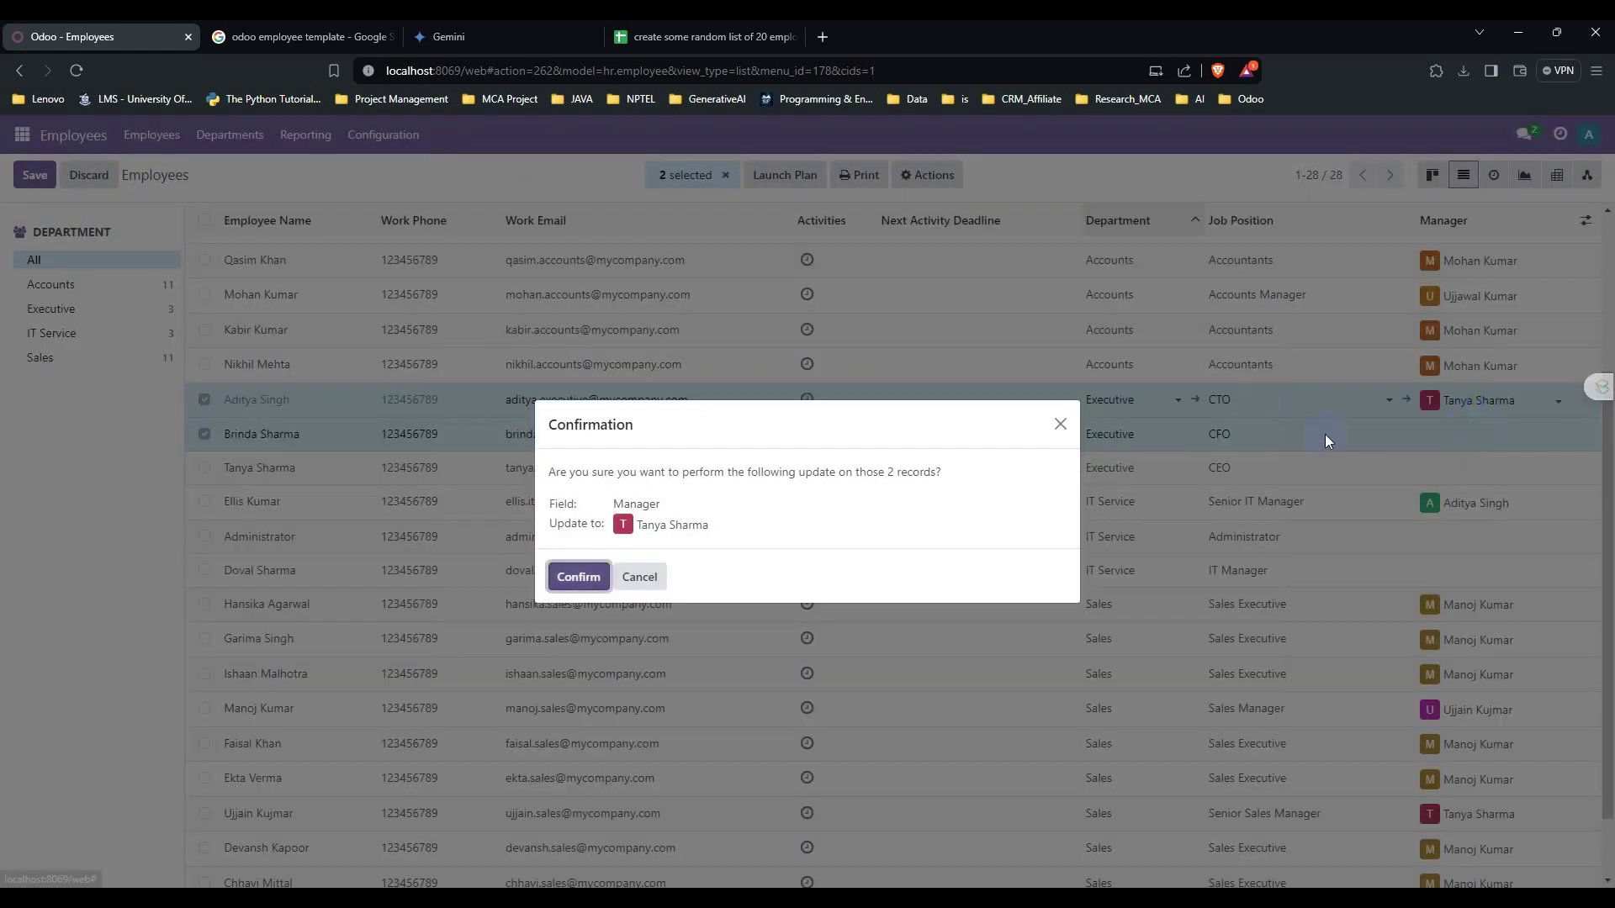
click(579, 578)
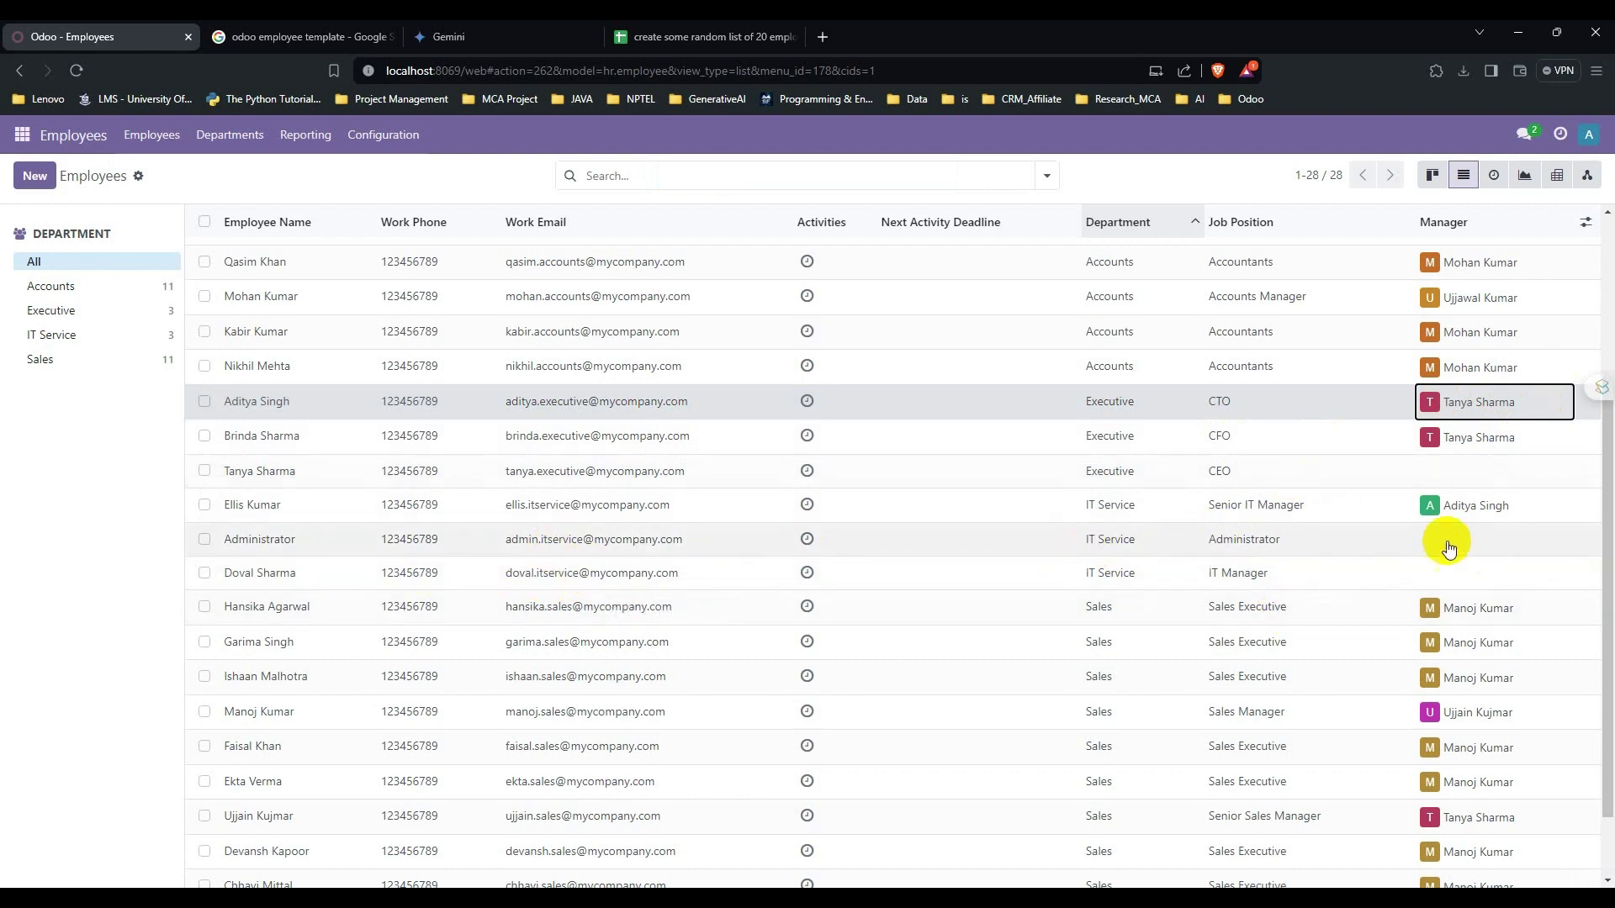
Set the IT Manager as the Administrator's manager.
click(206, 539)
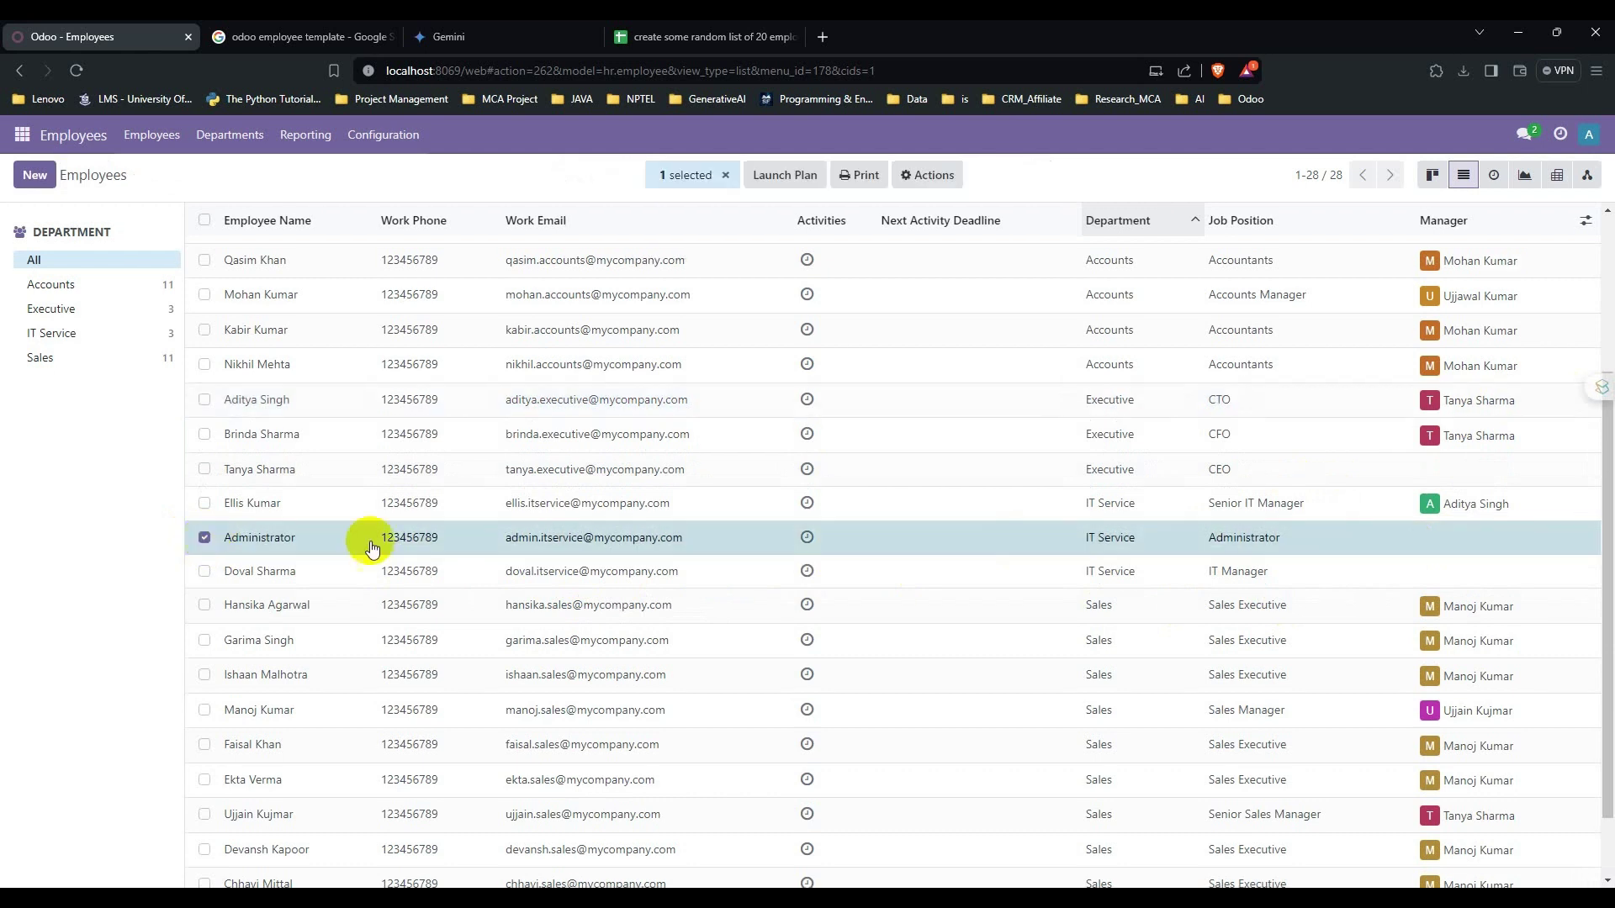
click(1427, 538)
text(ova)
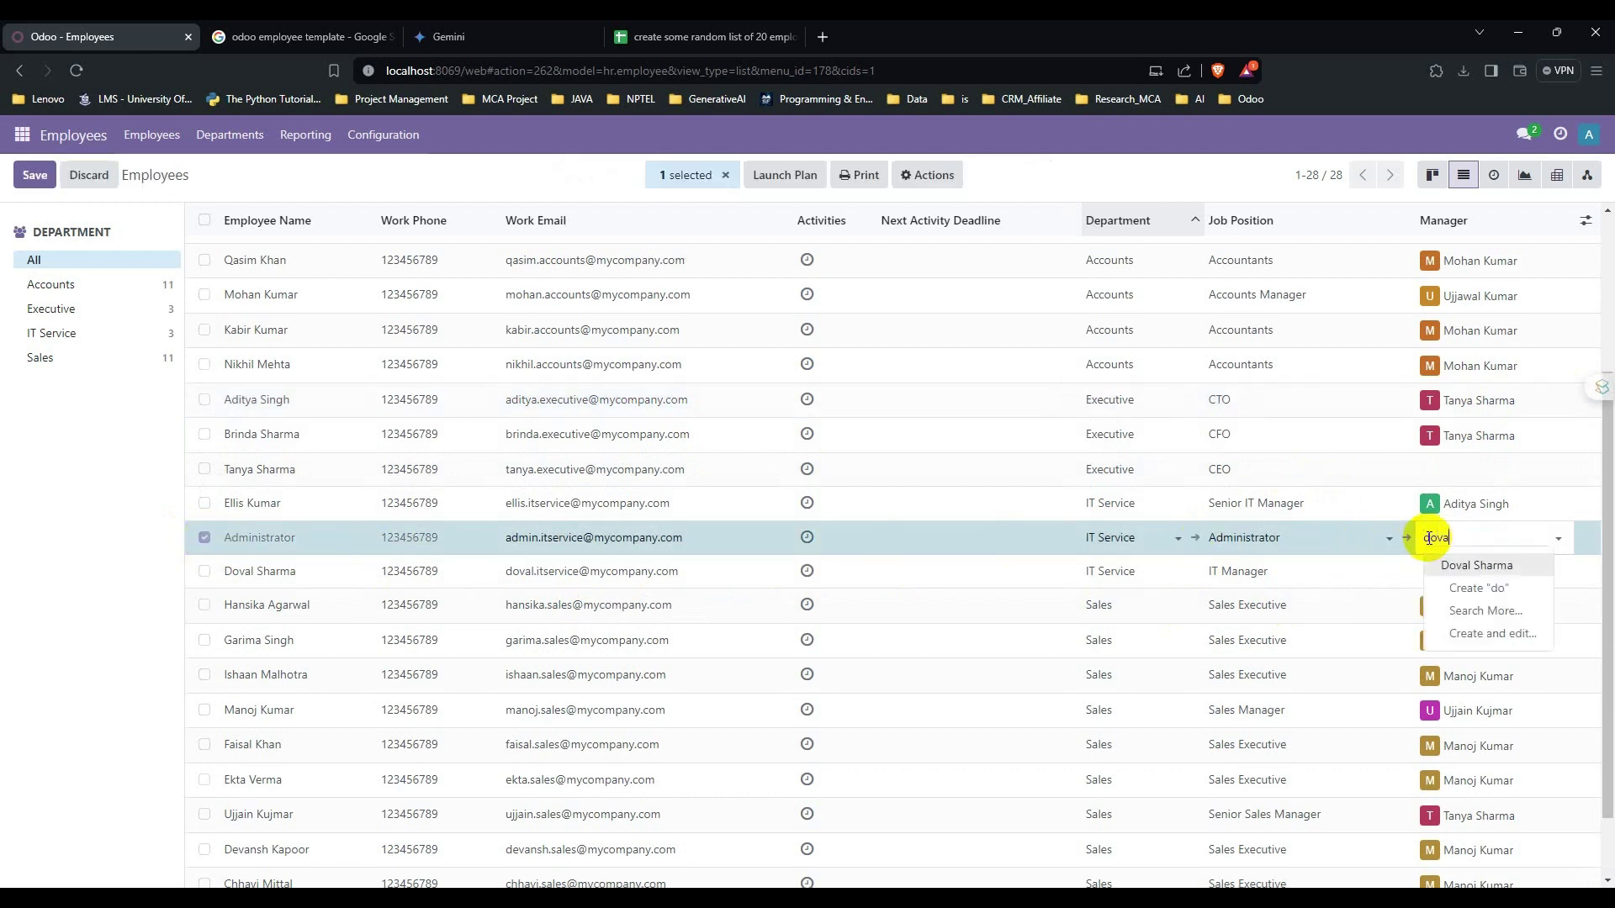
click(1482, 566)
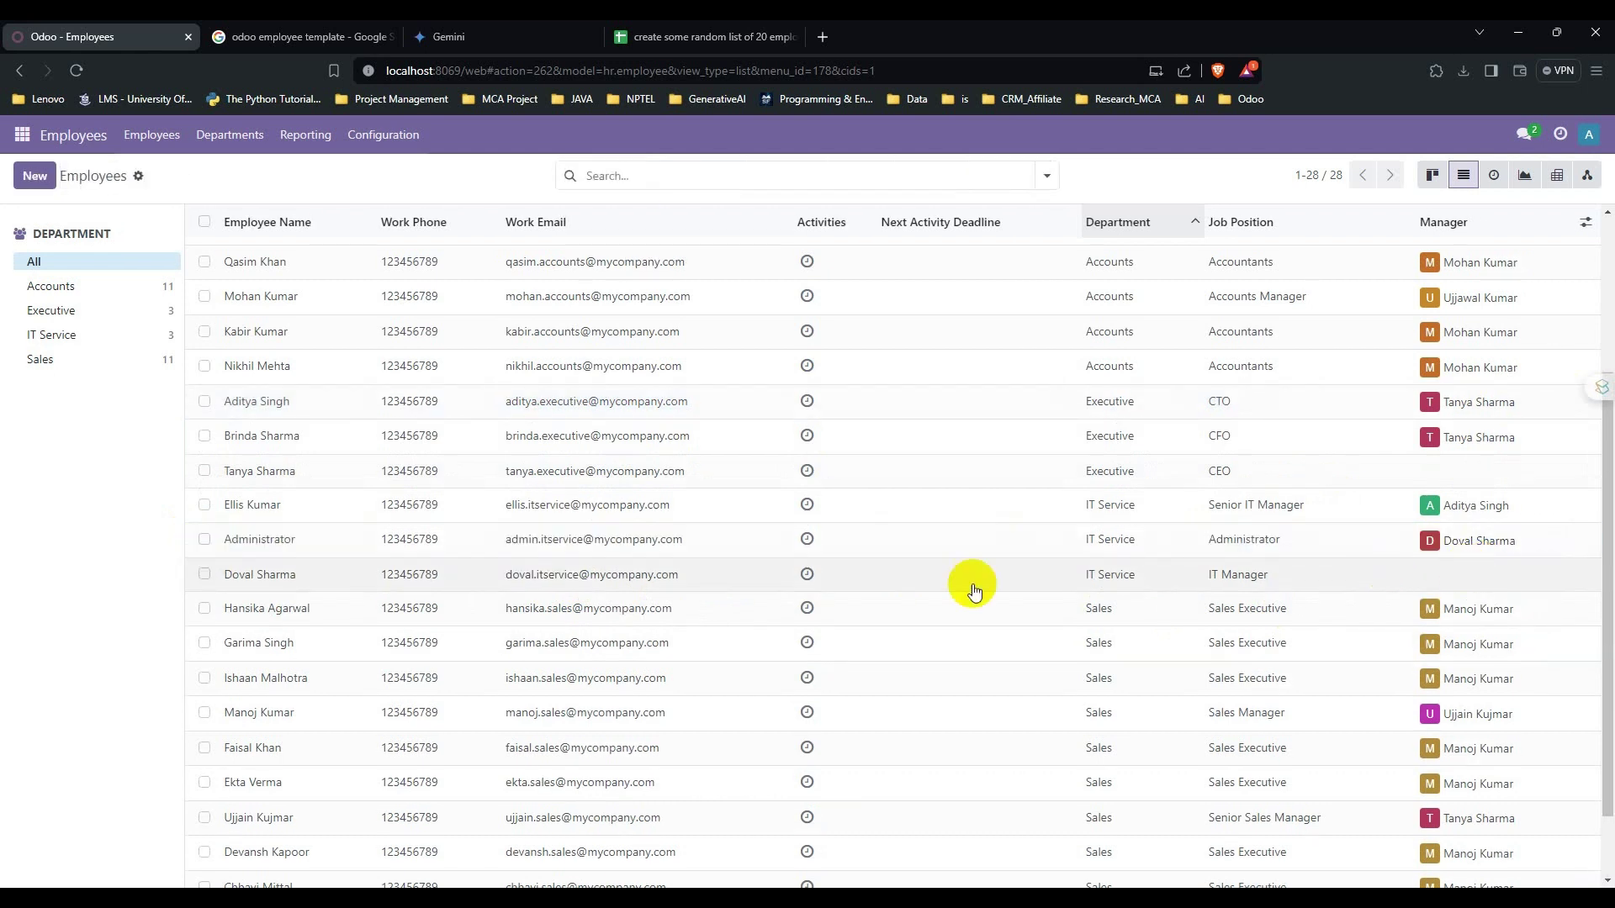
Set the Senior IT Manager as the IT Manager's manager.
click(206, 576)
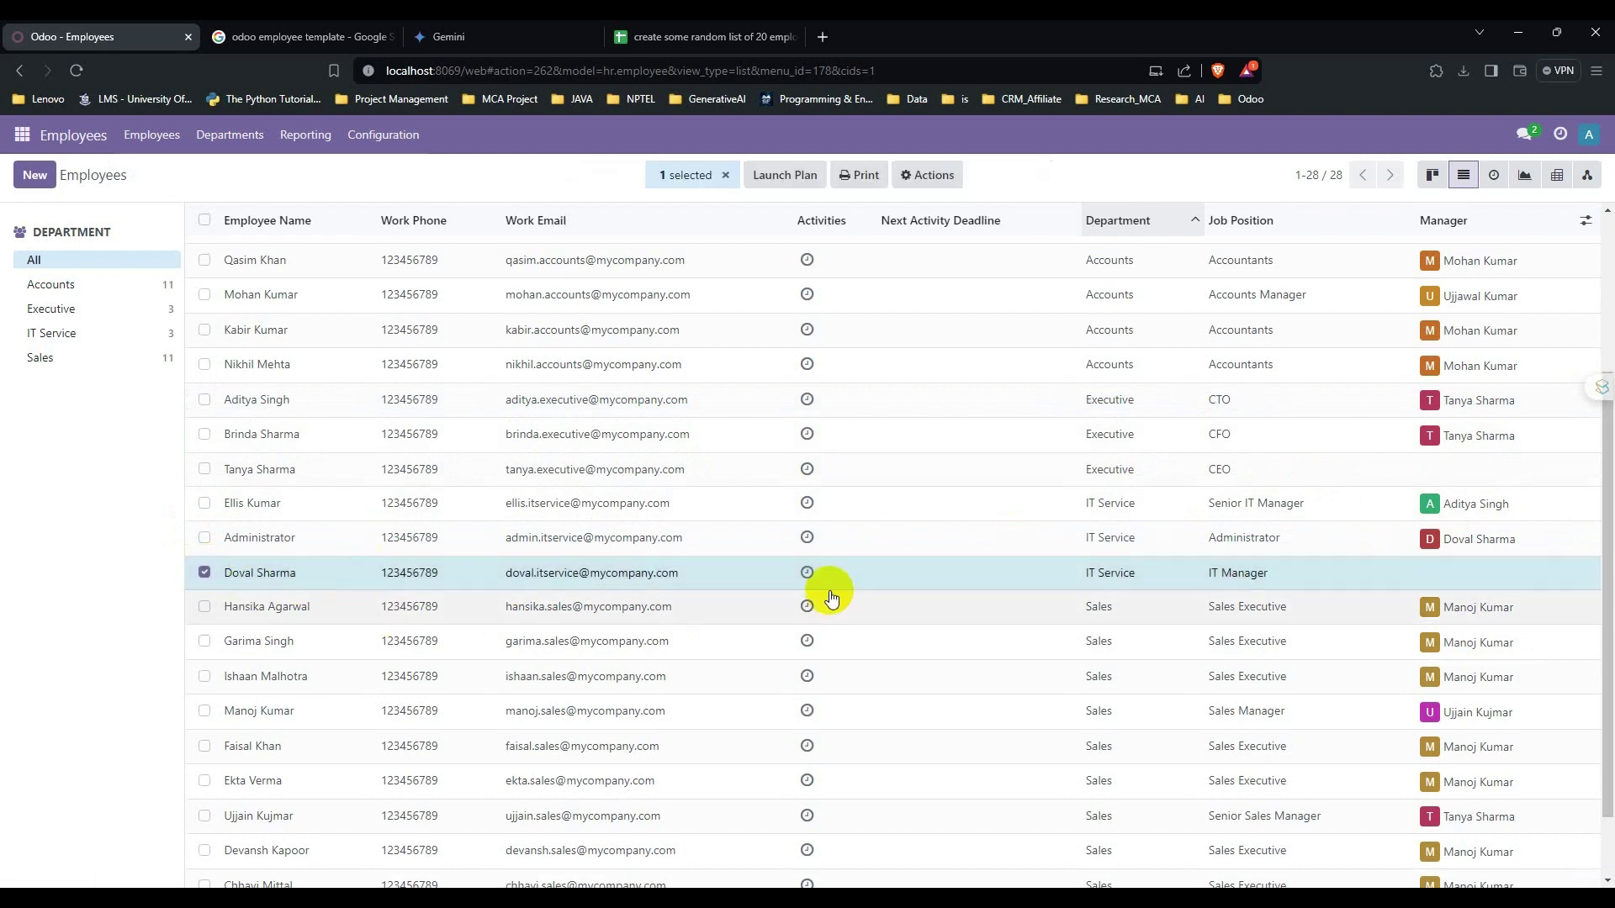
click(1463, 572)
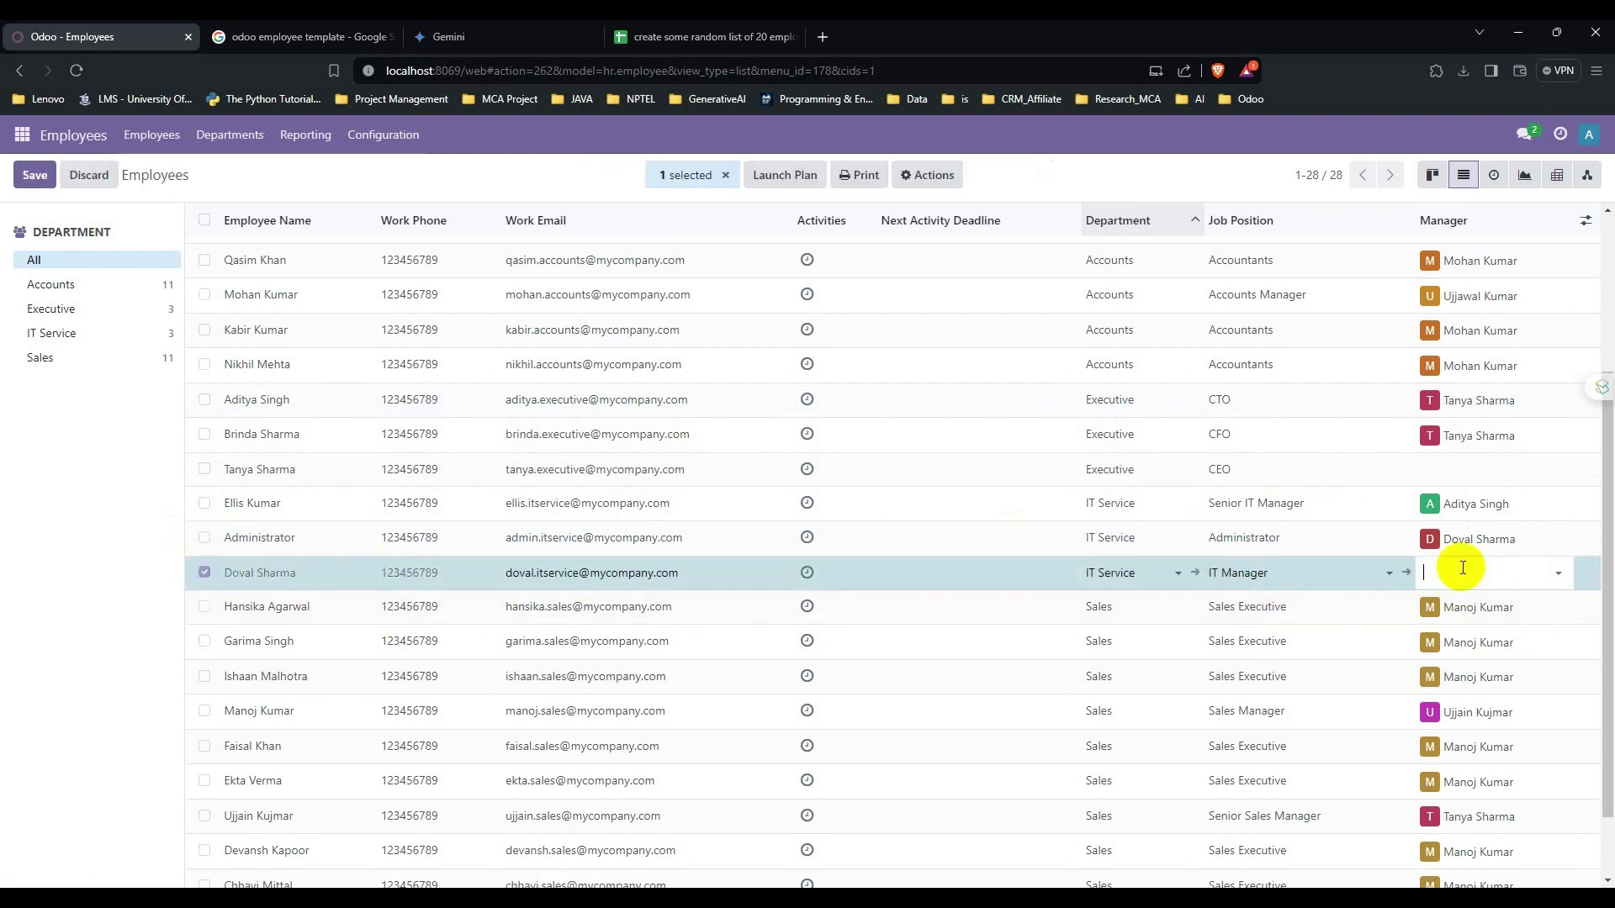
text(elli)
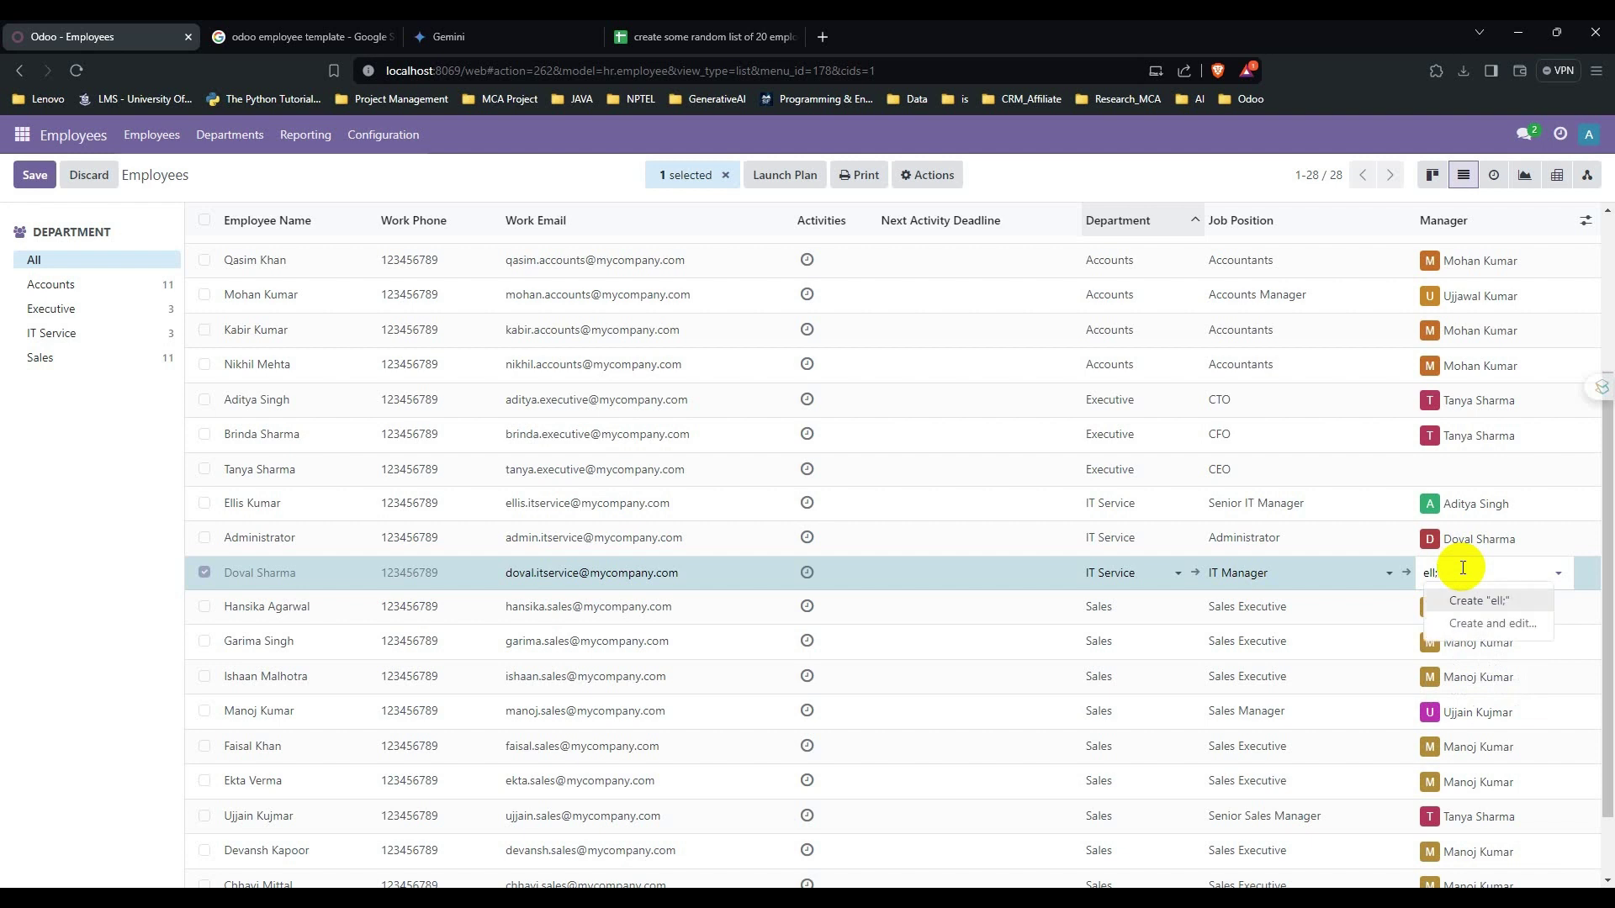
key(BackSpace)
text(i)
click(1481, 600)
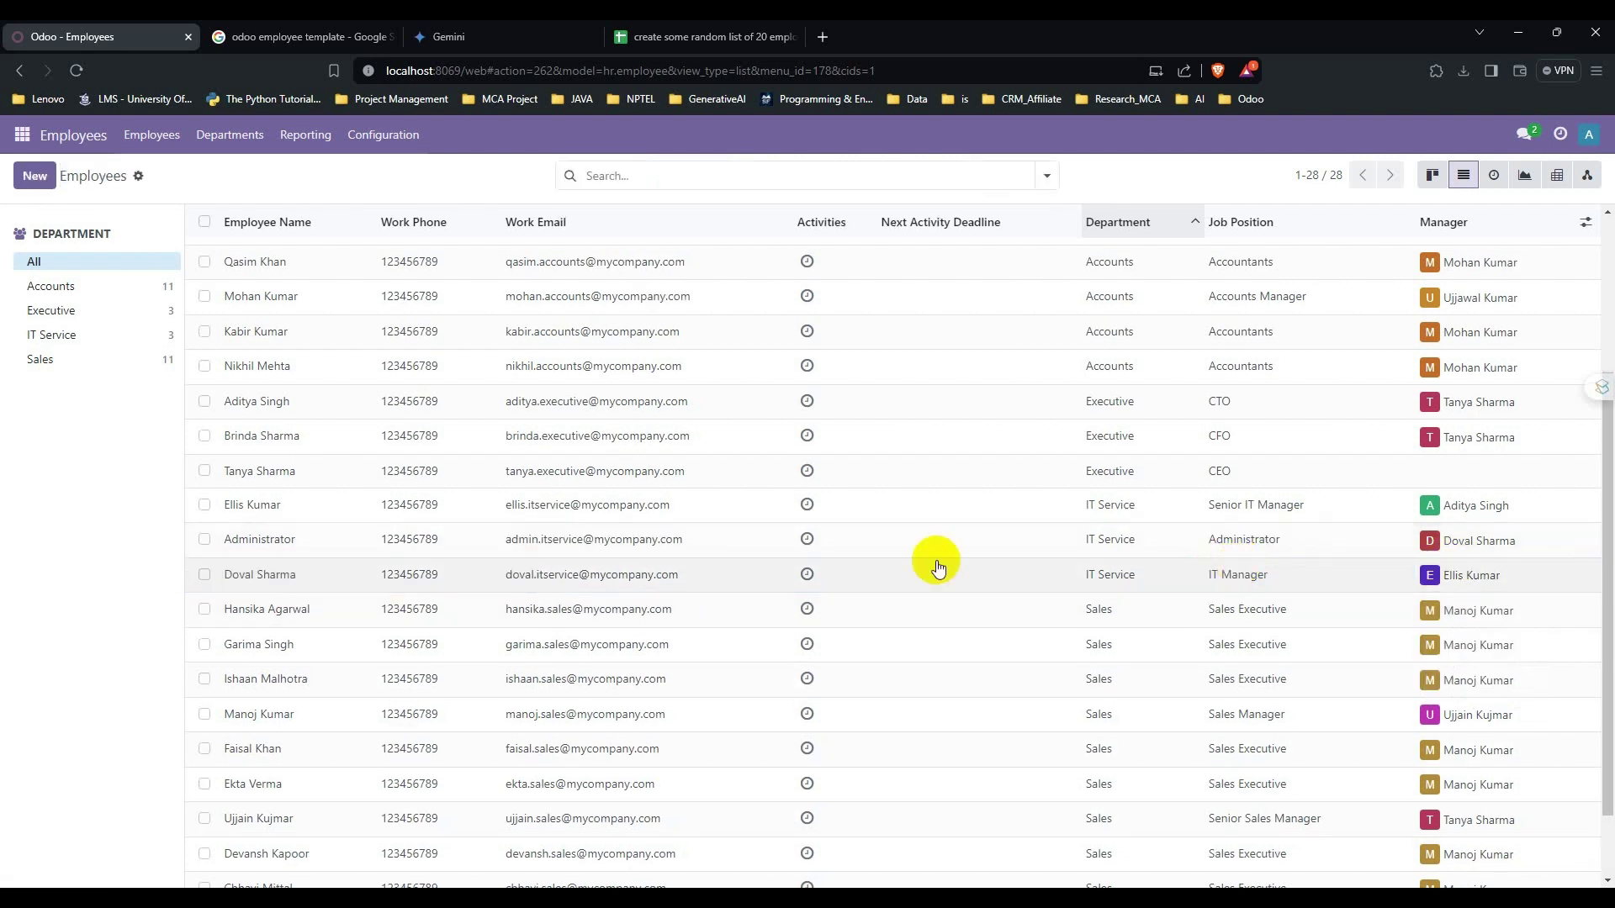
scroll(412, 534, down, 2)
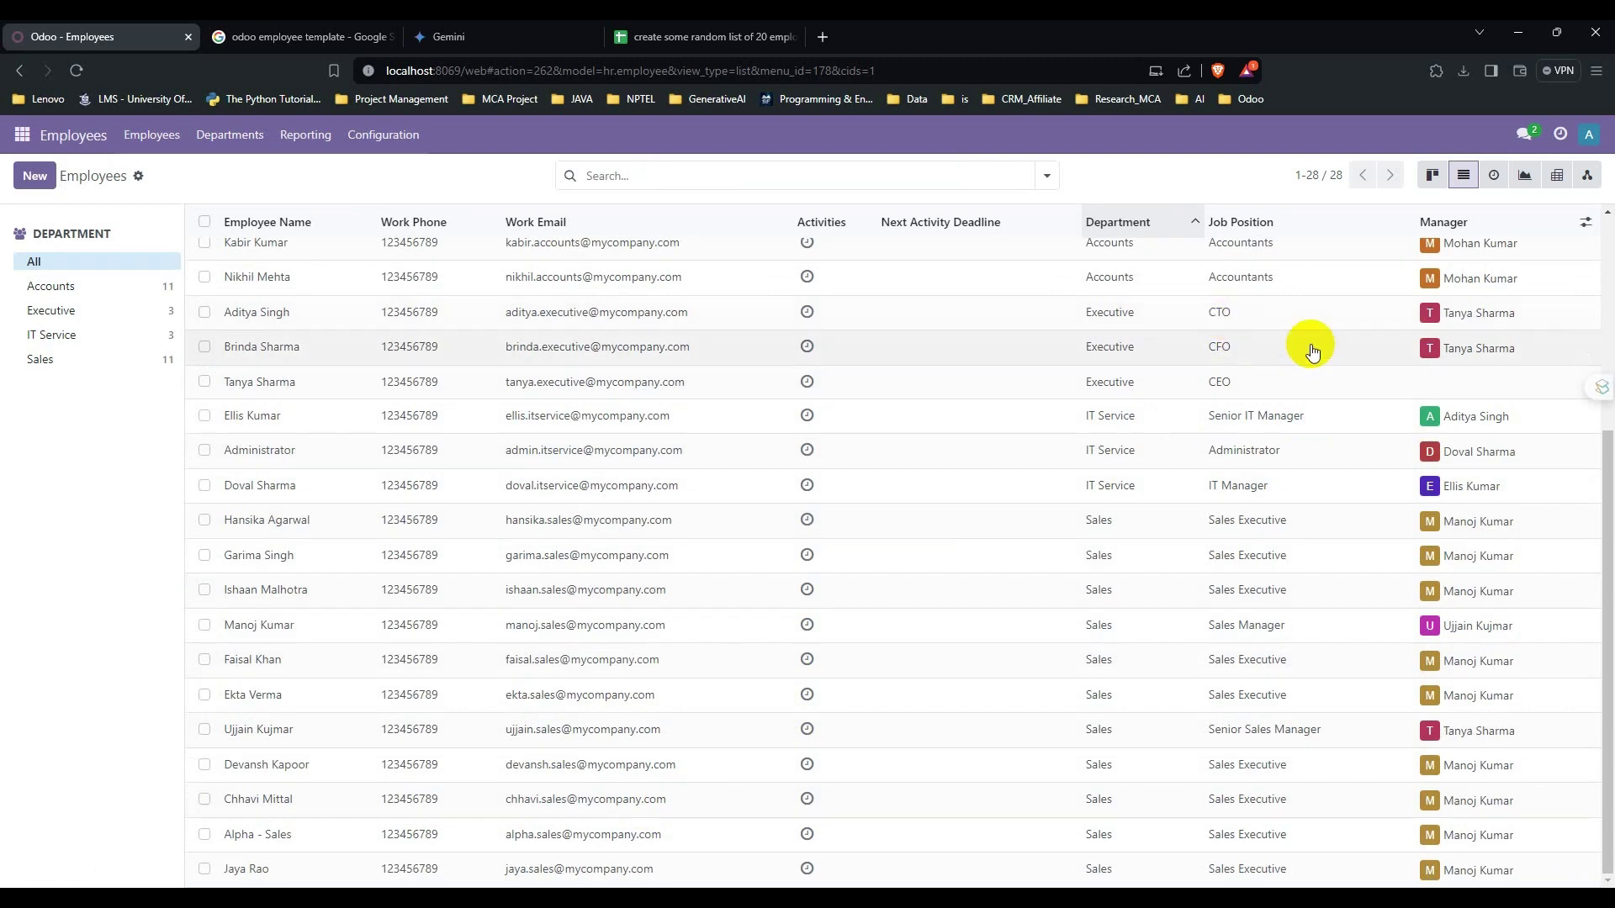
Preview employees in Kanban view, return to List view, then open the Employees menu.
scroll(643, 391, up, 3)
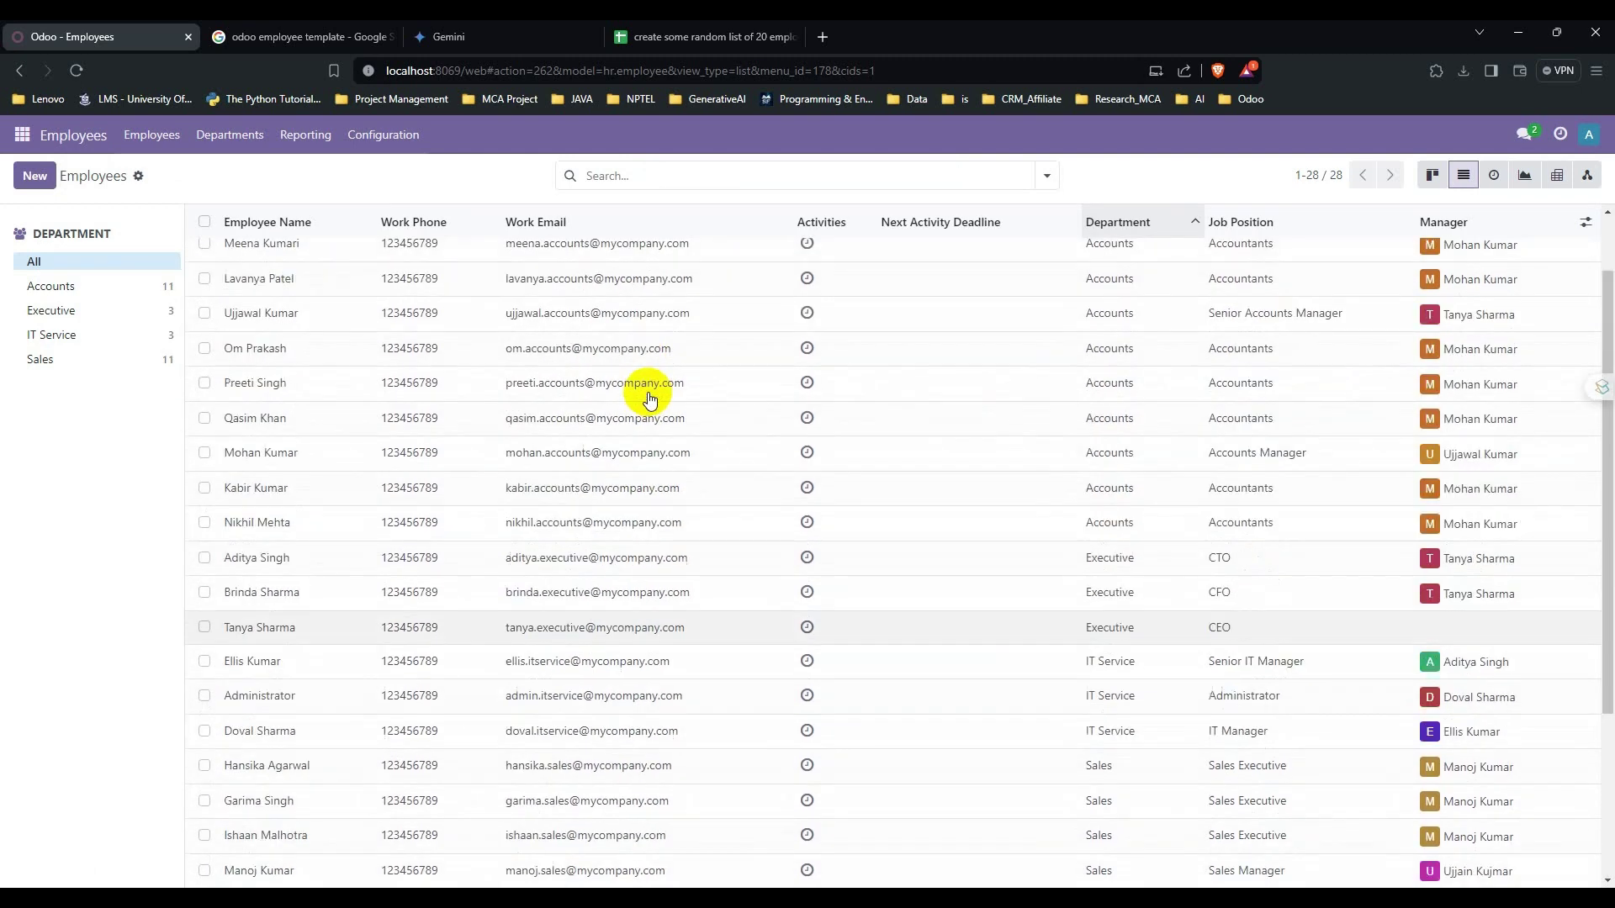
scroll(649, 398, up, 1)
scroll(794, 451, down, 2)
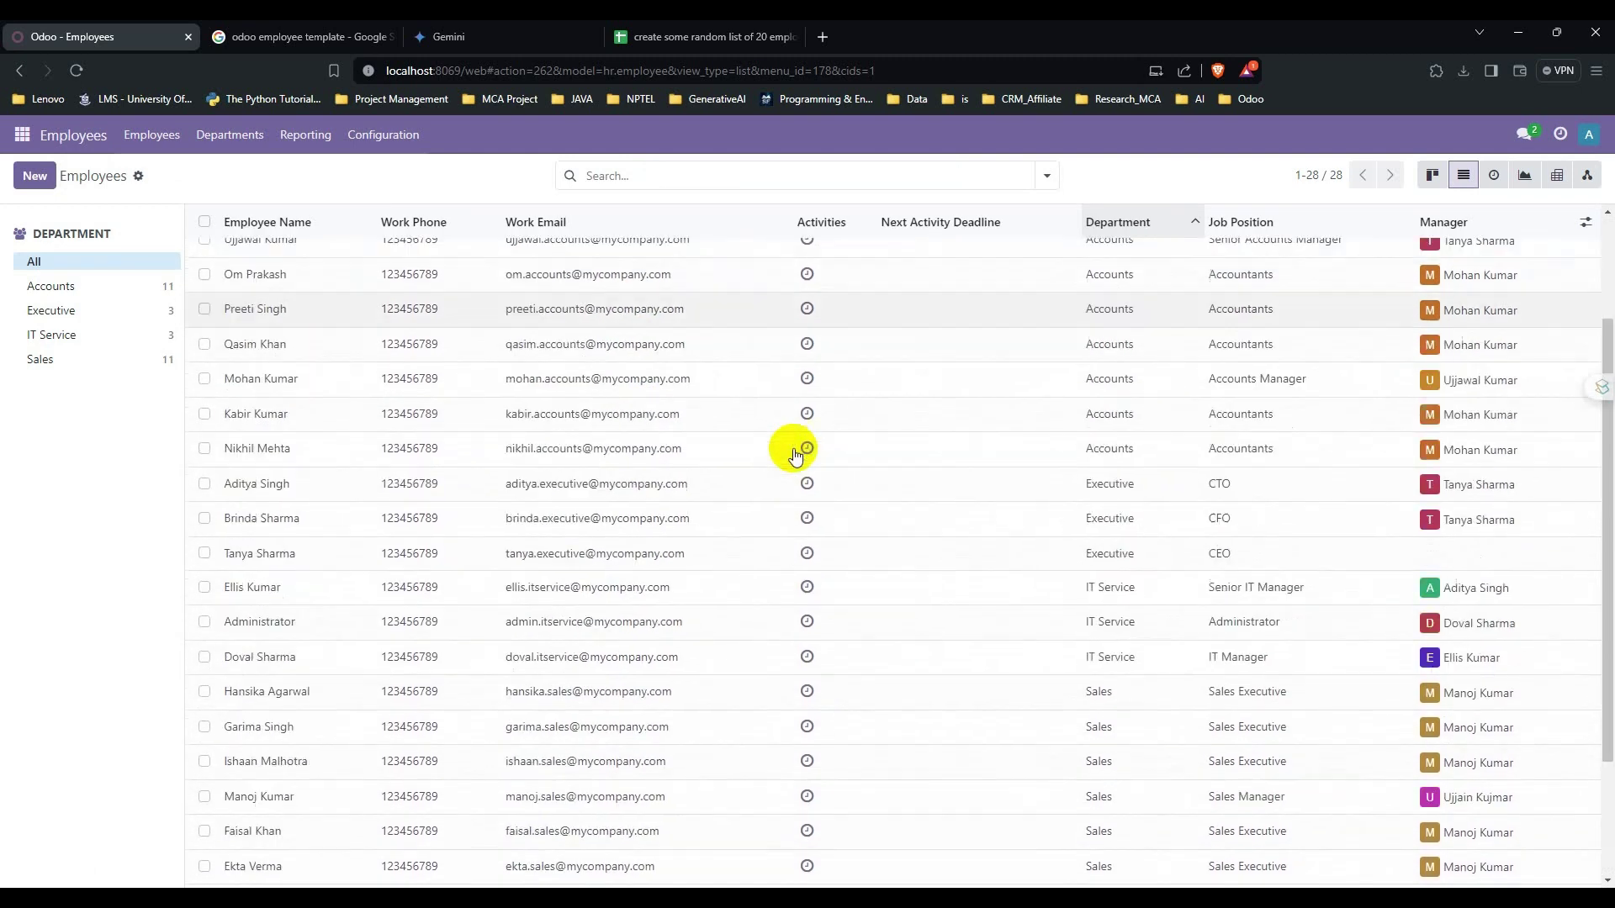
scroll(795, 451, up, 2)
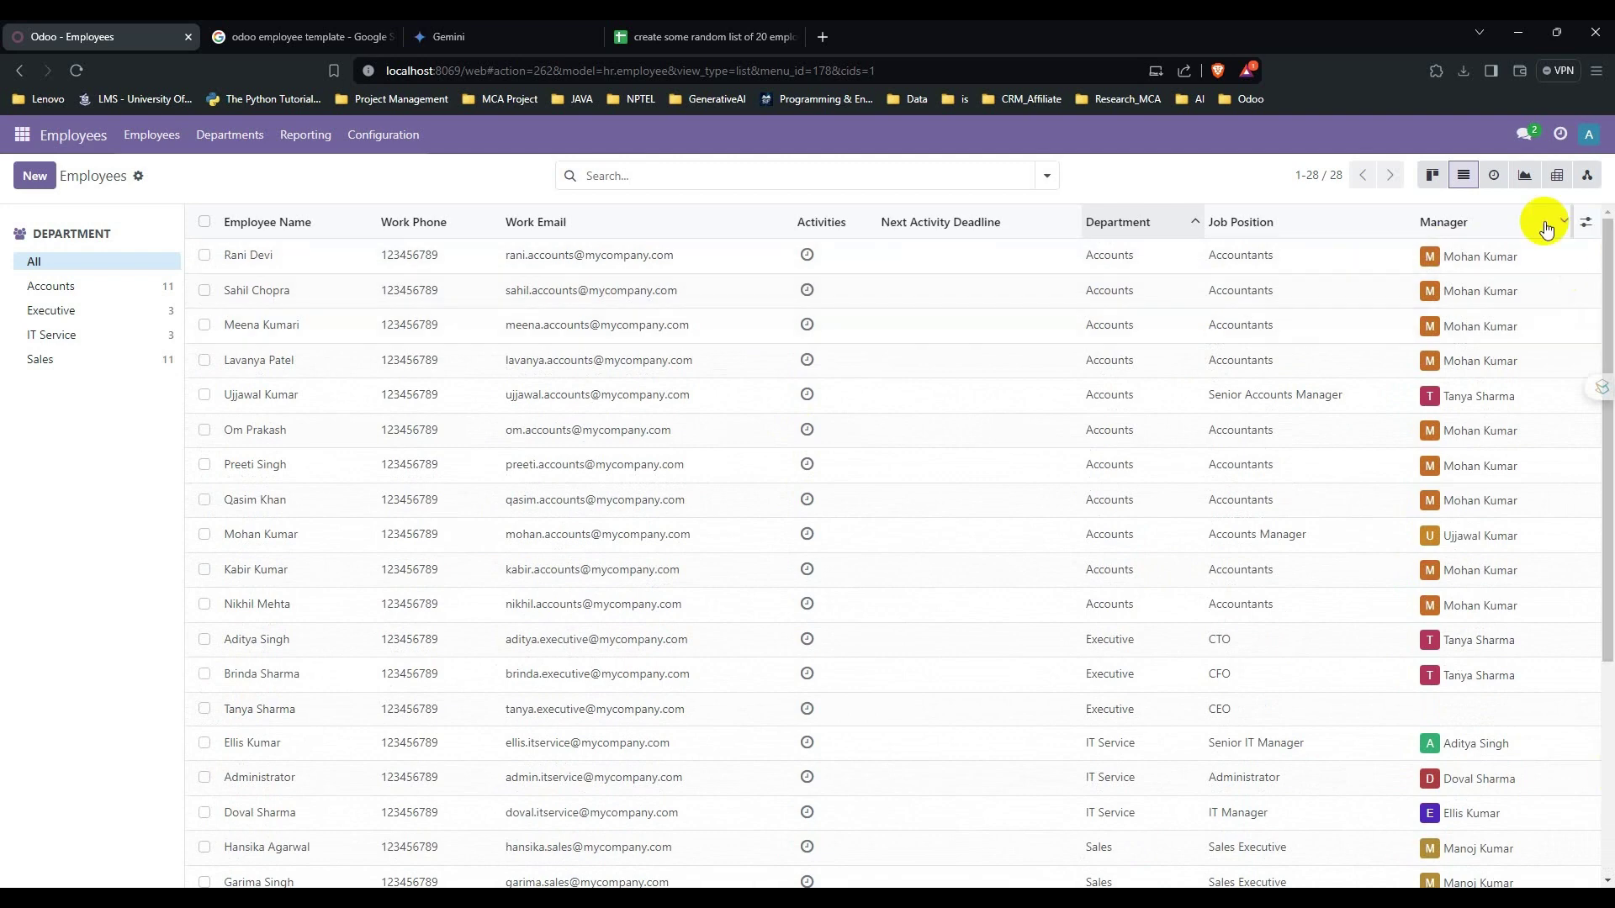
click(1433, 178)
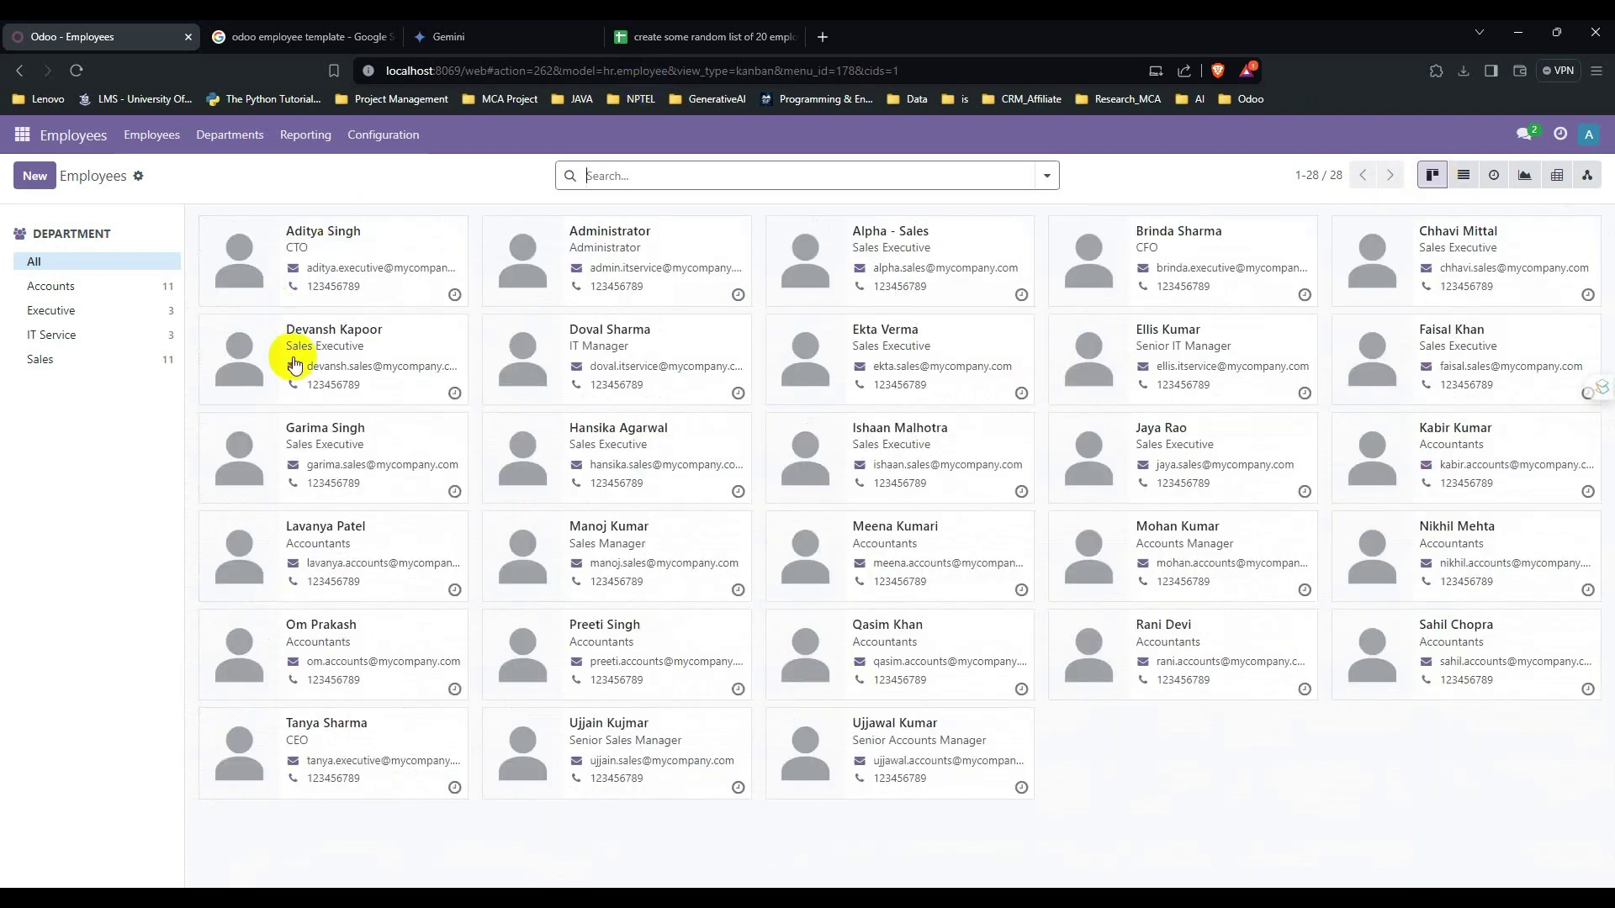
click(1456, 180)
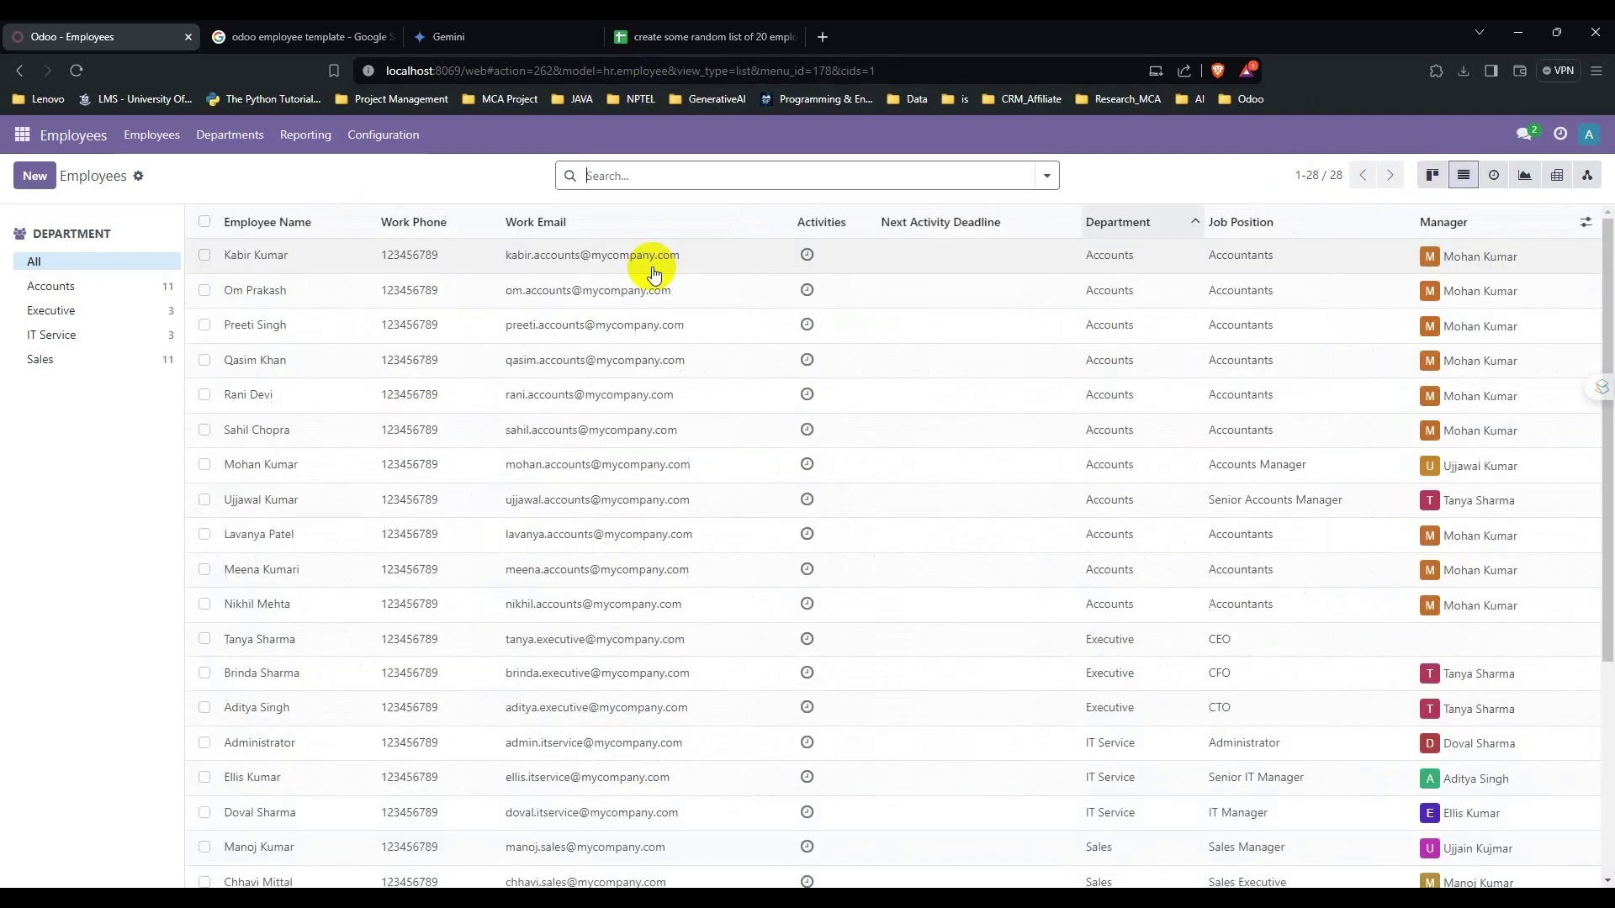
click(231, 136)
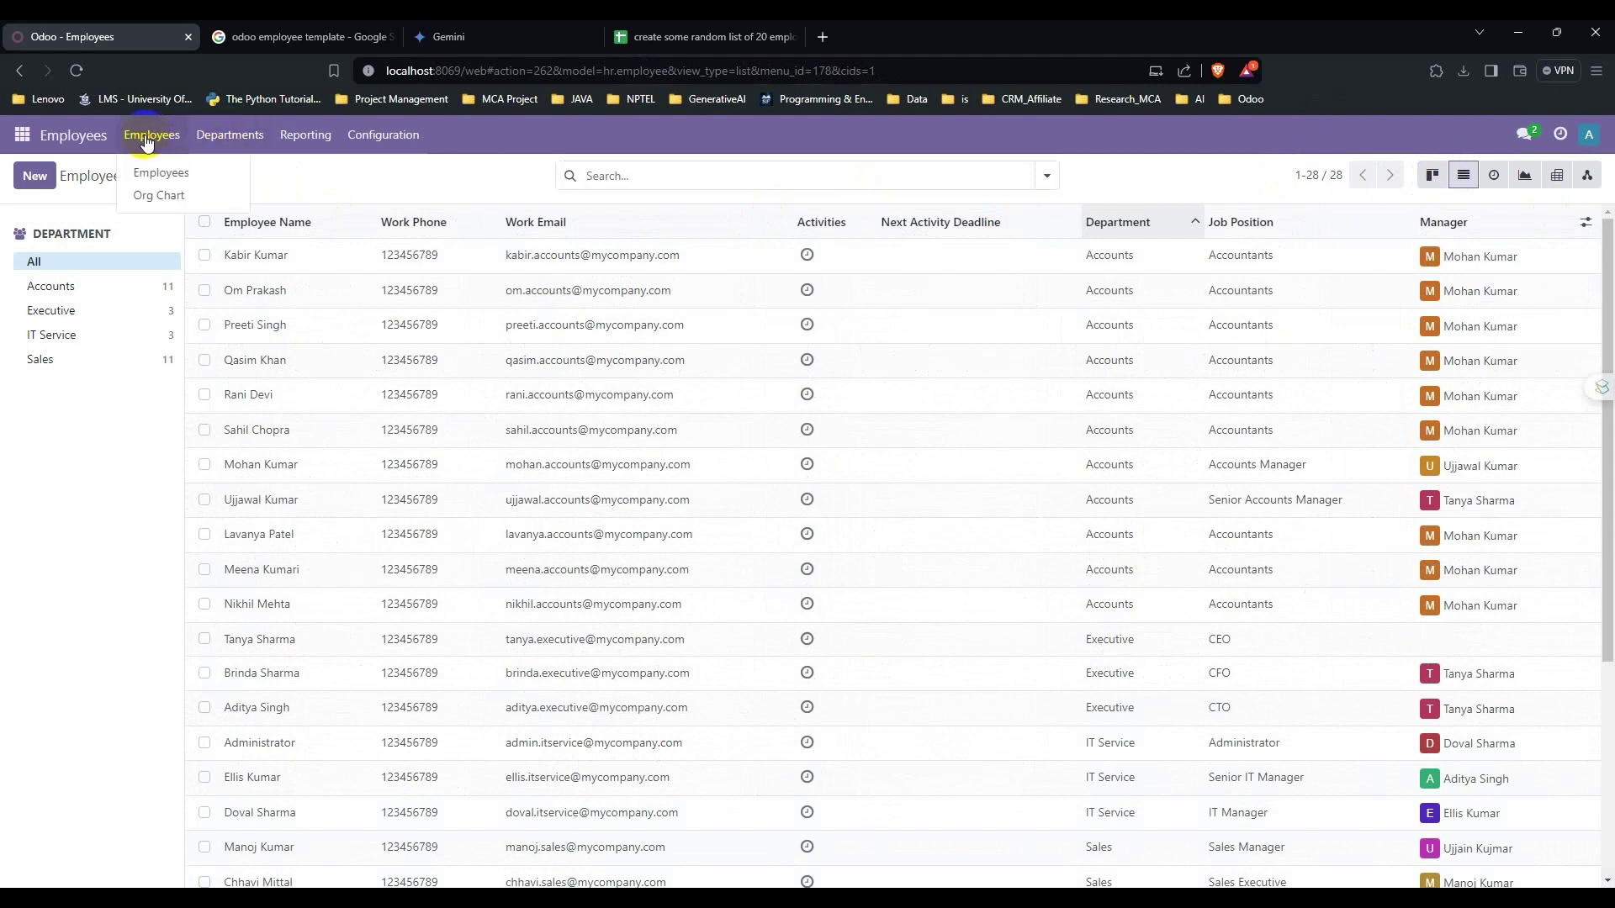
click(165, 195)
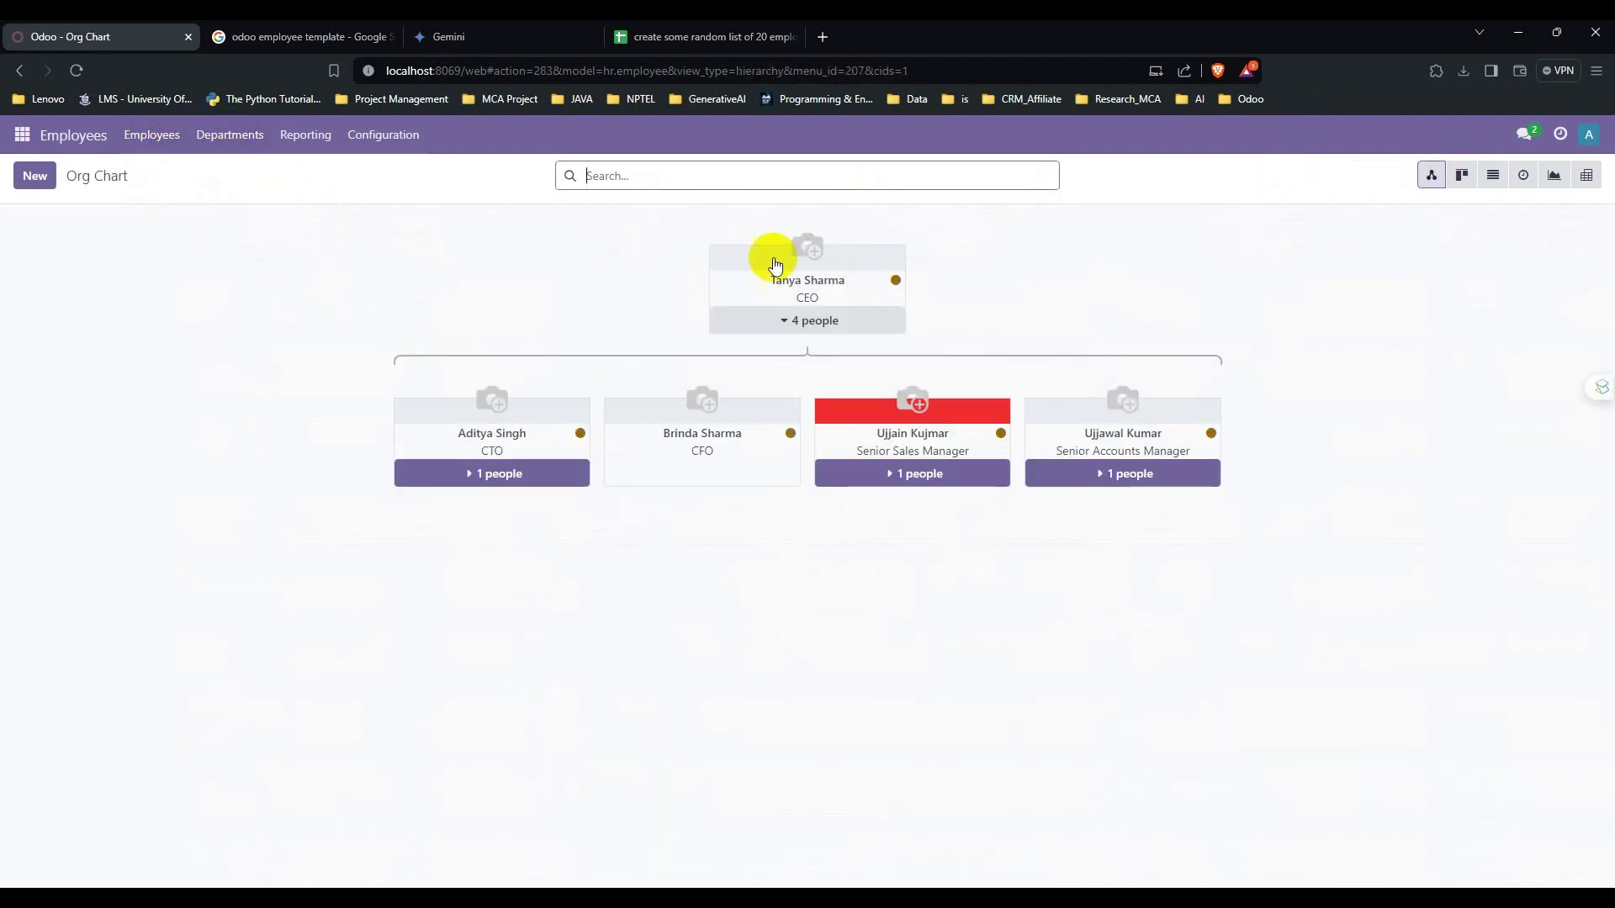
click(515, 478)
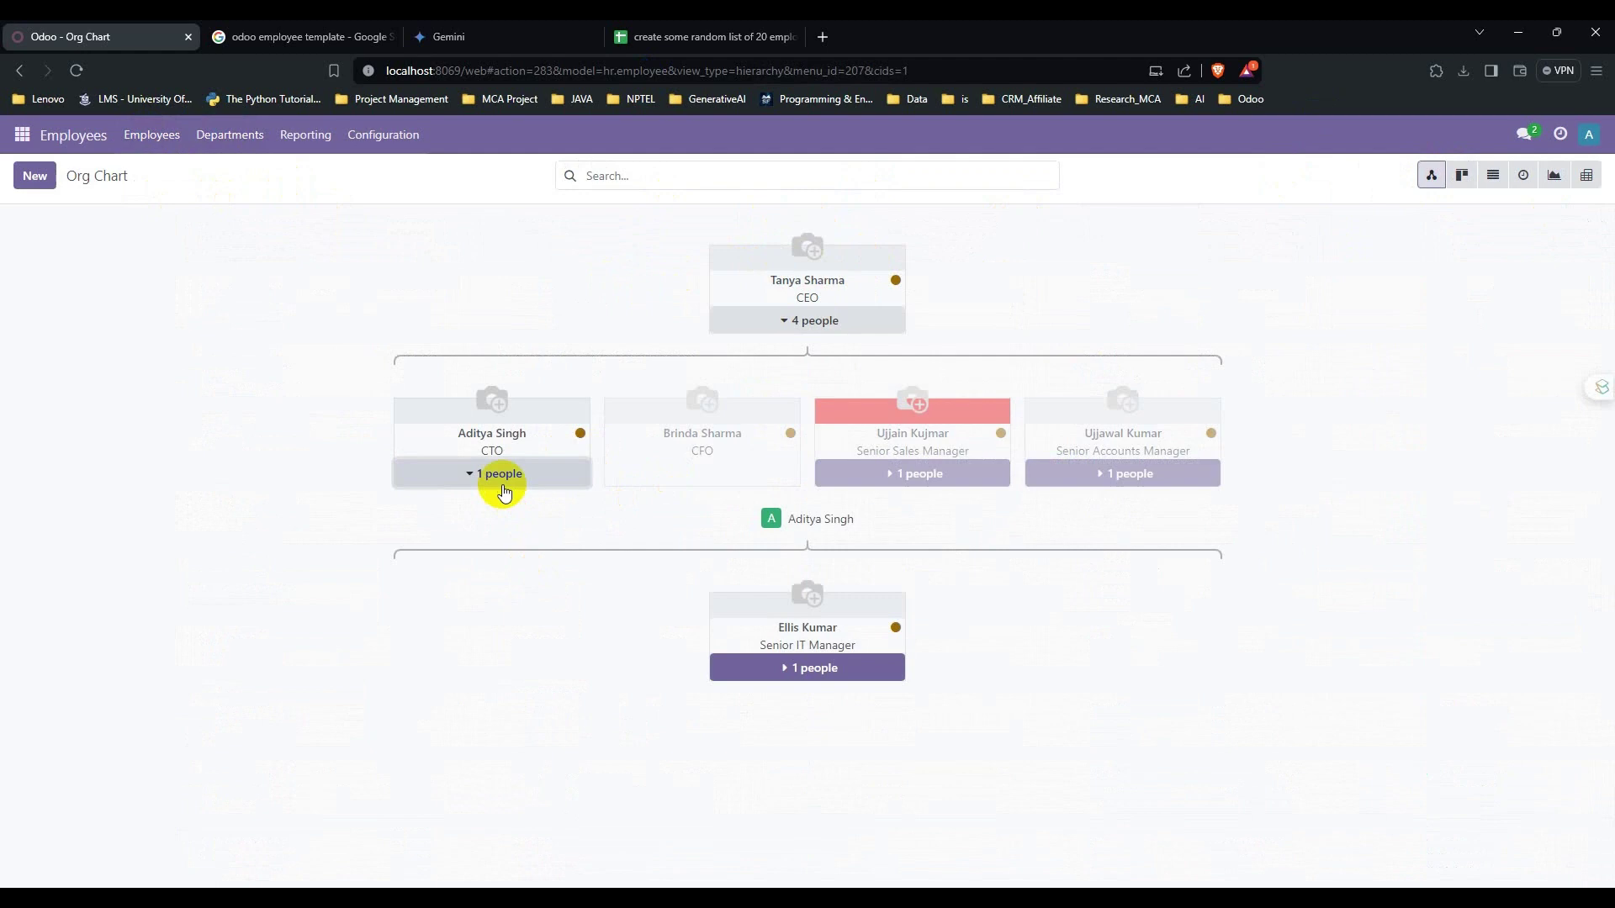
click(828, 673)
click(815, 822)
scroll(892, 589, down, 2)
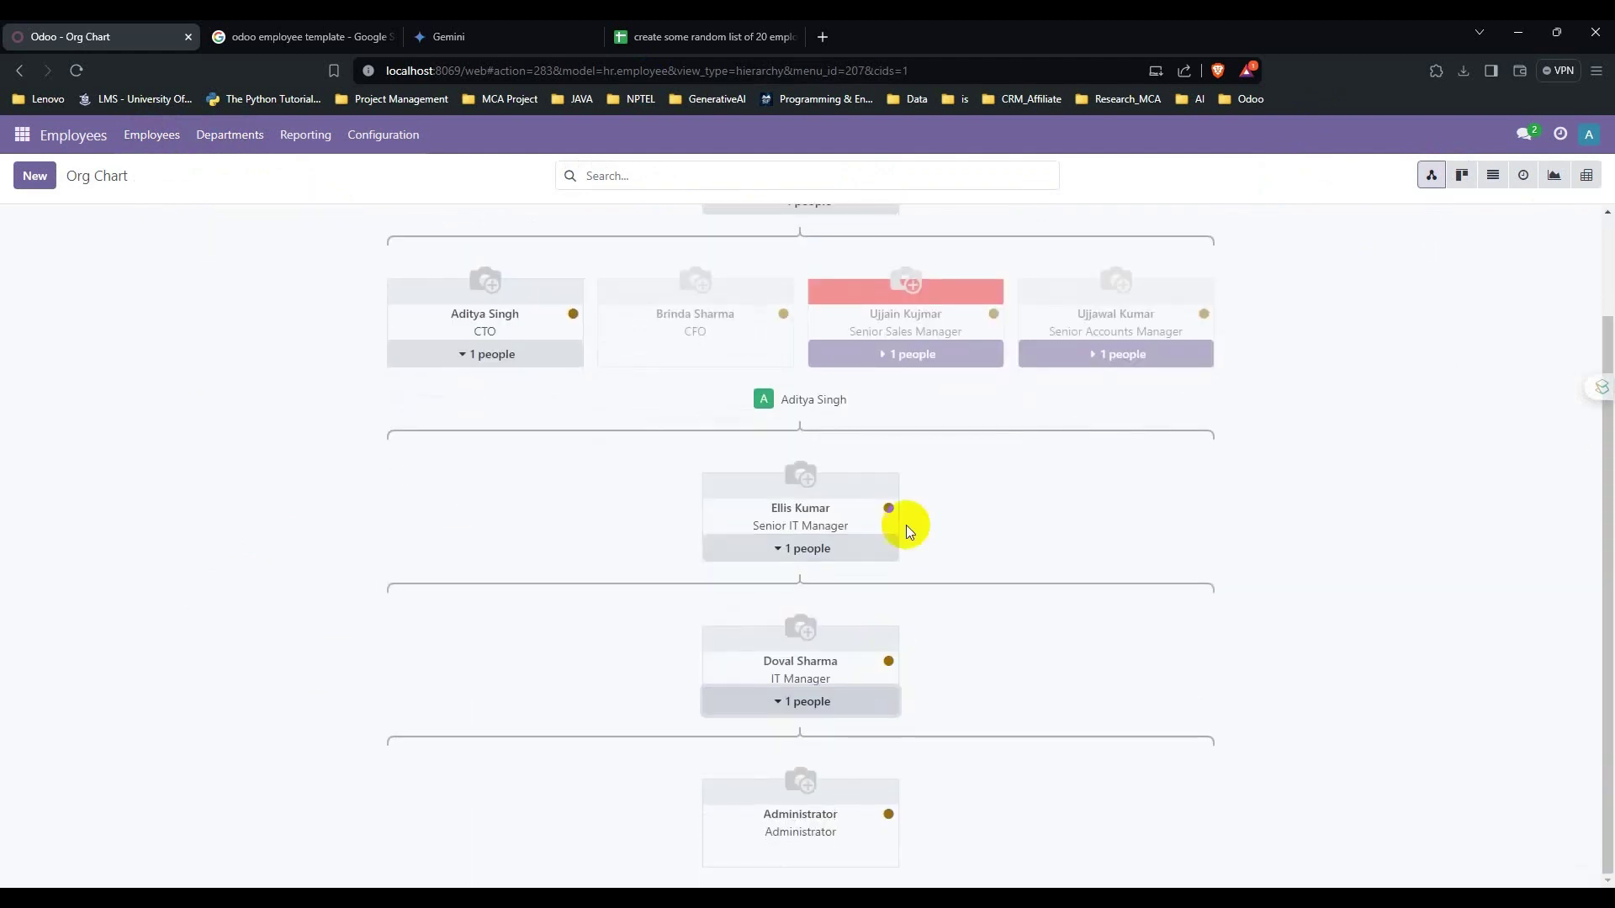
scroll(913, 513, up, 2)
click(923, 483)
click(841, 668)
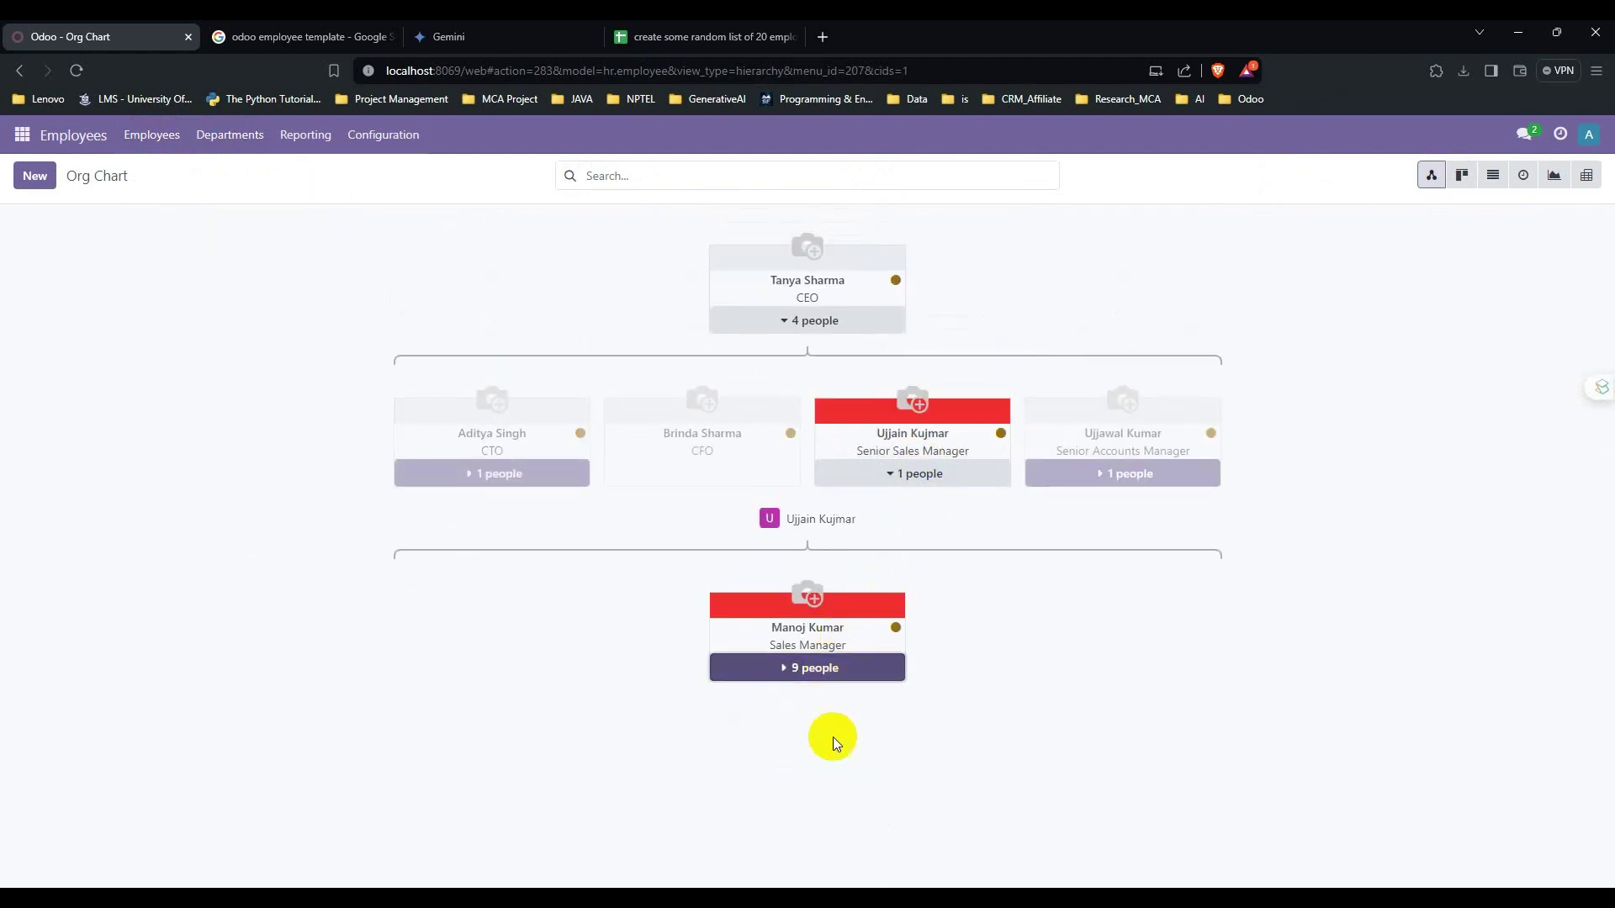
scroll(837, 739, down, 1)
click(1112, 386)
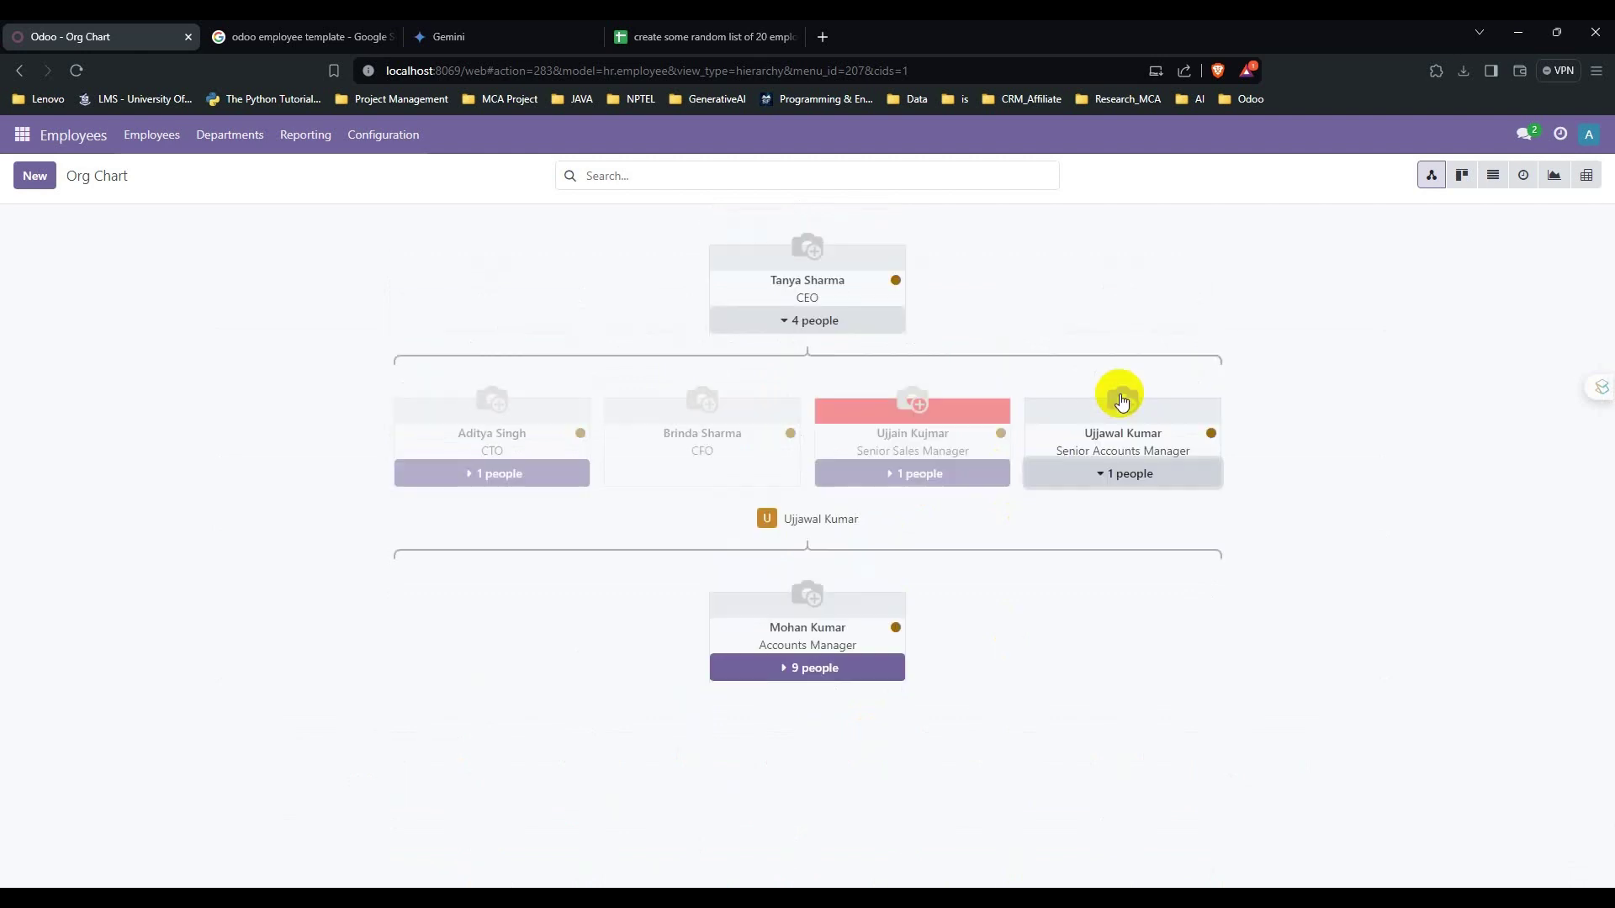
click(823, 666)
scroll(528, 704, down, 1)
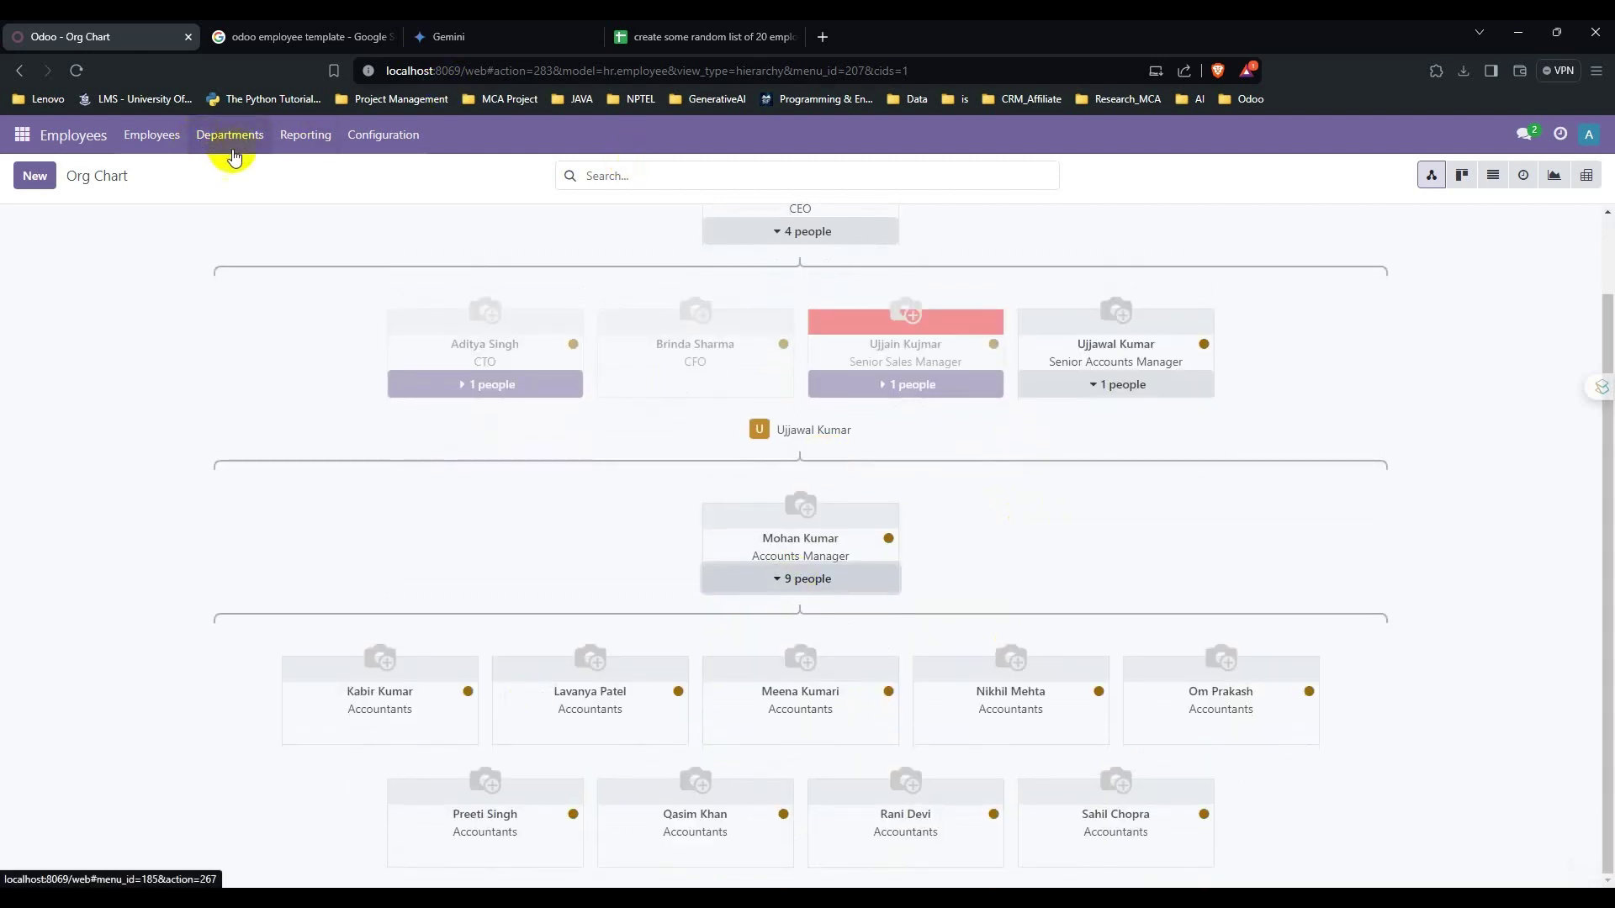
click(296, 139)
View the empty Employee Skills report, then bring up the Employees settings.
click(301, 174)
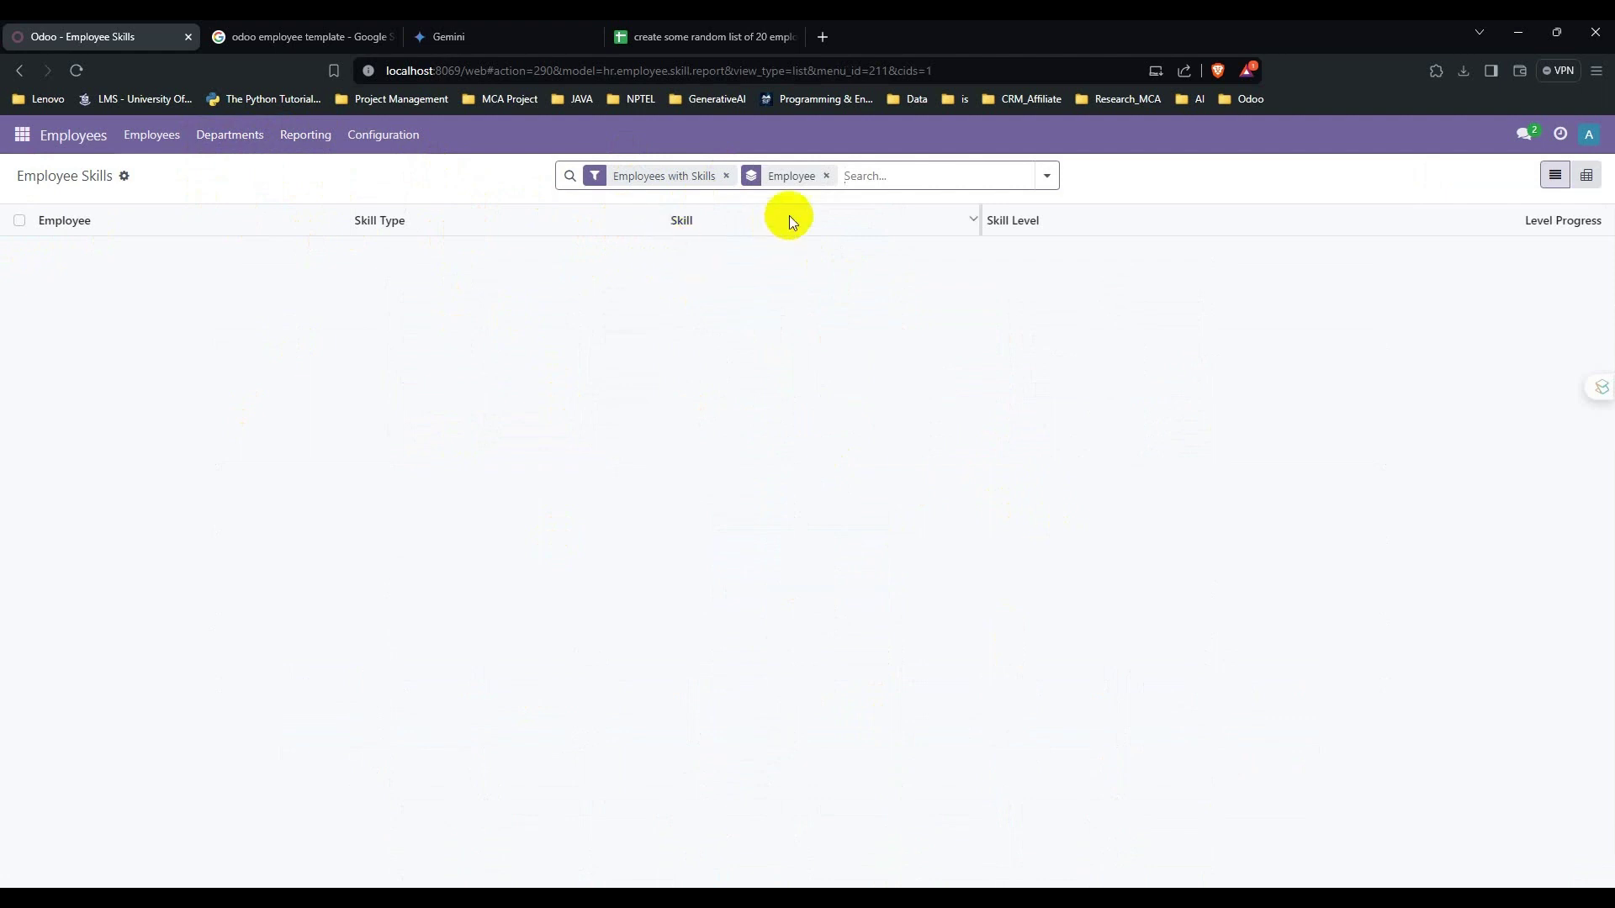
click(362, 145)
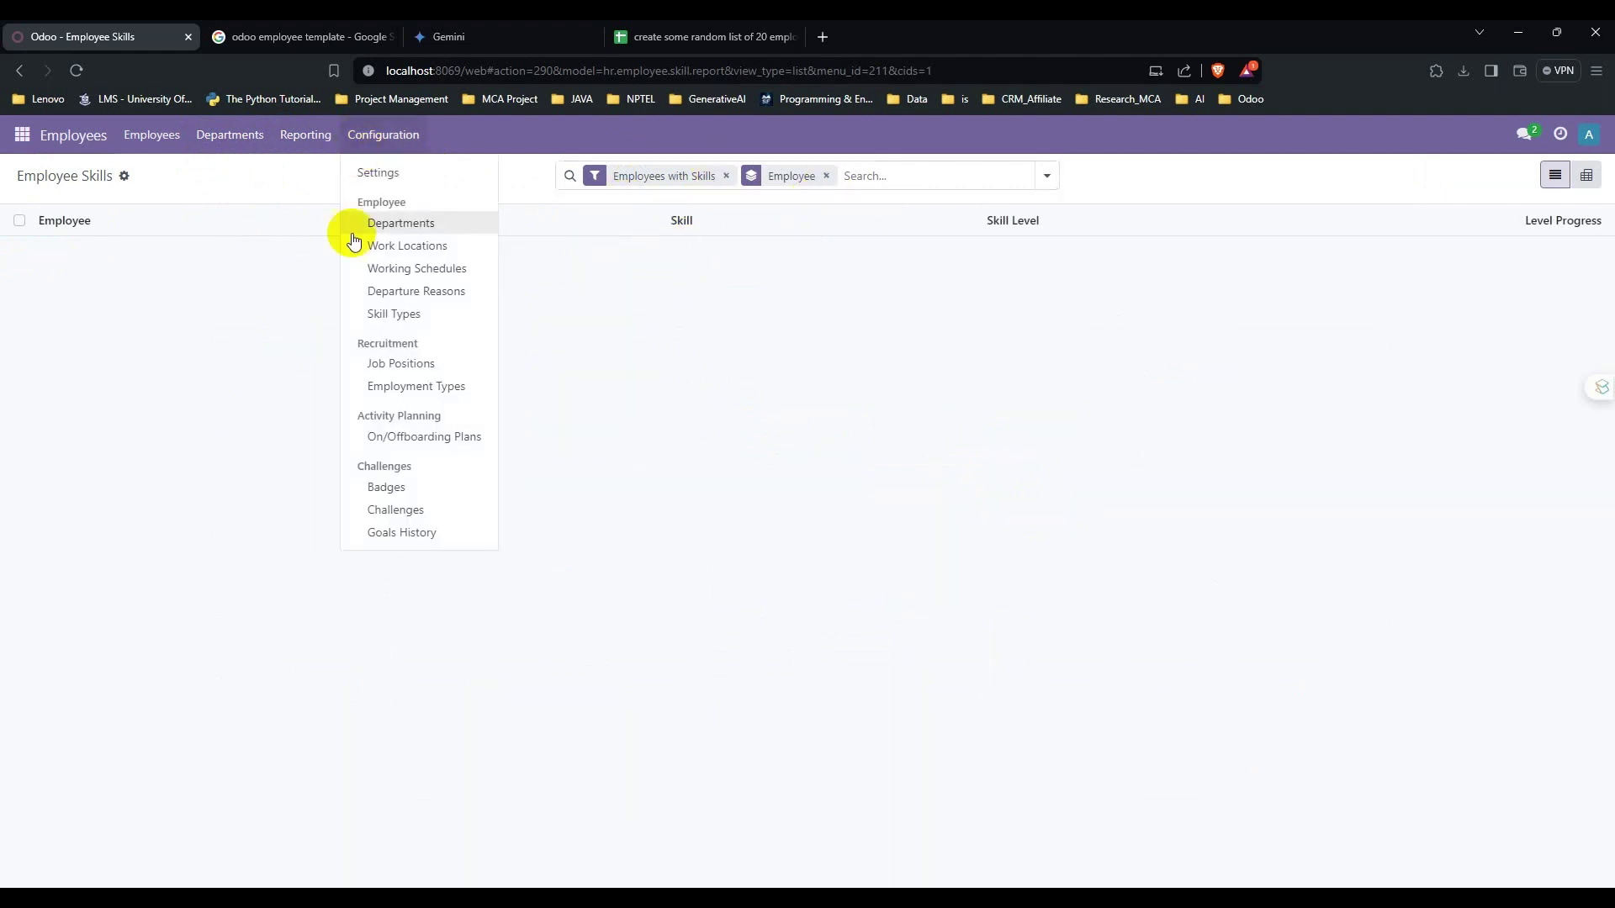
click(393, 179)
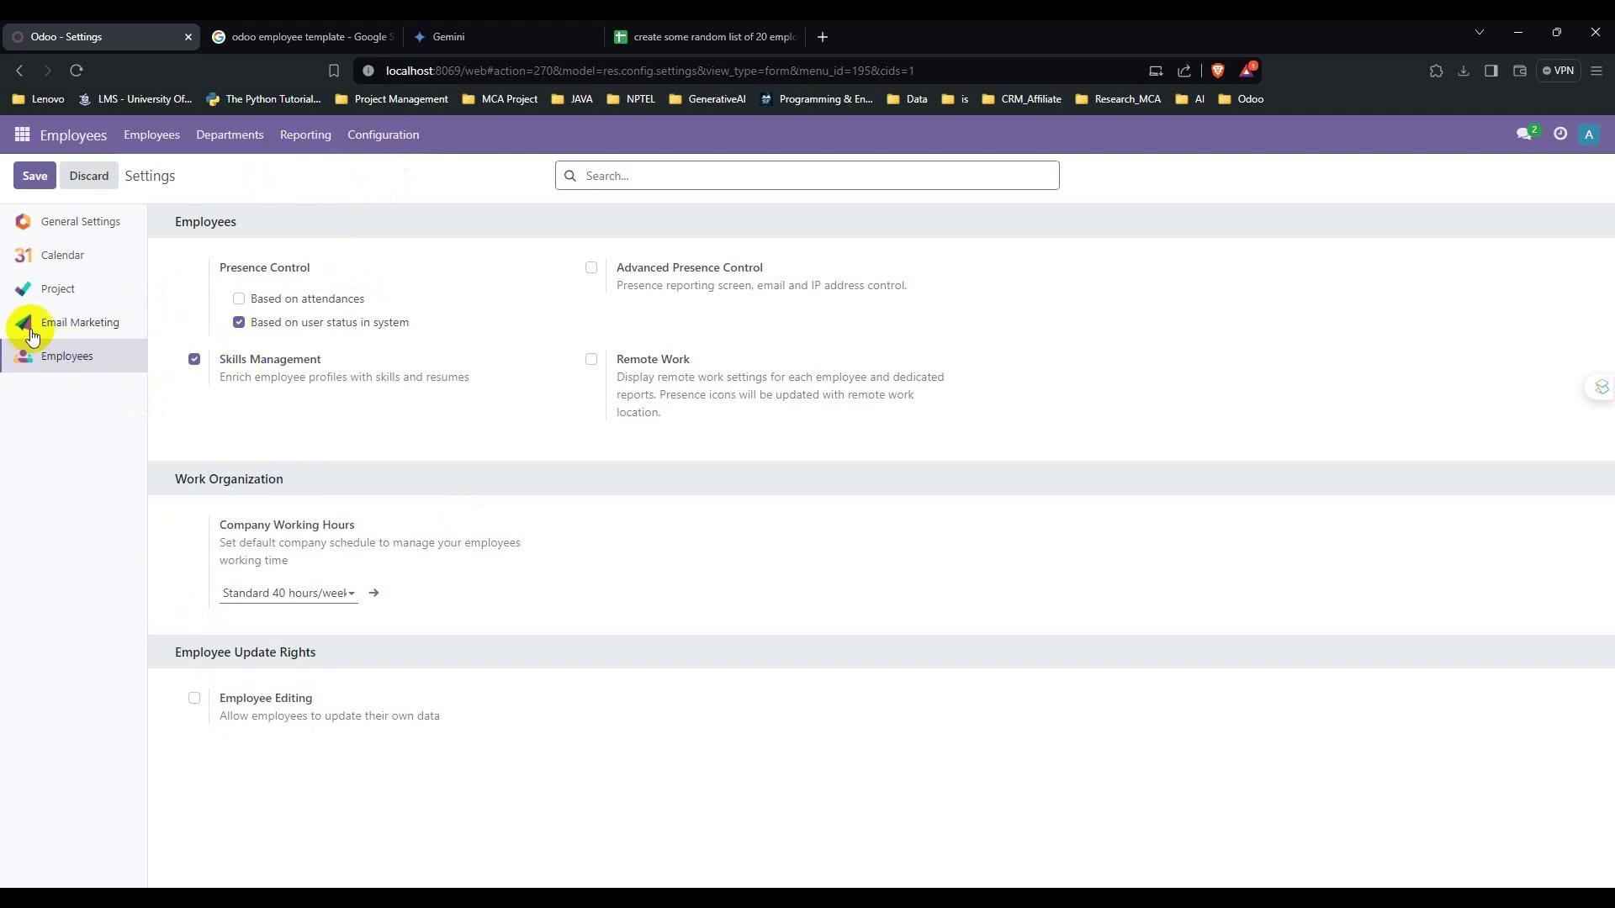
Leave the settings for the Departments list, triggering the Unsaved changes prompt.
click(23, 137)
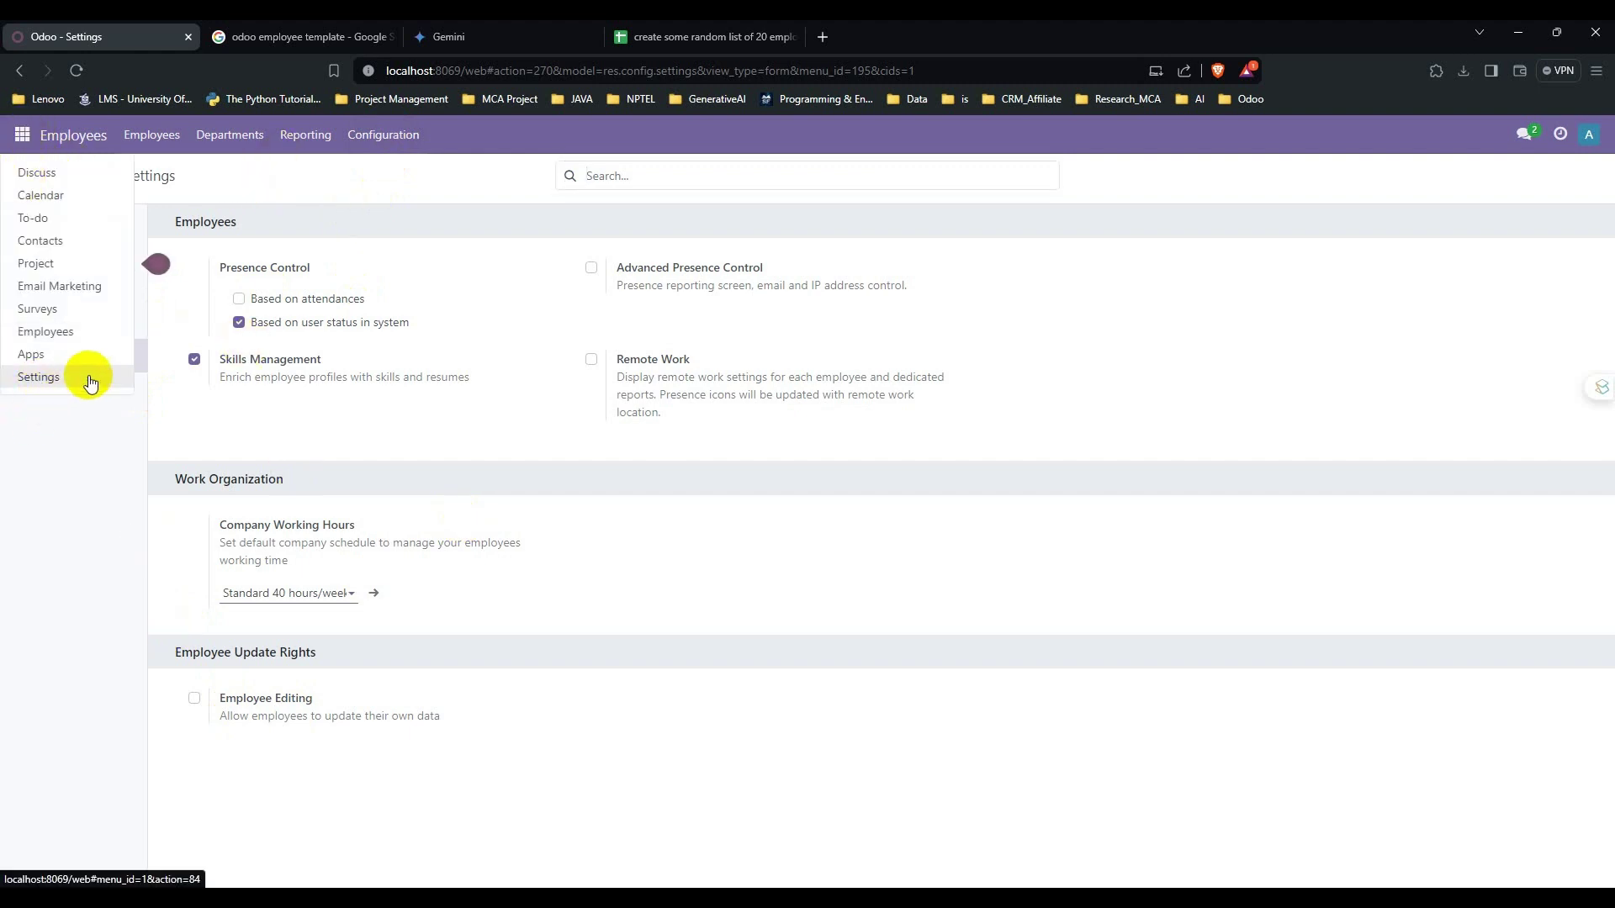
click(345, 701)
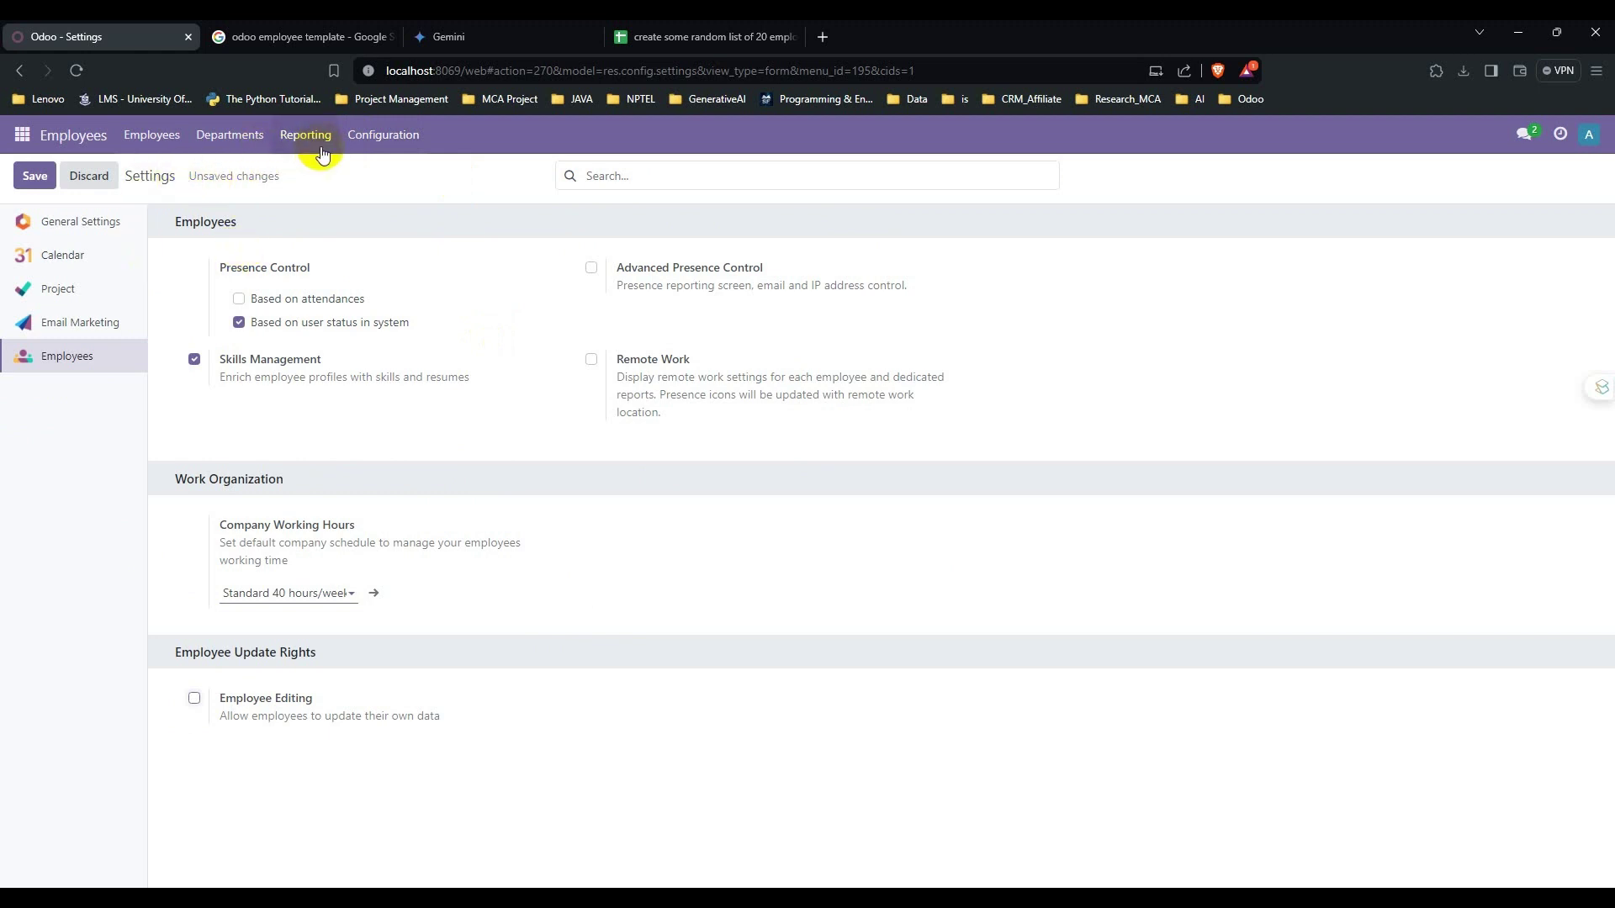
click(433, 135)
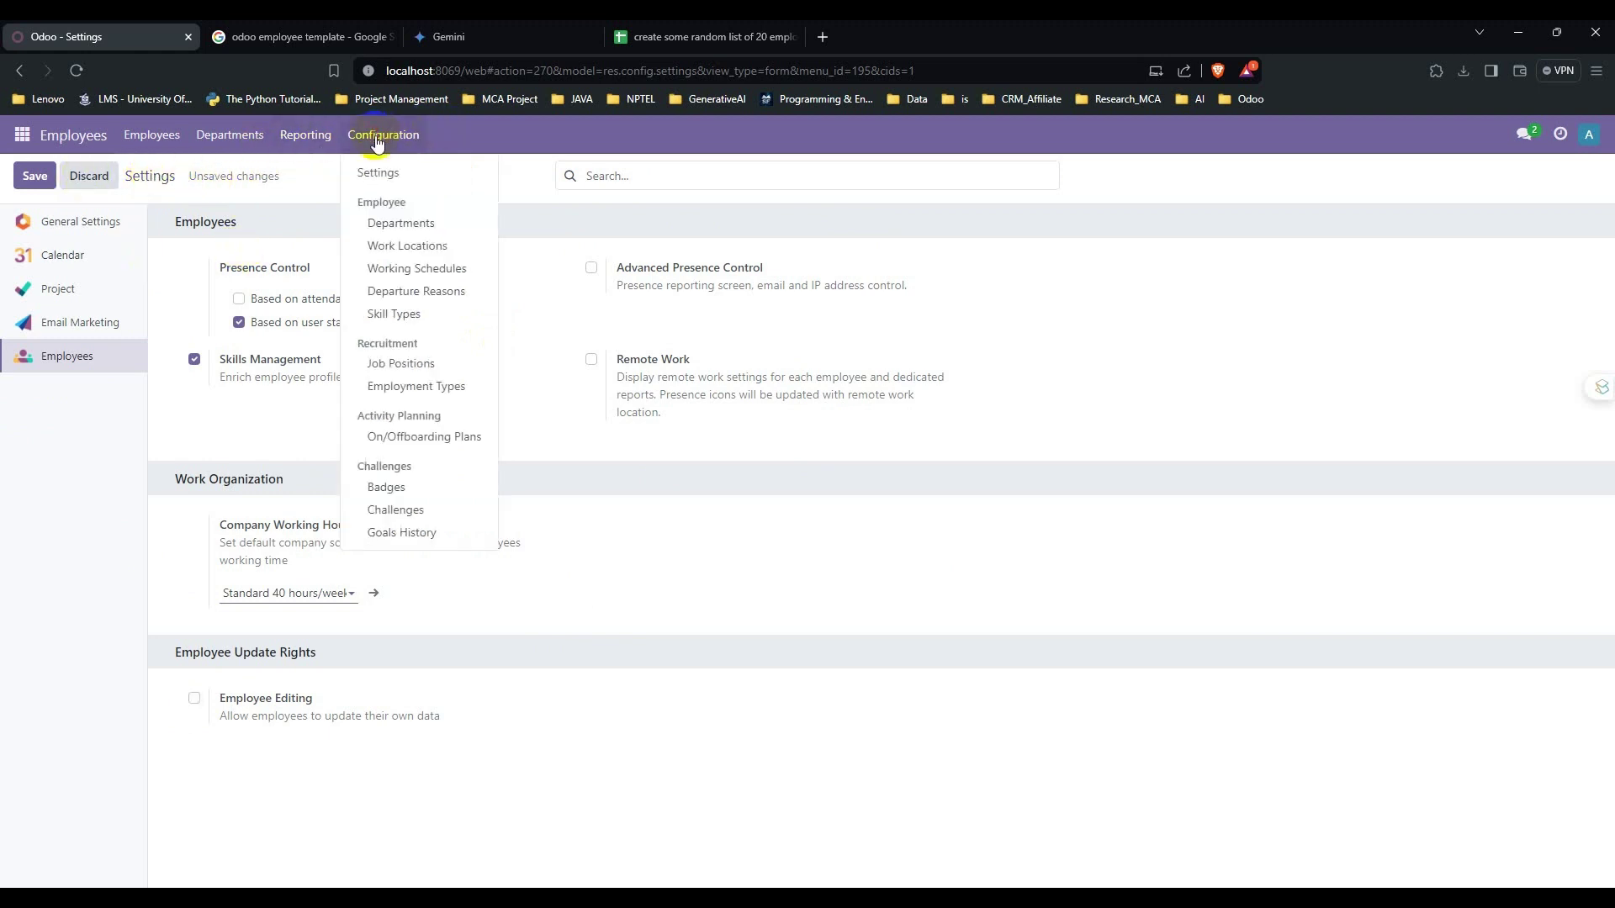
click(407, 221)
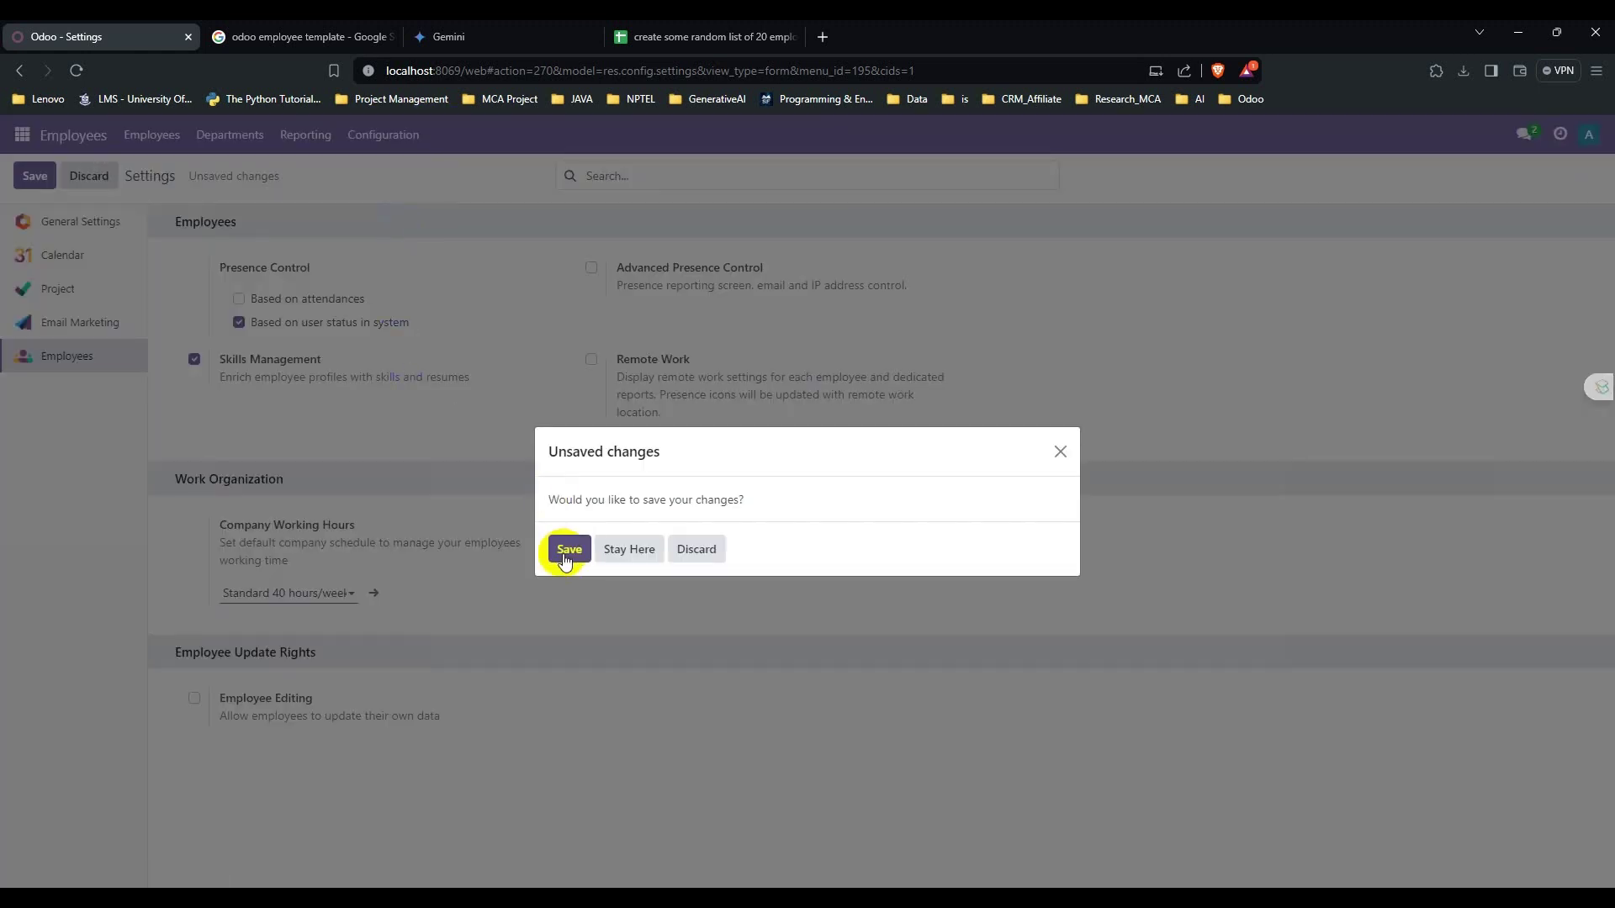
Save the pending settings, then check and uncheck all six departments in the list.
click(677, 552)
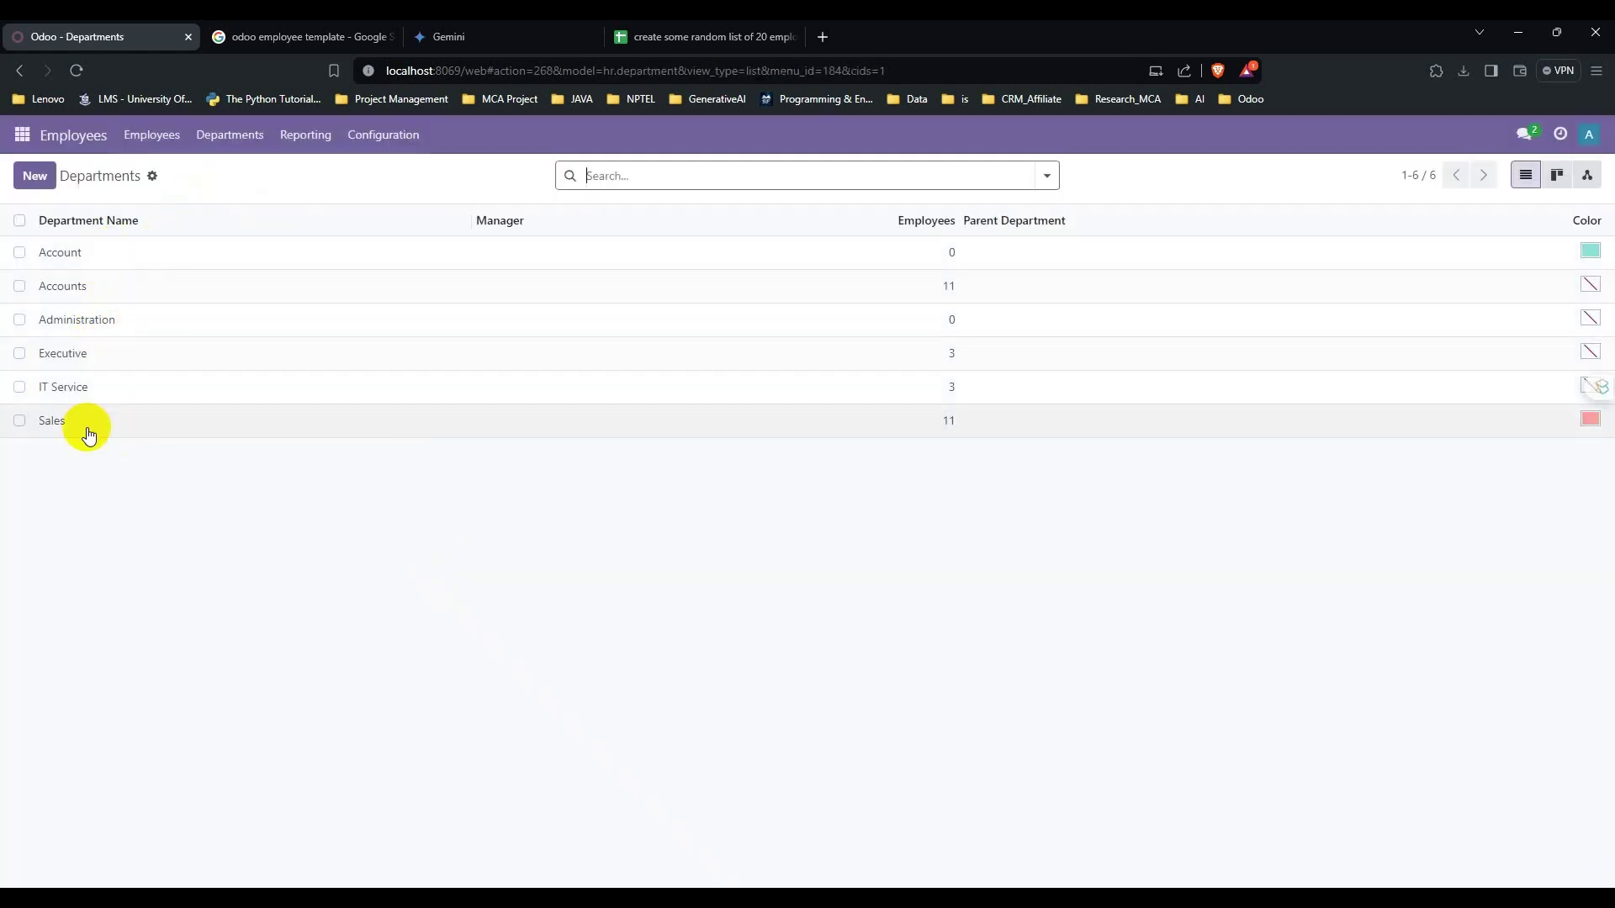
click(19, 251)
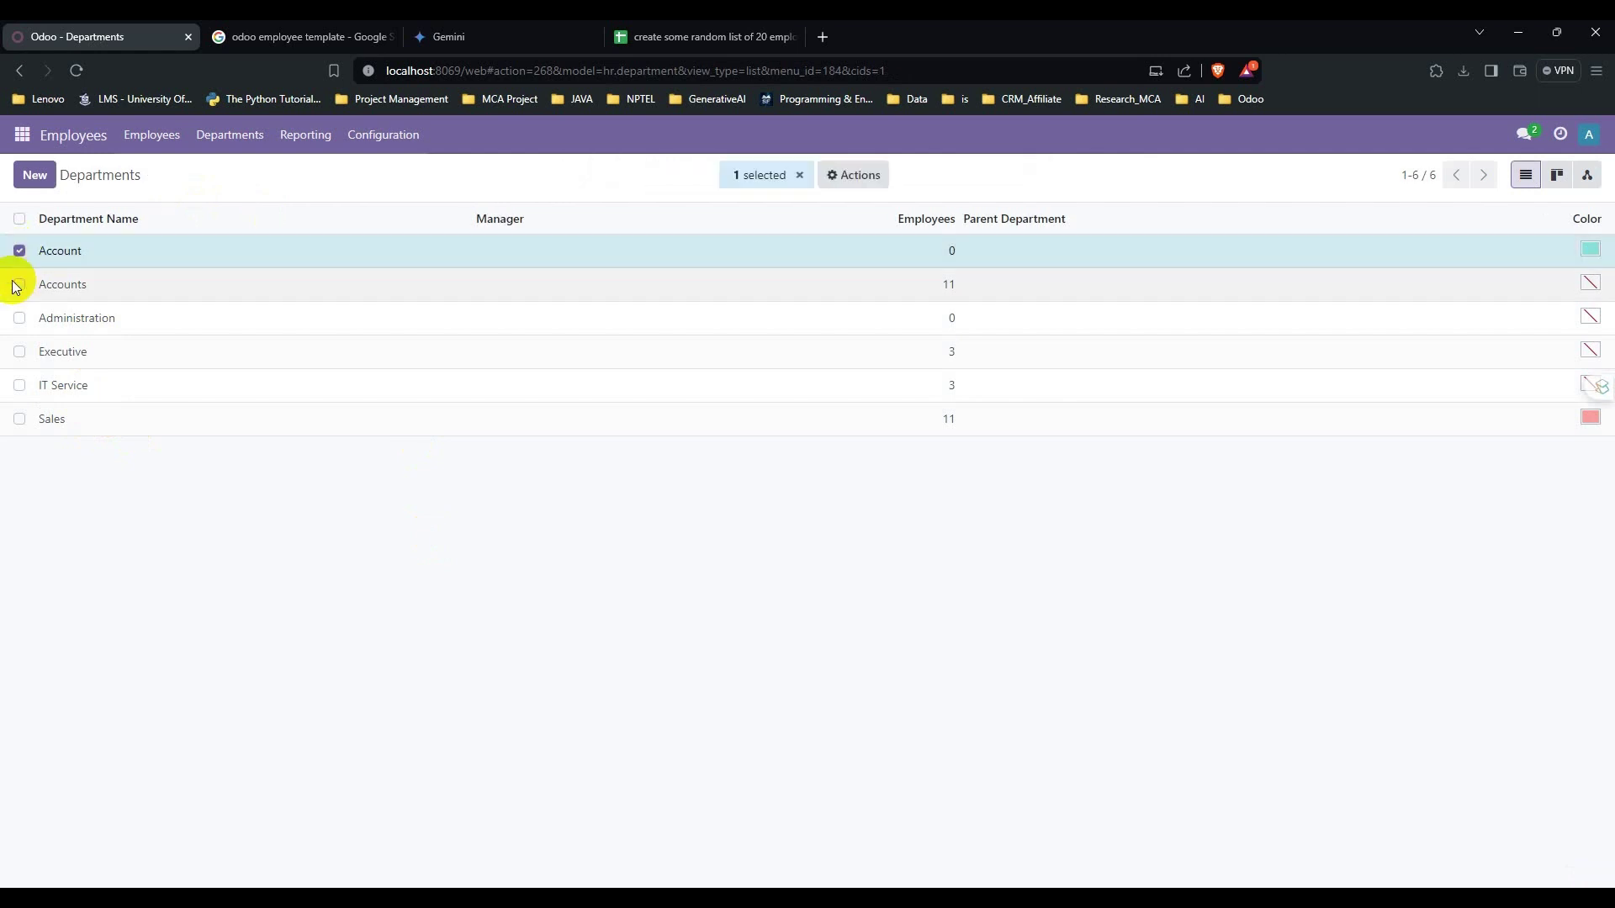
click(18, 285)
click(19, 318)
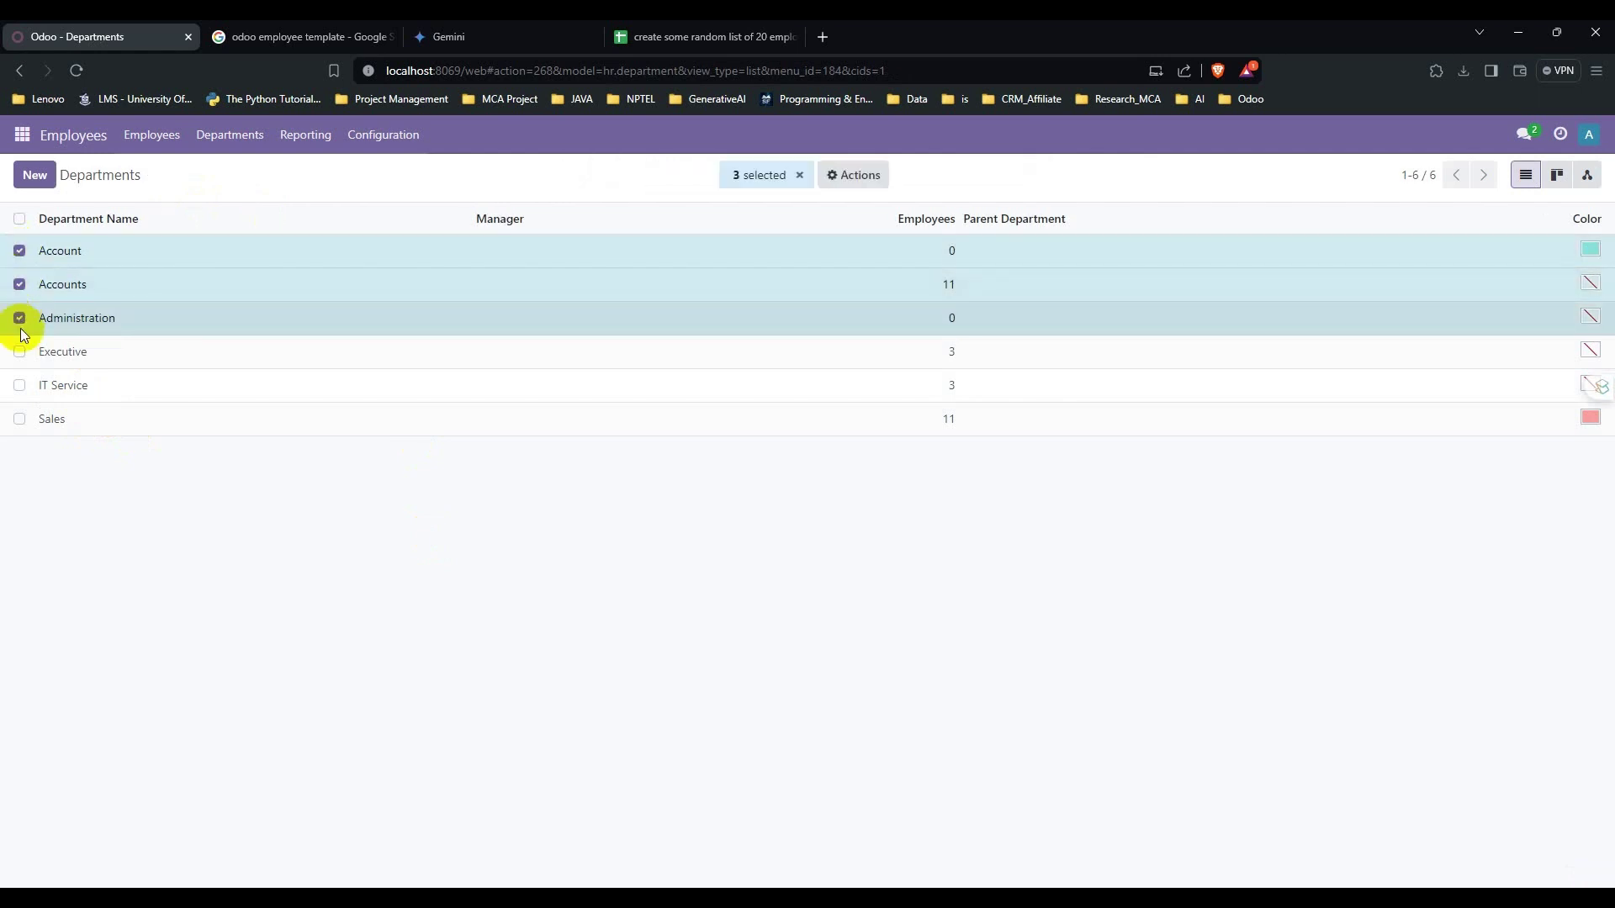
click(18, 351)
click(19, 386)
click(19, 419)
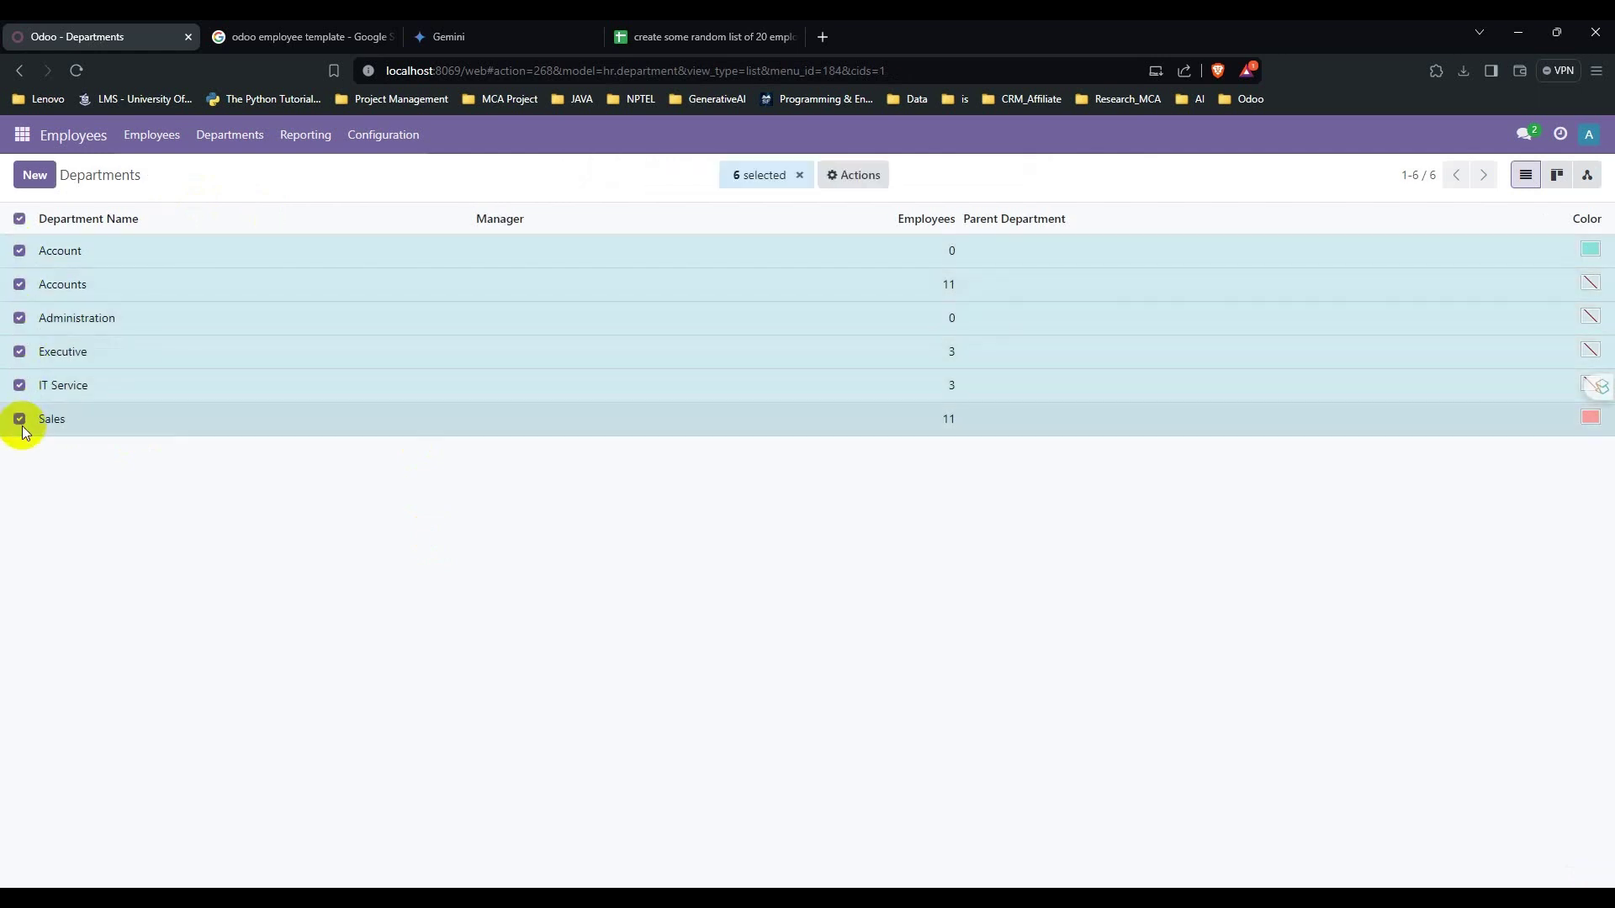
click(20, 219)
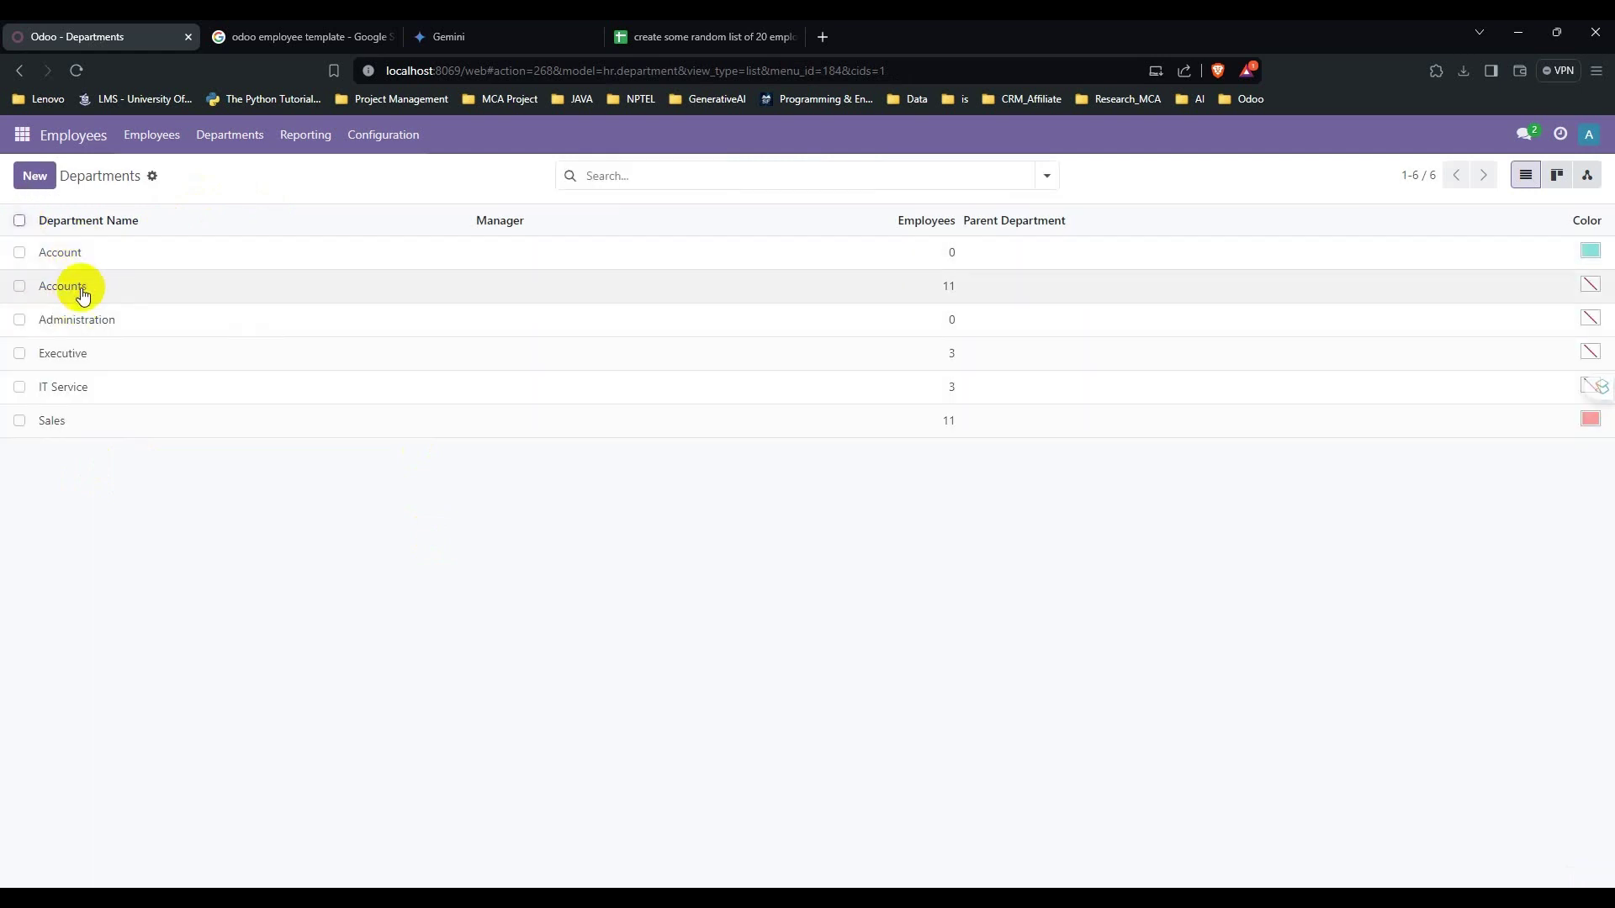
Delete the unused Account department and confirm the deletion.
click(18, 252)
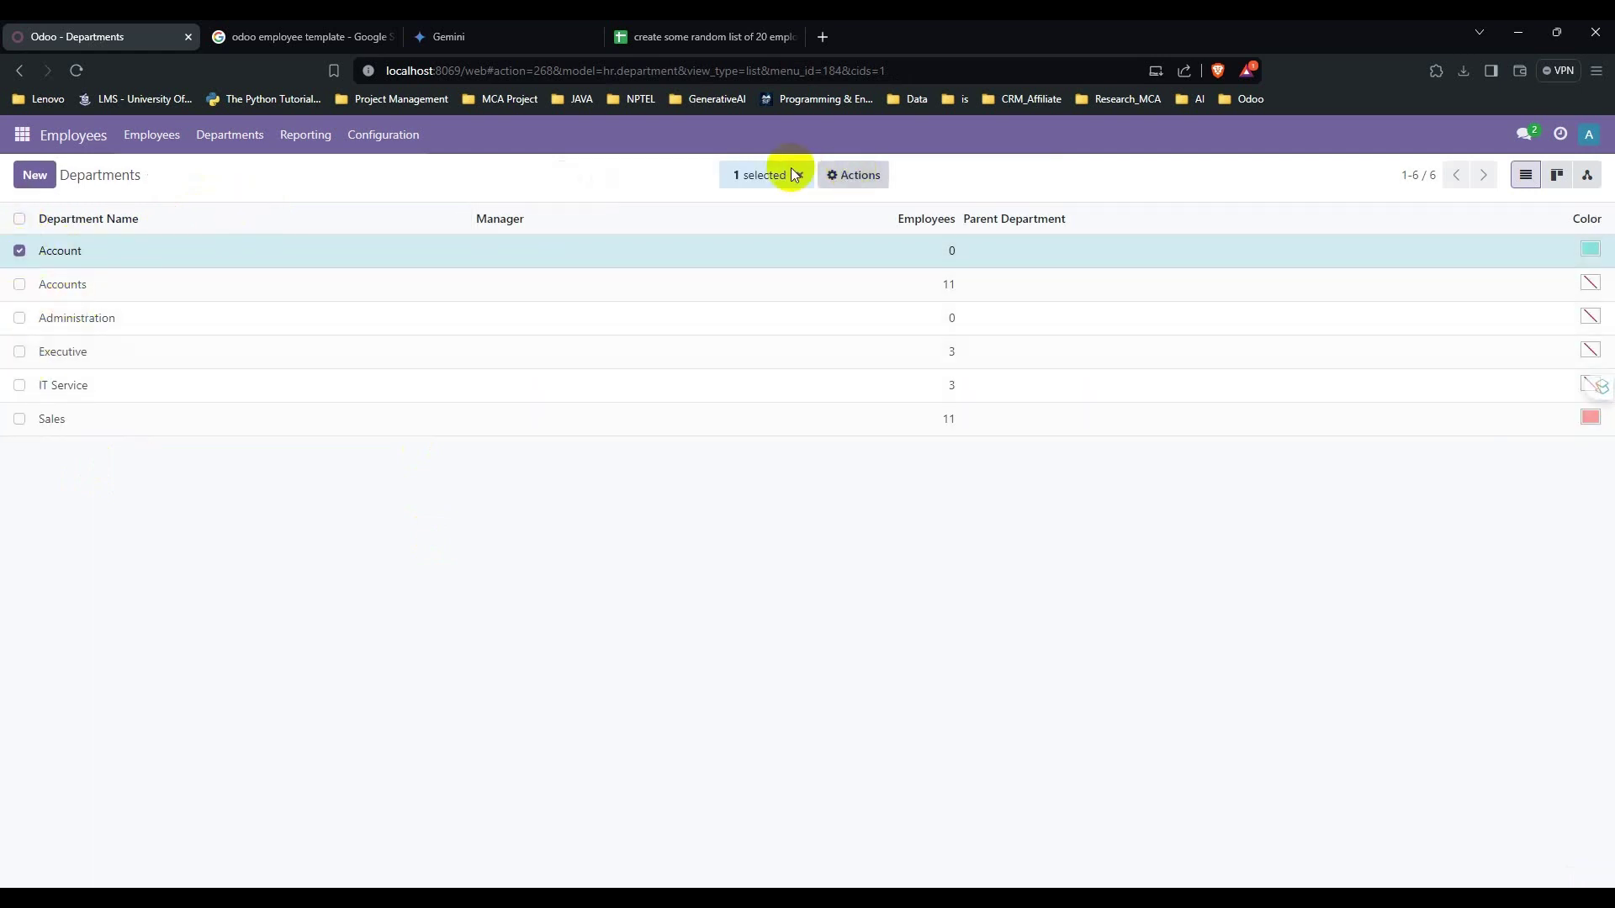
click(854, 175)
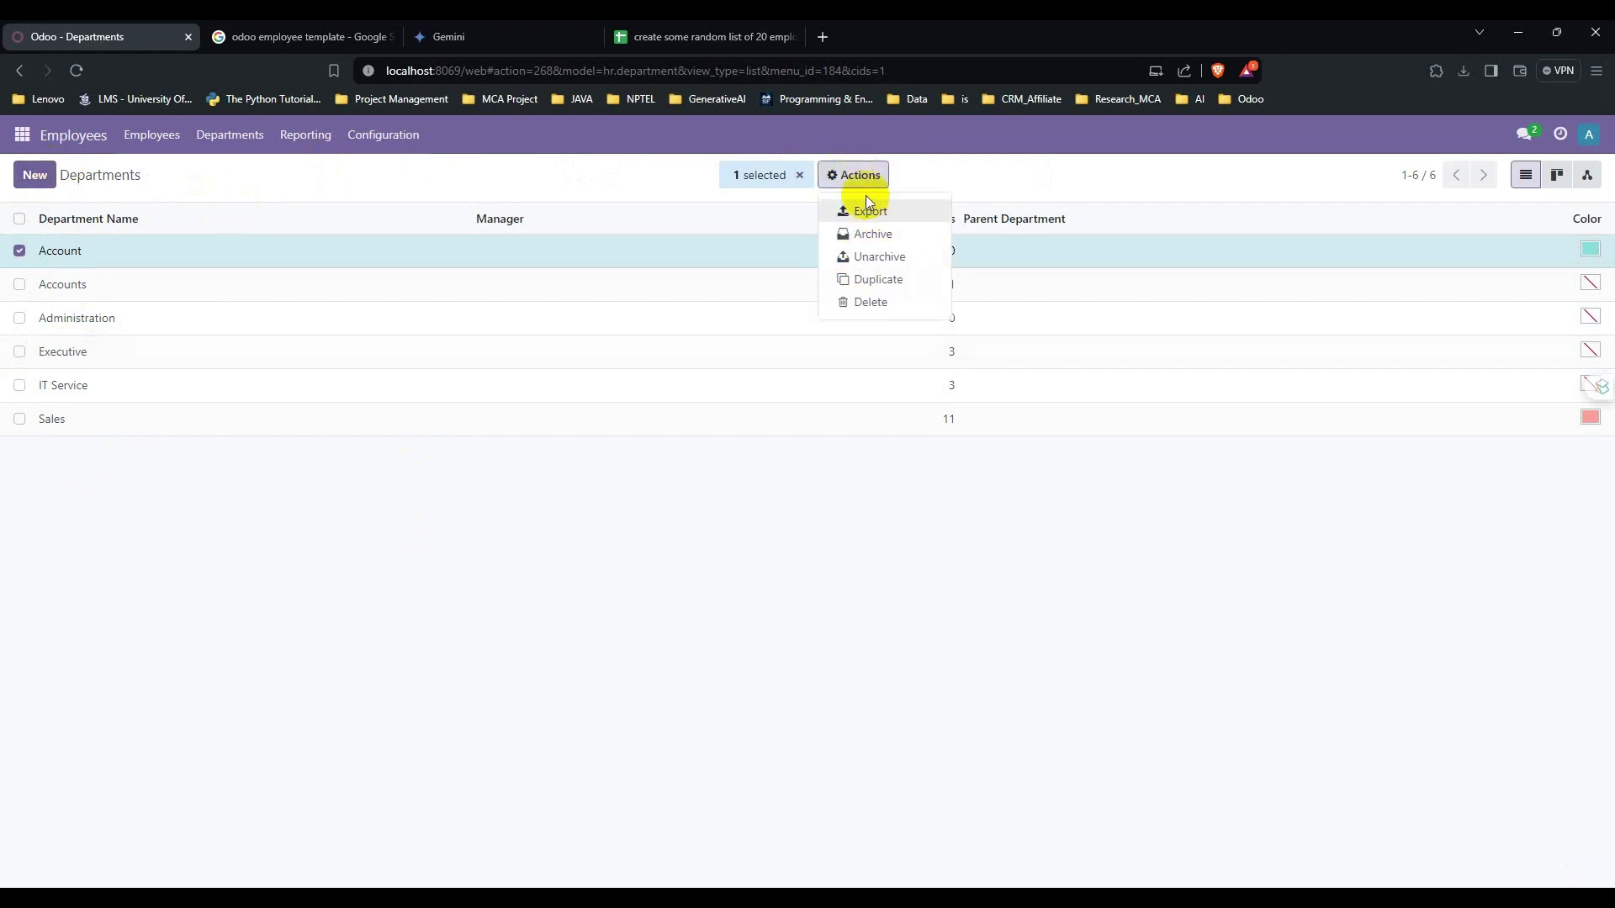
click(871, 302)
click(572, 584)
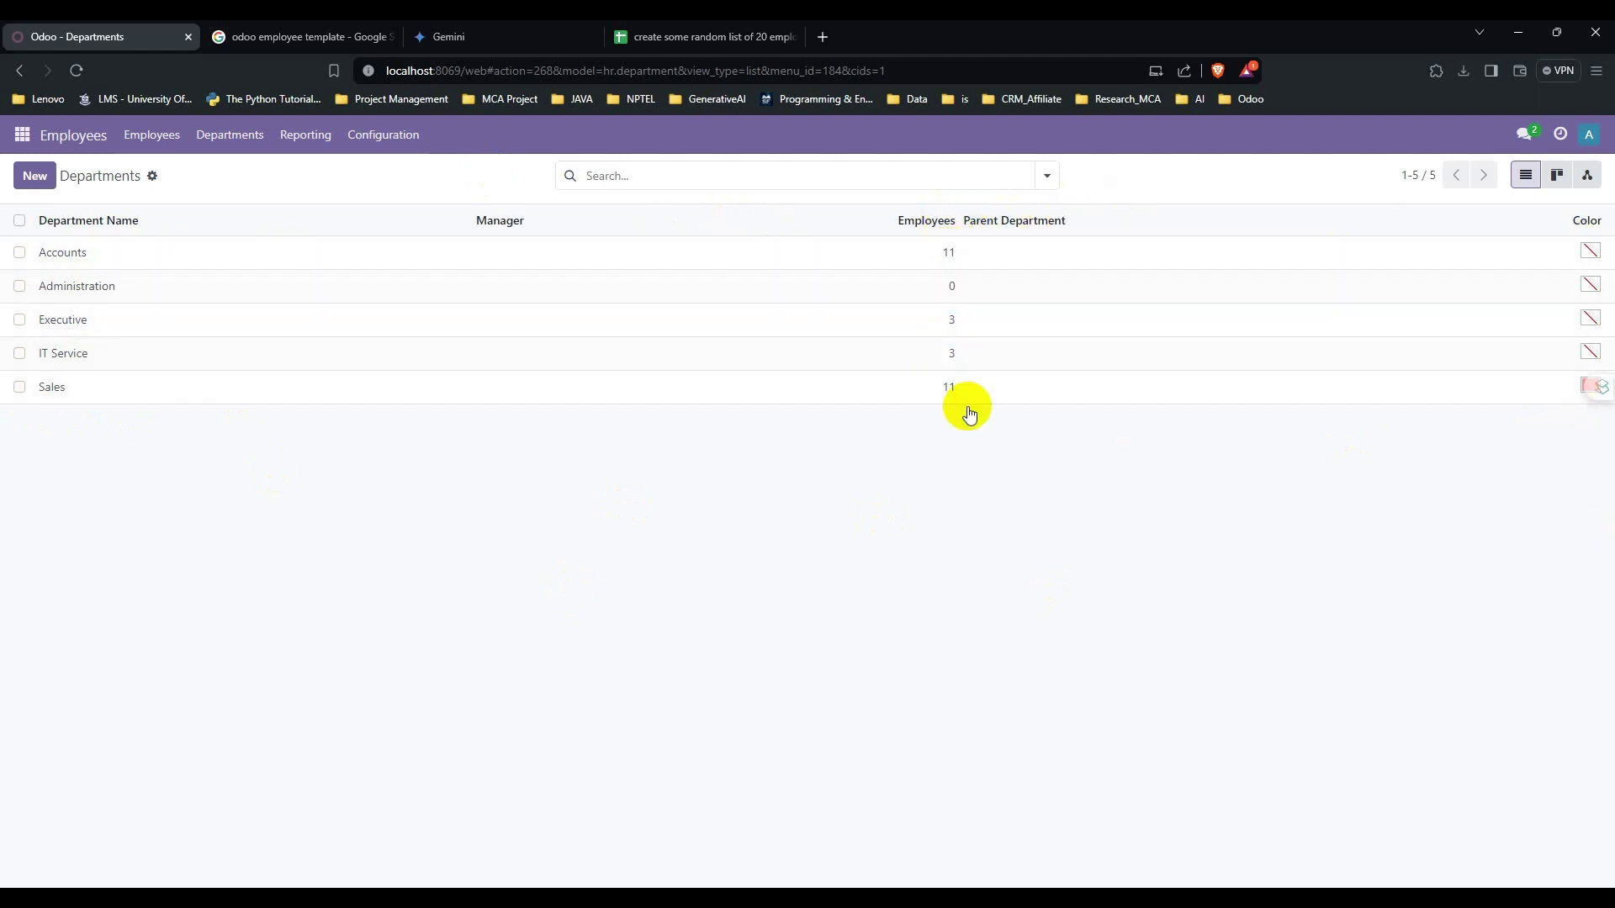
Browse Work Locations and Working Schedules (Standard 40 hours/week), ending on the Departure Reasons list.
click(381, 139)
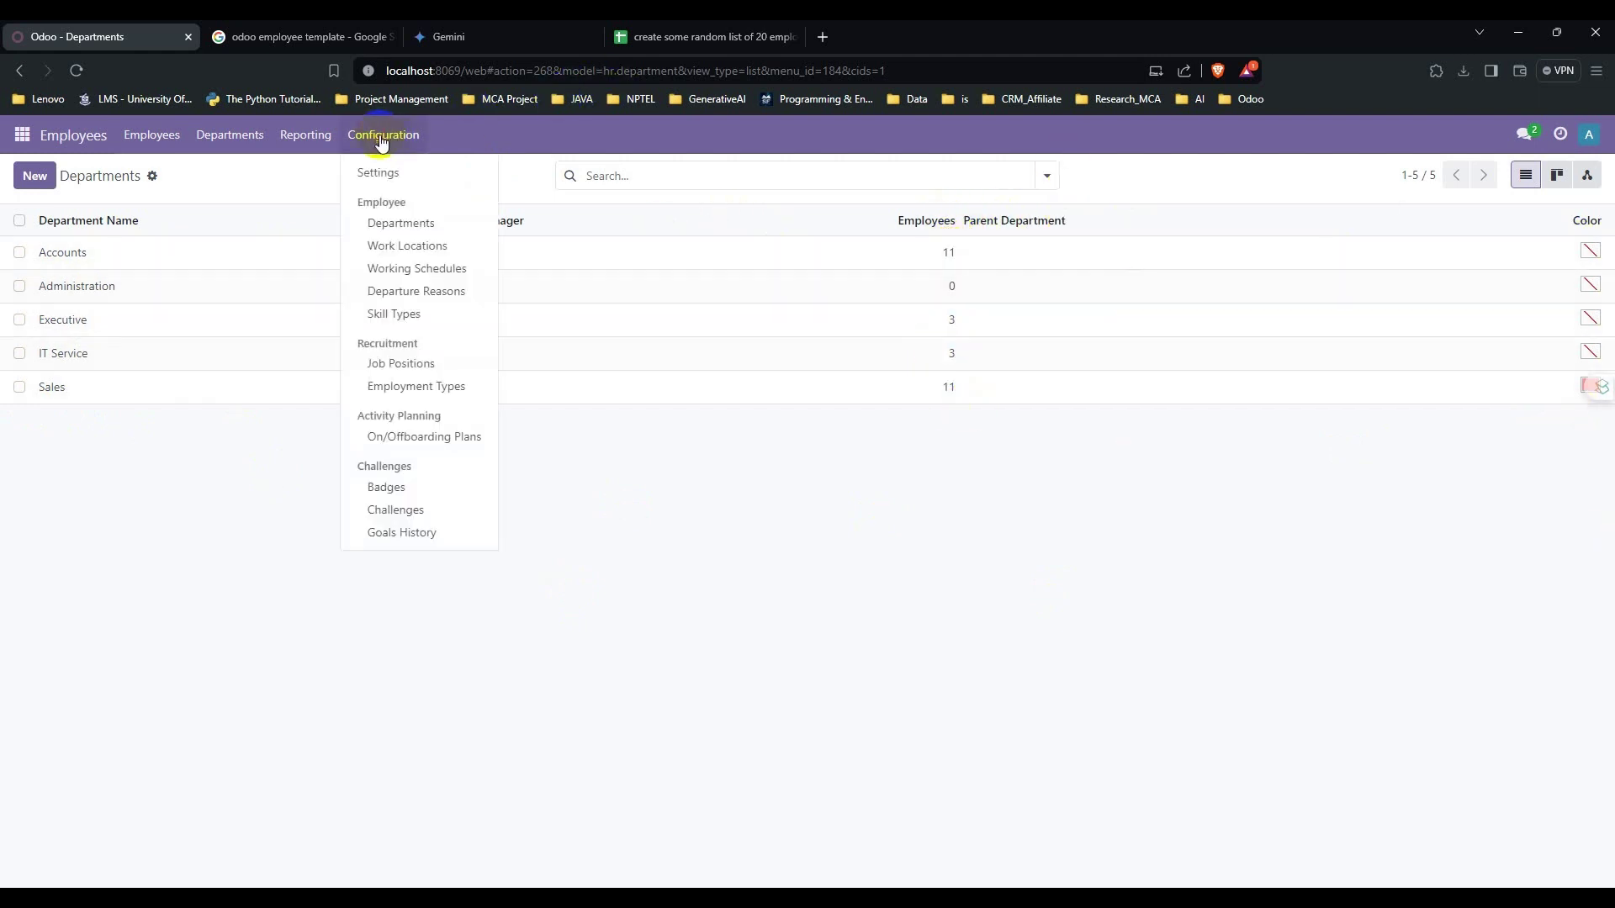
click(421, 249)
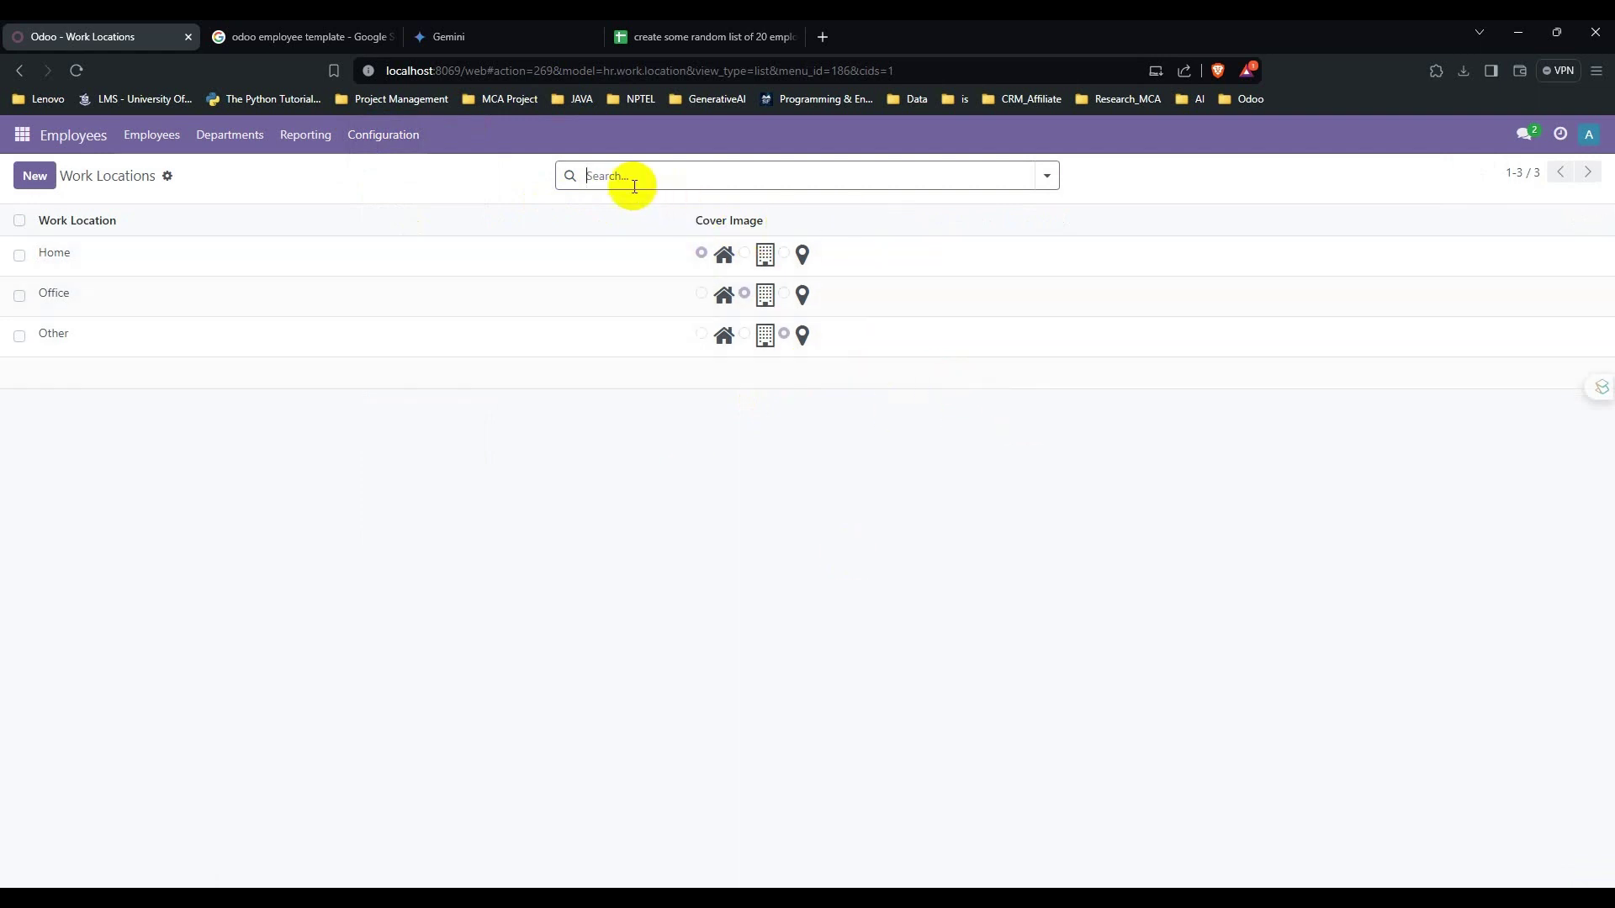
click(412, 131)
click(412, 267)
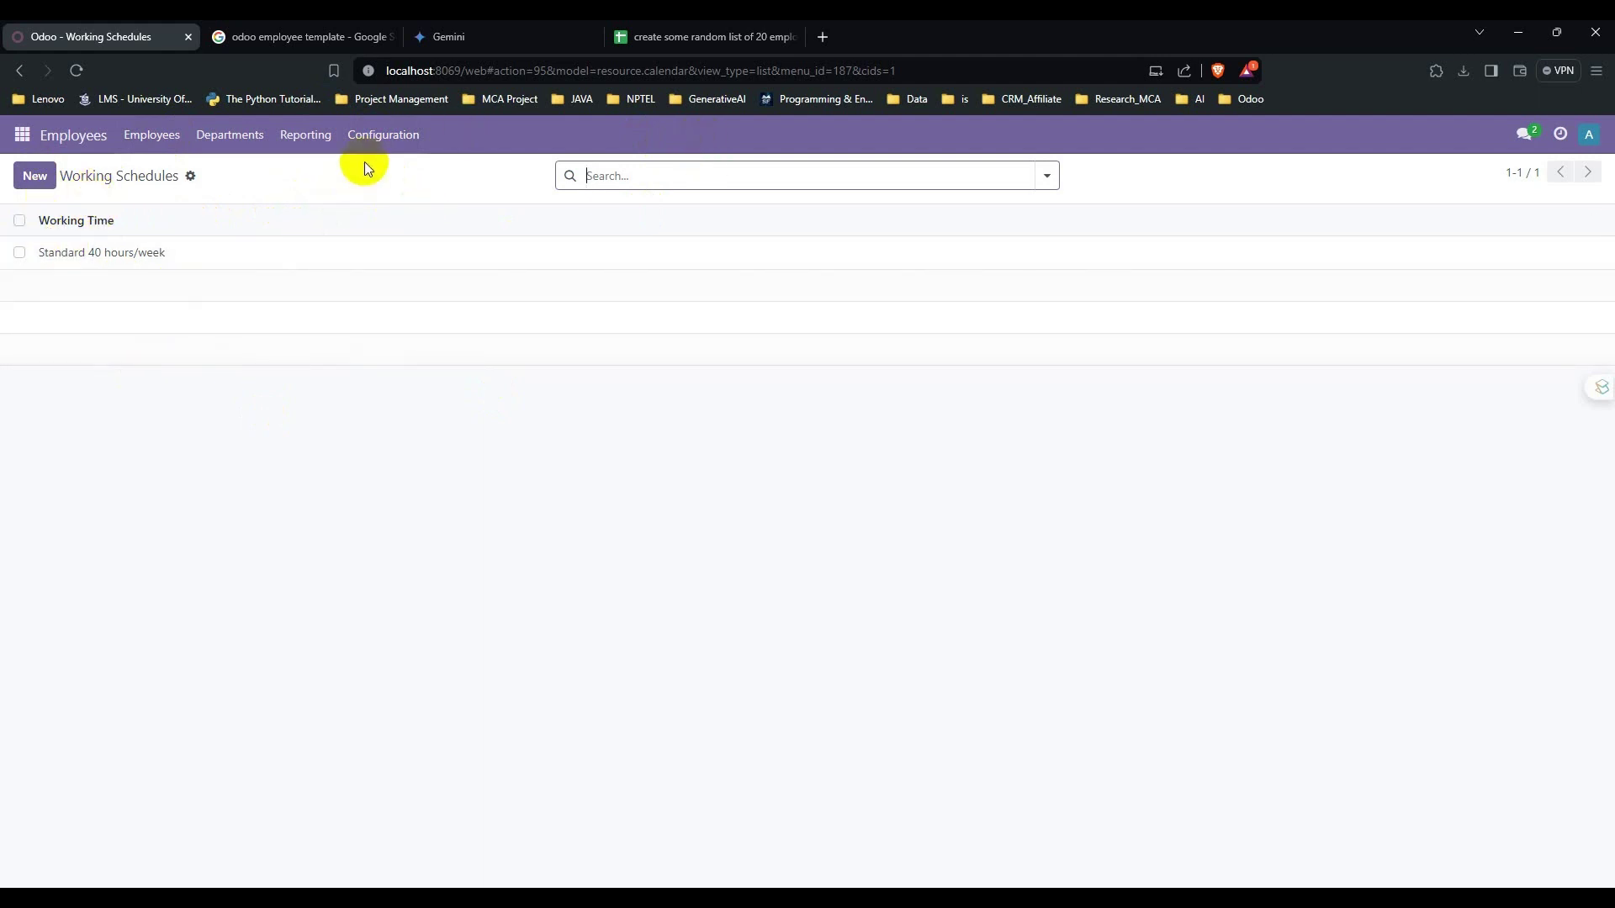
click(386, 136)
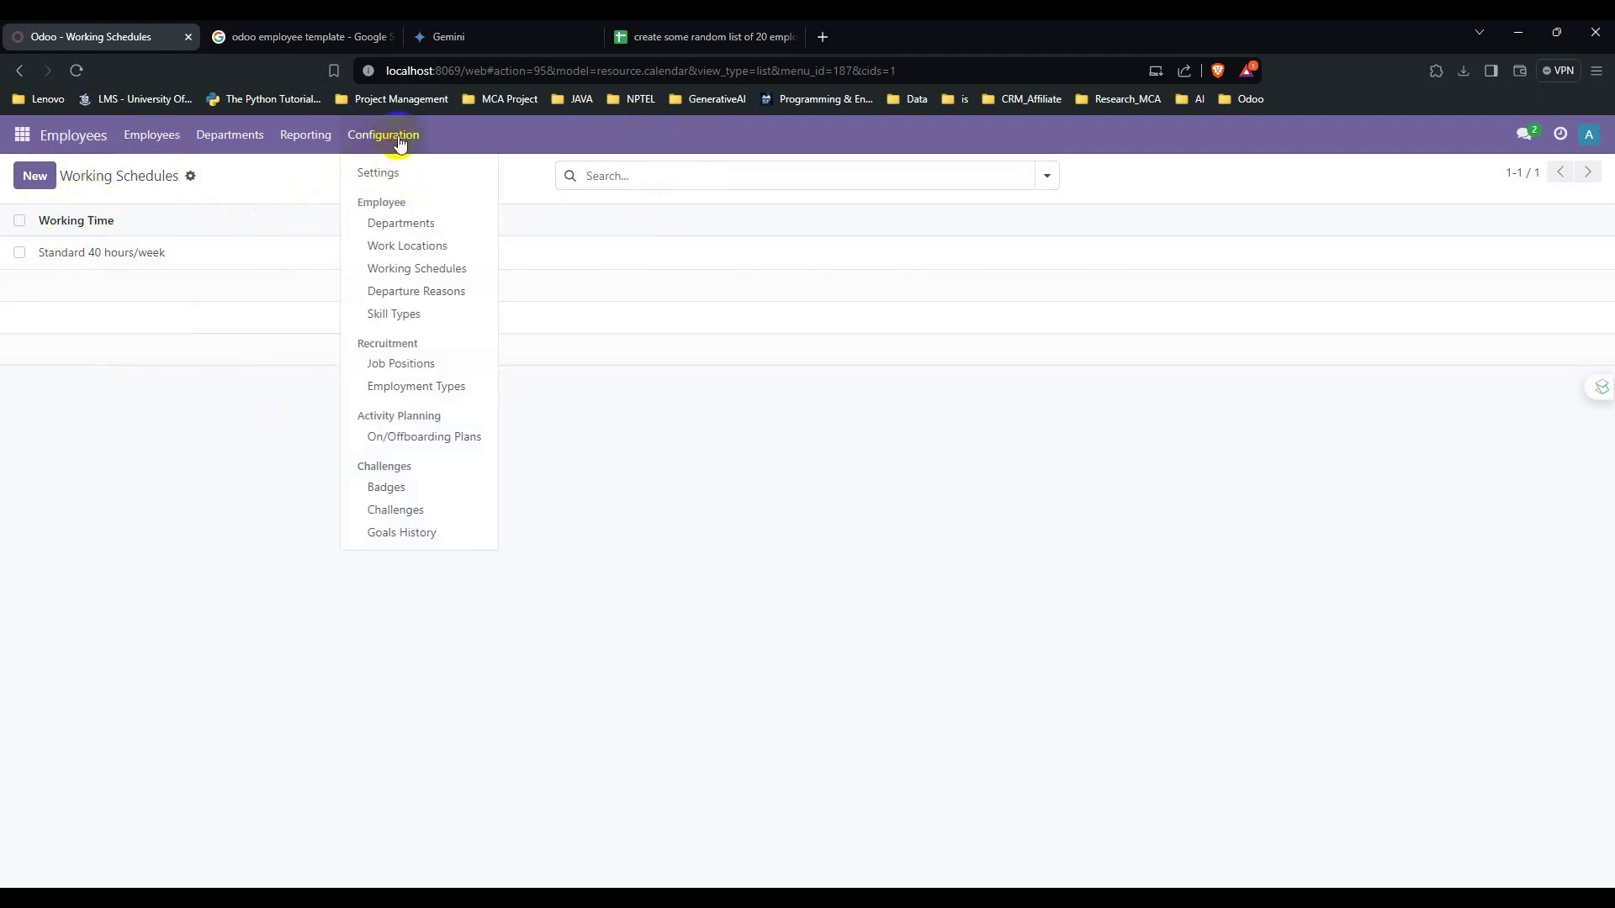
click(404, 292)
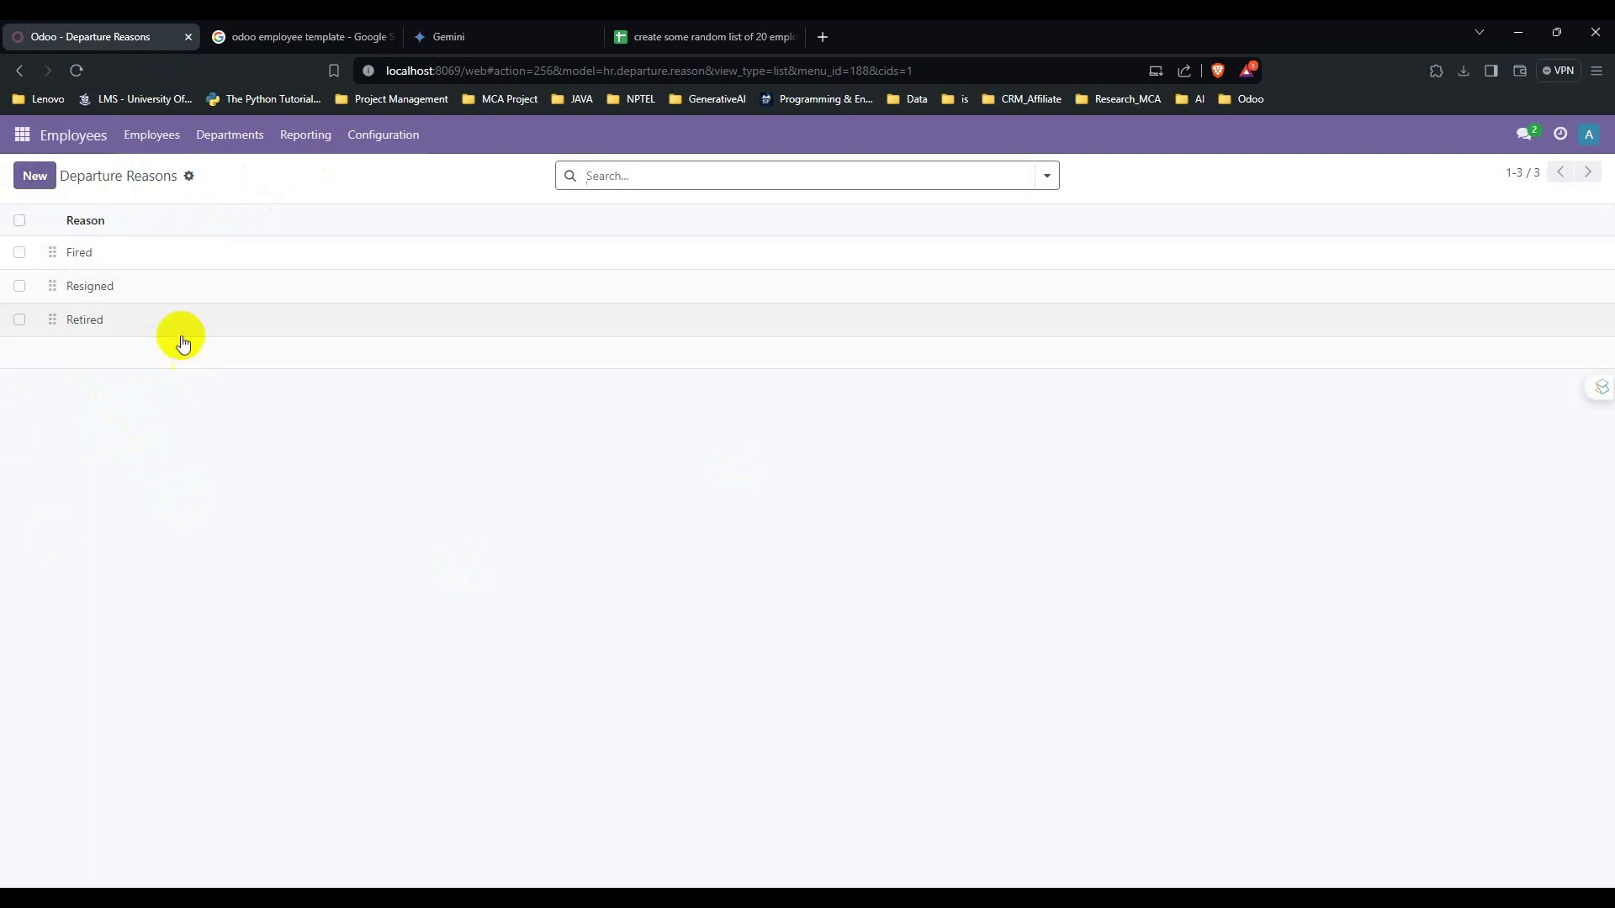
Look over the Skill Types, Job Positions and Departments lists.
click(402, 139)
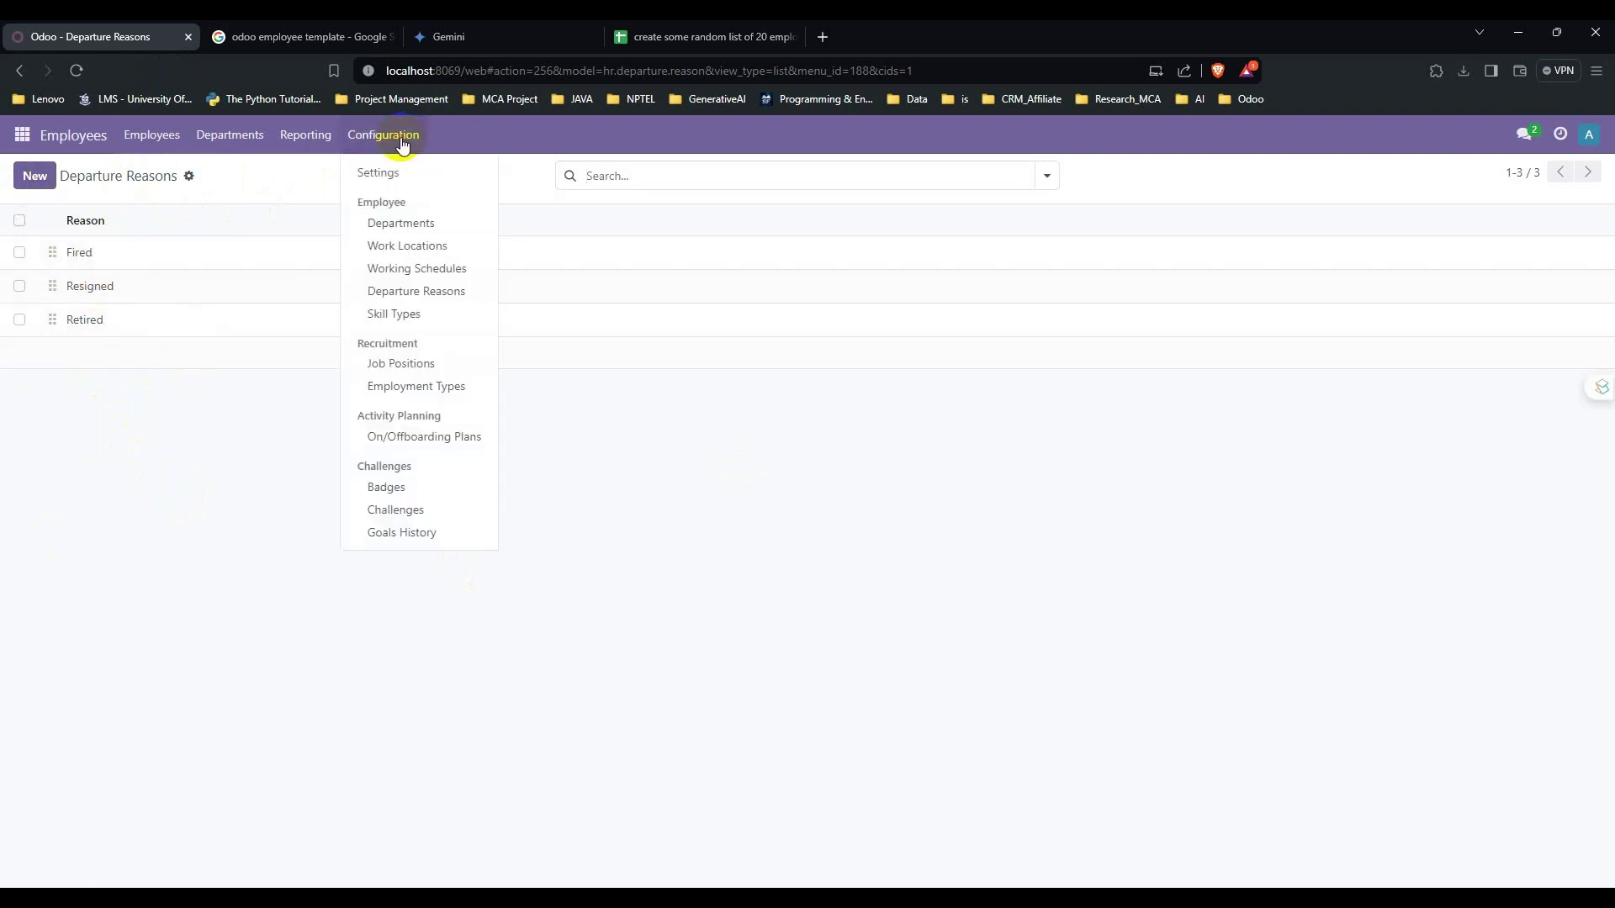
click(407, 316)
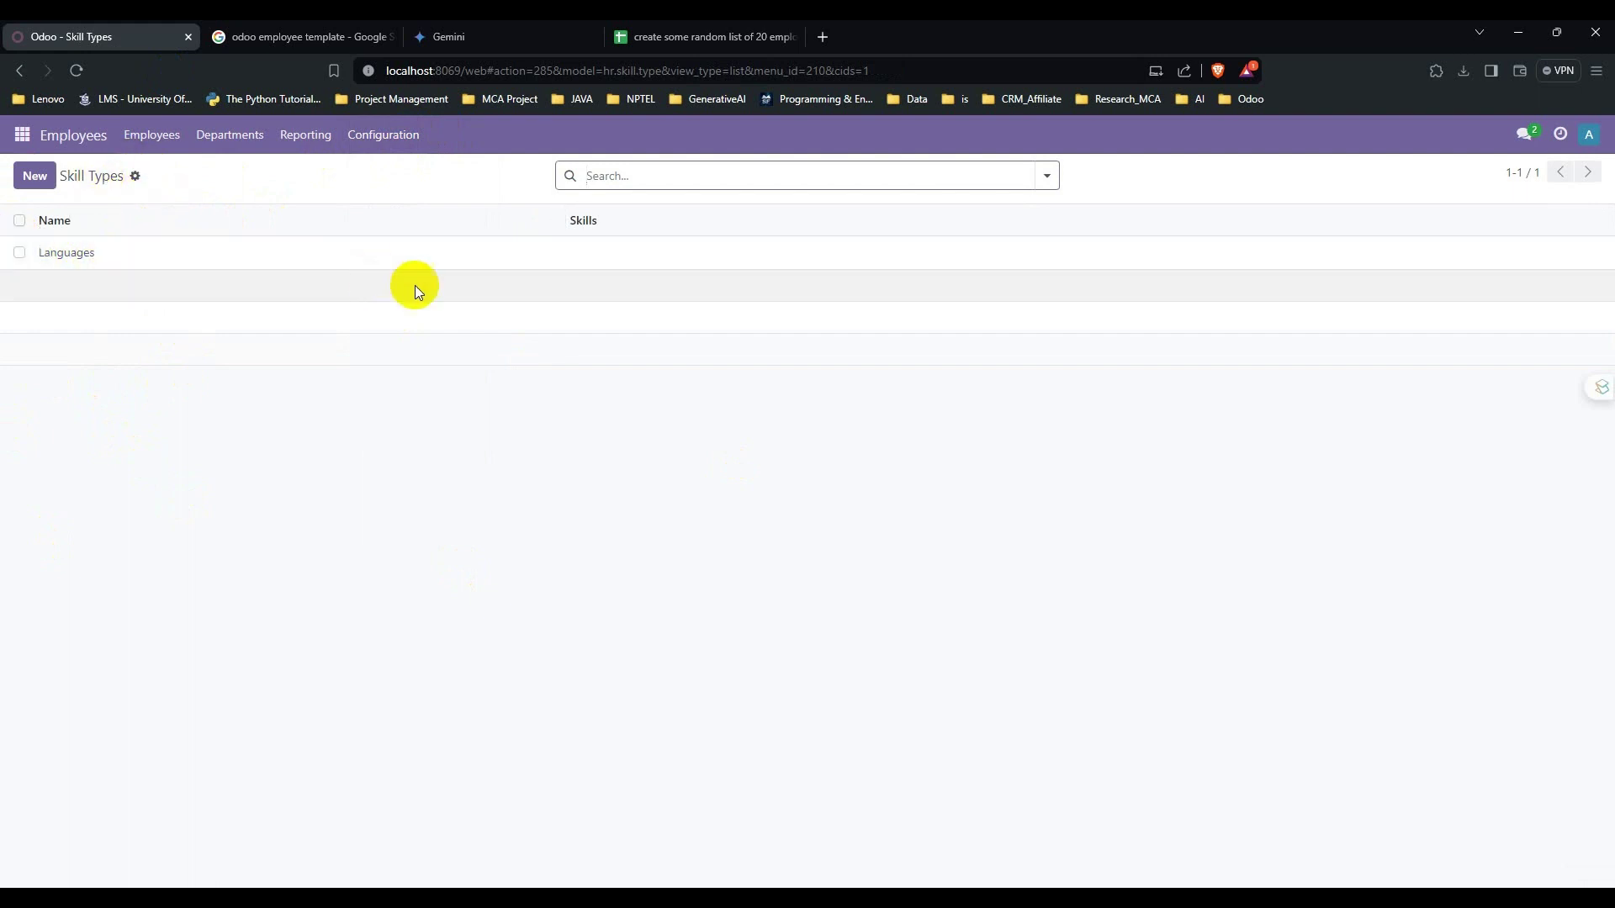
click(371, 137)
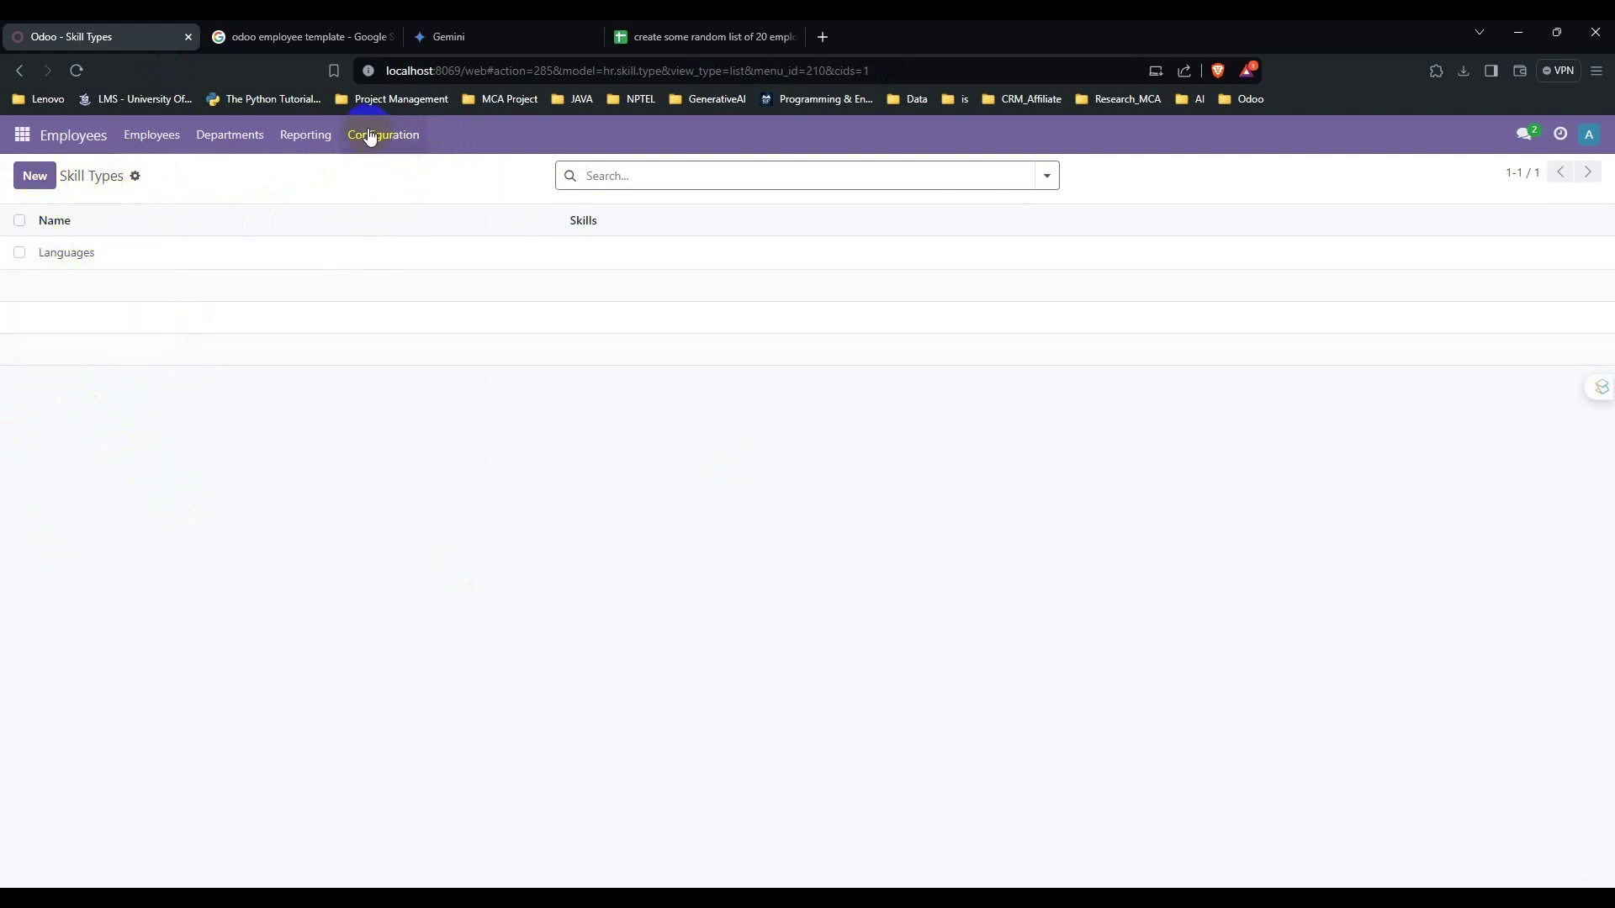
click(399, 367)
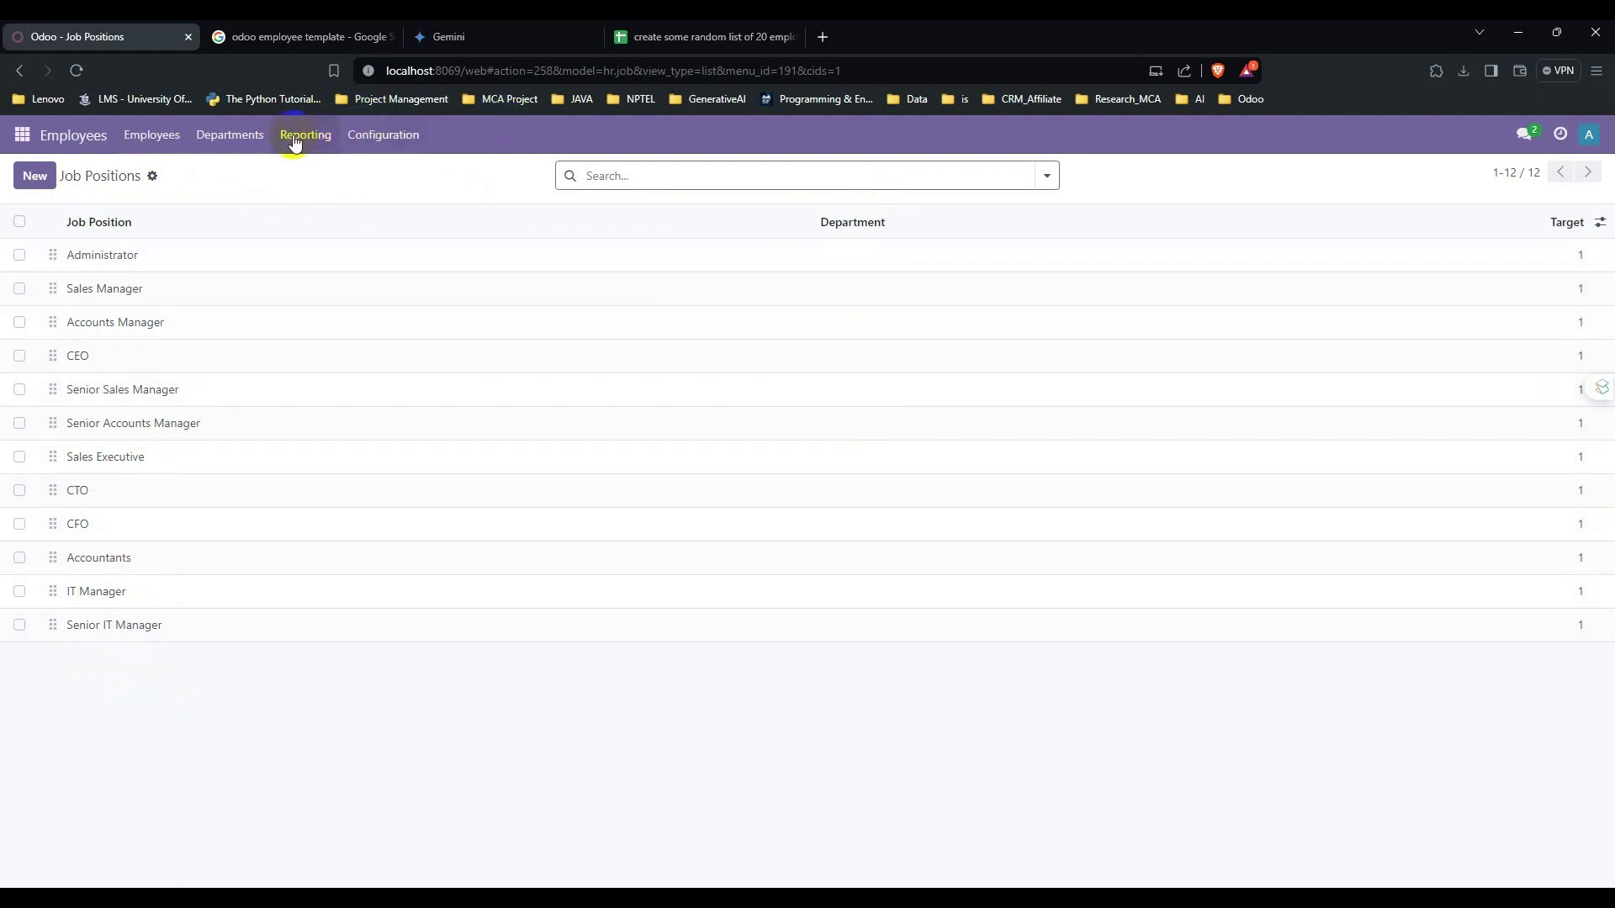
click(209, 141)
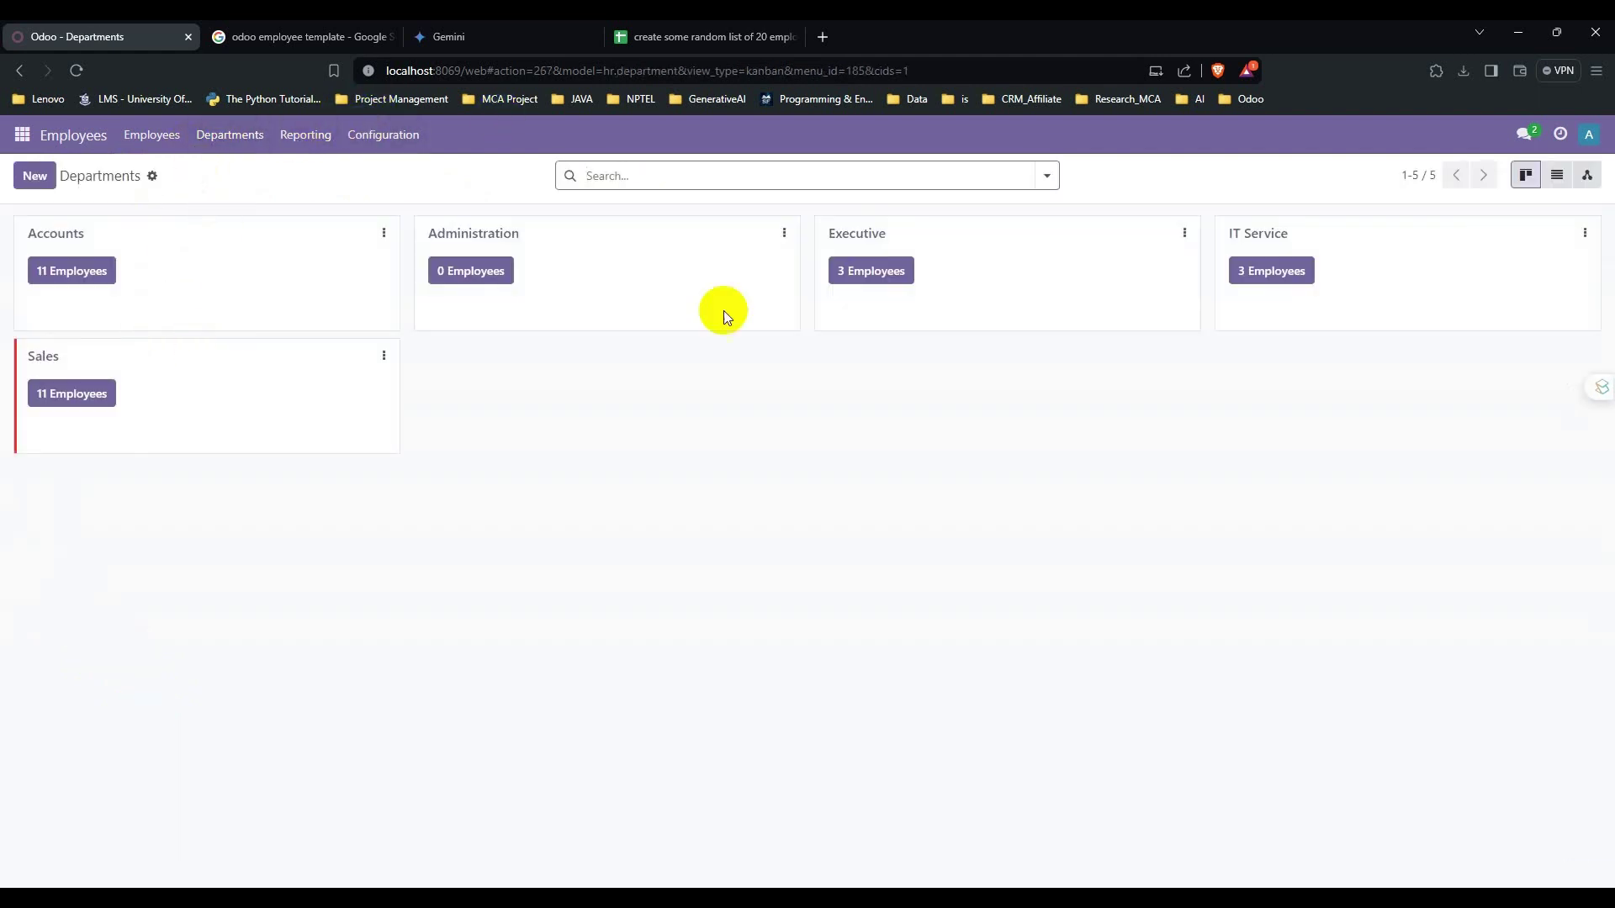
Check the five employment types, then return to the 28-employee directory.
click(412, 137)
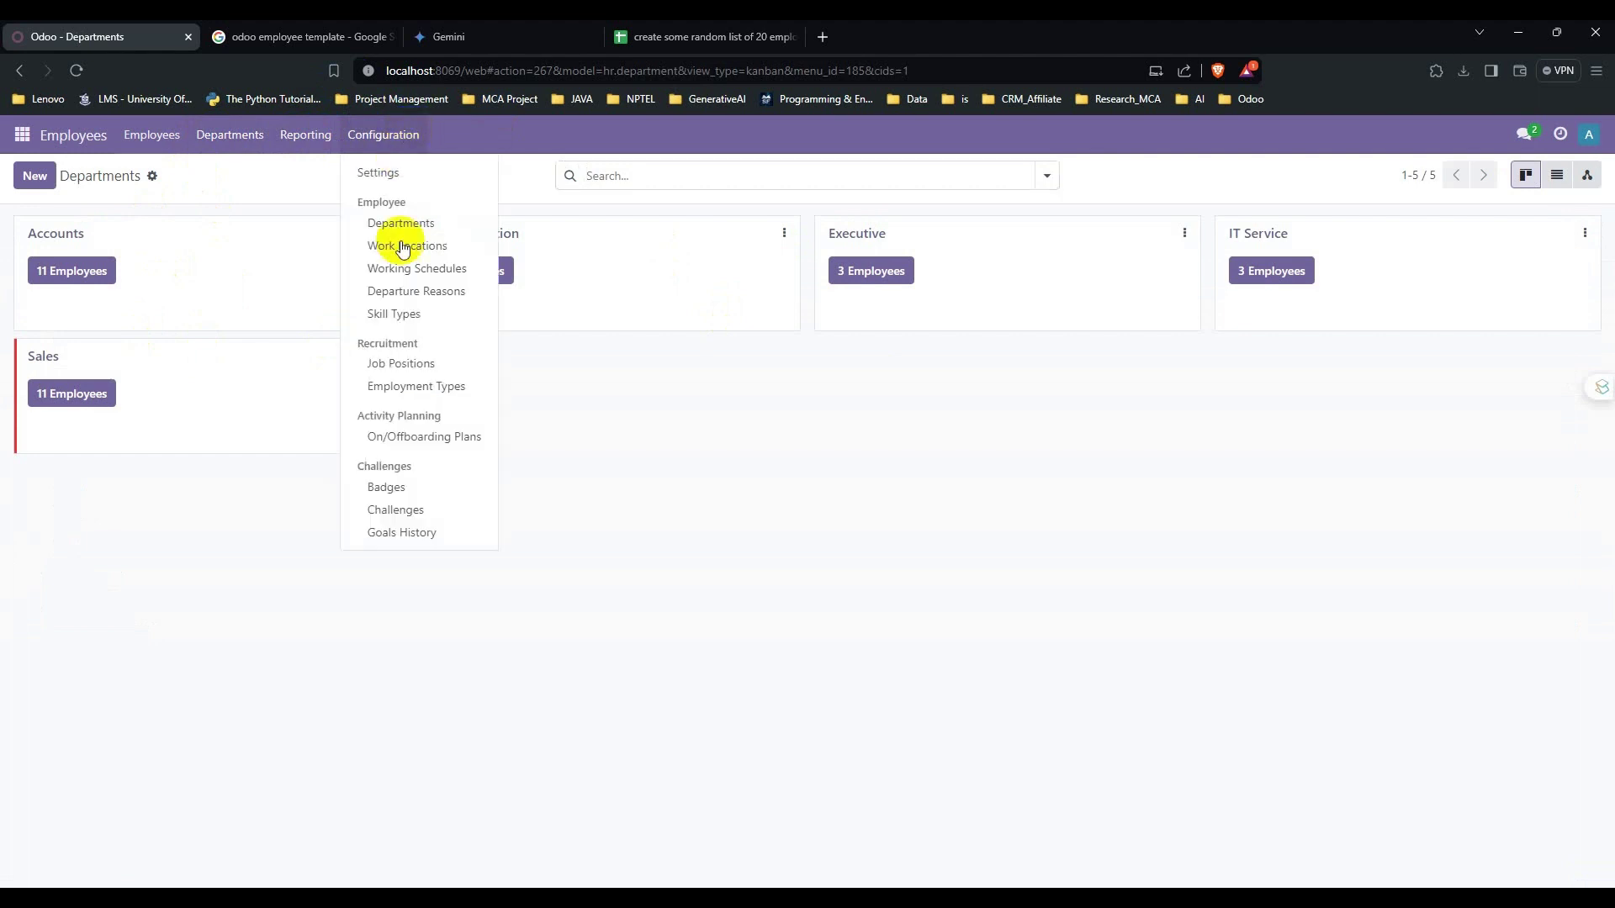
click(409, 386)
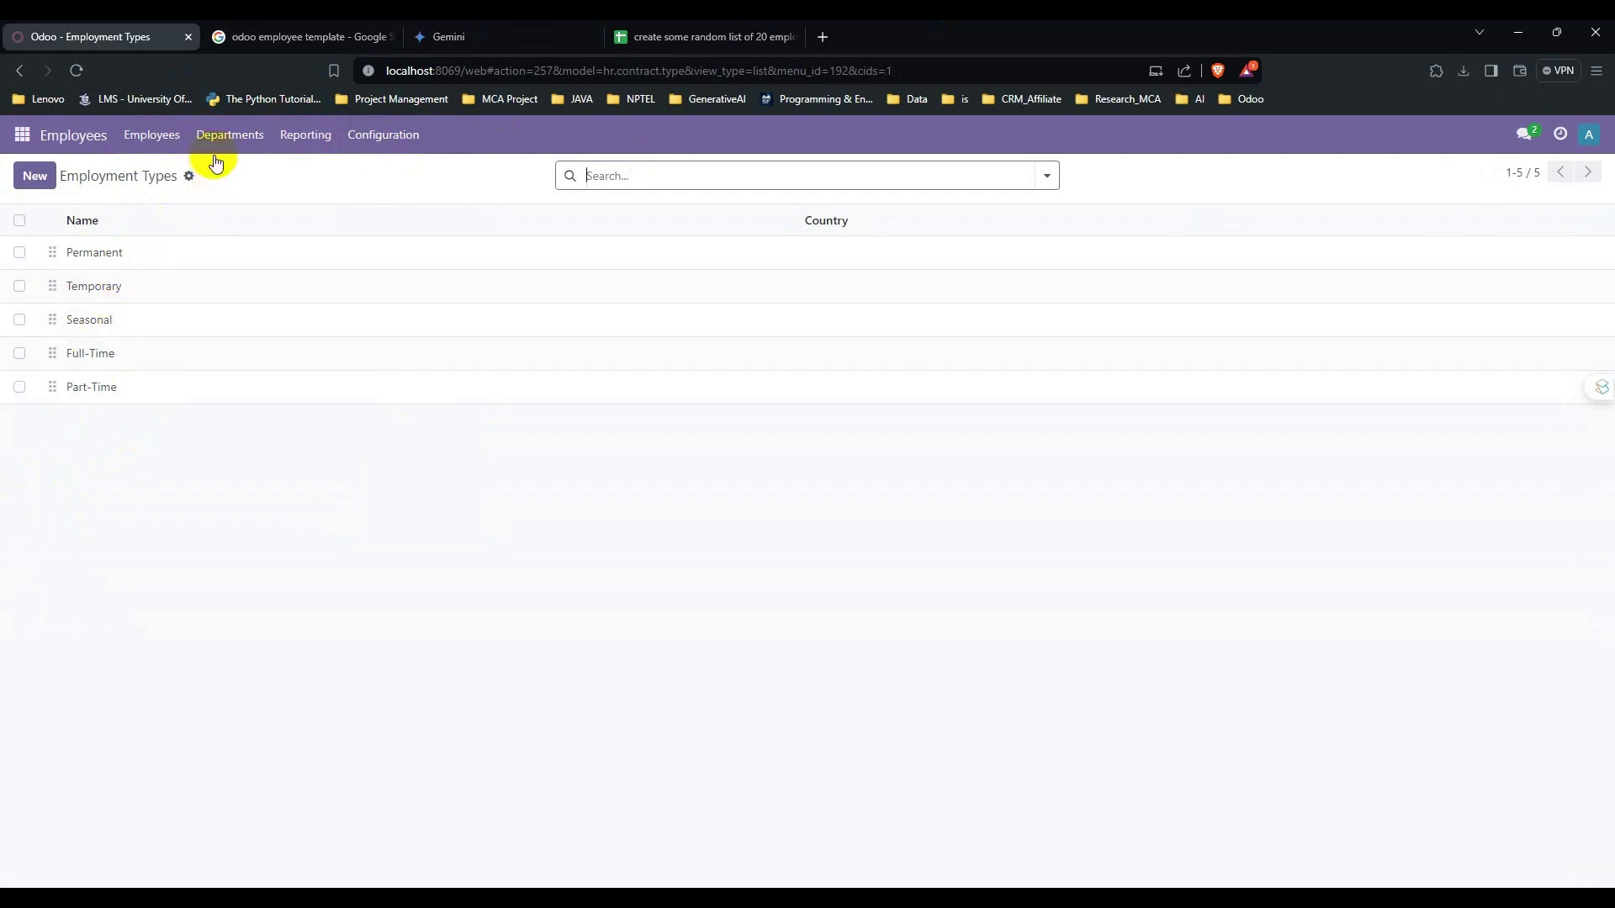
click(155, 134)
click(163, 173)
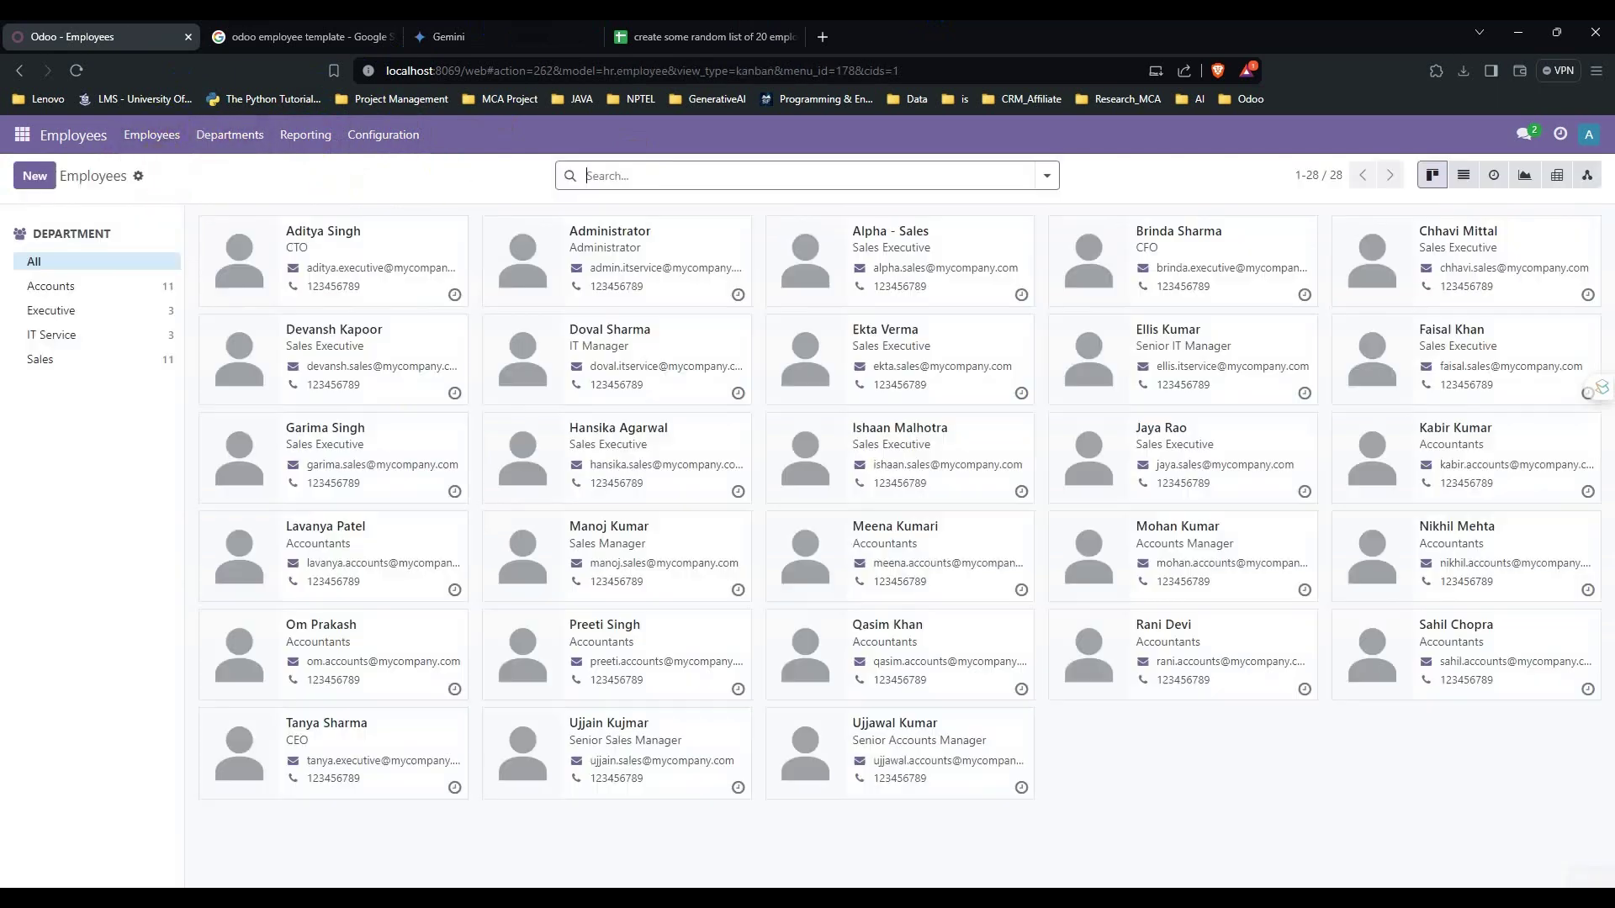
Inspect the CTO's Work Information and HR Settings, viewing Employee Type options without changing them.
click(363, 234)
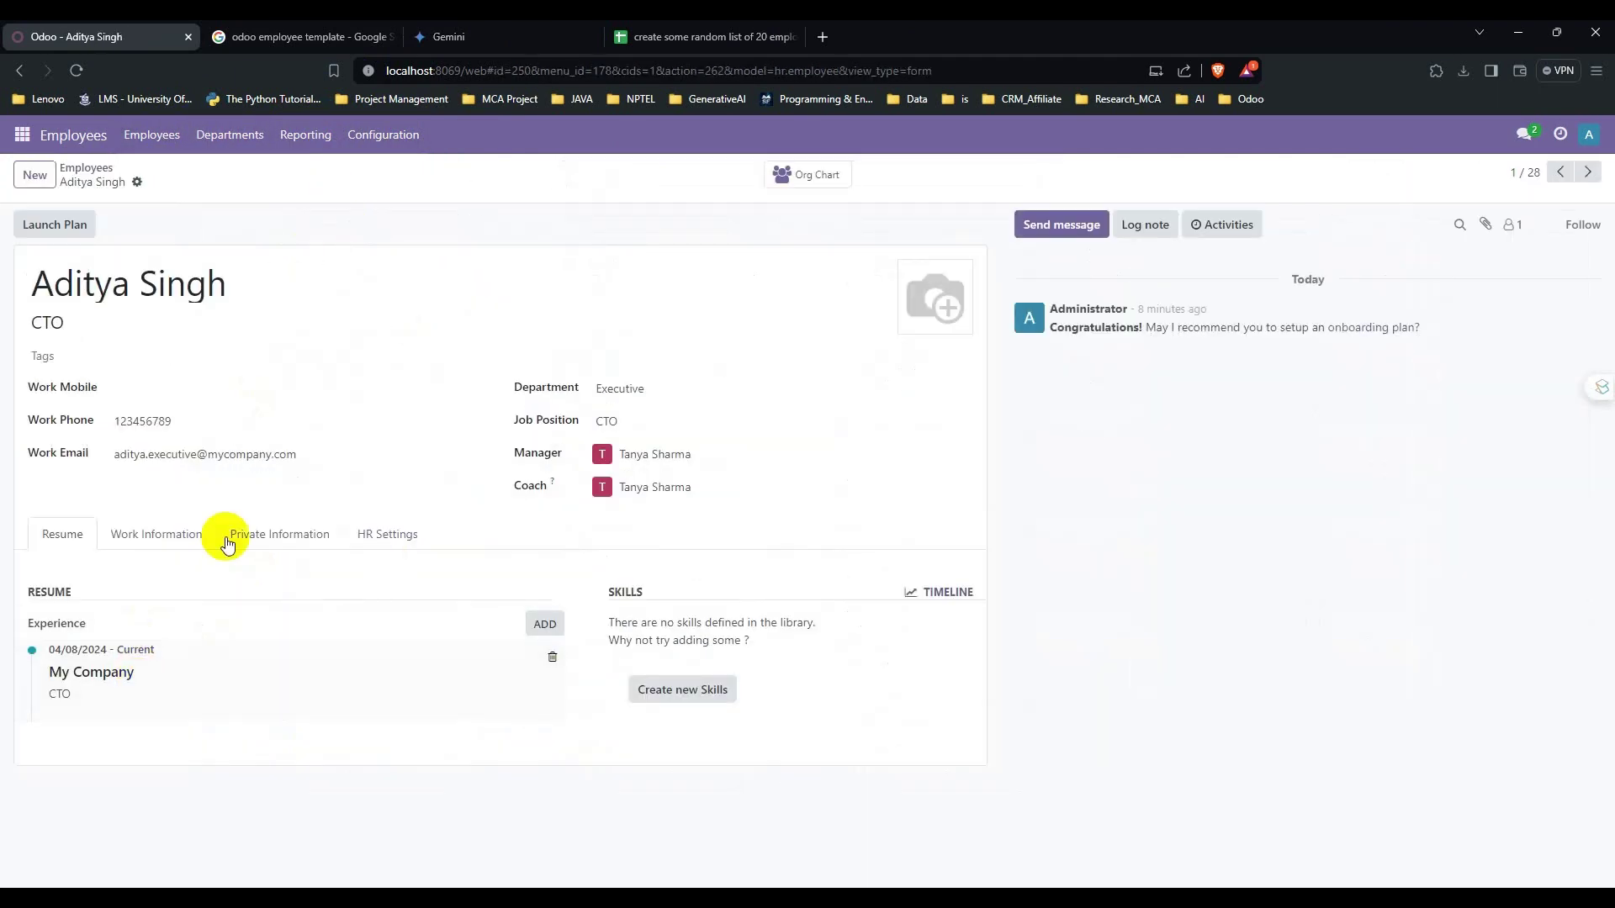
click(160, 534)
click(357, 536)
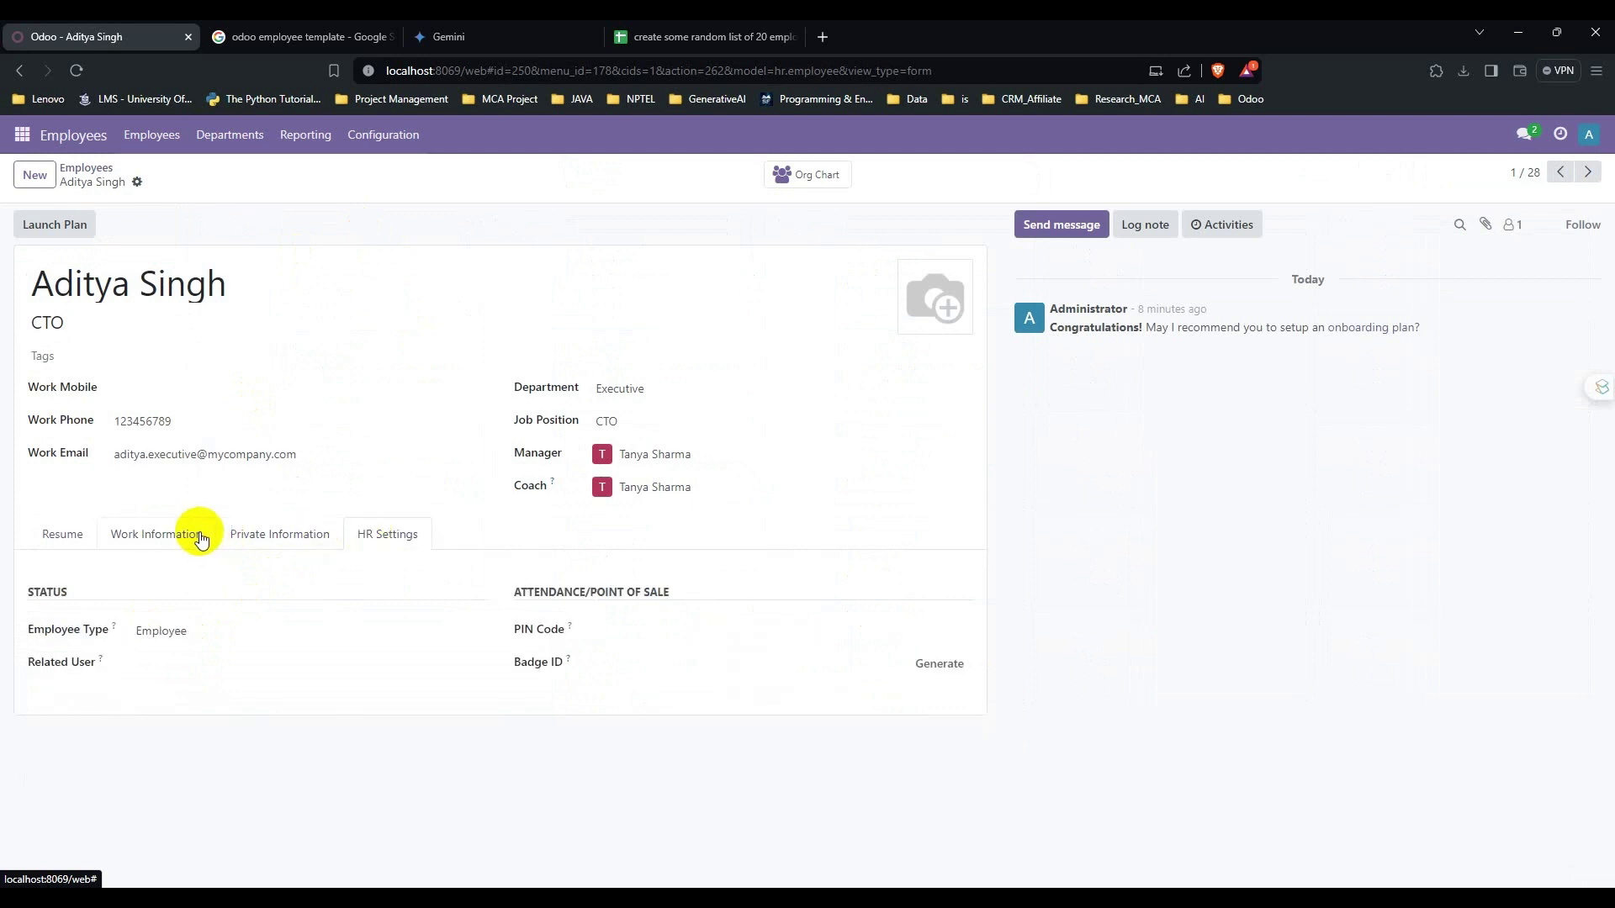
click(199, 638)
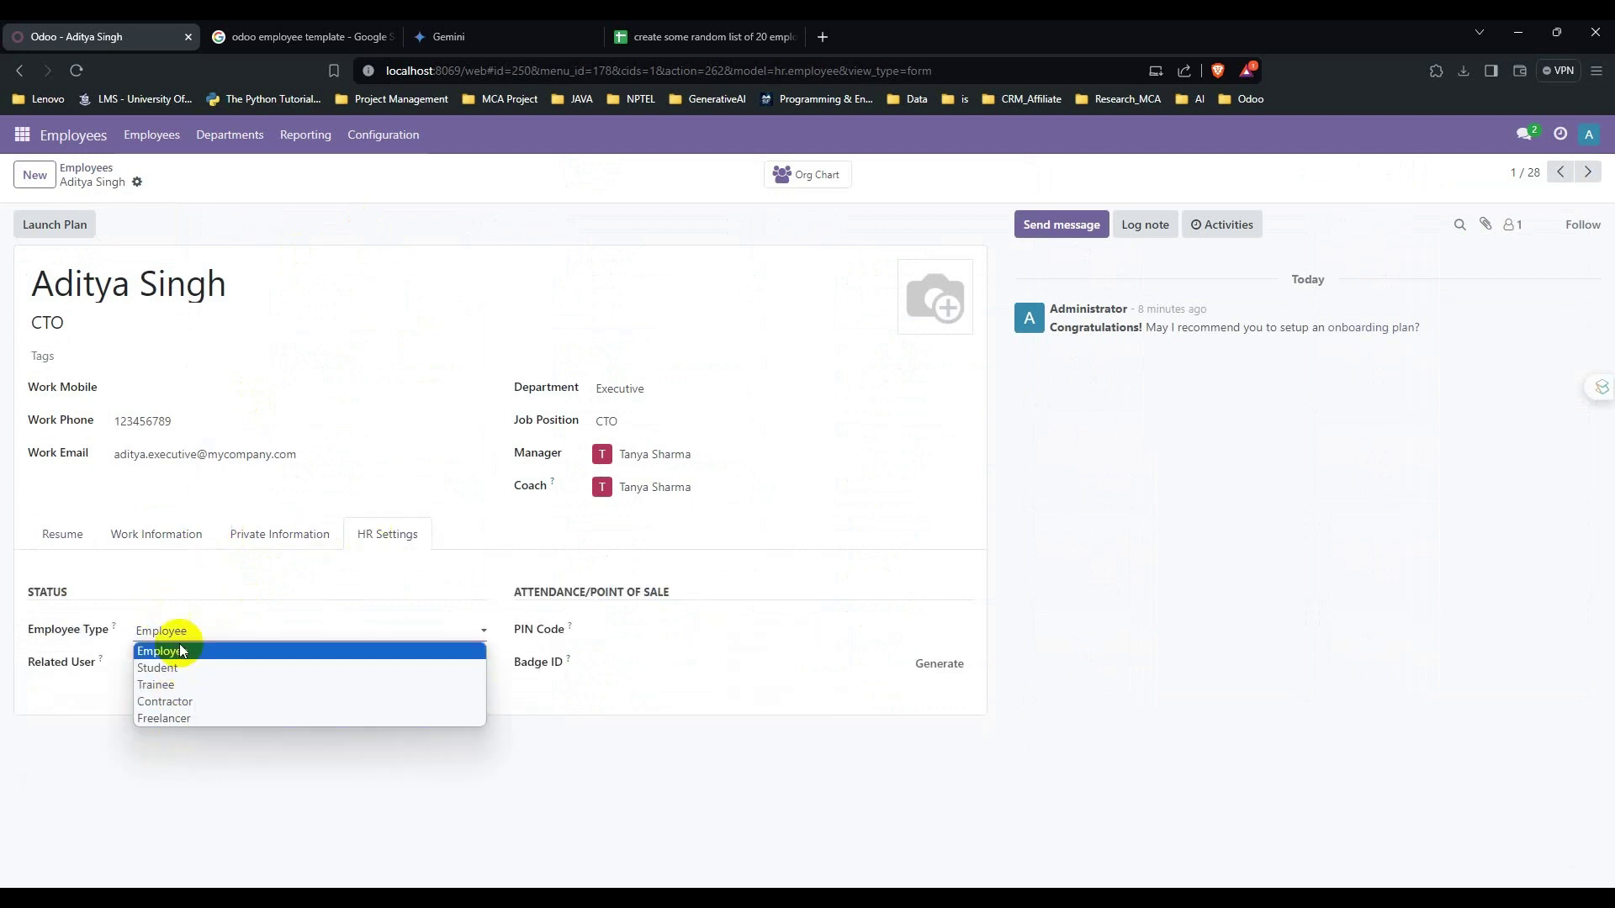
Review Employment Types, then the On/Offboarding Plans (Offboarding 2 steps, Onboarding 3).
click(382, 134)
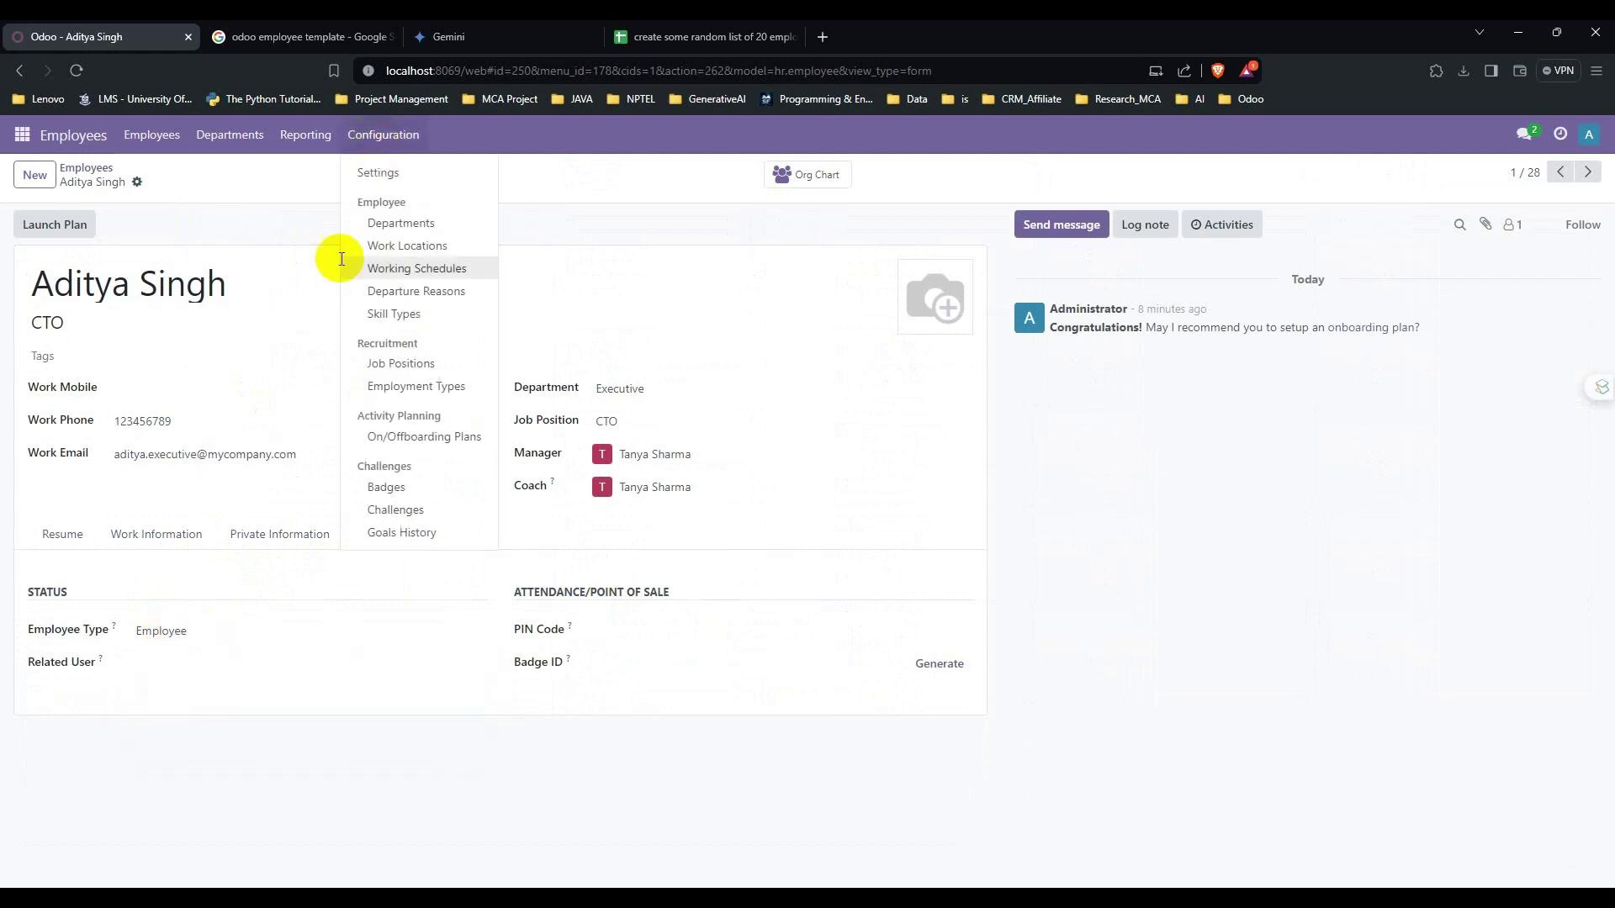
click(411, 386)
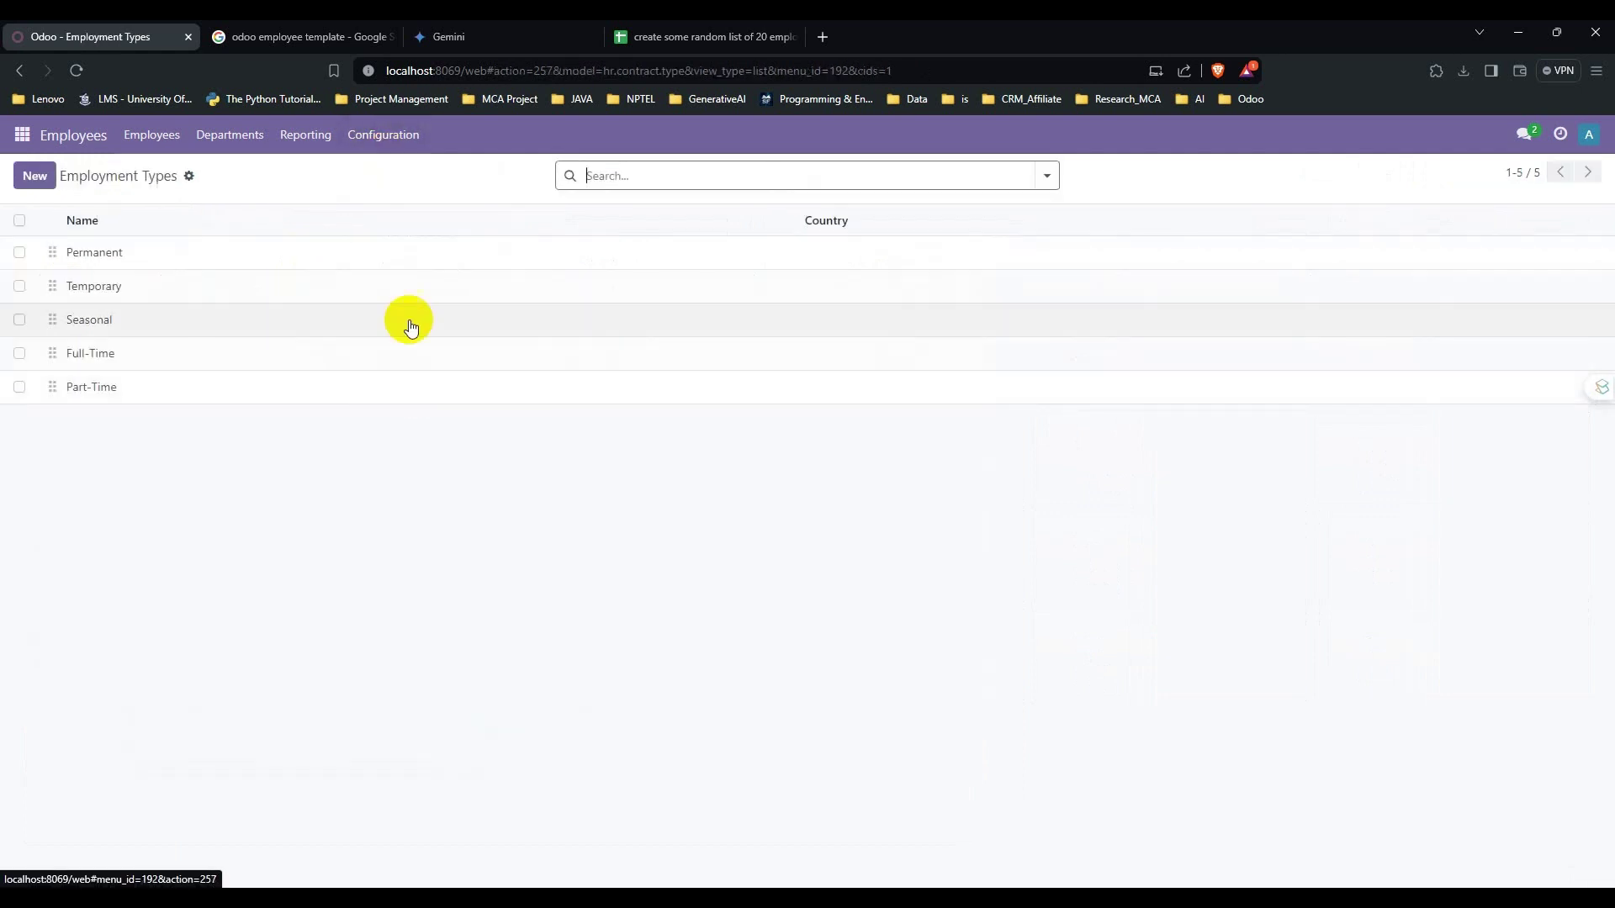
click(357, 148)
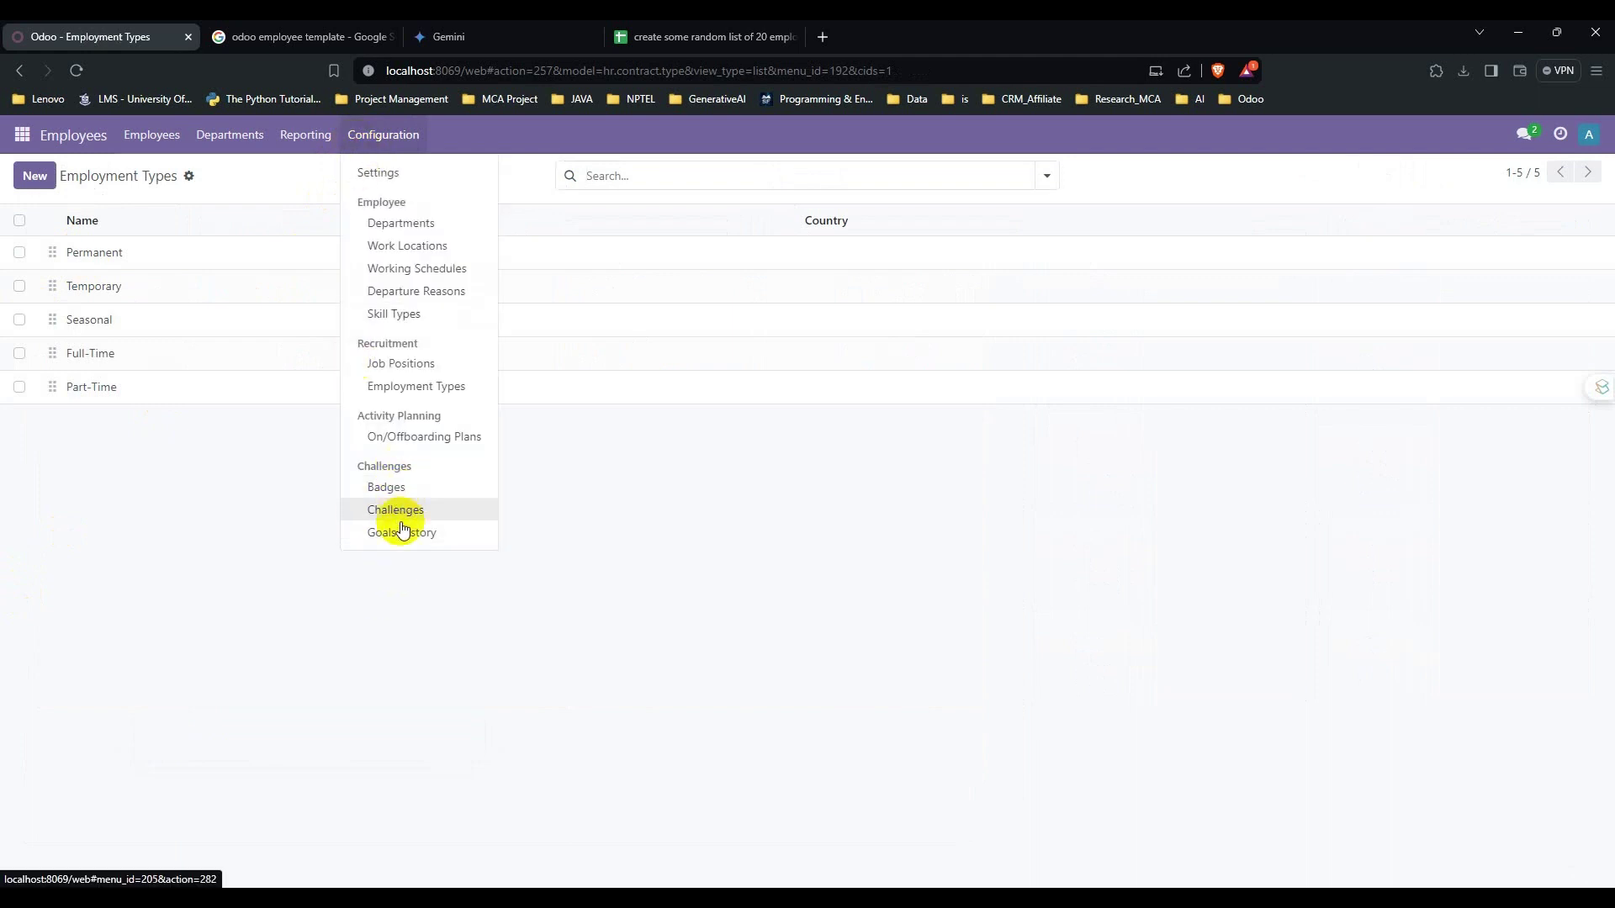
click(403, 437)
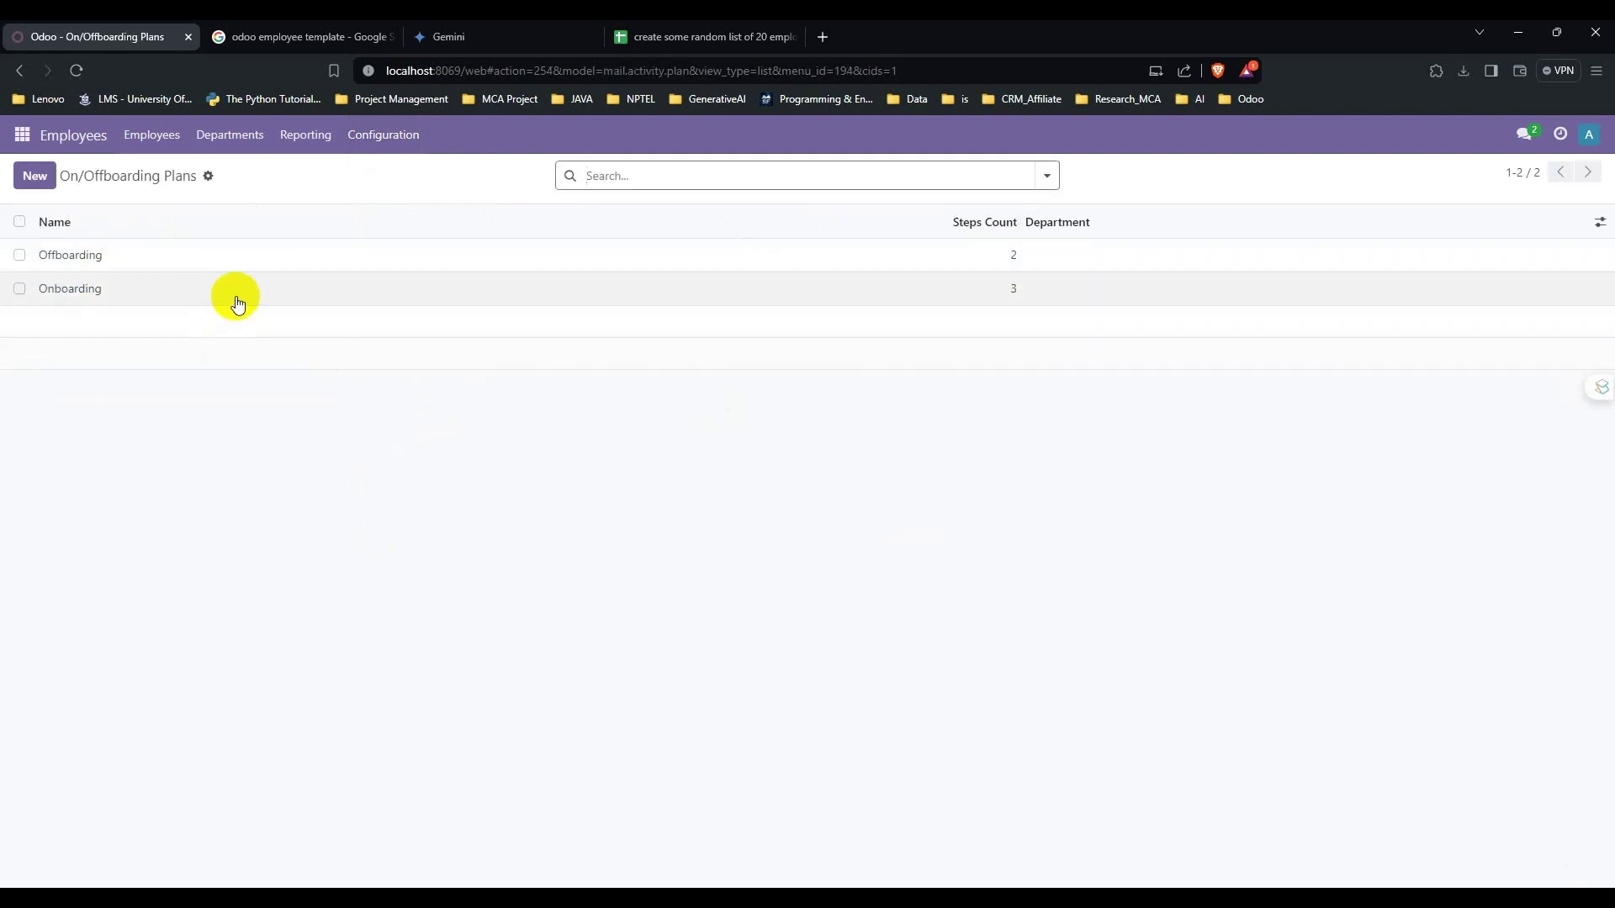
Return to the Employees directory showing all 28 employee cards.
click(148, 139)
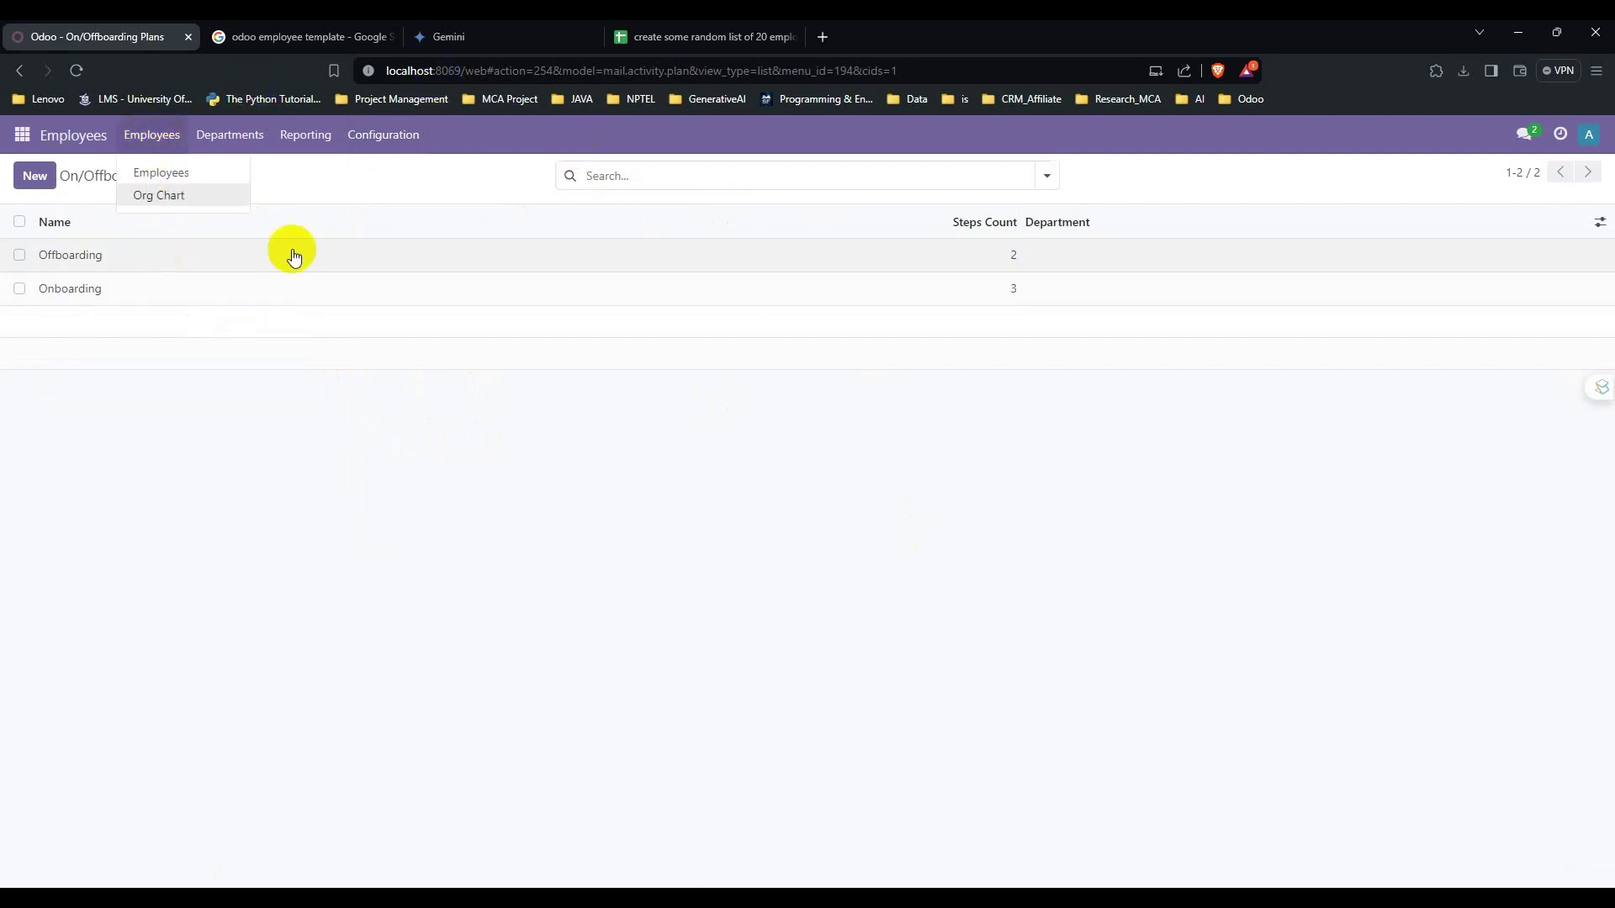
click(158, 173)
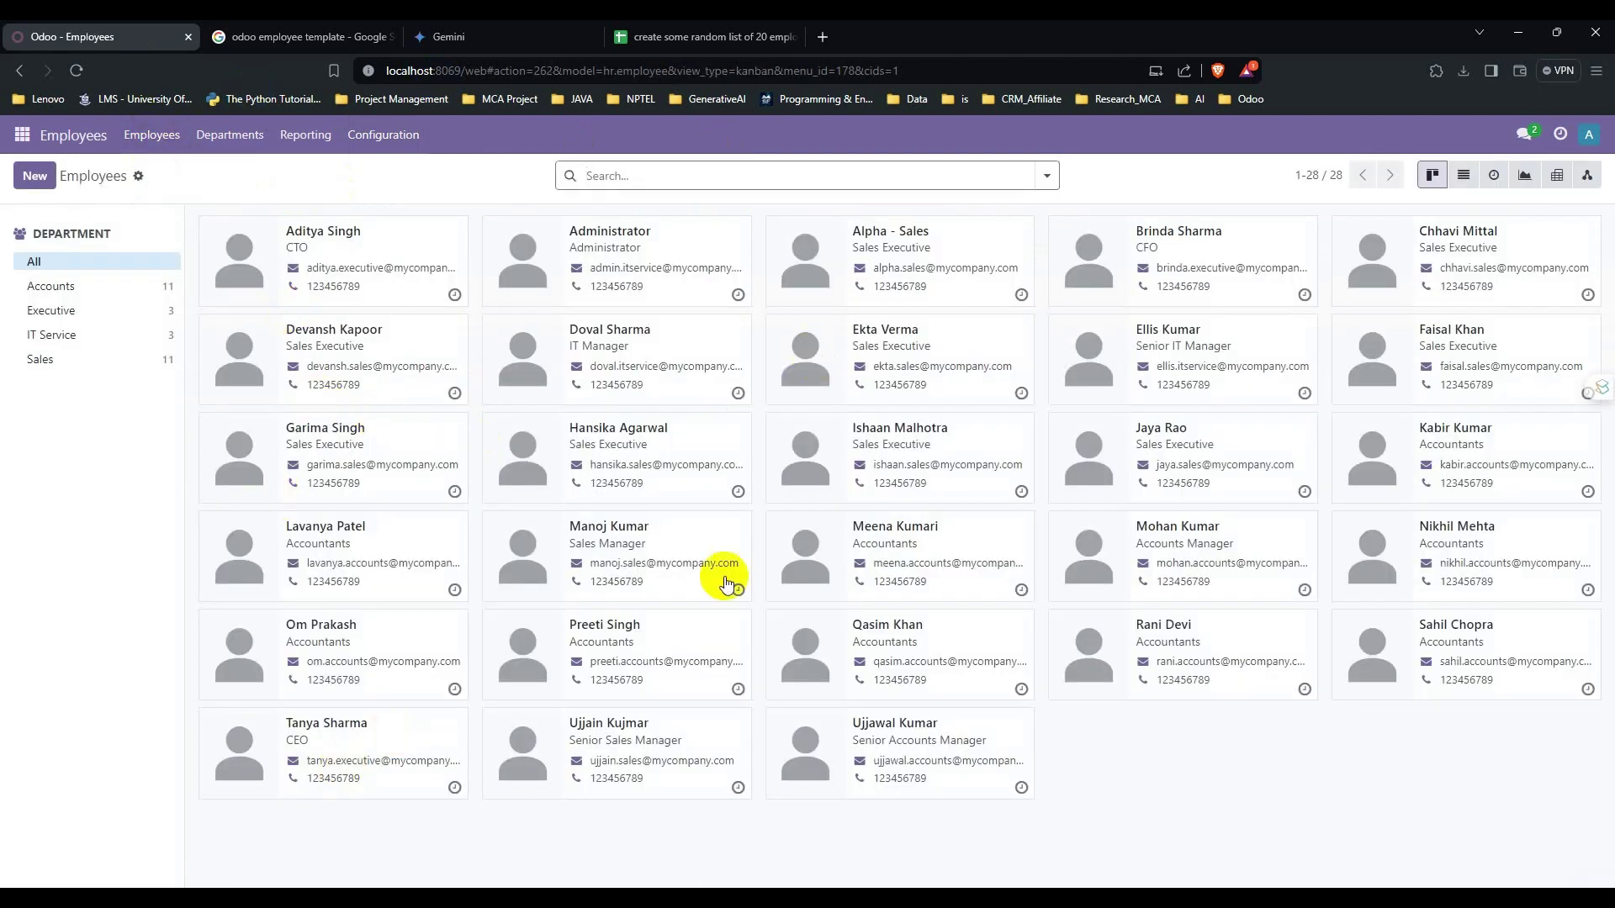